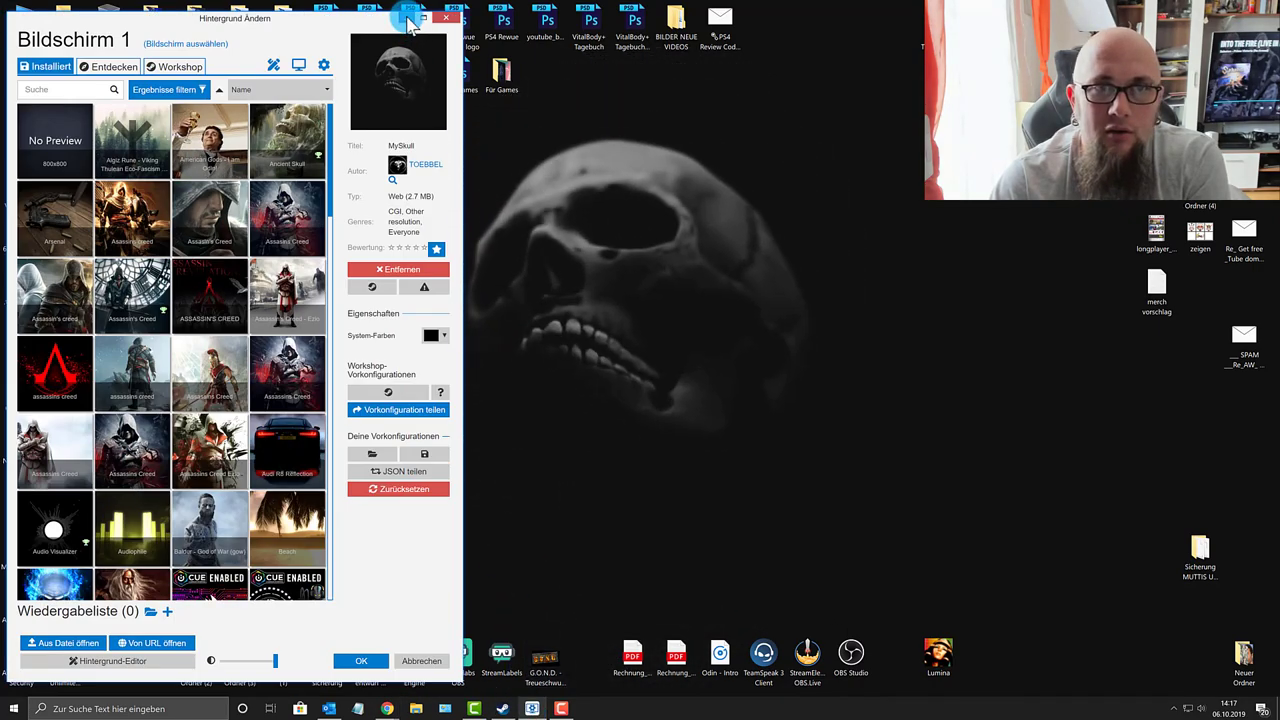
Switch to Steam and open Wallpaper Engine's community hub to check its price, then return to the desktop.
click(406, 18)
click(505, 709)
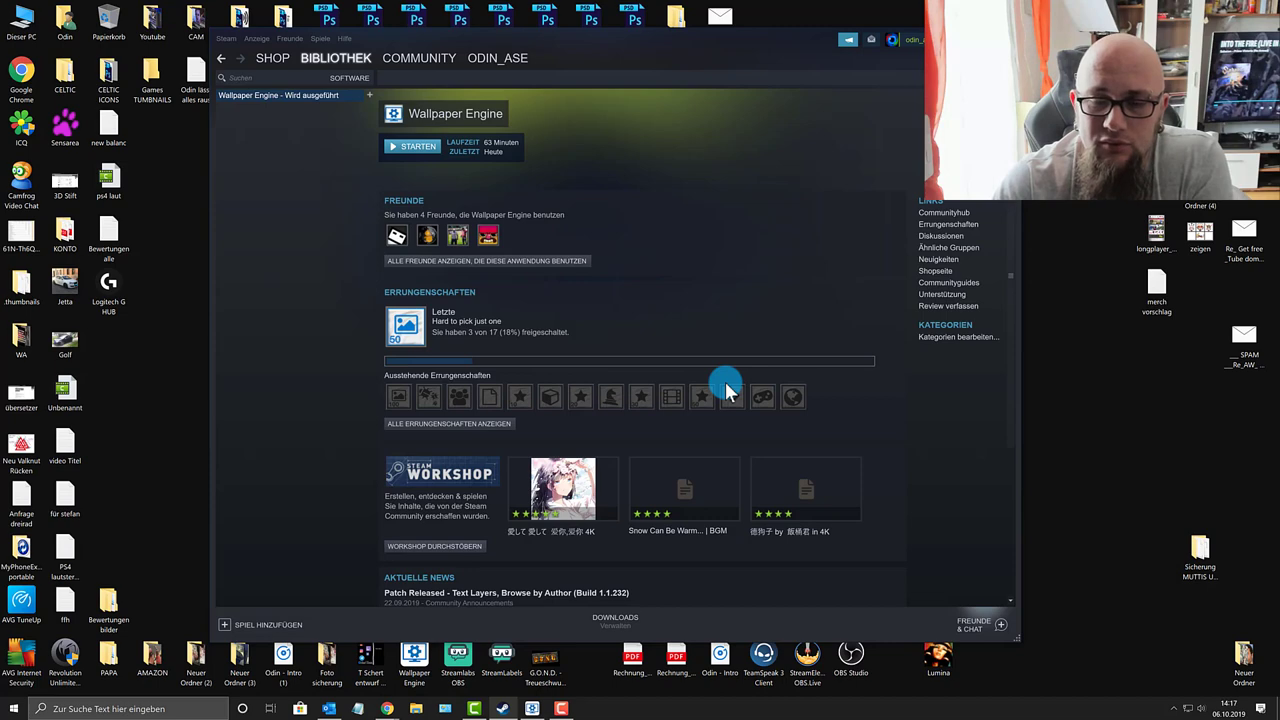
scroll(620, 388, down, 3)
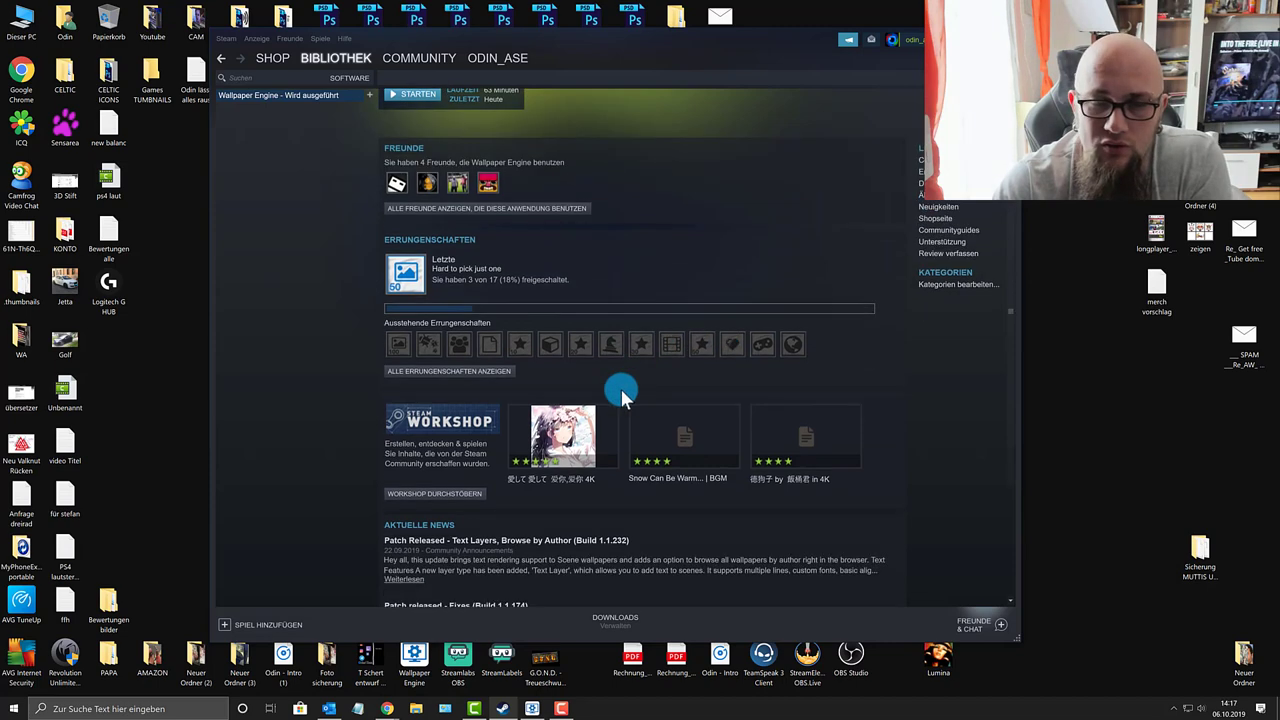
scroll(608, 389, up, 3)
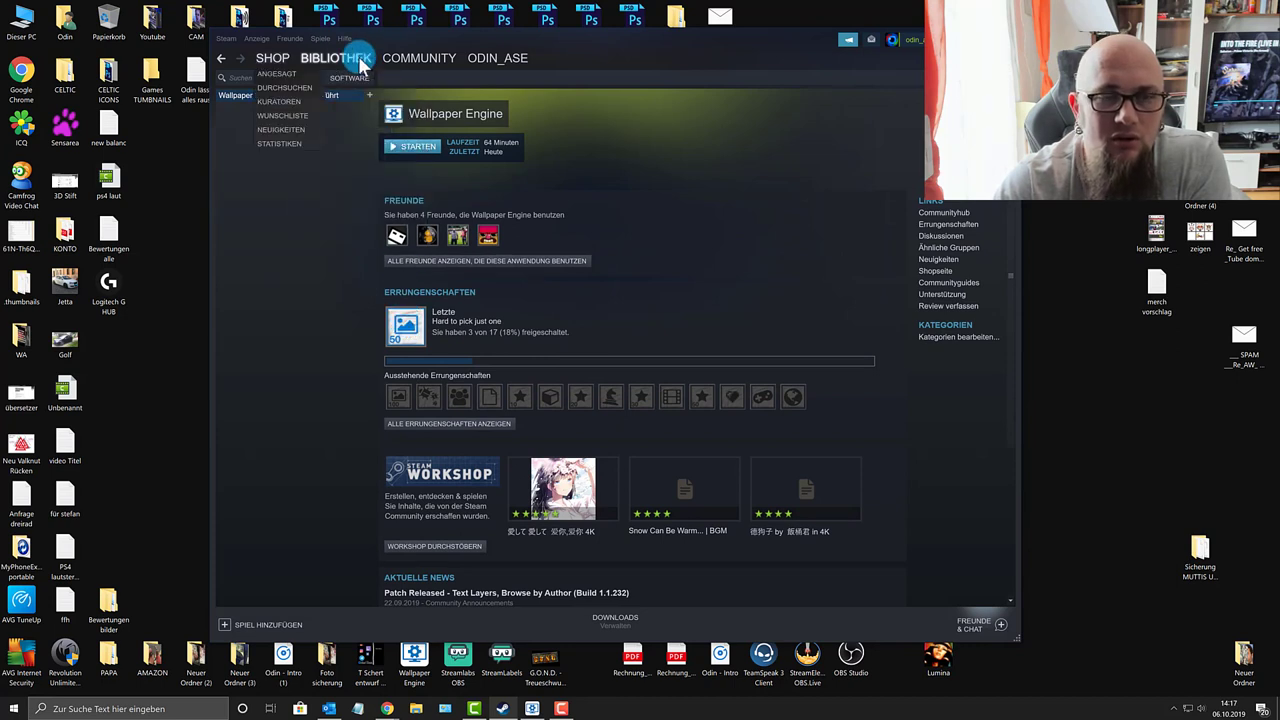
click(931, 213)
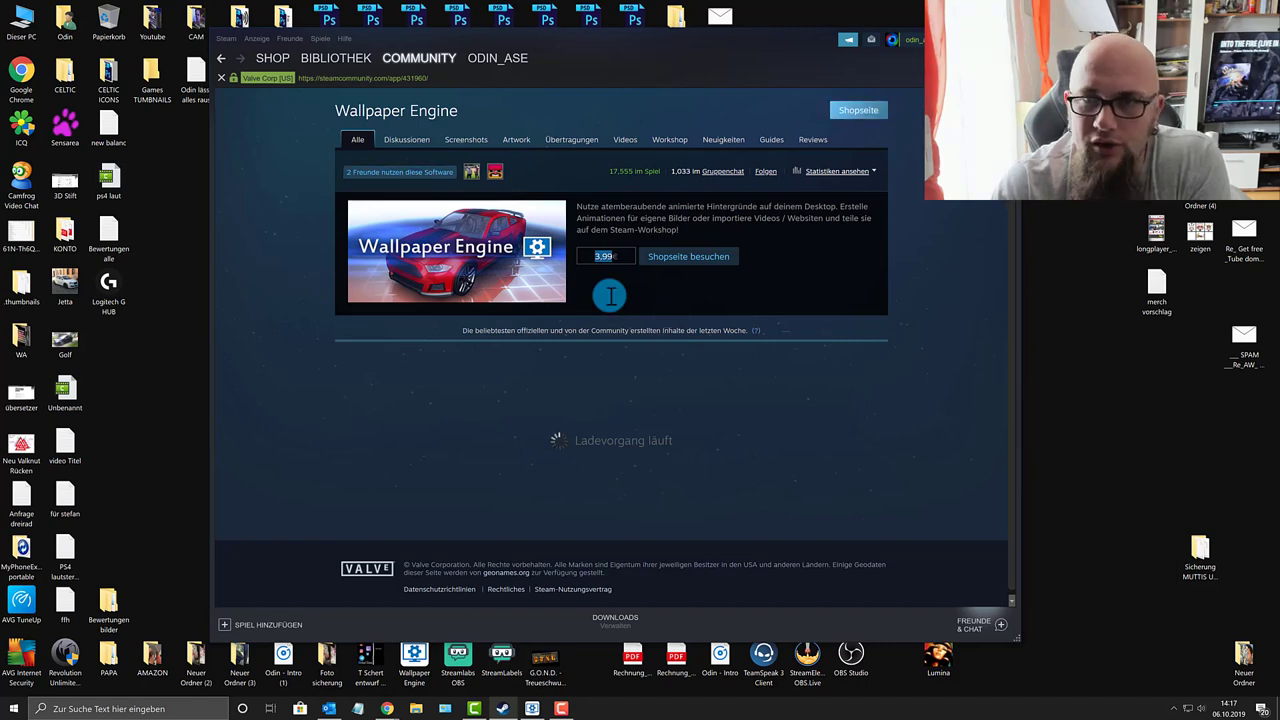
key(super+d)
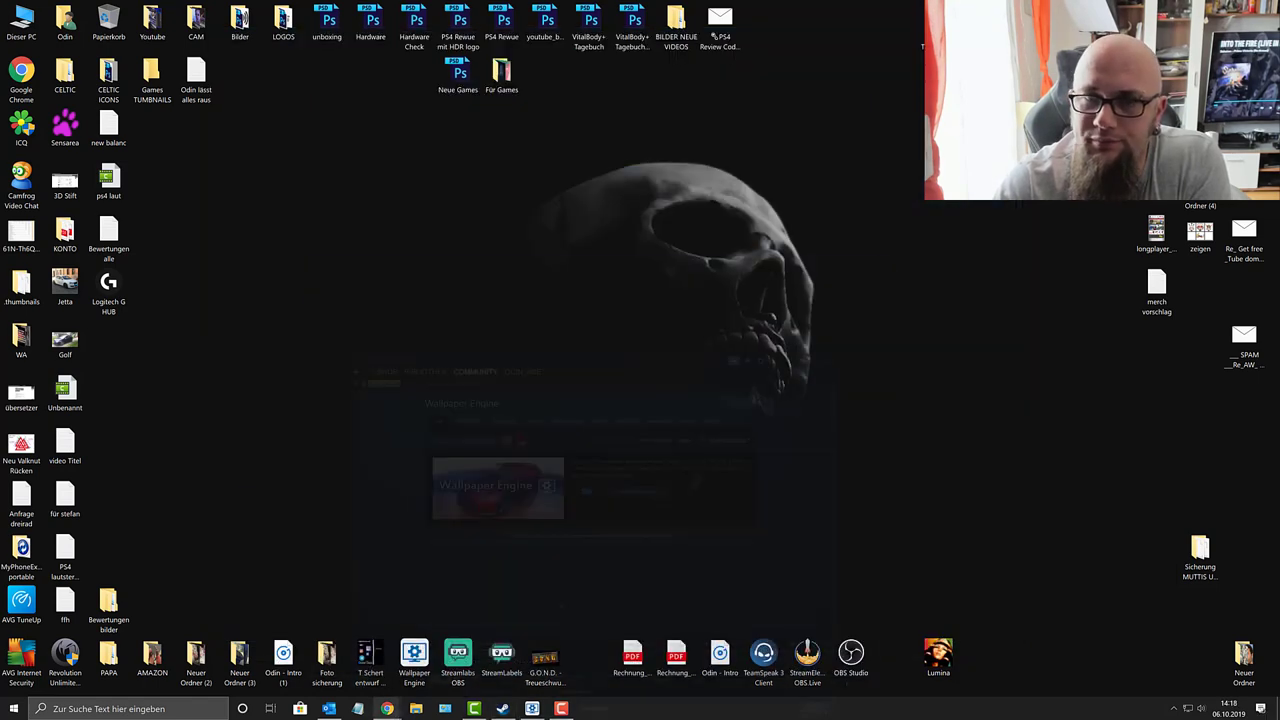
Switch to Wallpaper Engine, apply the Arsenal scene wallpaper and view it on the uncovered desktop.
click(535, 709)
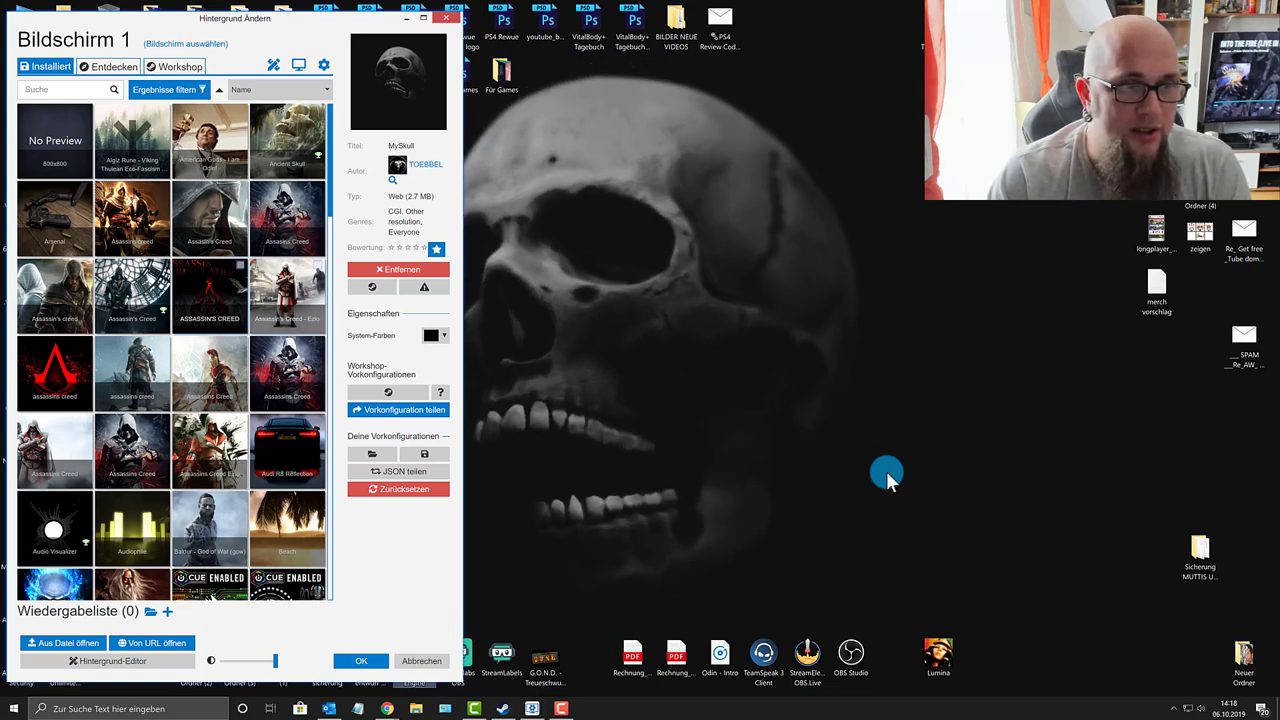
click(58, 220)
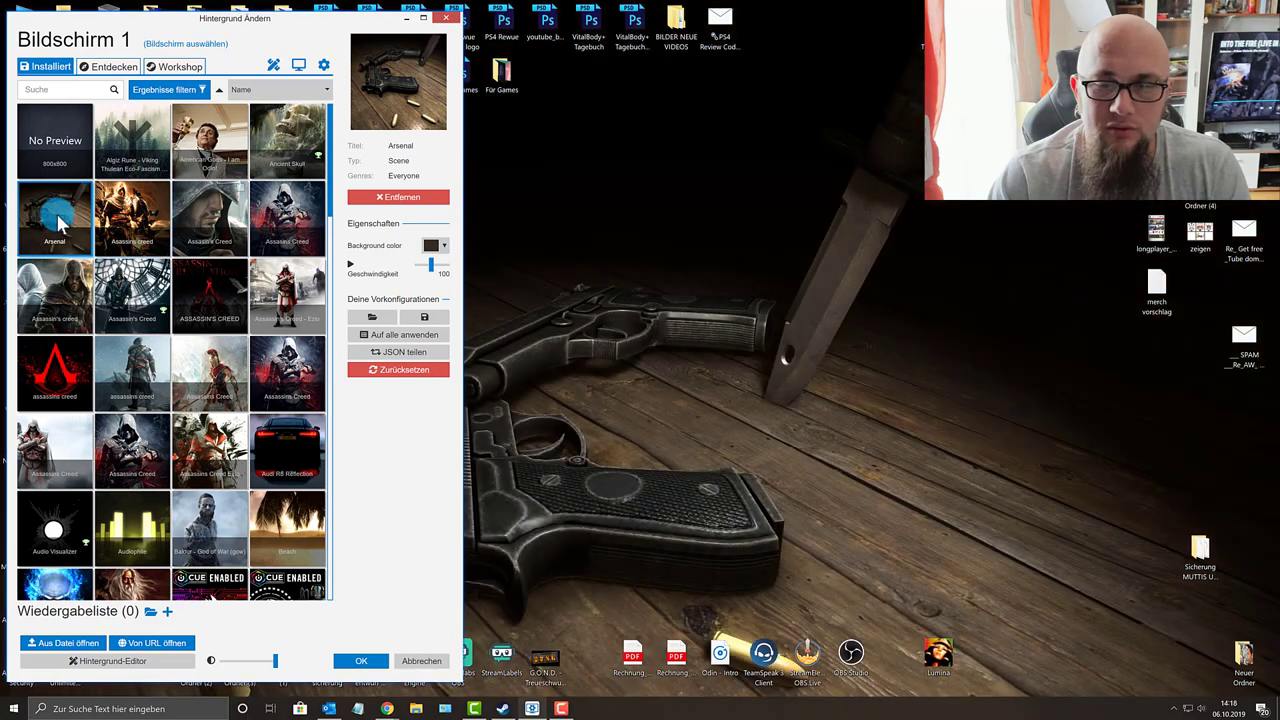
click(409, 19)
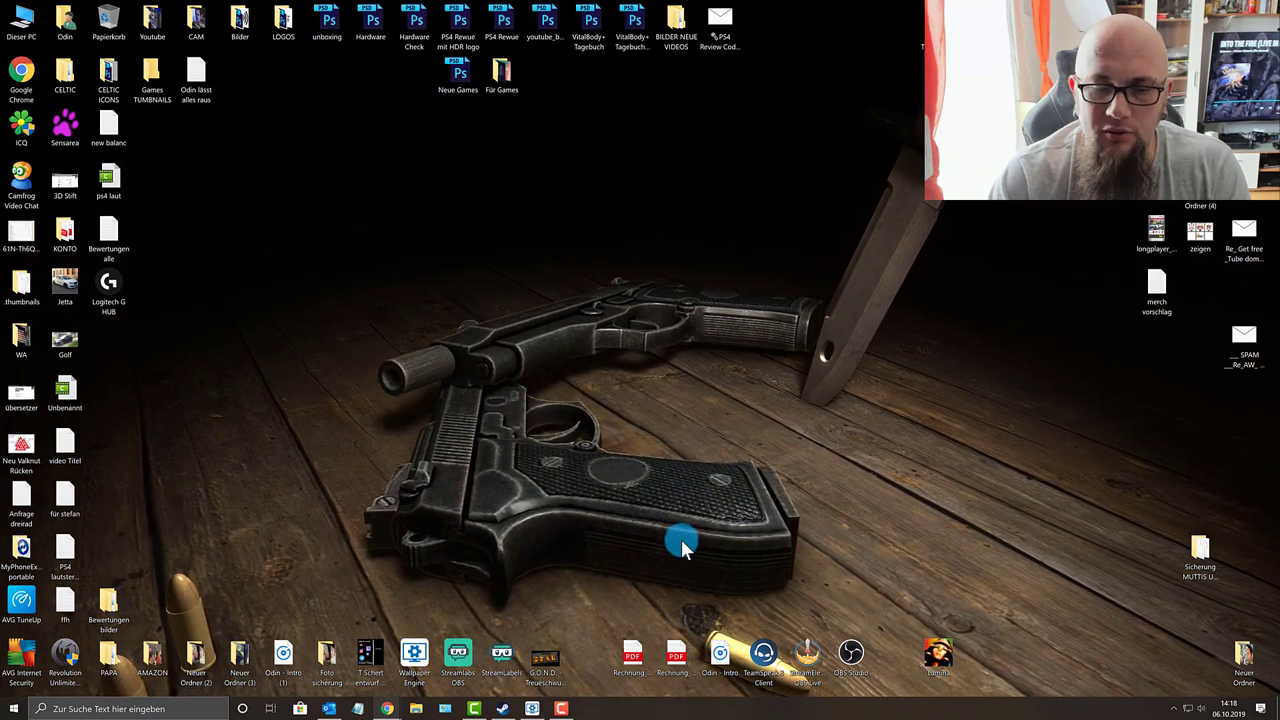
Bring the wallpaper browser back and set the Arsenal wallpaper's playback speed to 200.
click(532, 708)
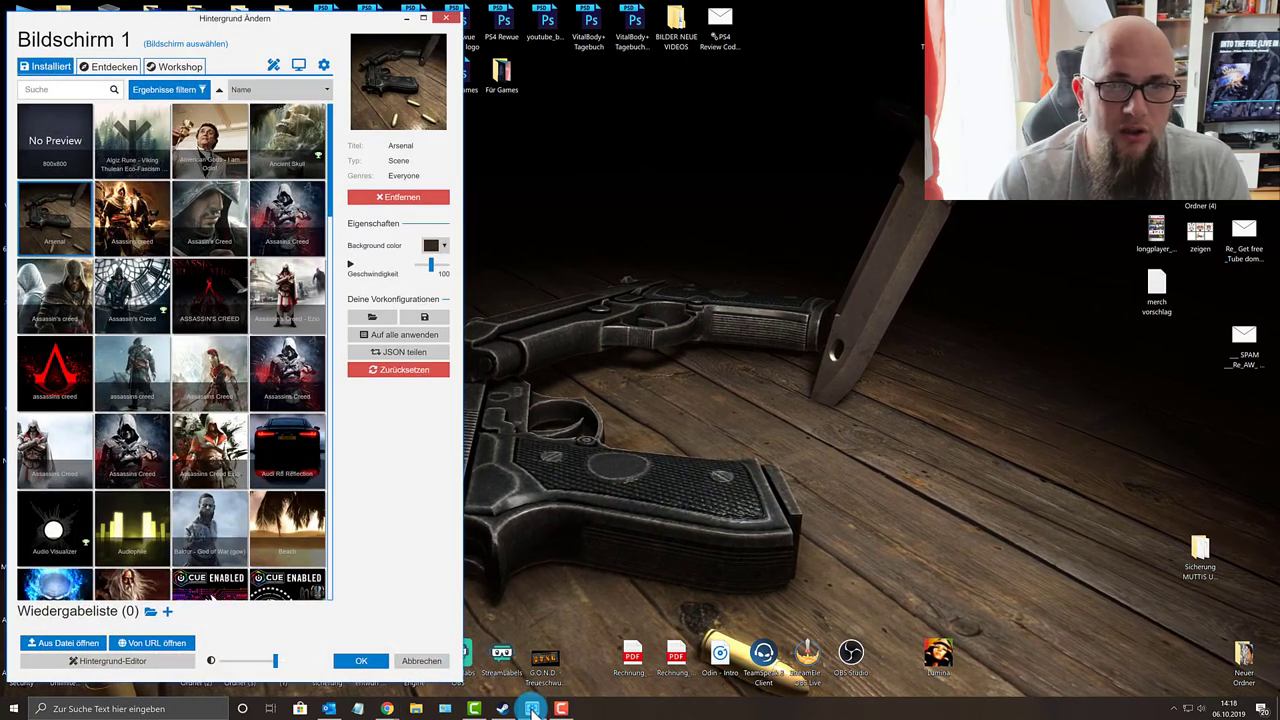
key(End)
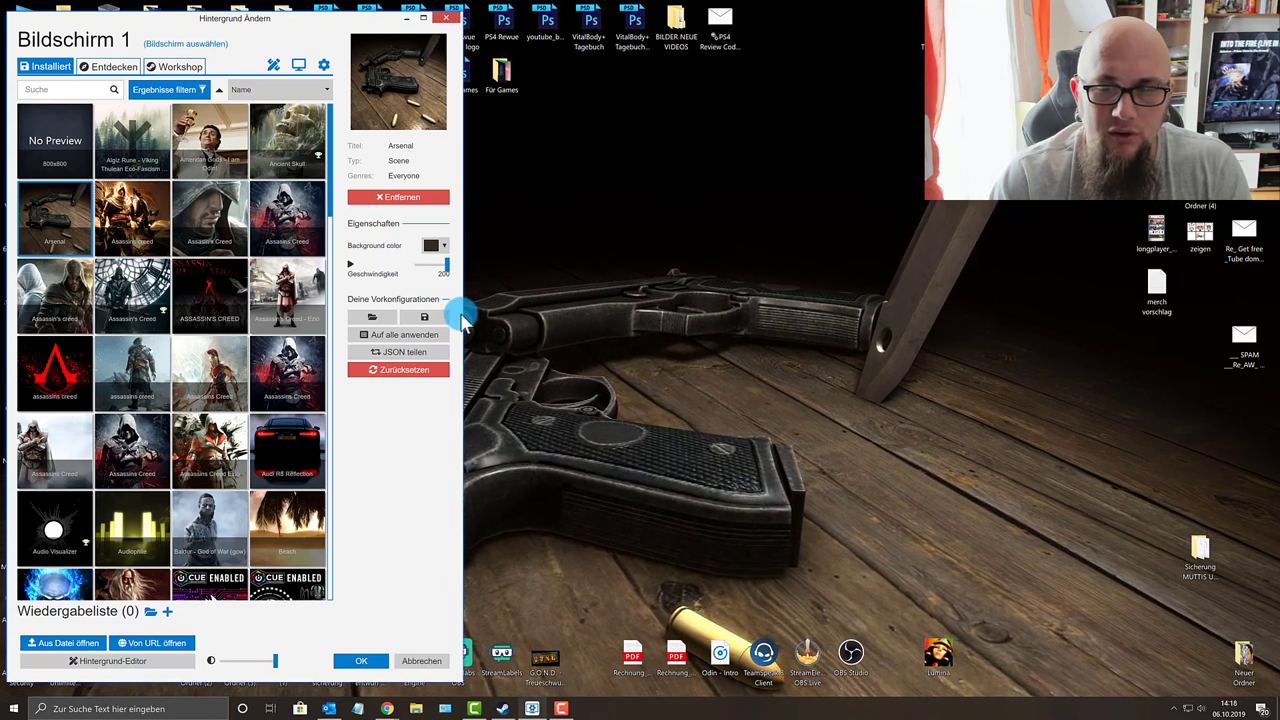
drag(447, 268, 316, 272)
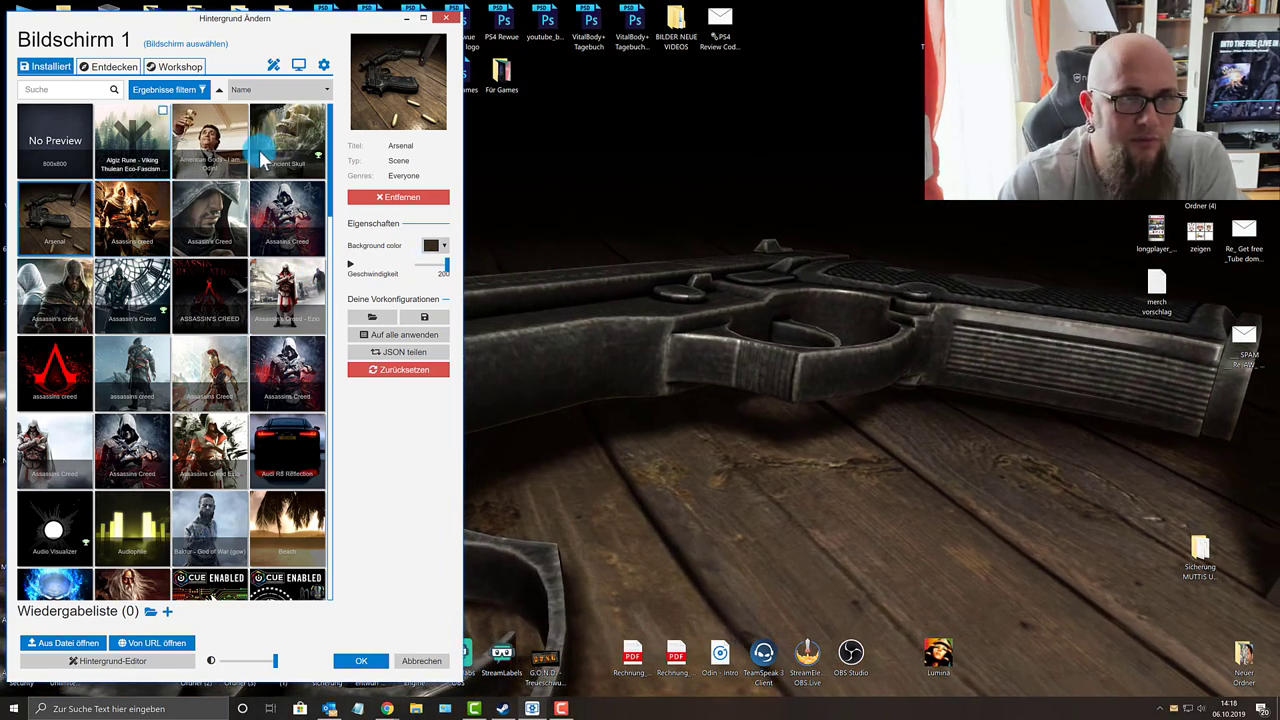
Apply the American Gods - I am Odin! video wallpaper with volume 100 and speed 200, and view it on the desktop.
click(210, 140)
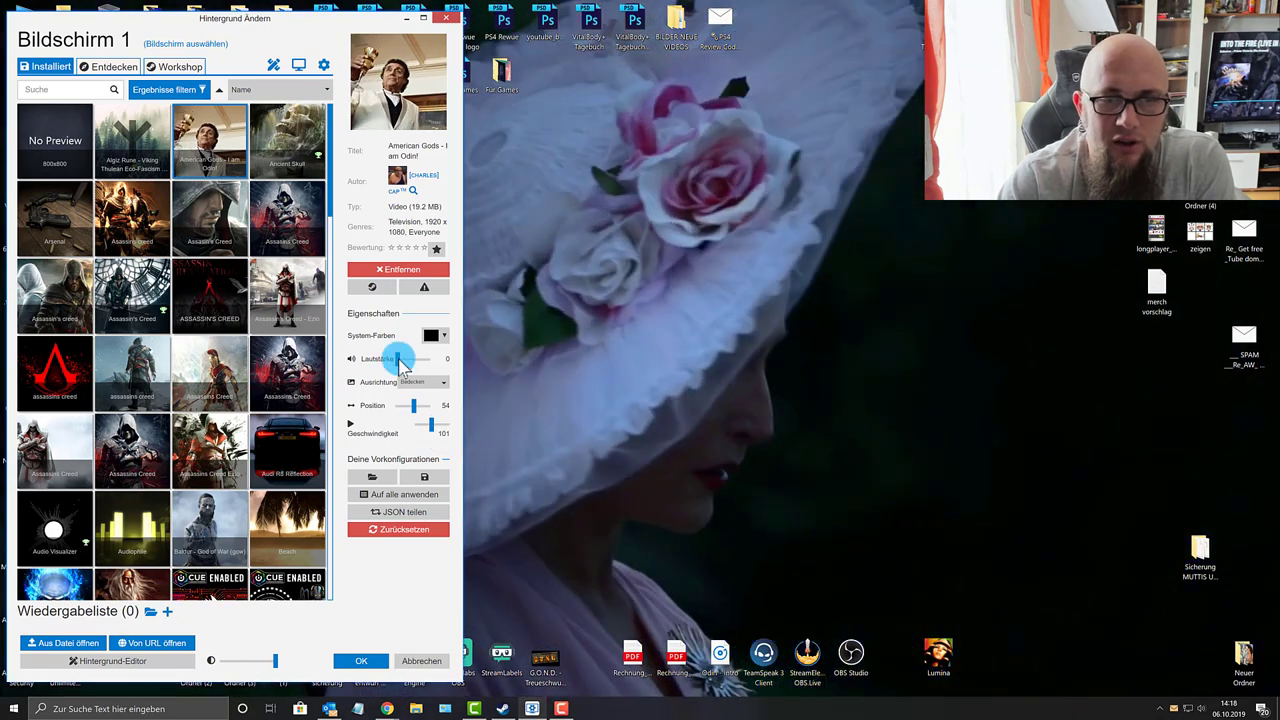
drag(399, 362, 474, 360)
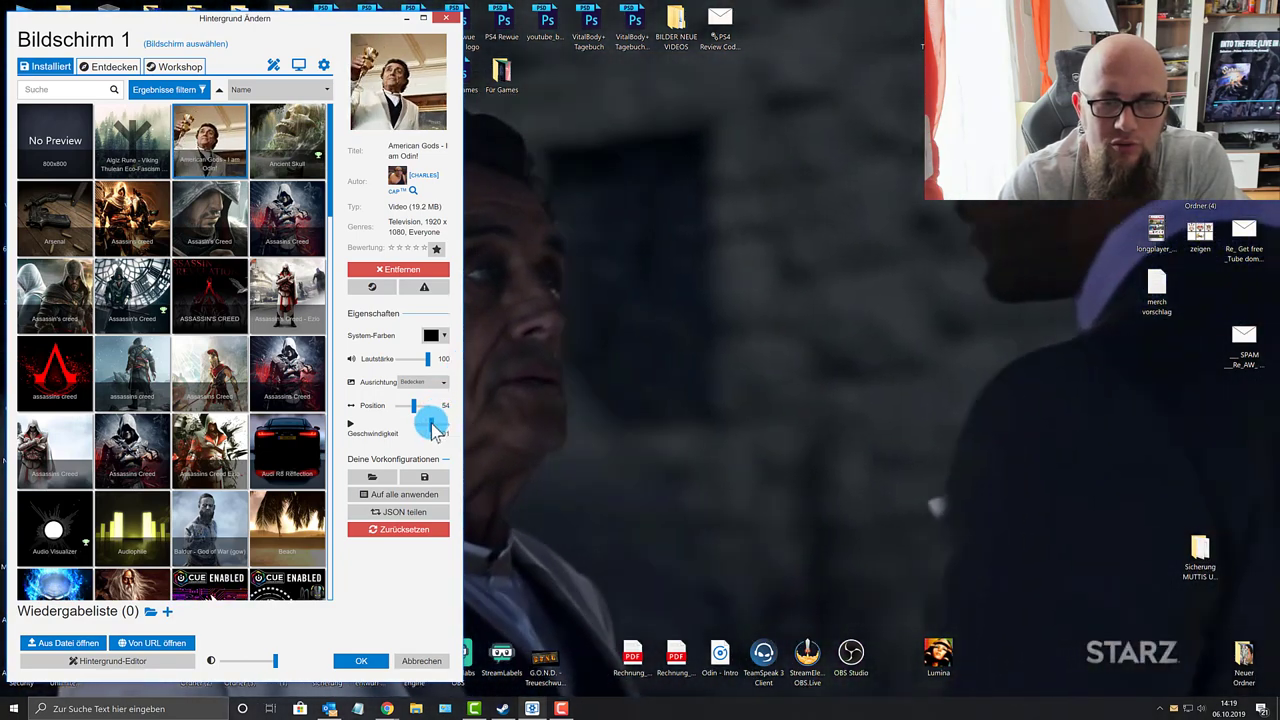
drag(431, 426, 428, 426)
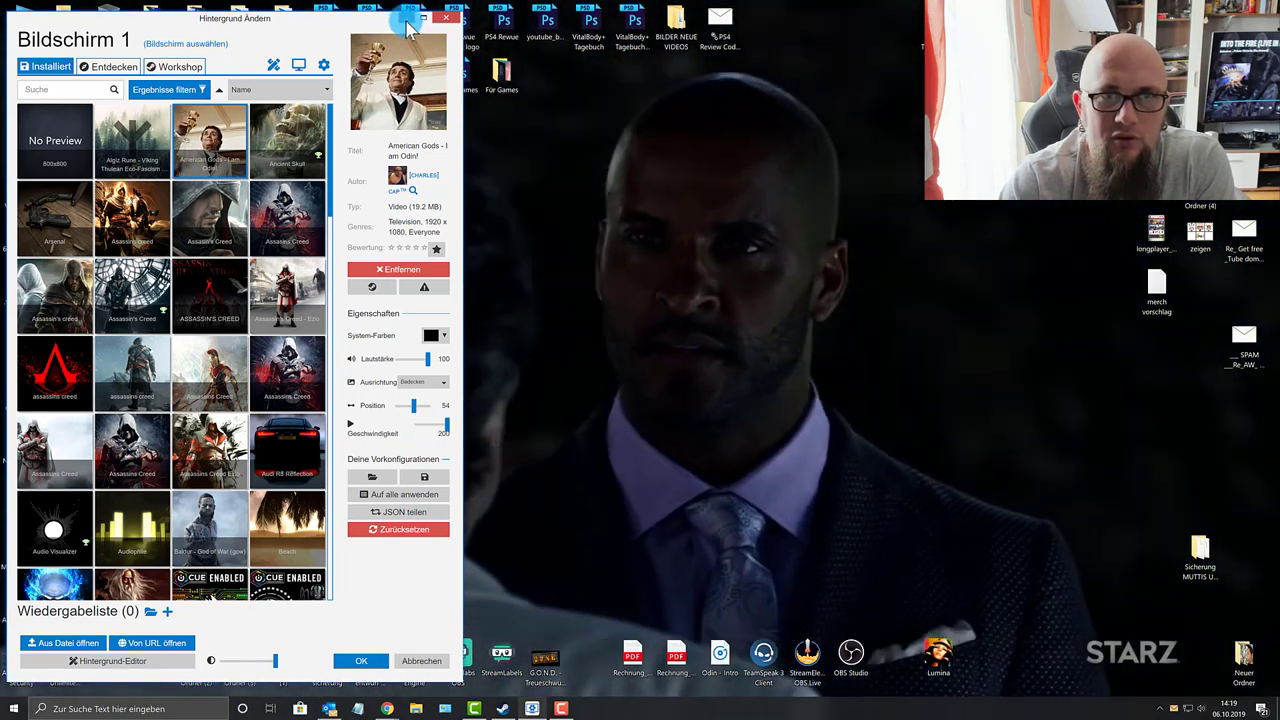
click(406, 18)
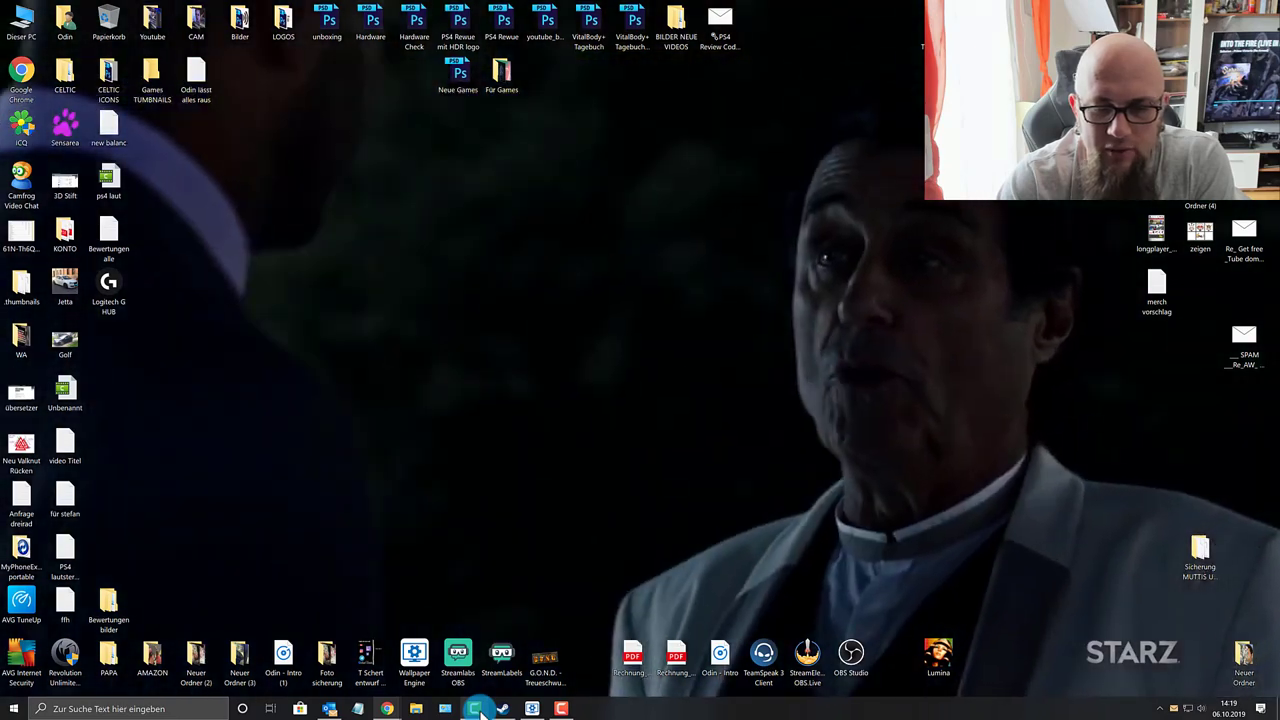
Return to the wallpaper browser and set the American Gods wallpaper's volume to 0.
mouse_move(478, 710)
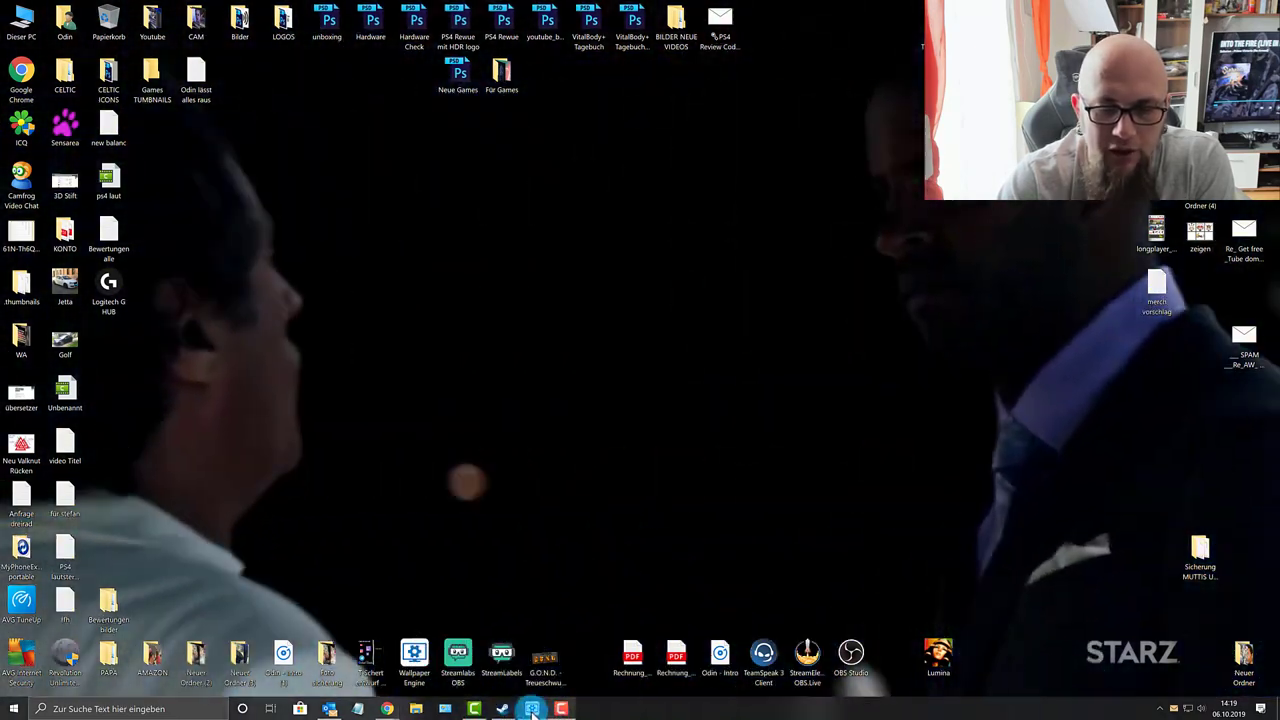
click(561, 709)
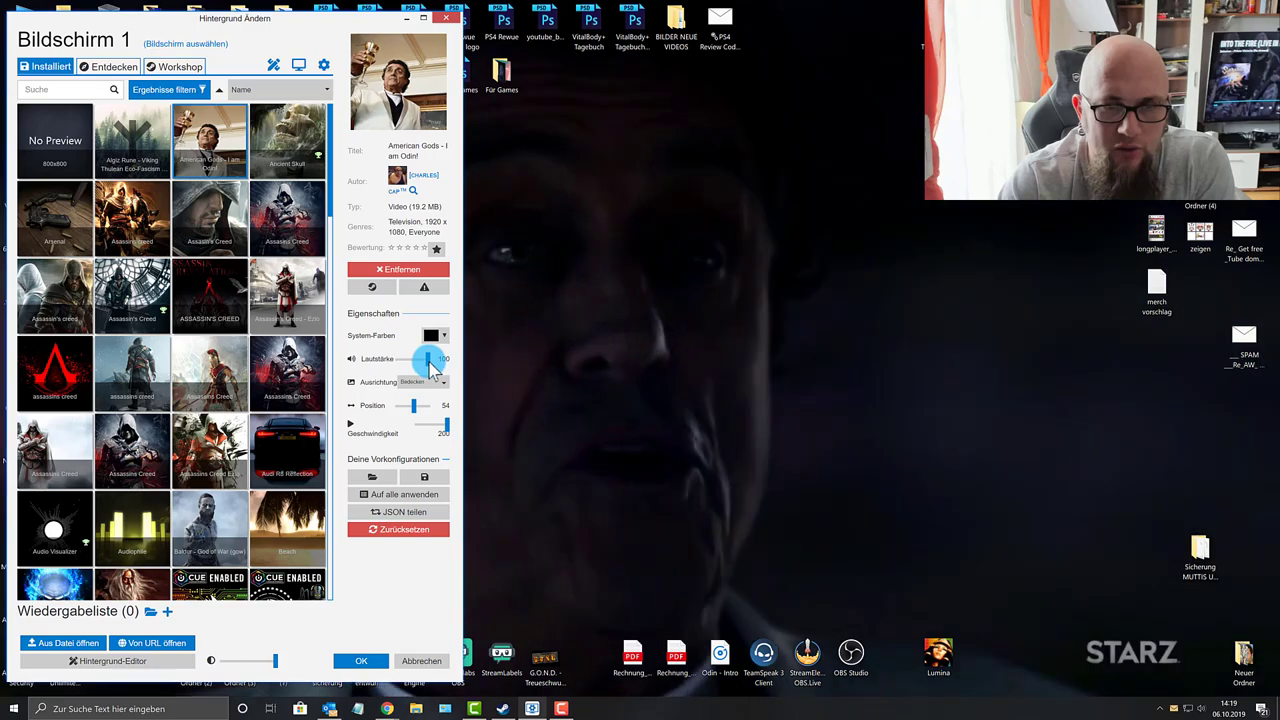
drag(427, 358, 357, 359)
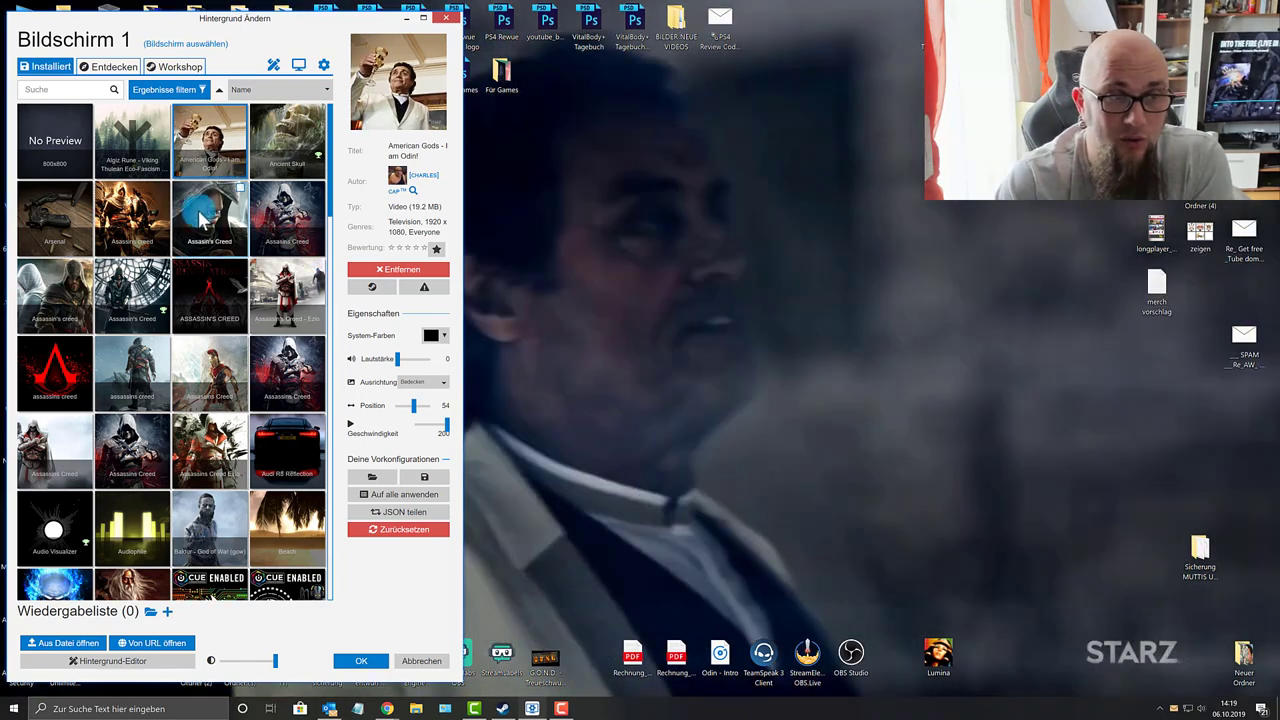
Apply the hooded close-up Assassin's Creed scene and the ASSASSIN'S CREED logo video as wallpaper in turn, viewing each on the desktop.
click(203, 219)
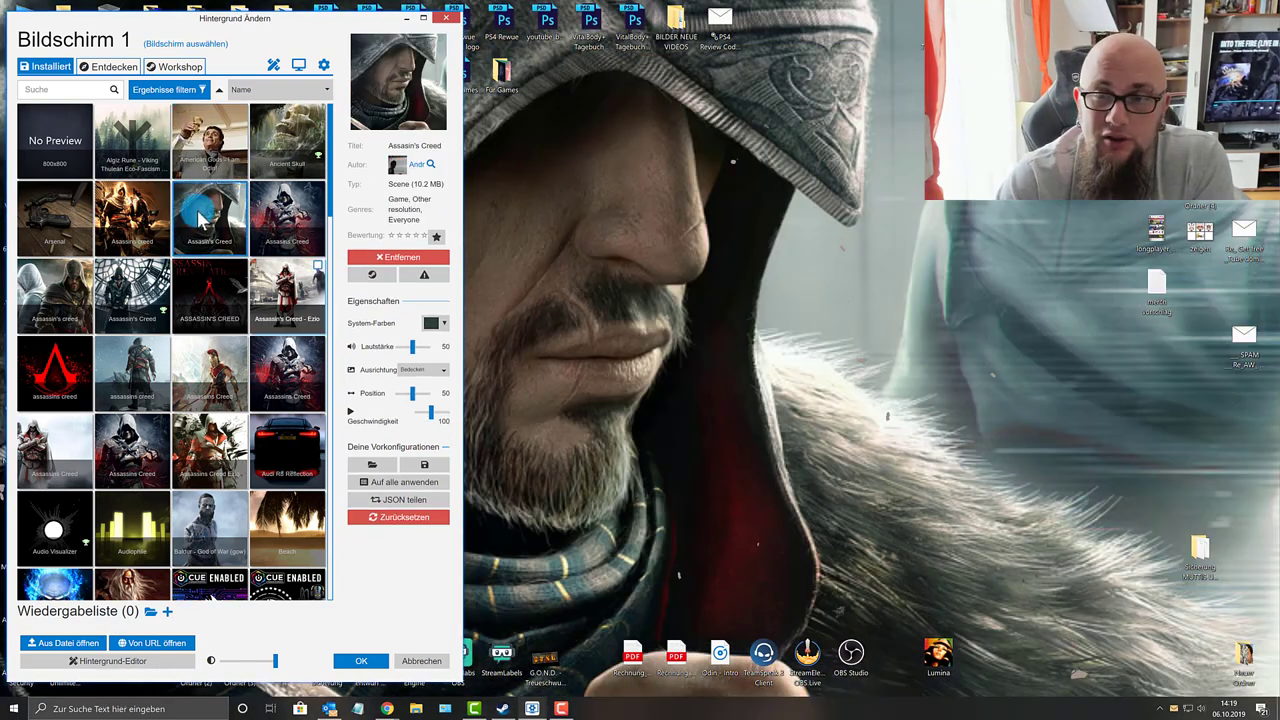
click(406, 18)
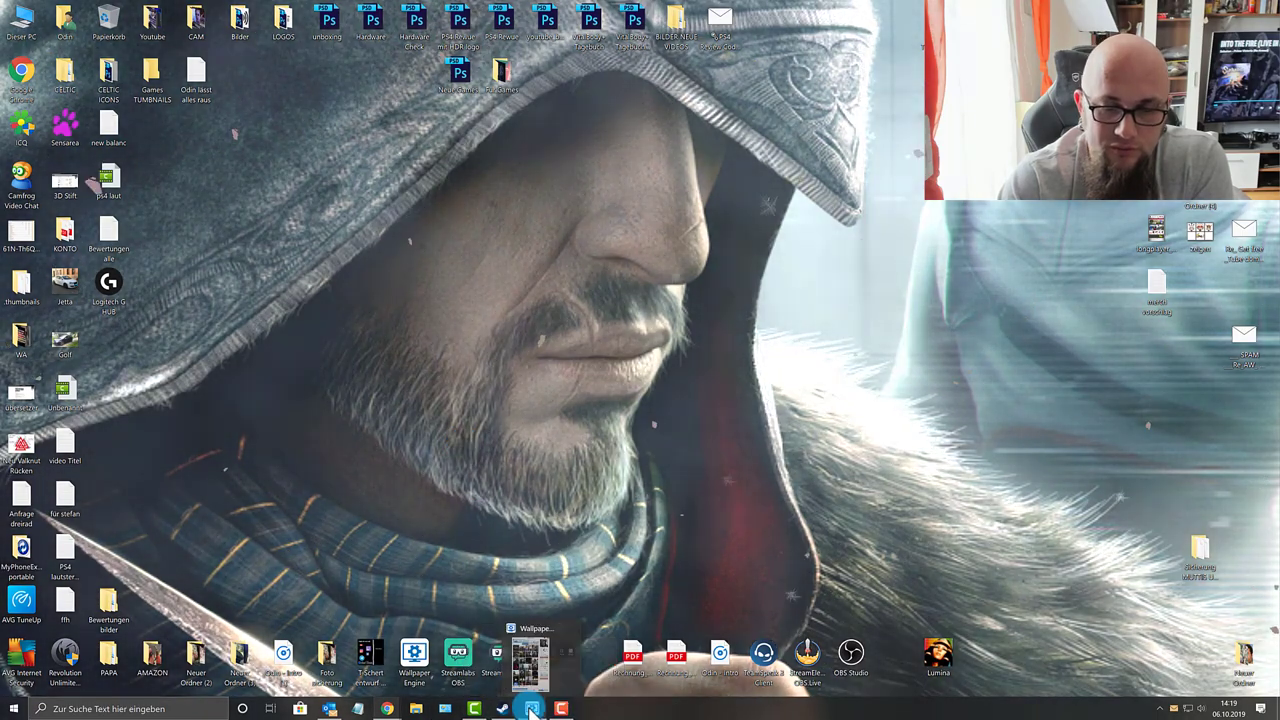
click(532, 708)
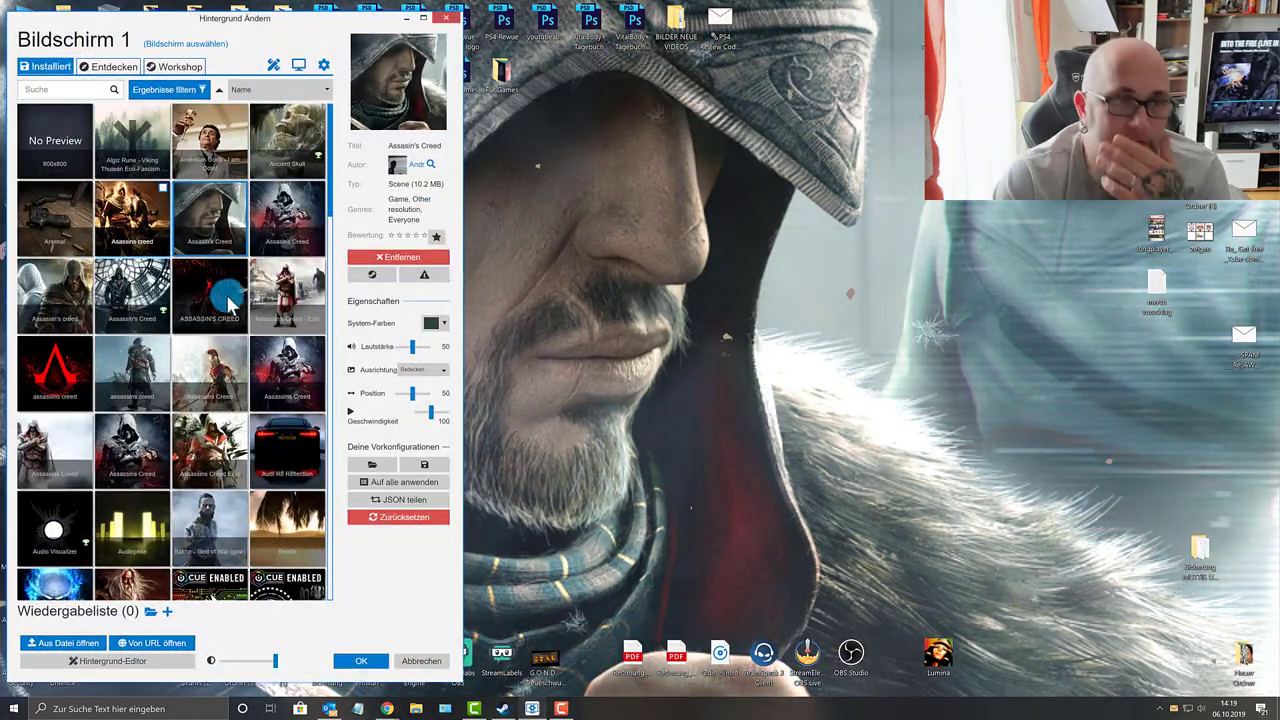
click(218, 287)
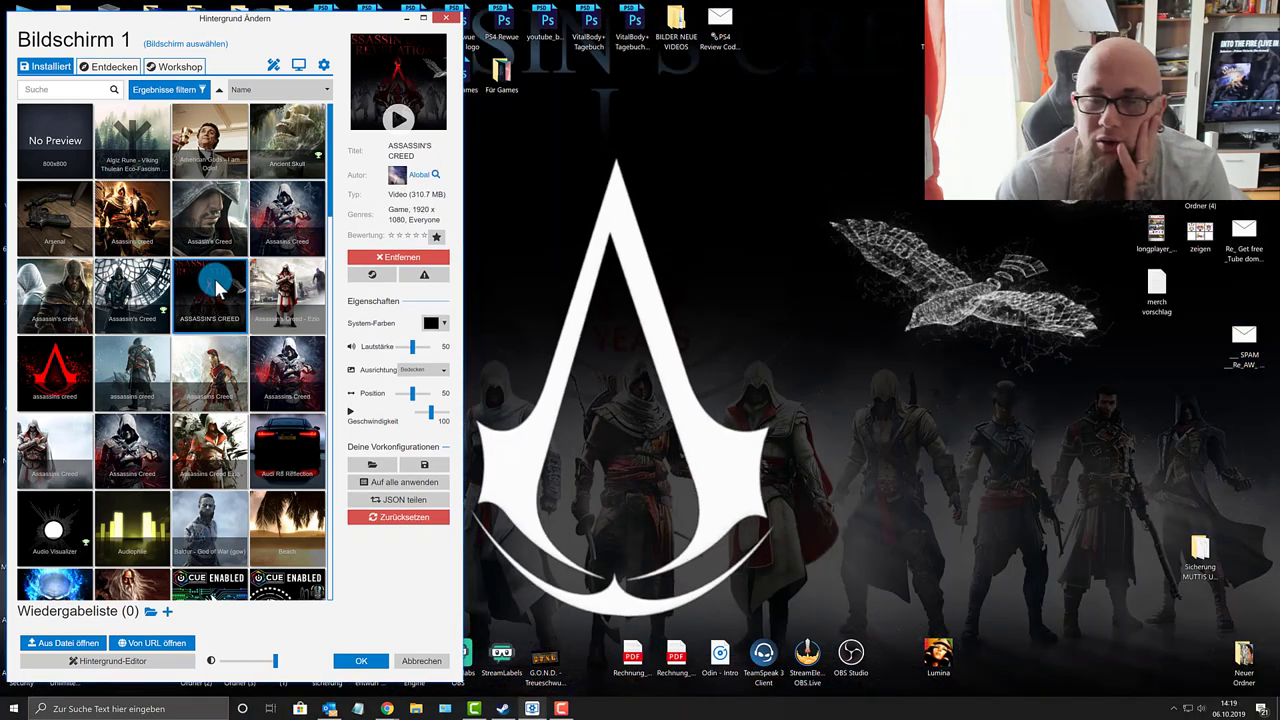
click(407, 20)
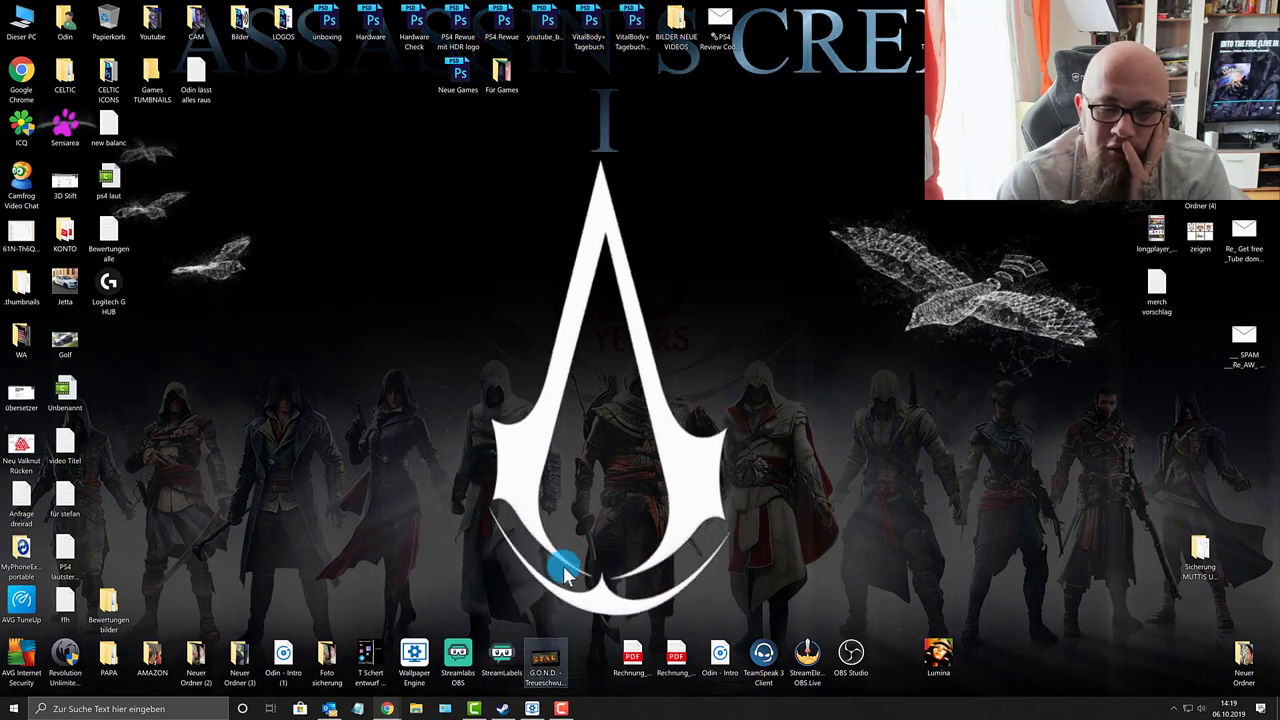
Apply the Assassin's Creed scene with the large clock face as wallpaper and view it on the desktop.
click(532, 708)
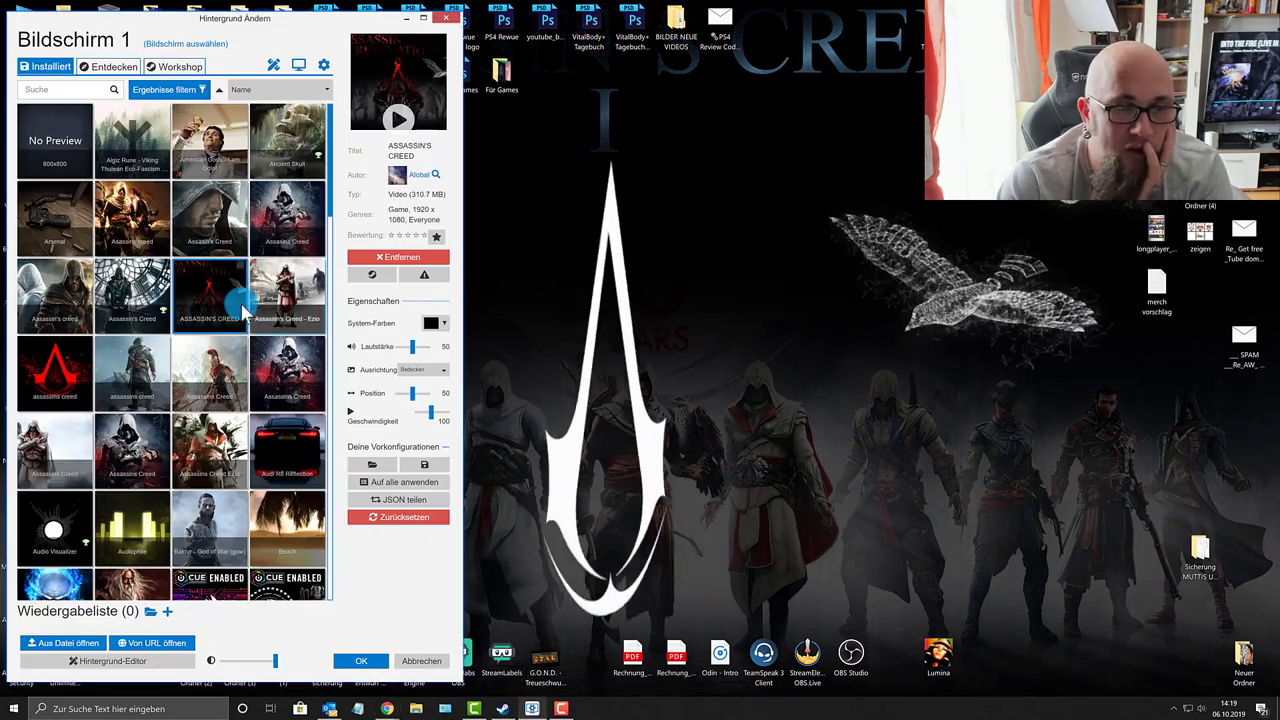
click(150, 290)
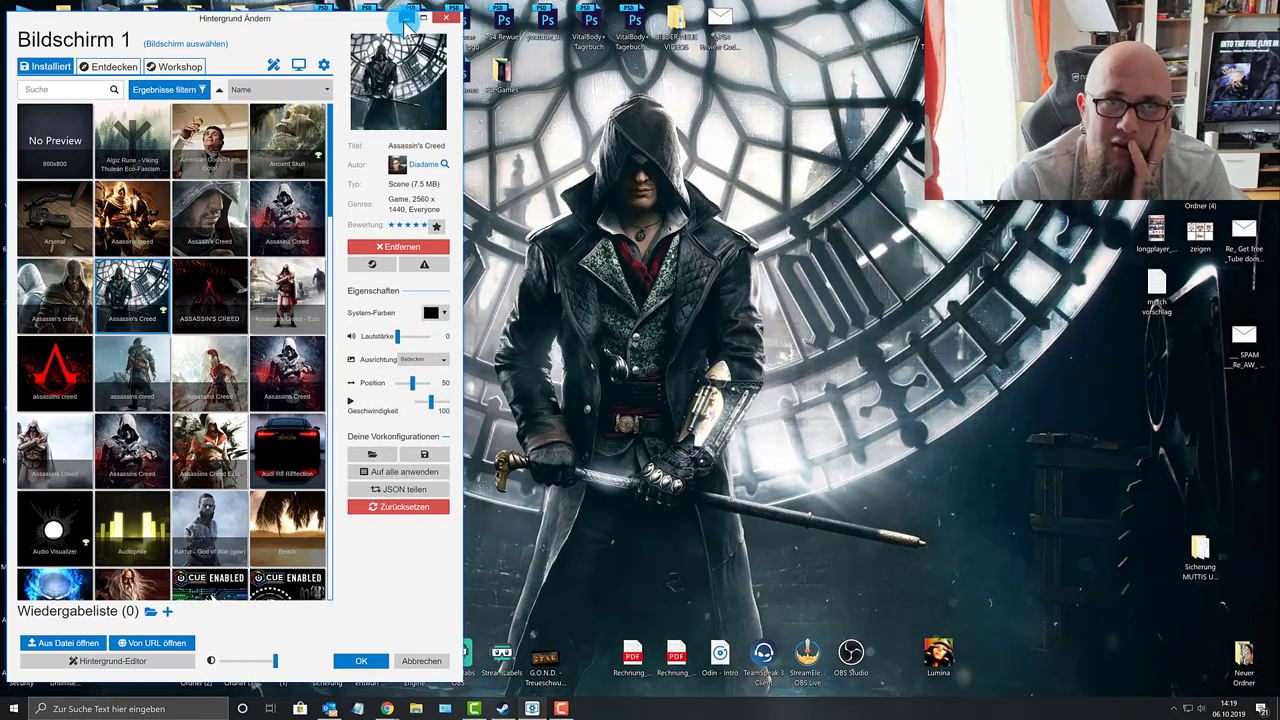
click(404, 19)
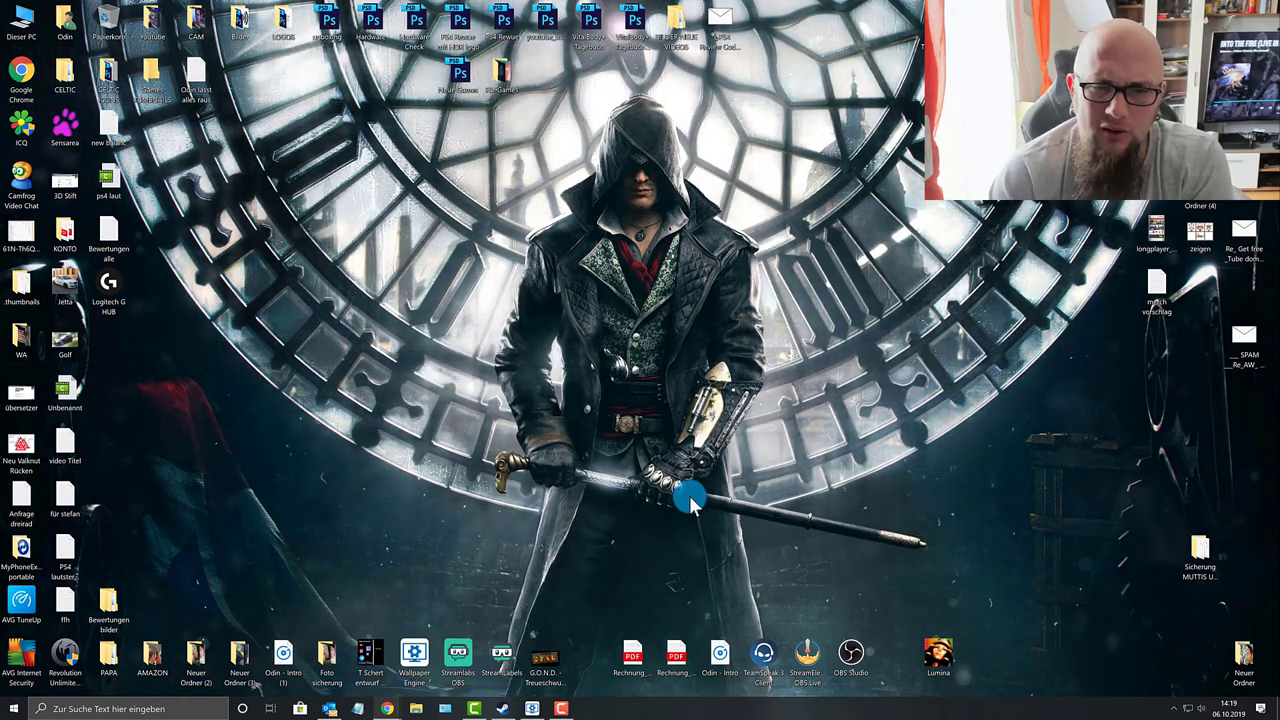
Apply the Audio Visualizer web wallpaper from the installed collection and view it on the desktop.
click(529, 709)
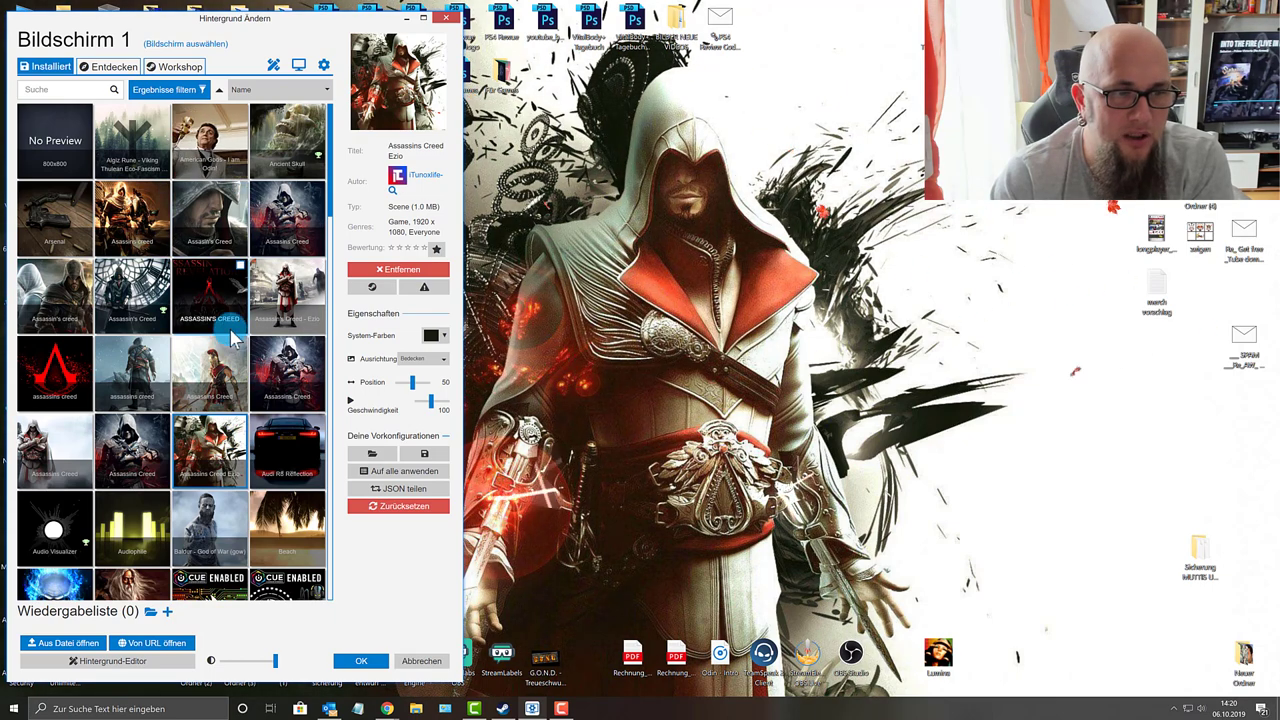
scroll(232, 338, down, 3)
click(73, 293)
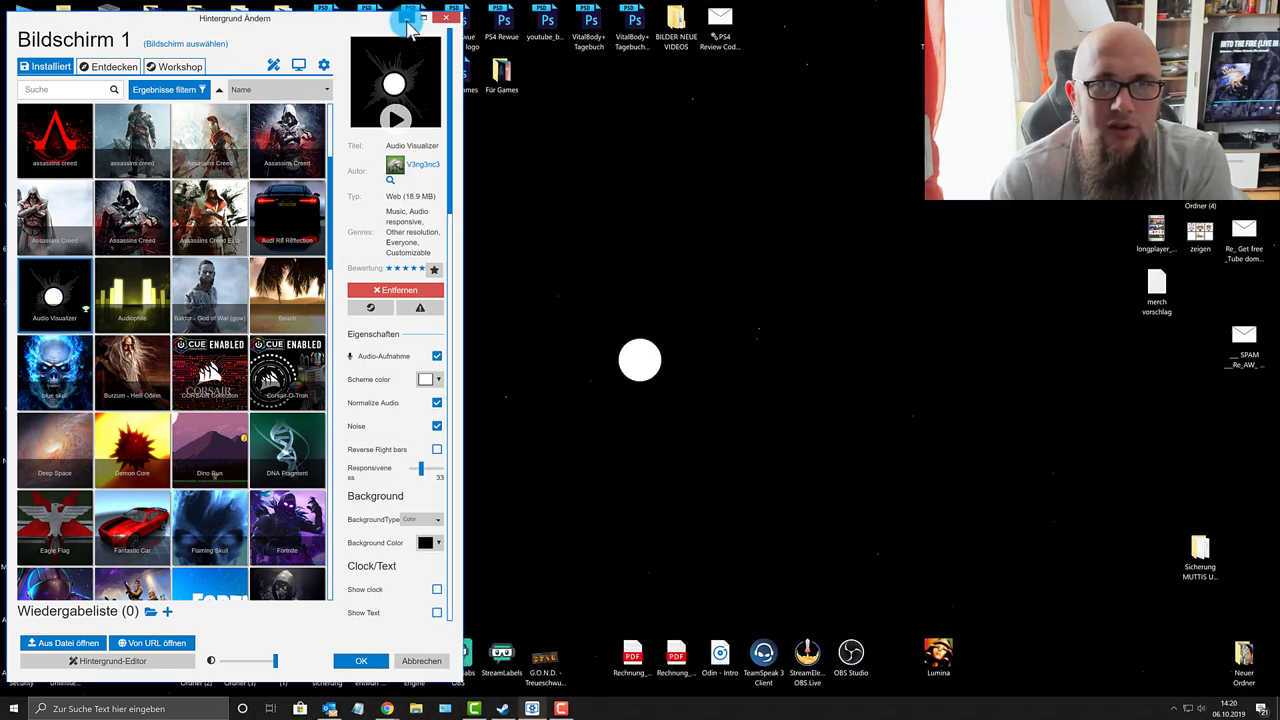
click(409, 22)
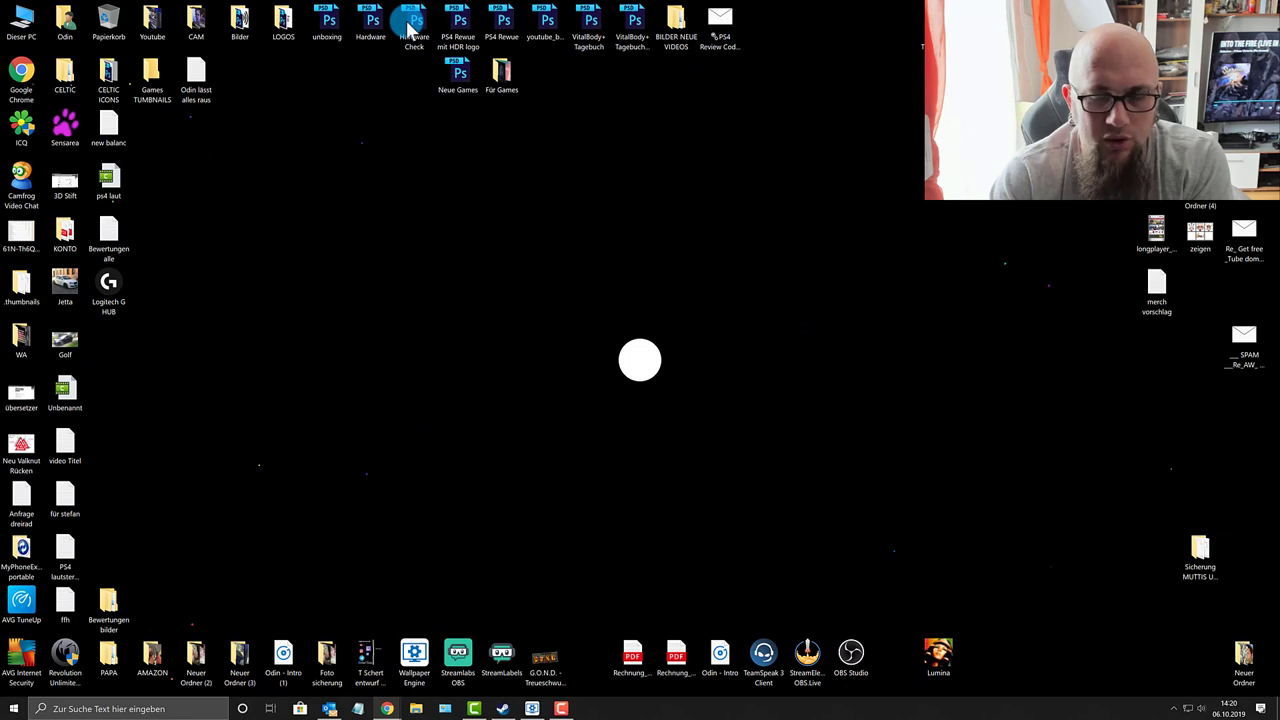
Play the Odin - Intro audio file in Groove-Musik to watch the visualizer's reaction on the desktop, then close the player.
double_click(722, 662)
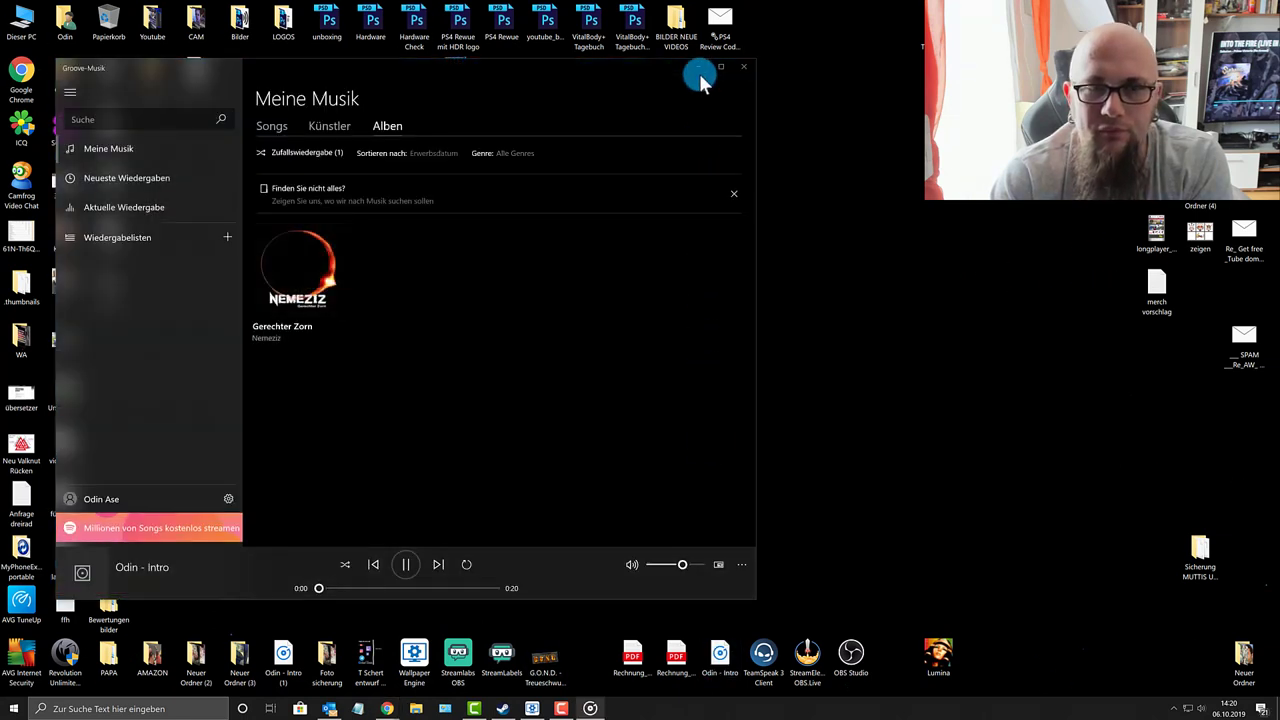
click(698, 66)
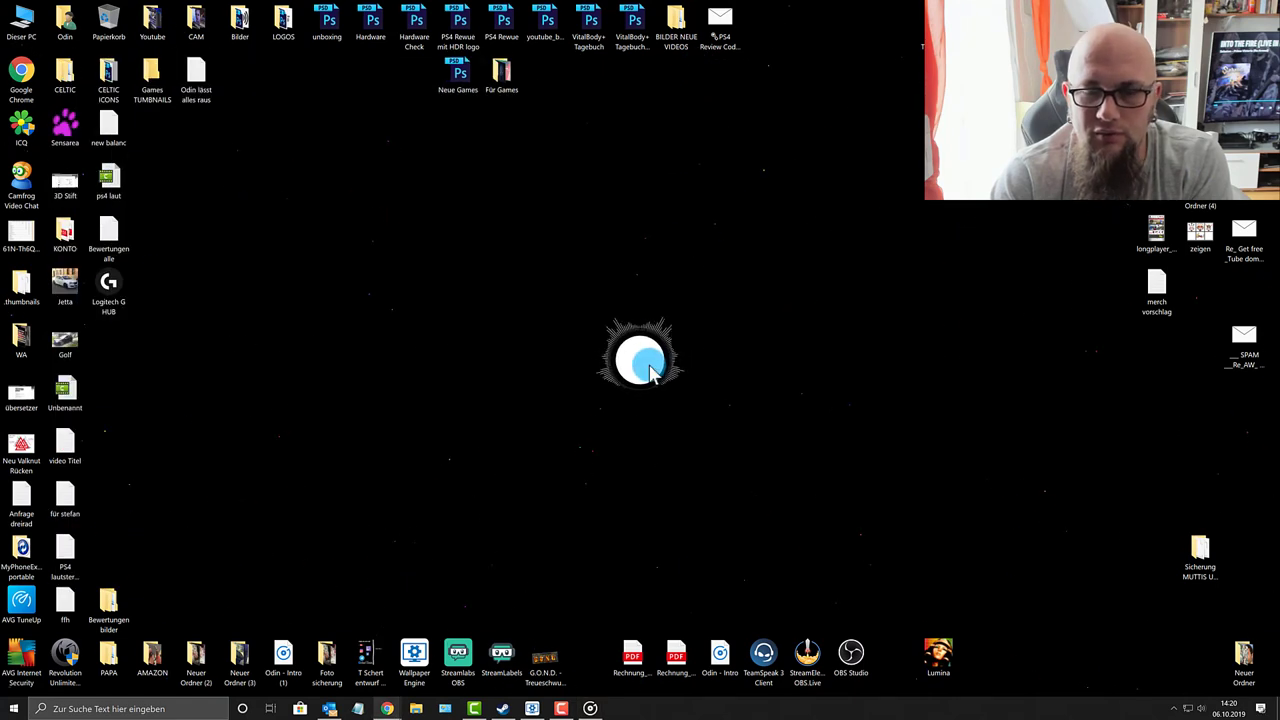
click(590, 708)
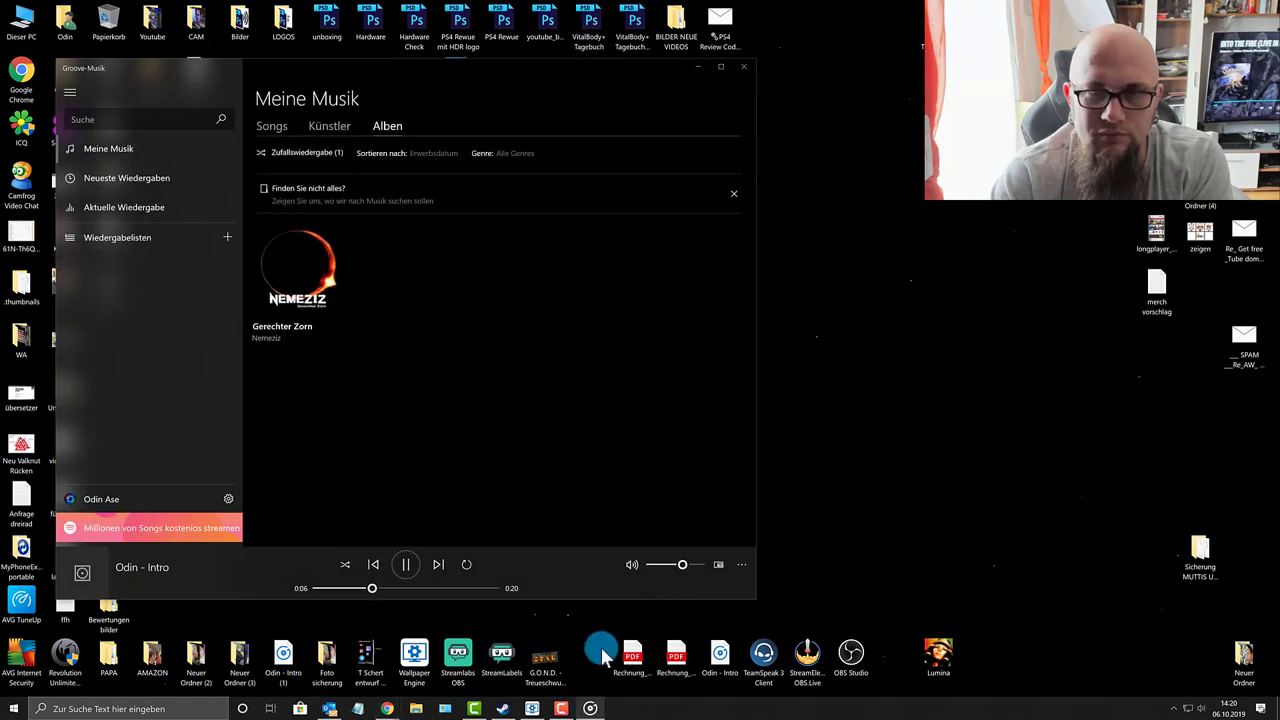
click(741, 68)
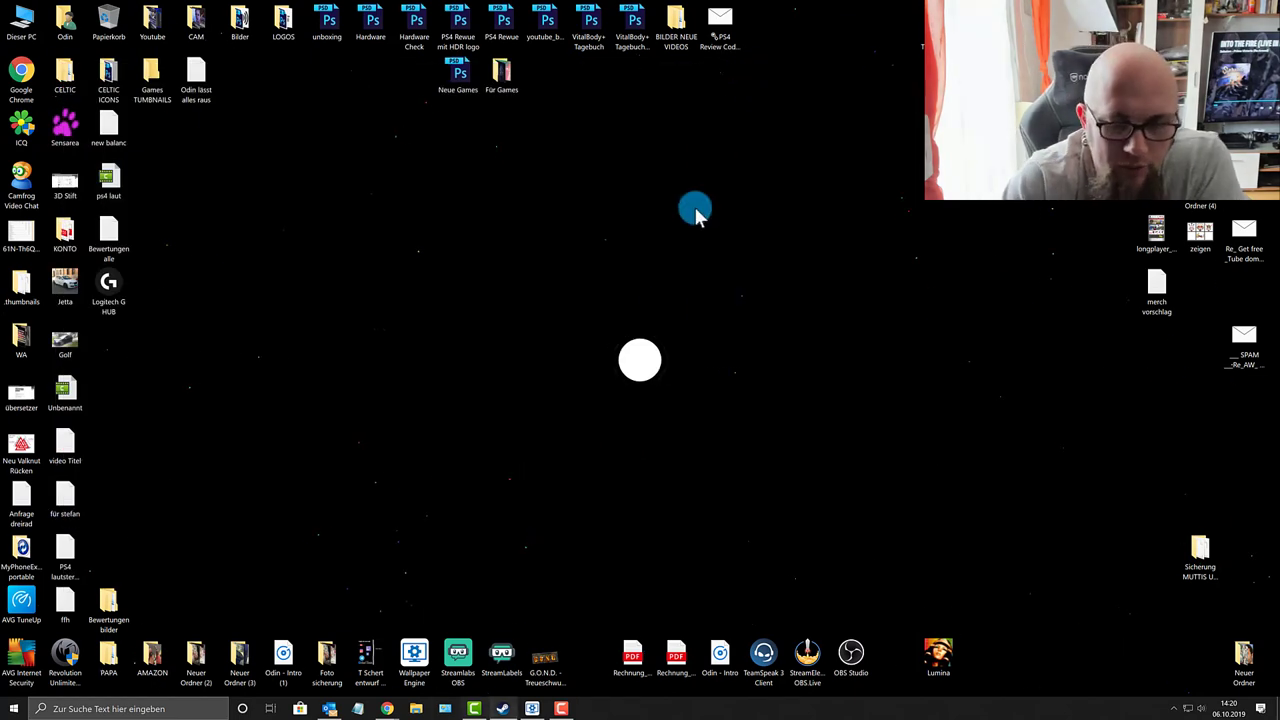
Return to the wallpaper browser and apply the CORSAIR Collection web wallpaper.
click(534, 708)
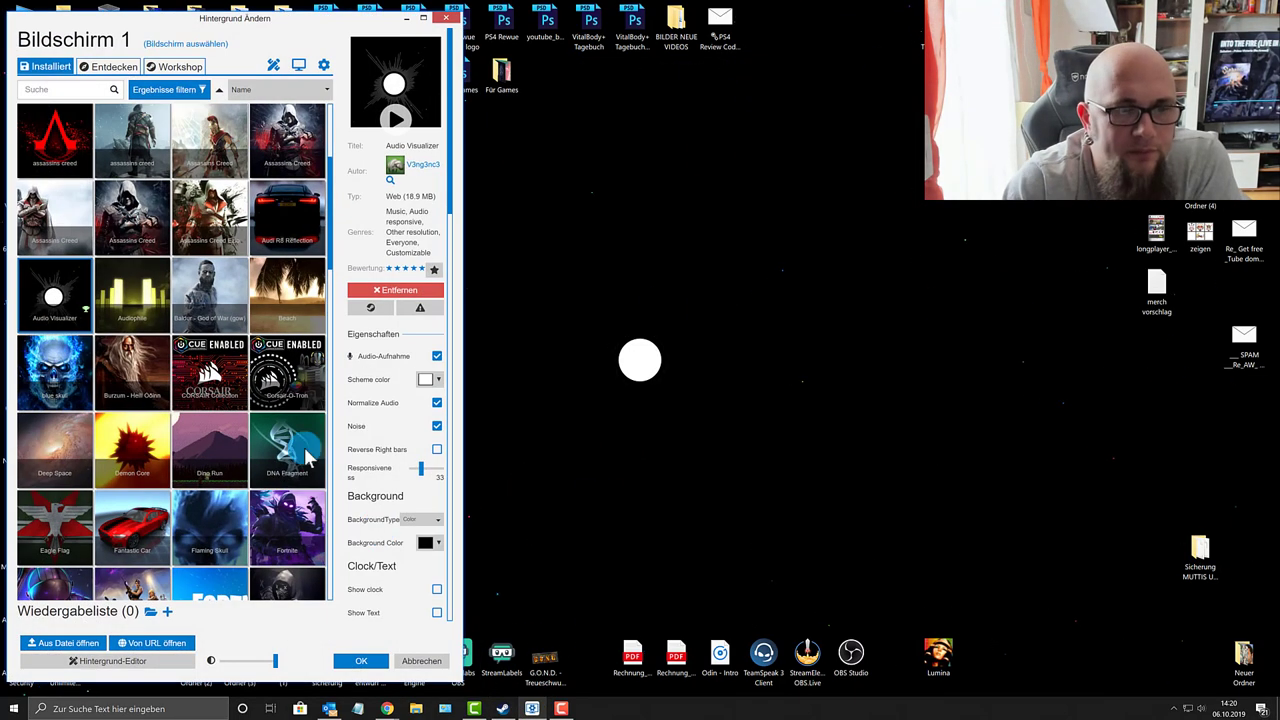
click(222, 367)
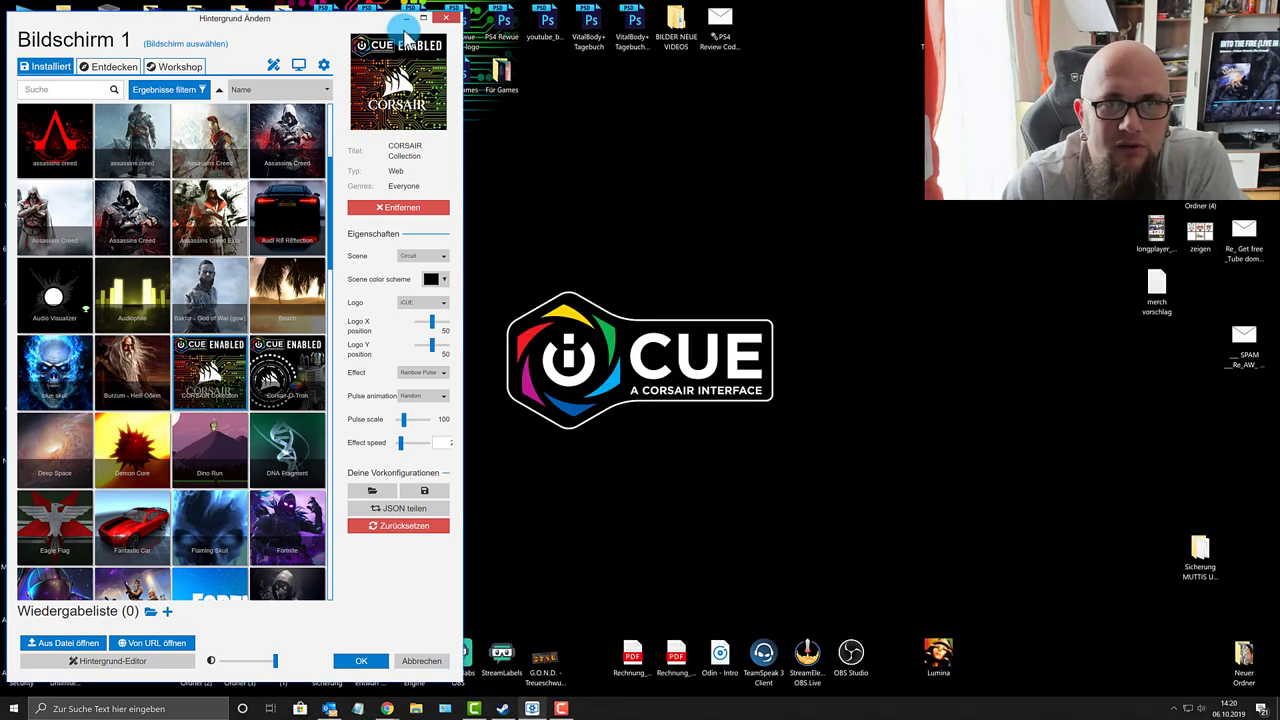
View the CORSAIR Collection wallpaper on the clear desktop and bring the wallpaper browser back.
click(410, 19)
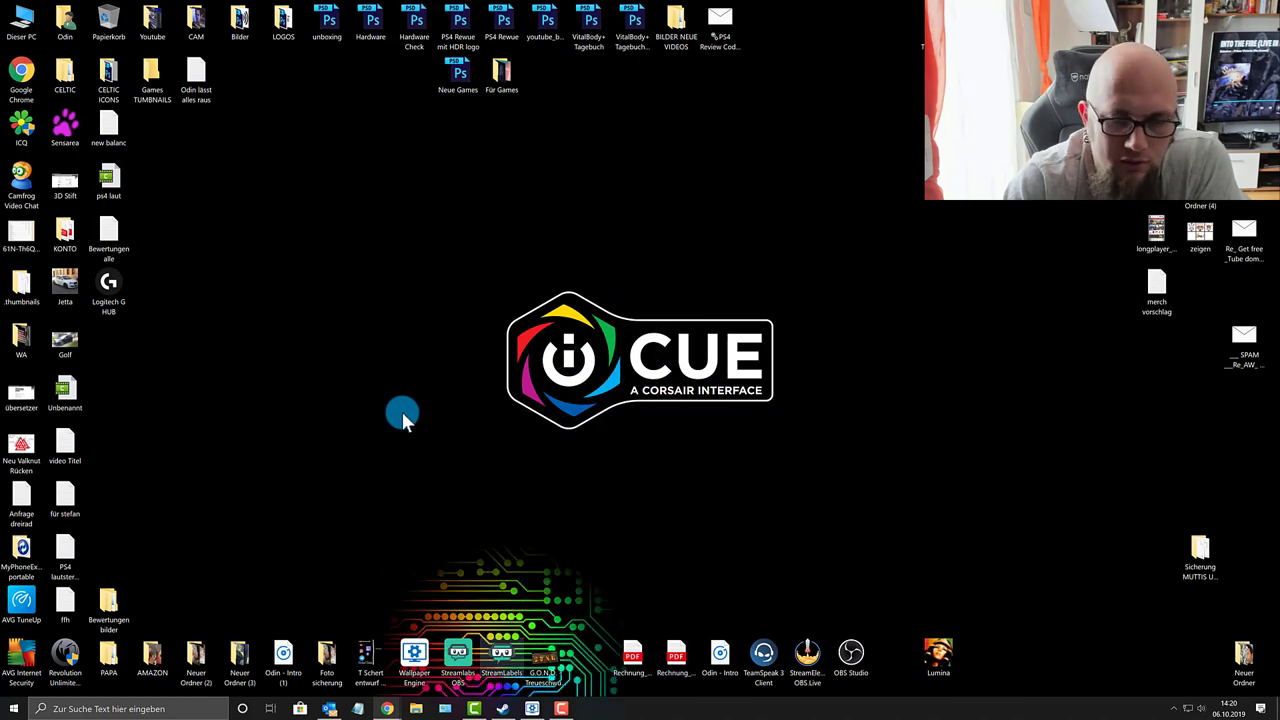
click(530, 708)
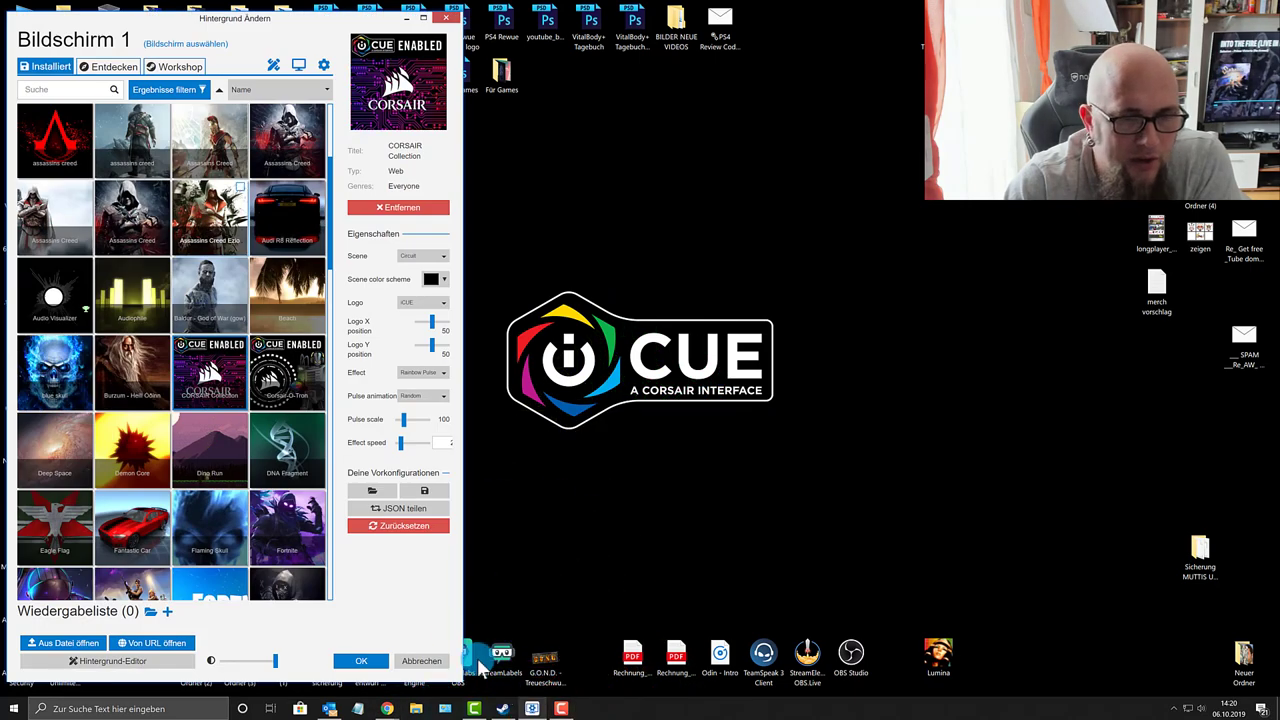
Apply the DNA Fragment scene as wallpaper, view it on the clear desktop and bring the wallpaper browser back.
click(272, 452)
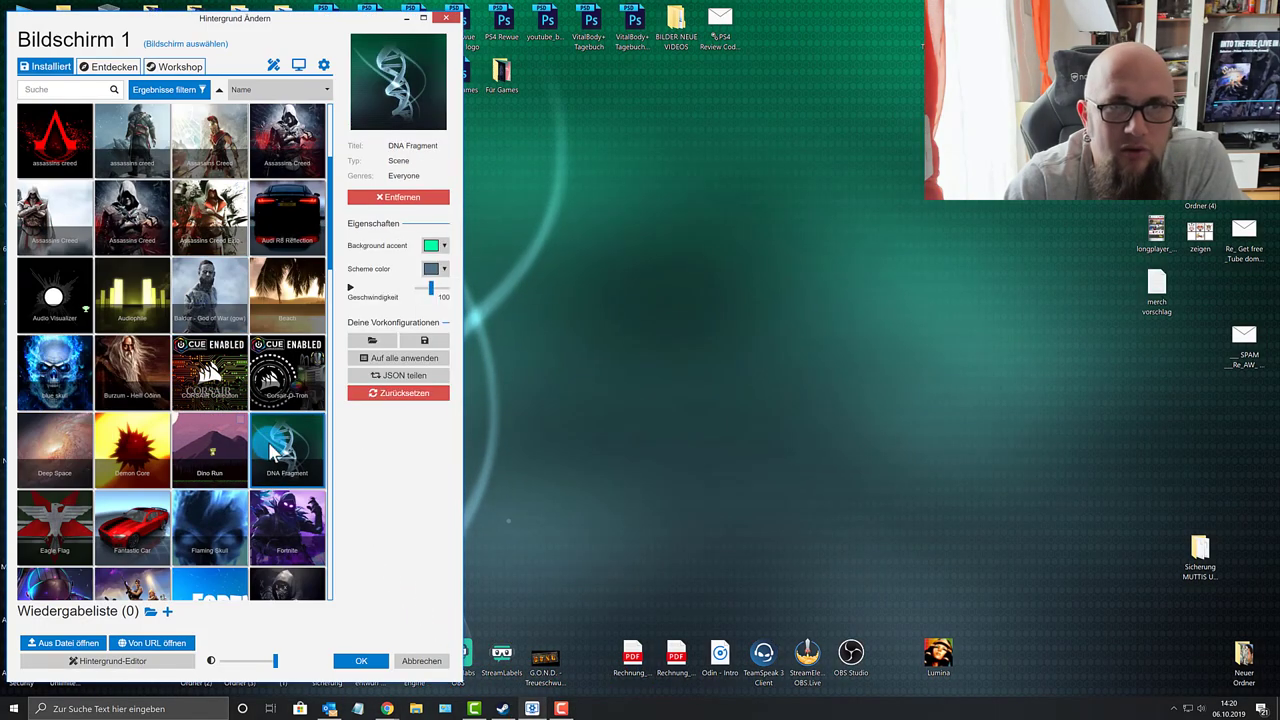
click(407, 20)
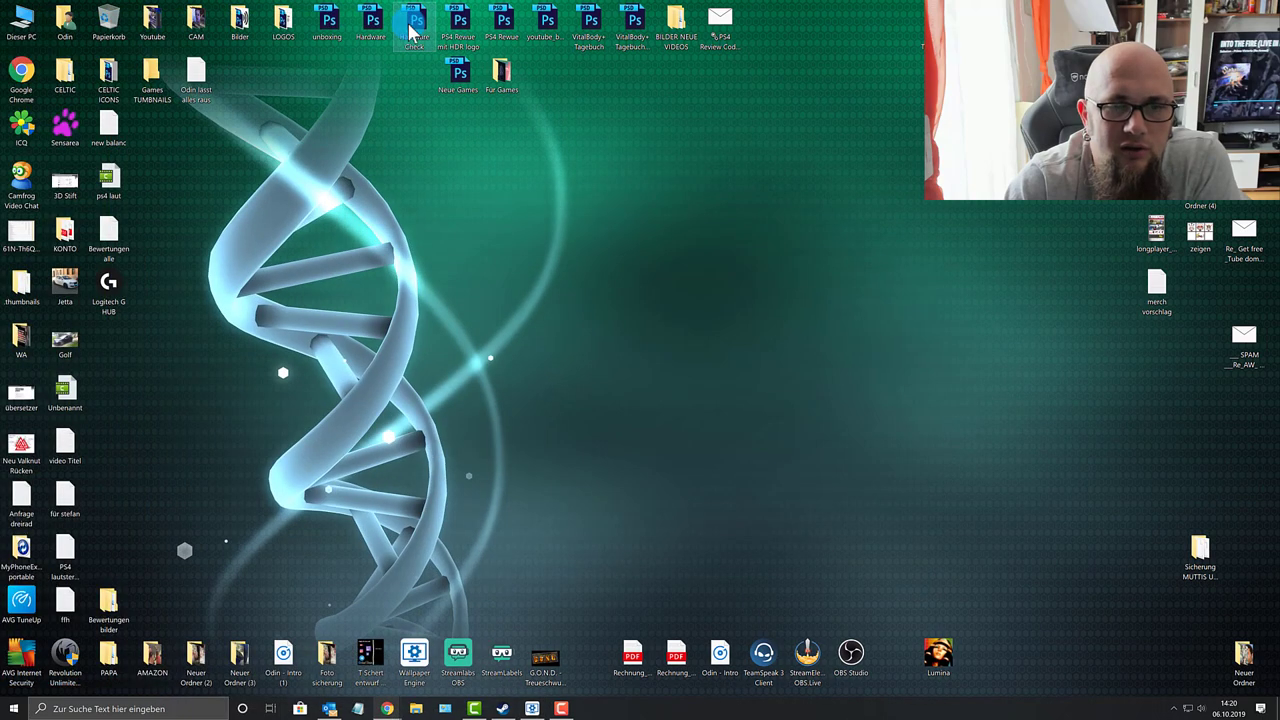
click(531, 709)
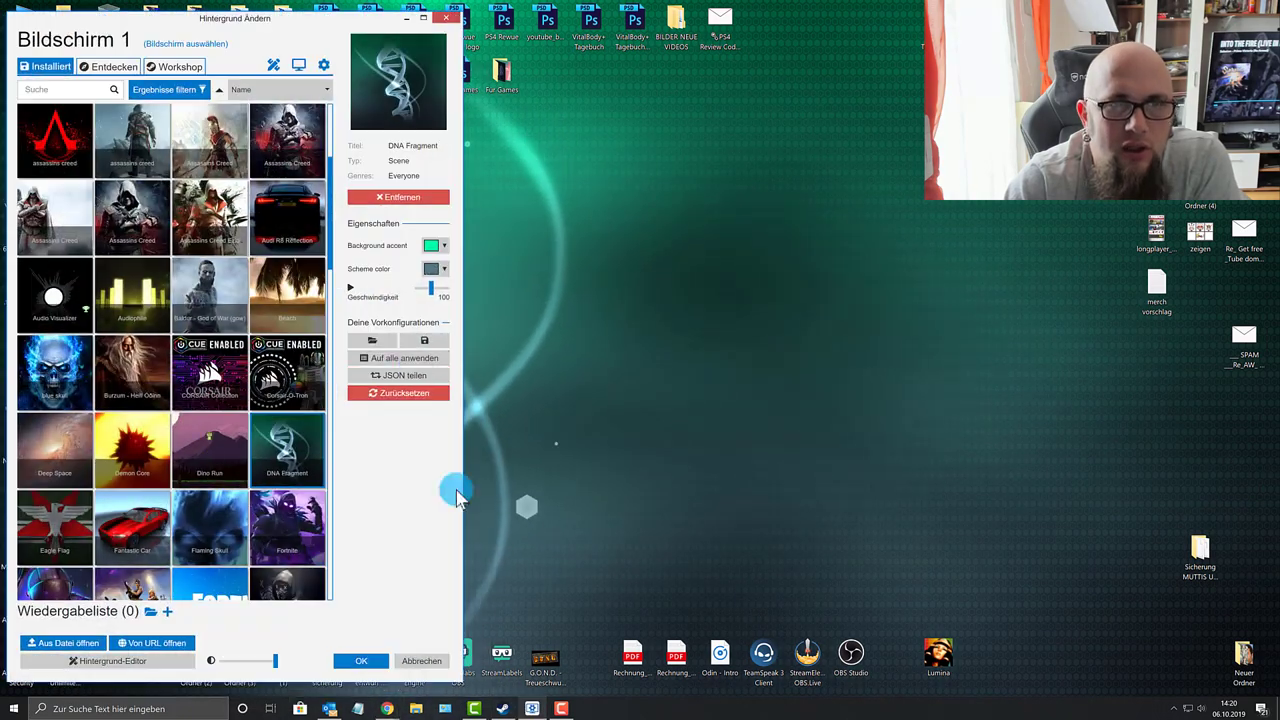
Move the wallpaper browser off the DNA helix and set the scheme color to bright blue #001eff.
drag(303, 23, 1031, 28)
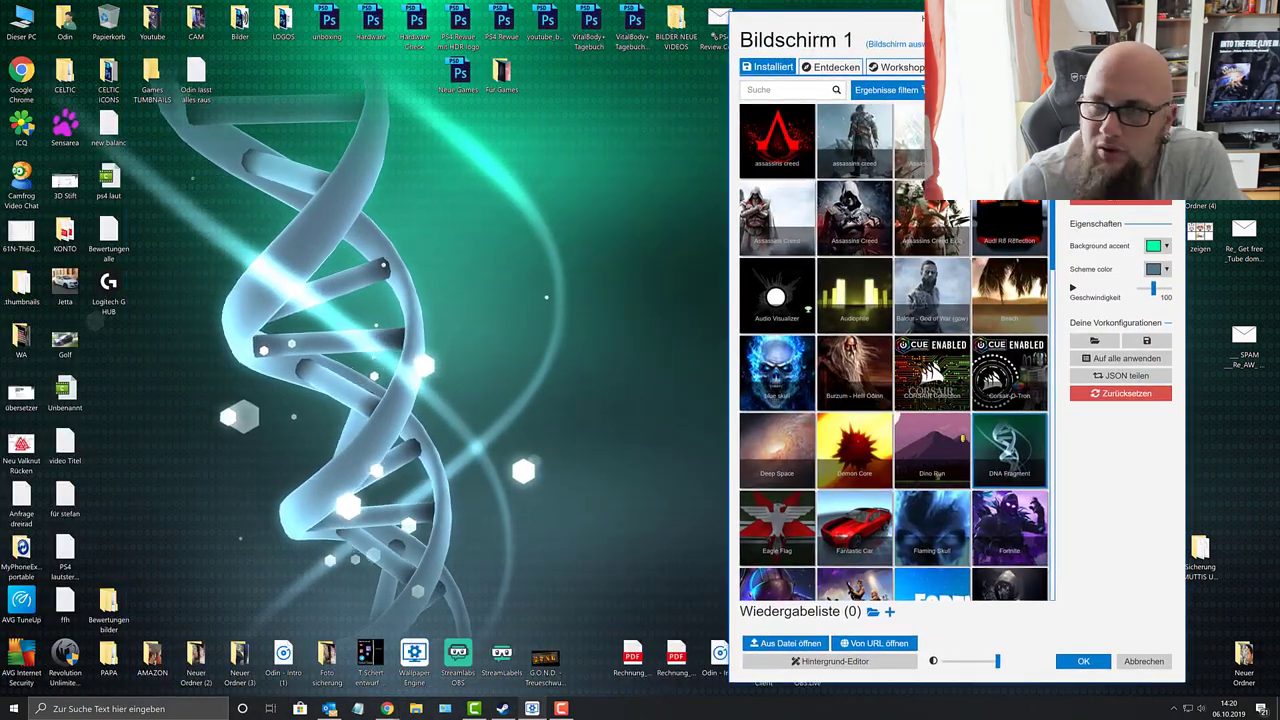
click(1155, 269)
click(1160, 345)
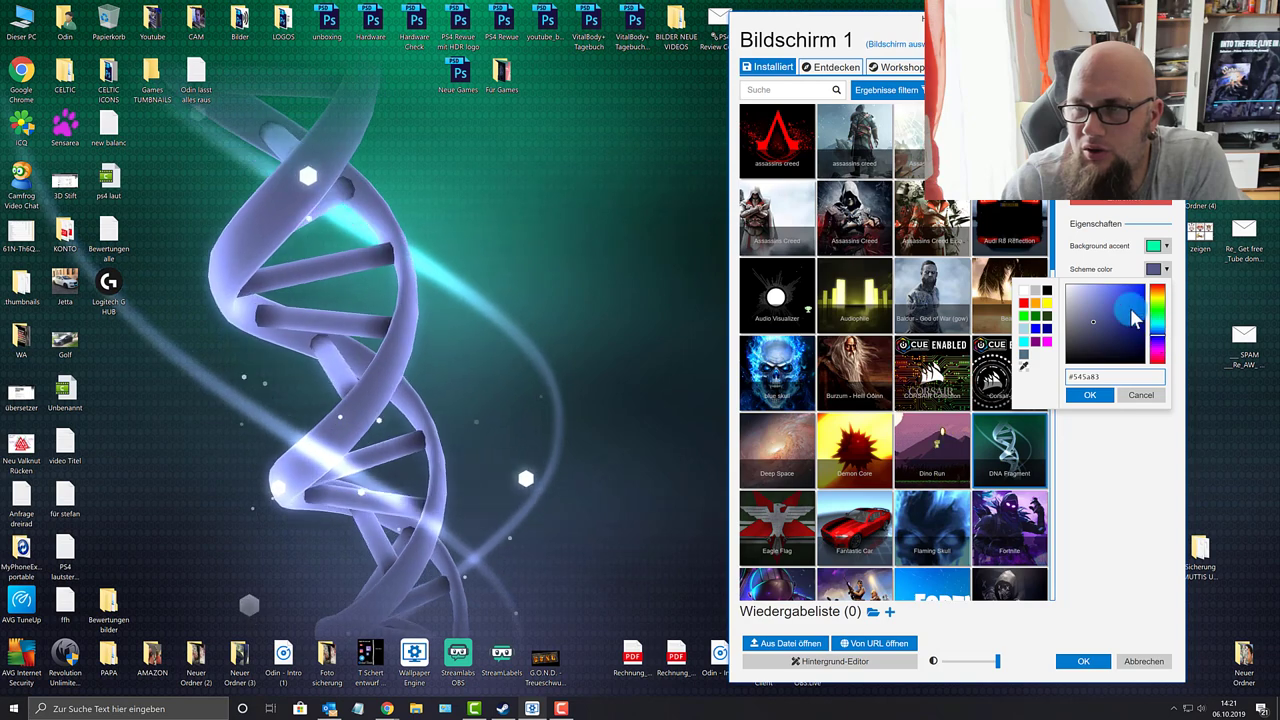
drag(1120, 305, 1160, 272)
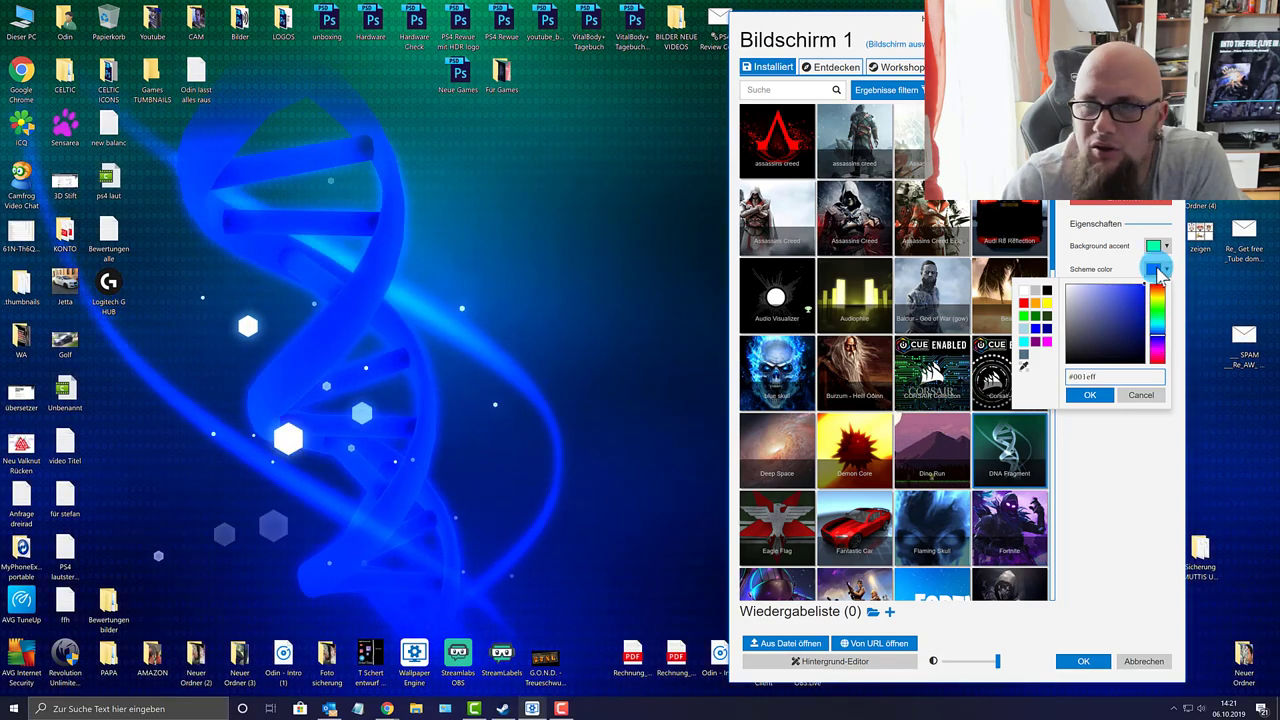
Shift the DNA Fragment wallpaper's background accent hue to turquoise.
click(1155, 248)
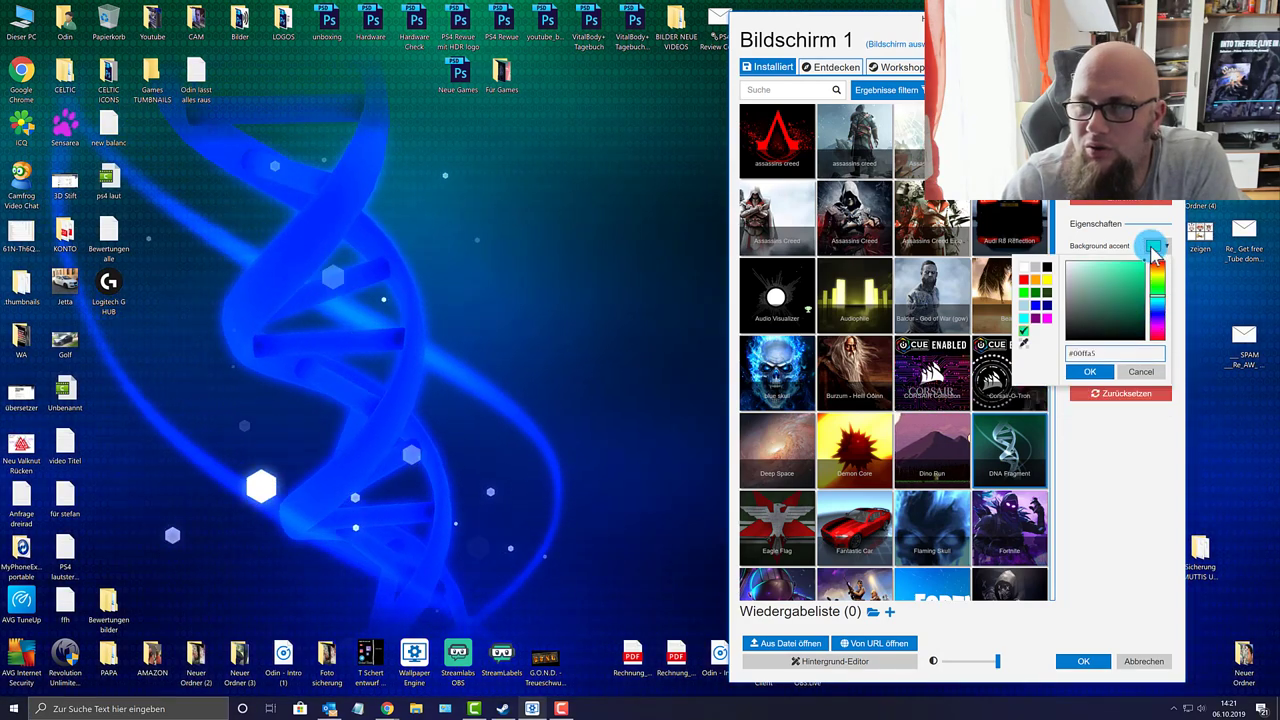
drag(1163, 300, 1160, 306)
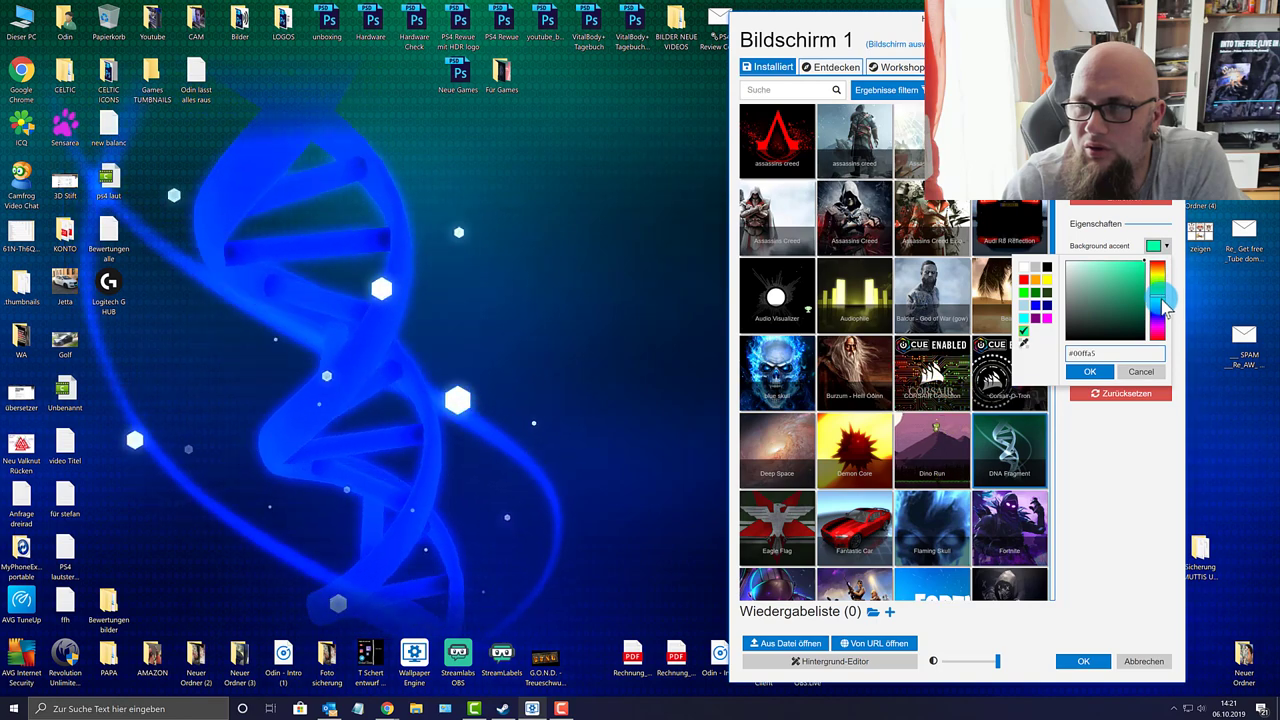
click(1155, 246)
Try the scheme colors yellow #f0ff00 and blue #0029ff on the DNA Fragment wallpaper, and confirm the muted blue #424b7e.
click(1155, 269)
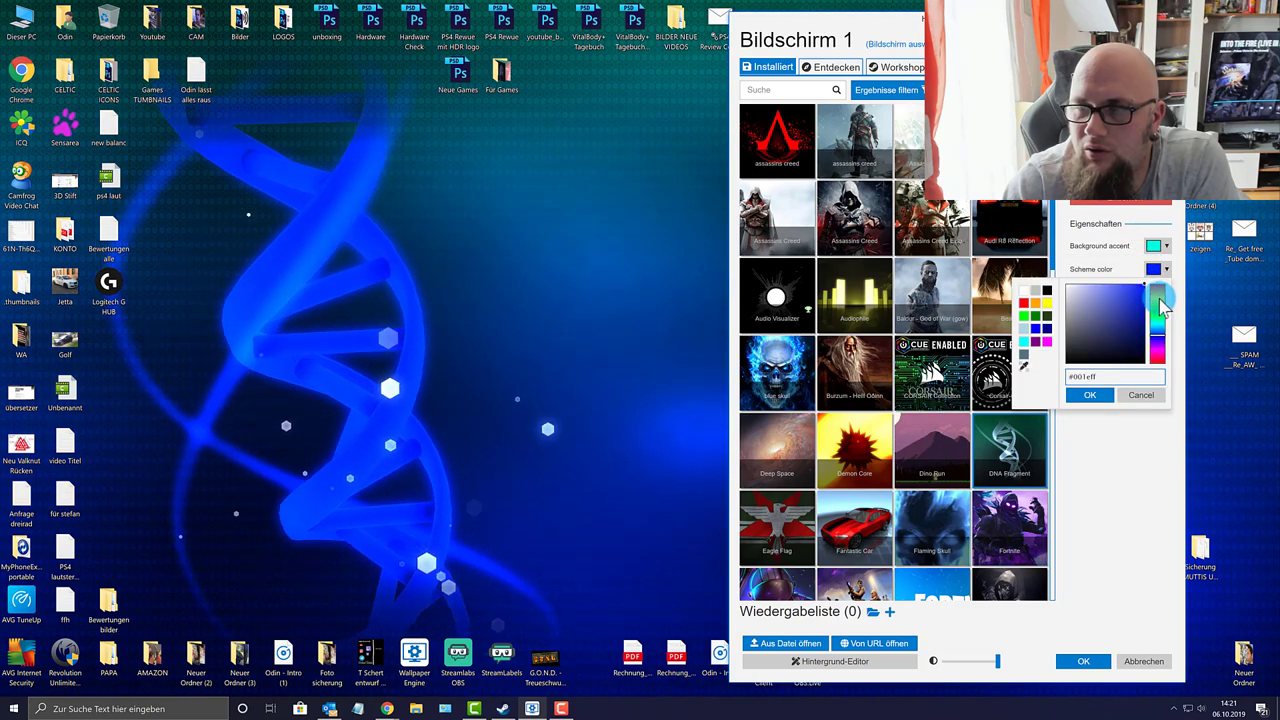
click(1158, 308)
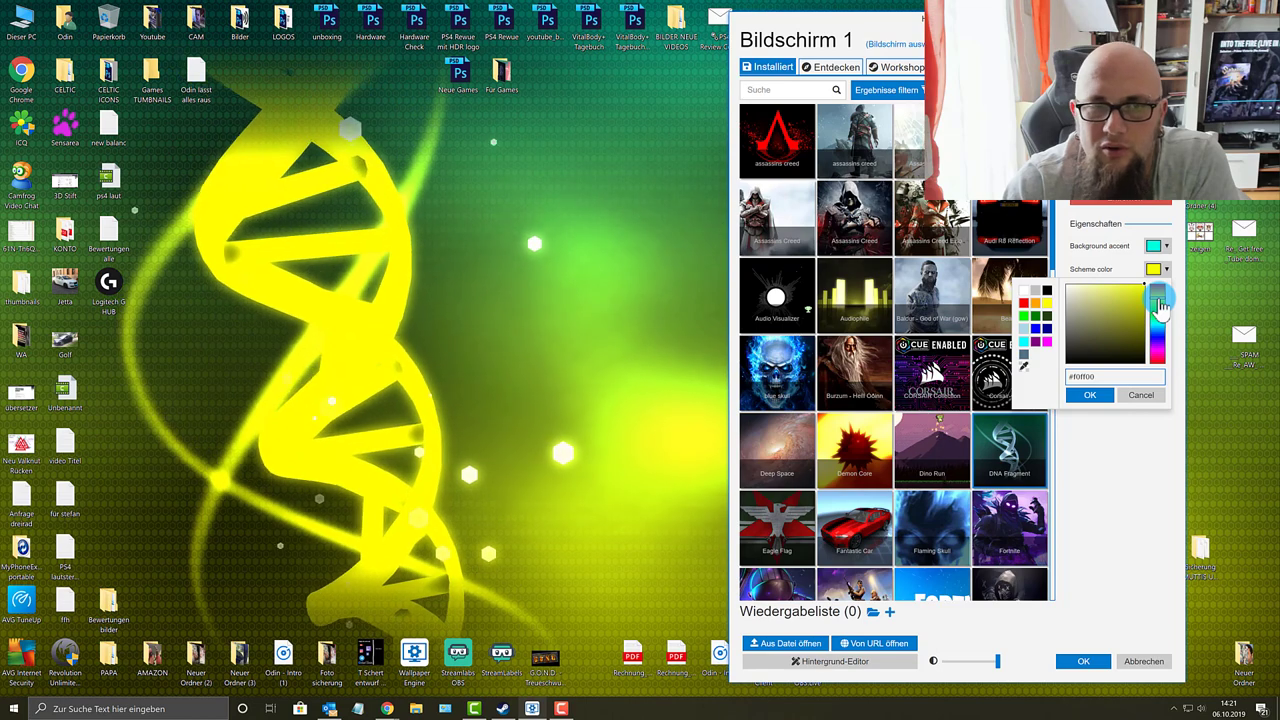
click(1121, 305)
mouse_move(1121, 316)
mouse_down()
mouse_move(1045, 355)
mouse_move(1018, 398)
mouse_move(1157, 290)
mouse_move(1106, 331)
mouse_up()
click(1155, 330)
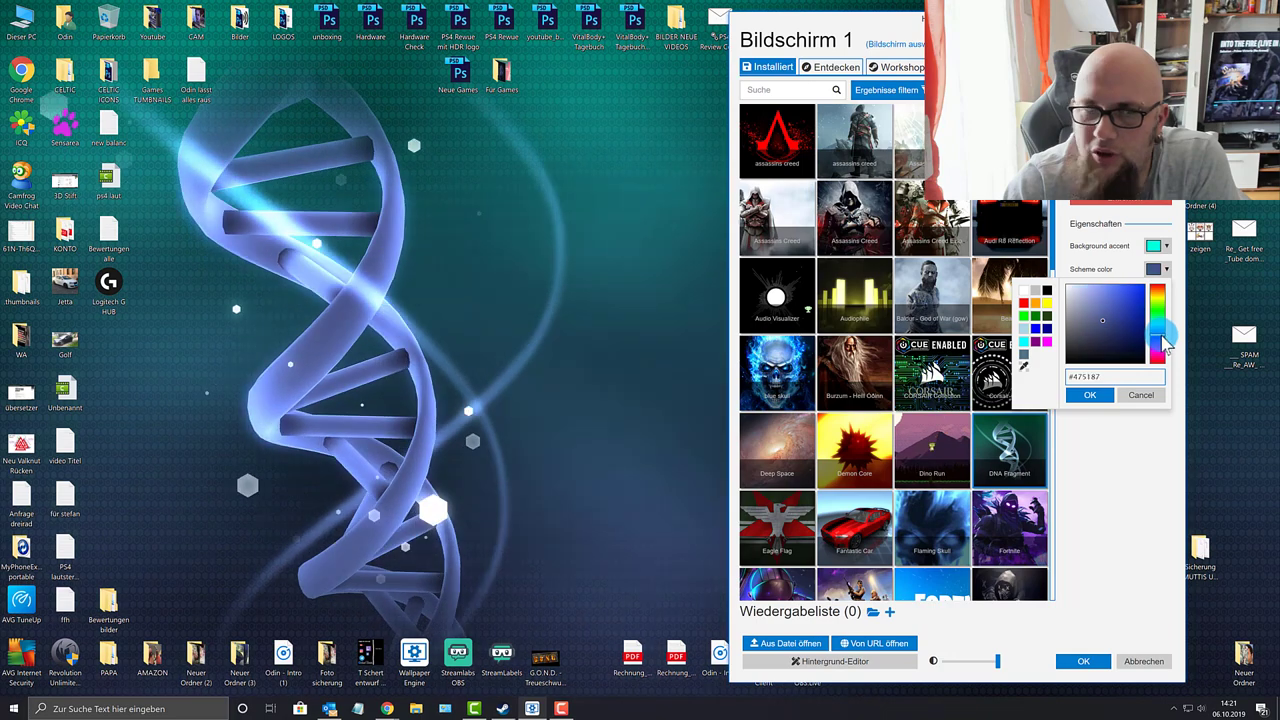
click(1125, 314)
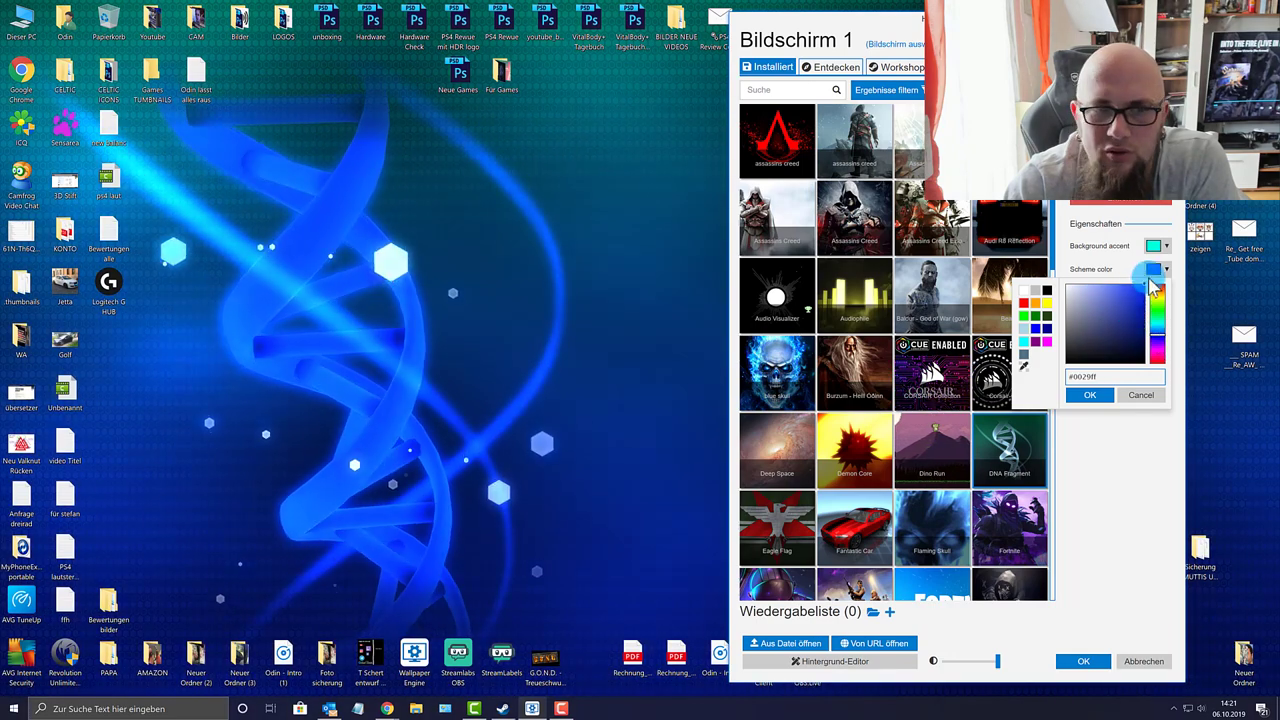
mouse_move(1125, 314)
mouse_down()
mouse_move(1073, 381)
mouse_move(1178, 281)
mouse_move(1126, 343)
mouse_move(1105, 318)
mouse_move(1106, 333)
mouse_up()
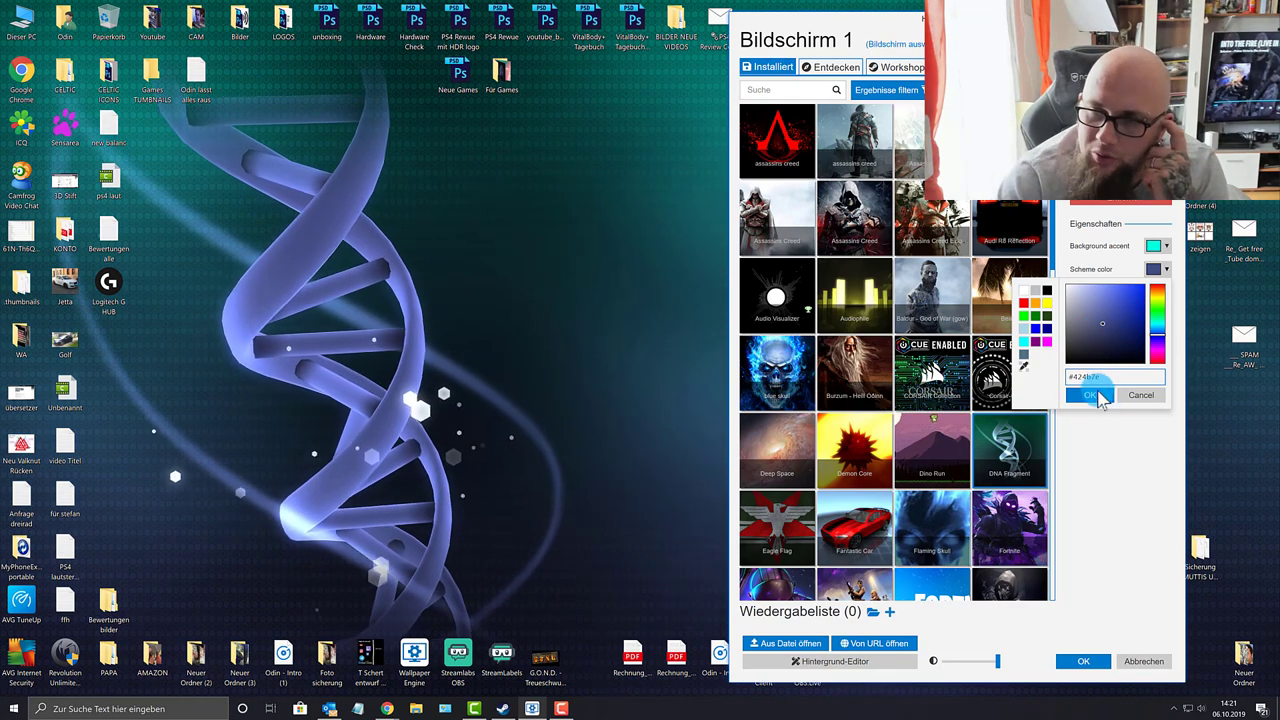
click(1098, 398)
Apply the Flaming Skull scene and the Odin Tactics video from the installed collection as wallpapers, one after the other.
scroll(1025, 375, down, 3)
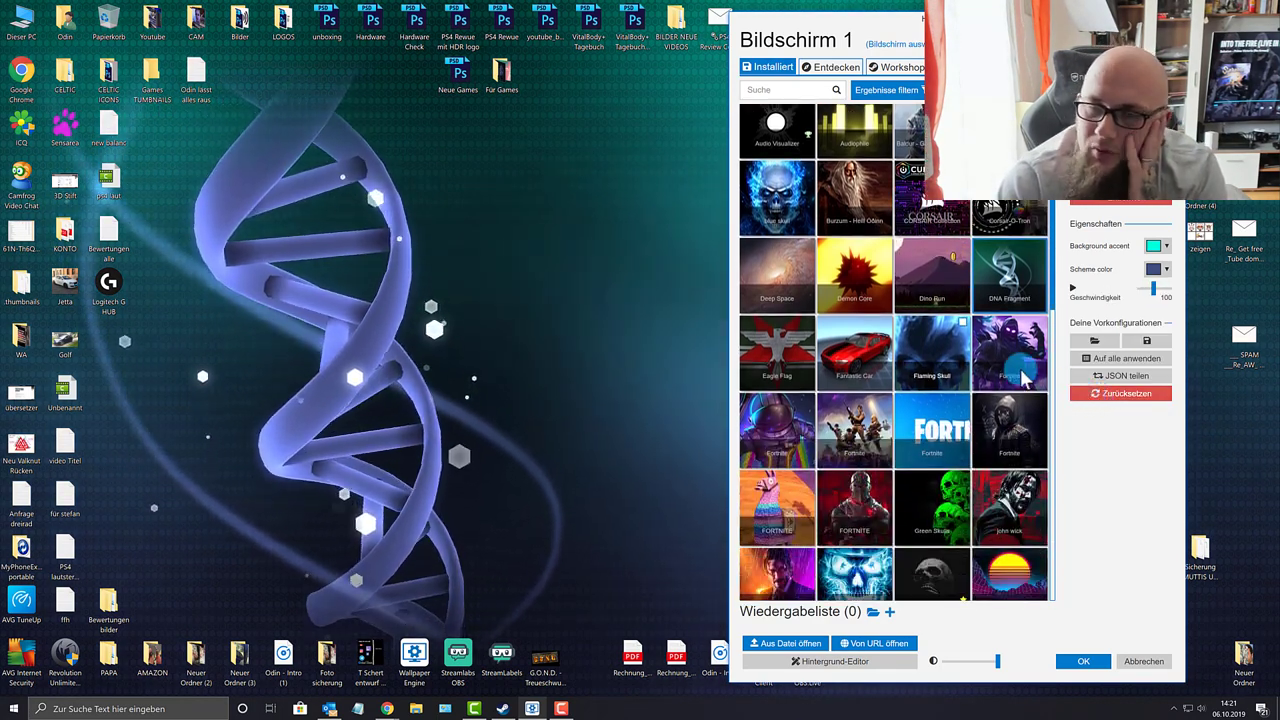
click(944, 340)
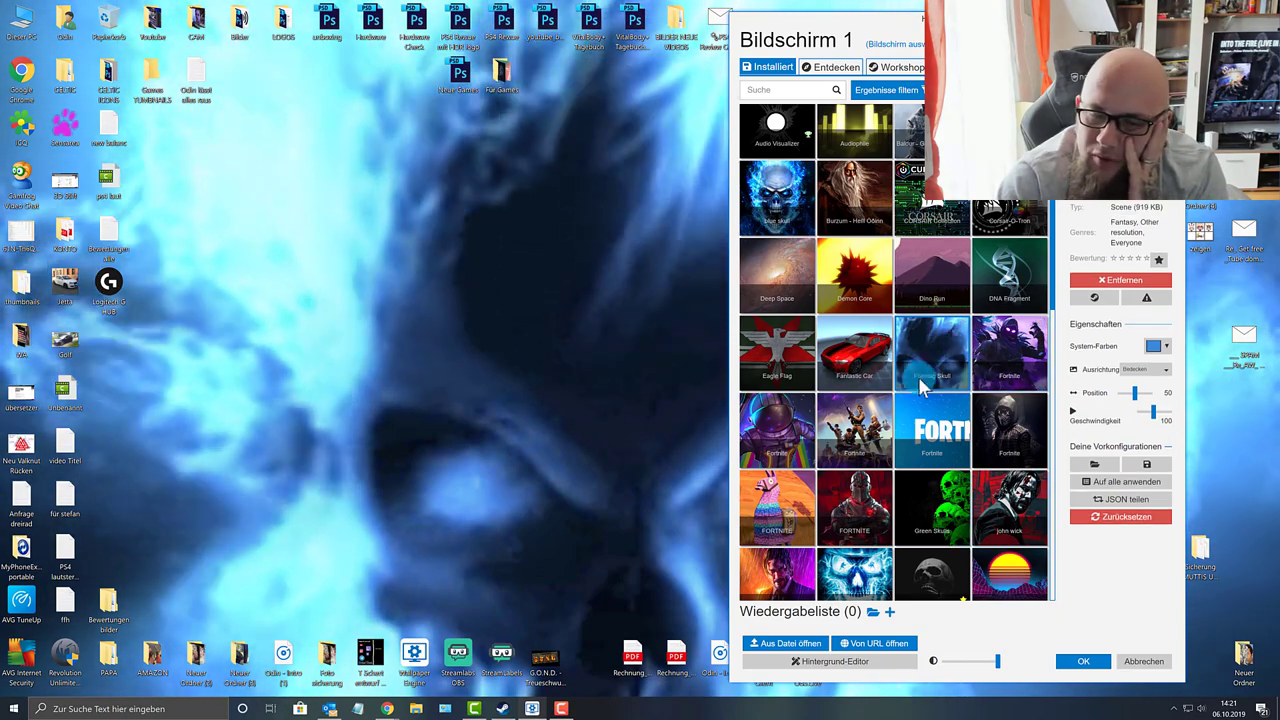
scroll(910, 400, down, 5)
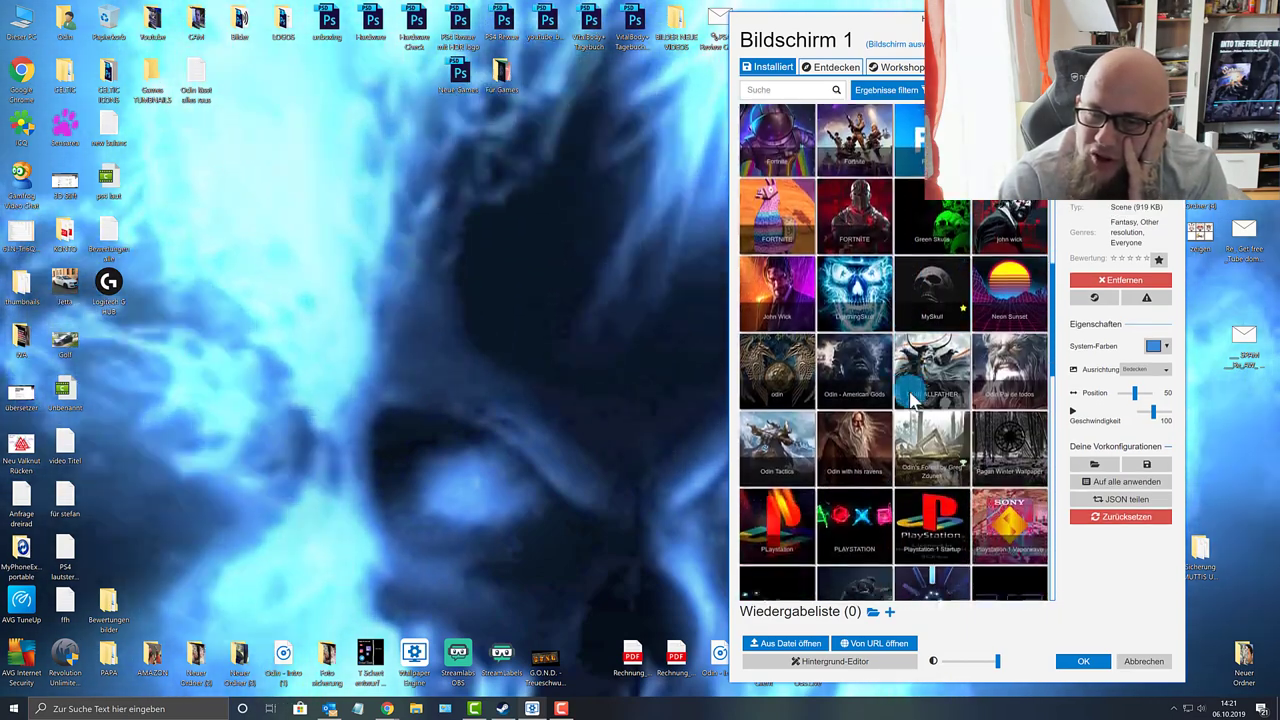
click(783, 432)
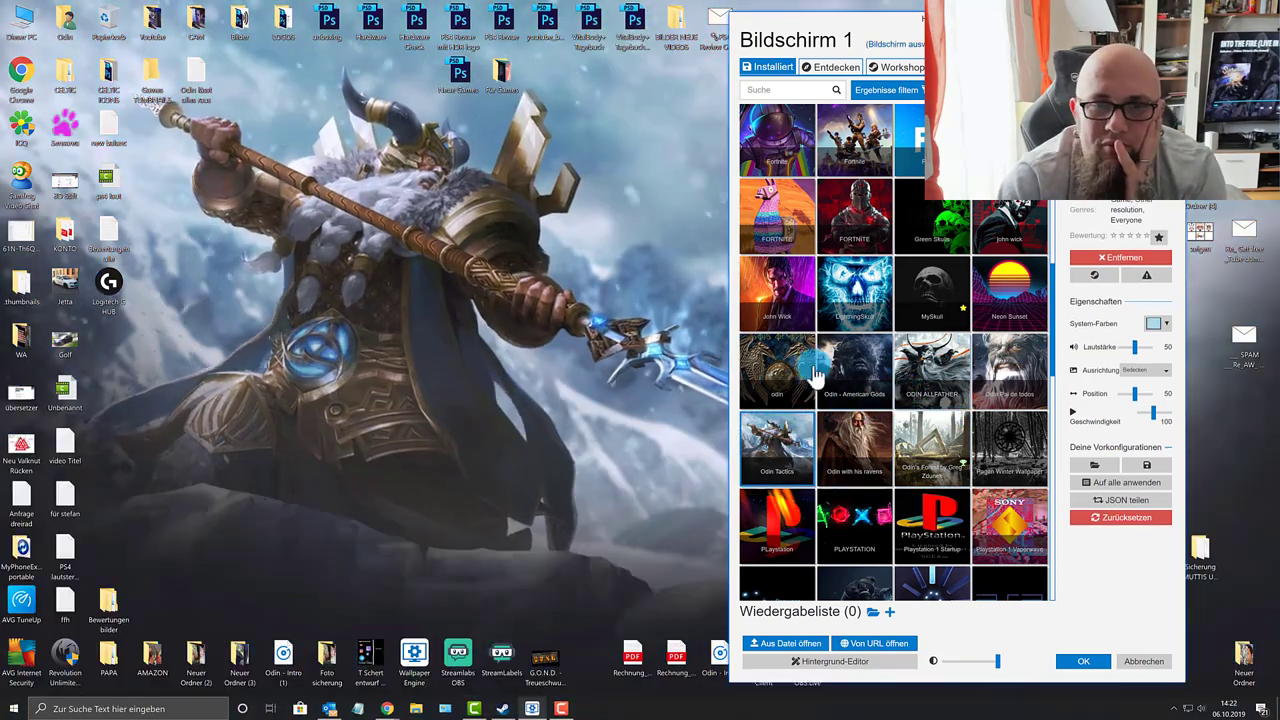
Move the wallpaper browser back to its former side and apply the red comic-style and the orange-purple John Wick scenes in turn.
drag(1000, 18, 271, 38)
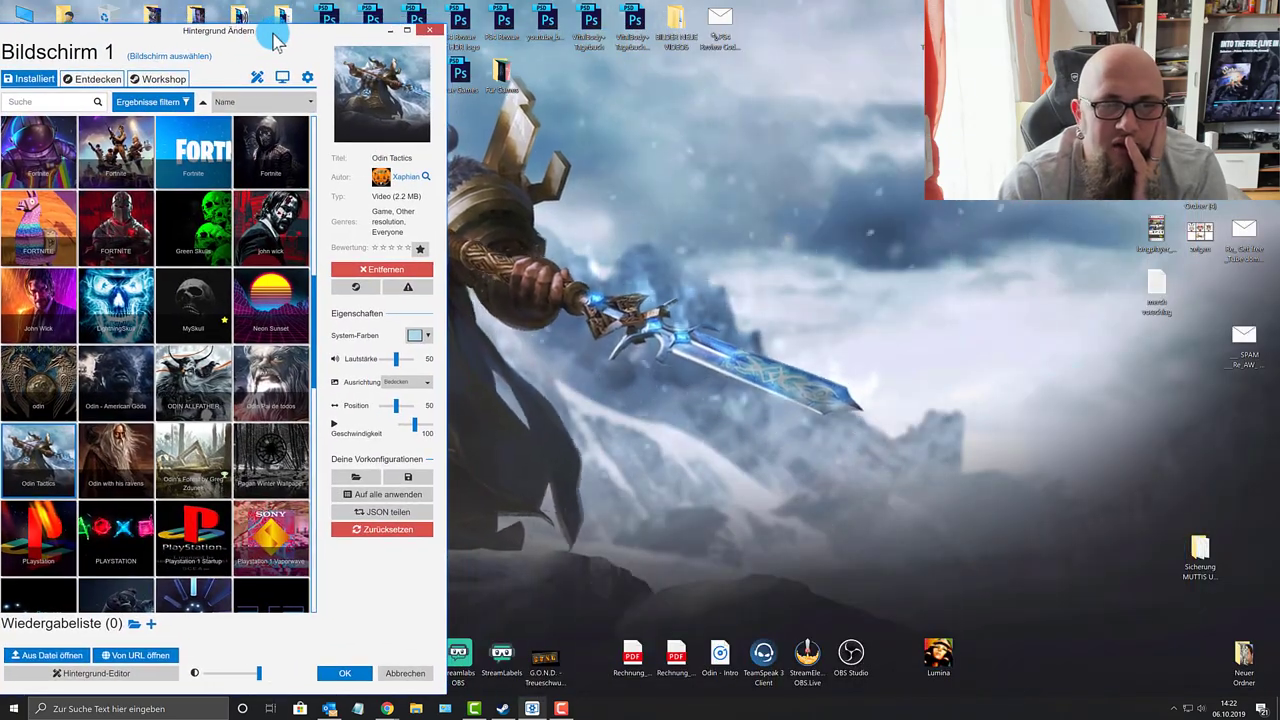
click(285, 205)
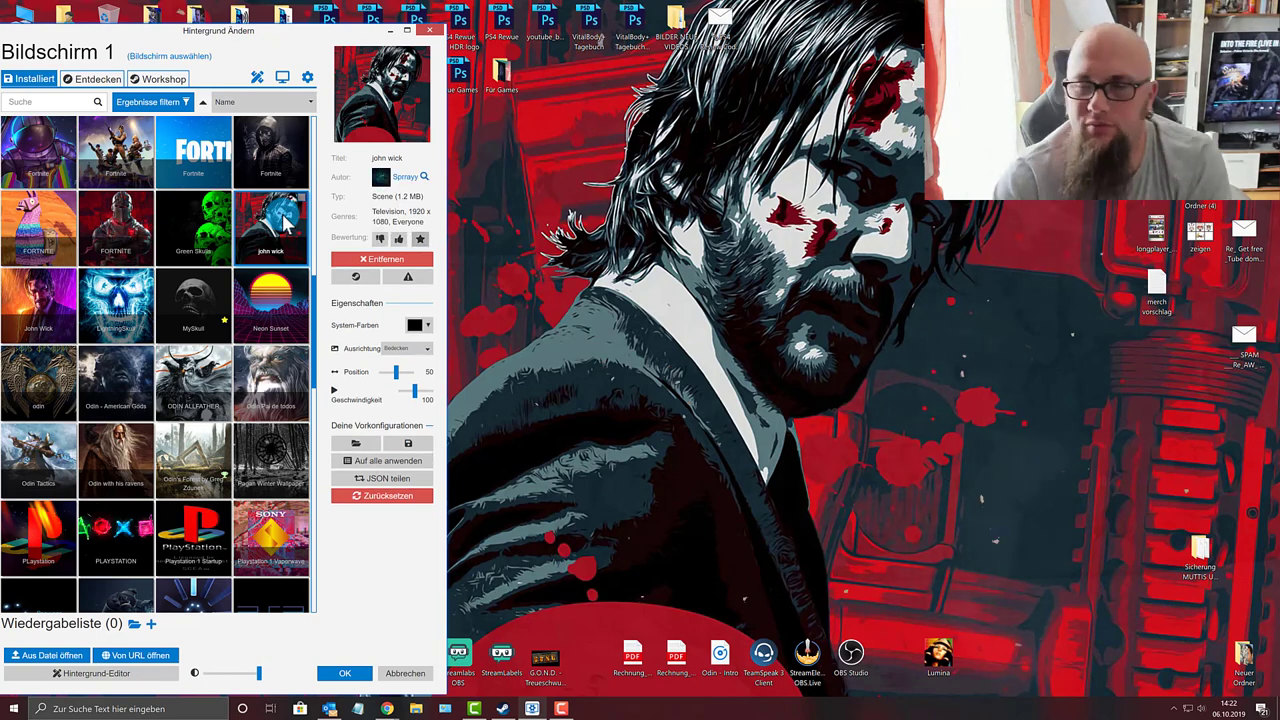
click(58, 300)
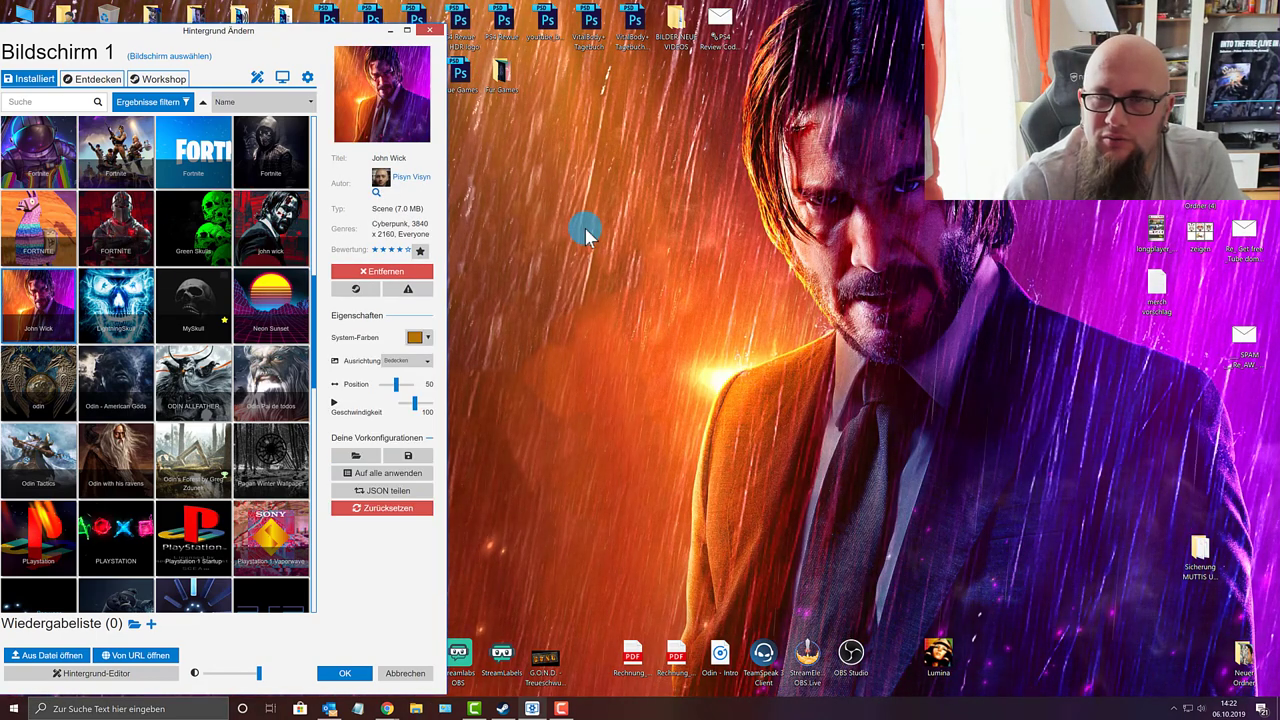
Apply the Playstation 1 Startup video and the PLaystation logo scene as wallpapers, one after the other.
scroll(165, 300, down, 3)
click(170, 300)
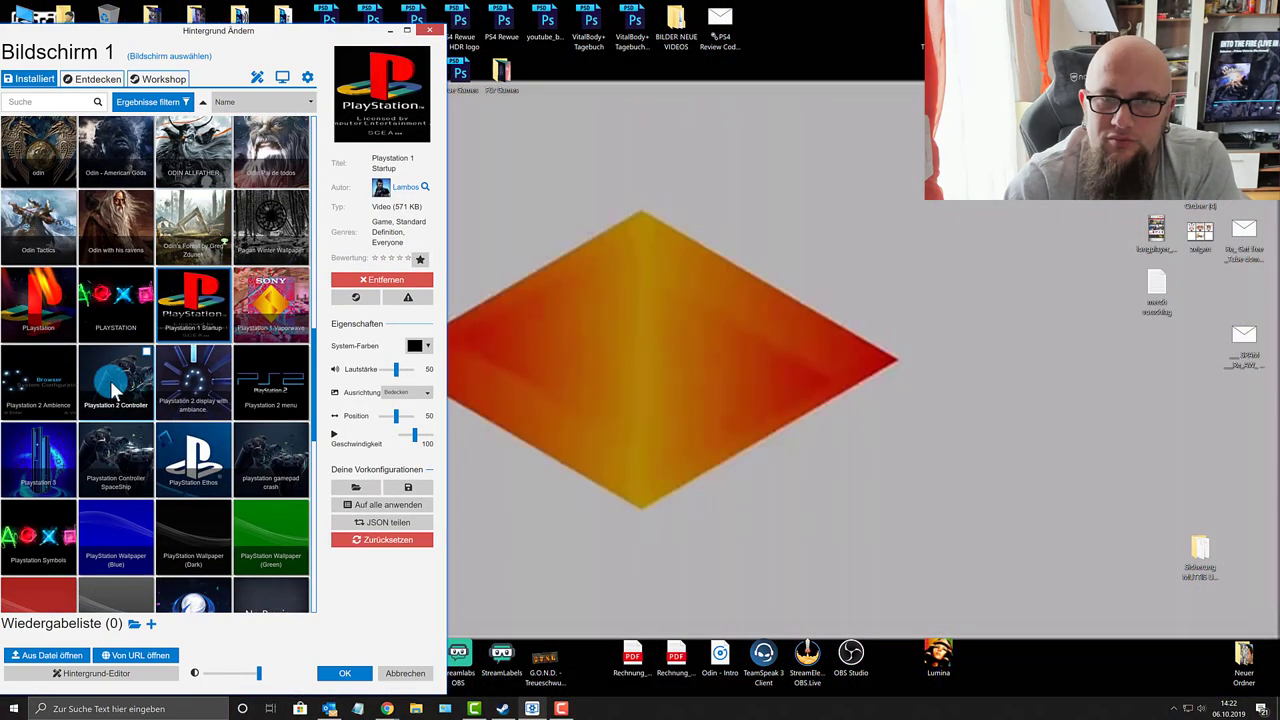
click(45, 310)
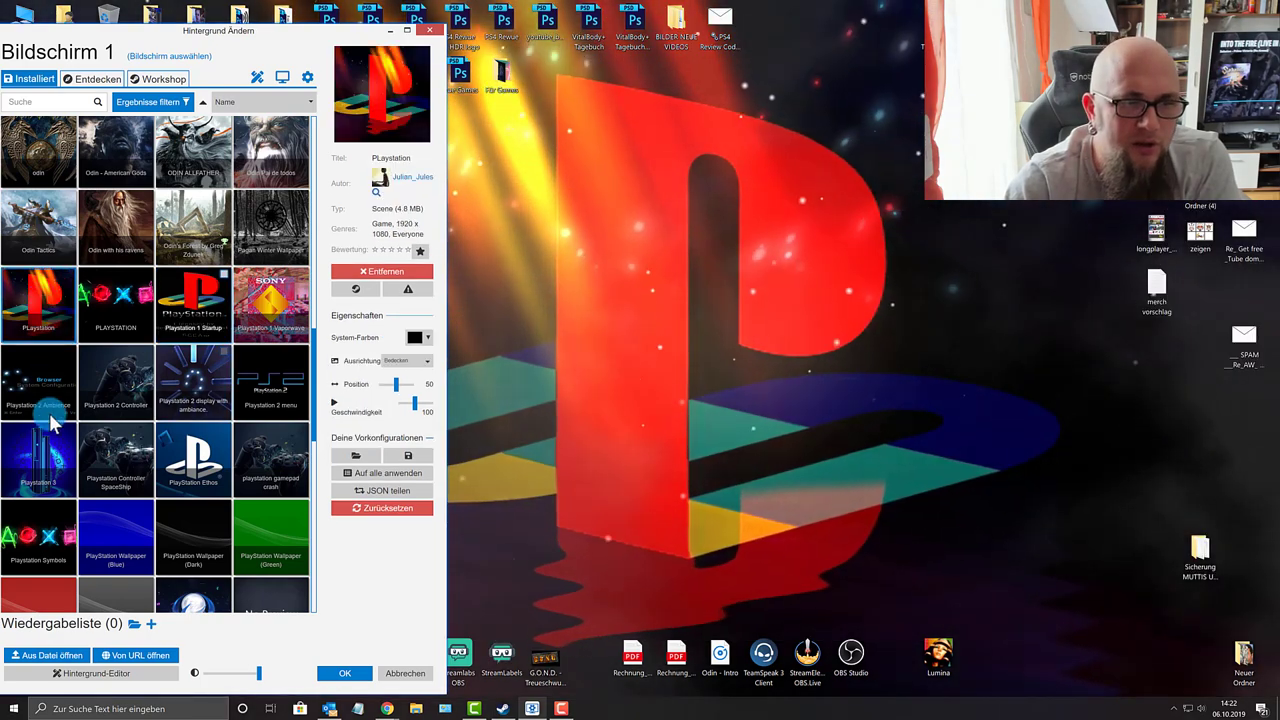
Apply the Playstation 3 scene as wallpaper and remove it from the installed collection.
click(42, 465)
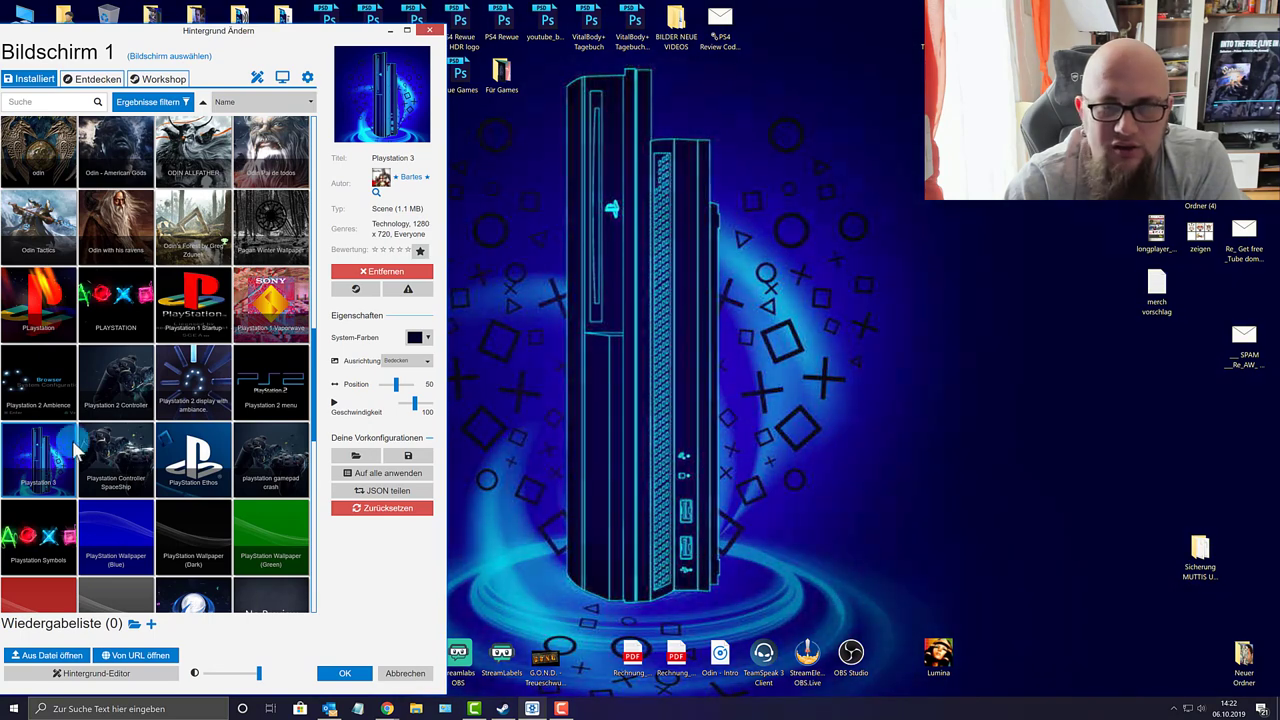
click(374, 277)
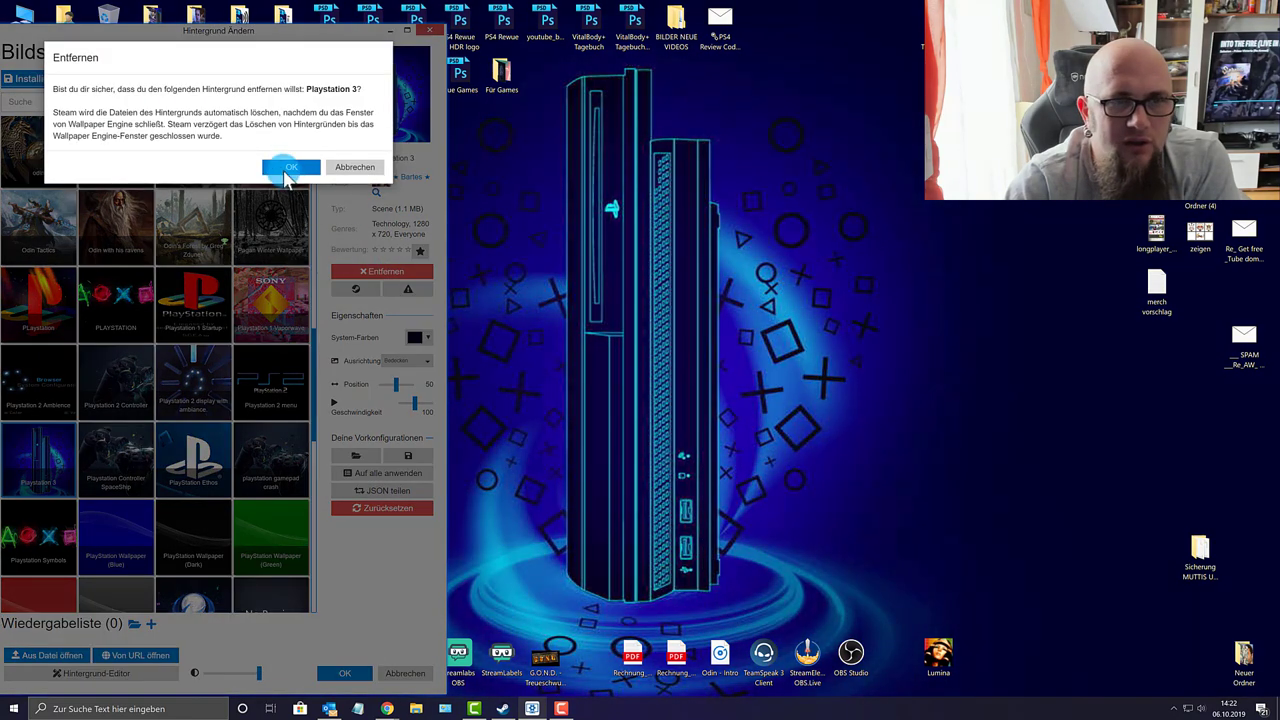
click(286, 165)
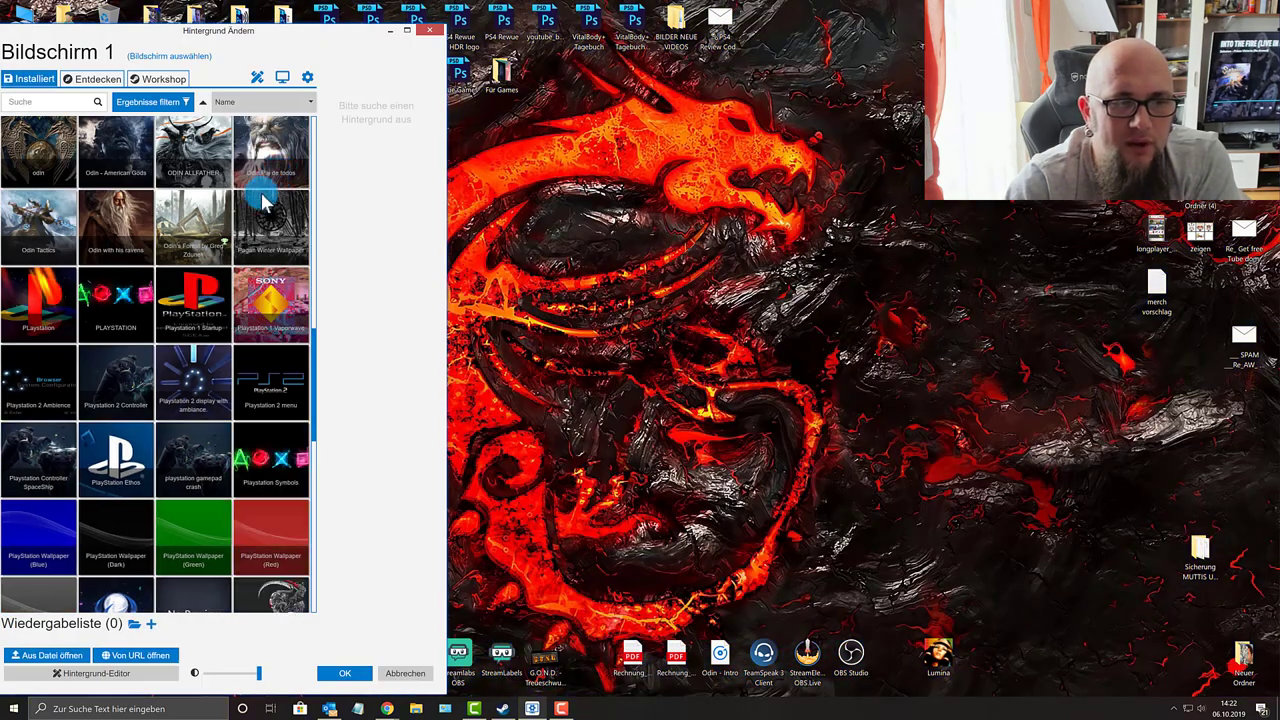
Apply the Playstation Controller SpaceShip scene, view it on the clear desktop and bring the wallpaper browser back.
click(42, 455)
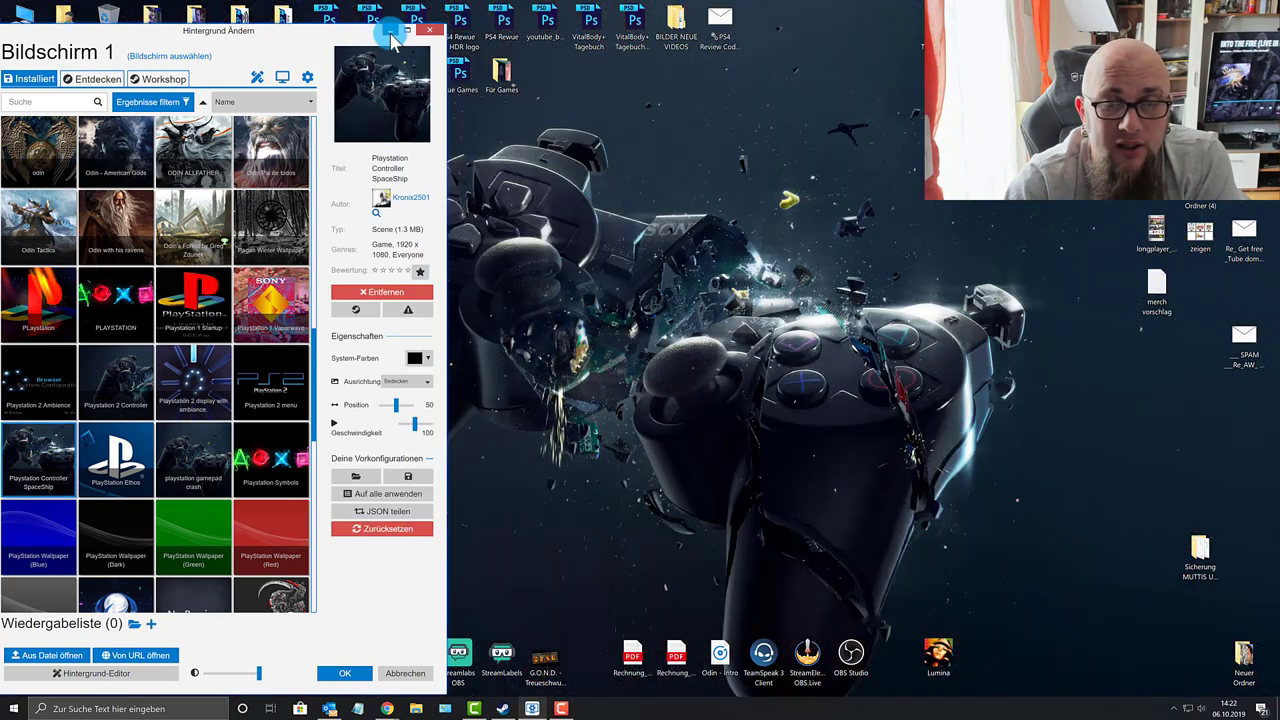
click(390, 33)
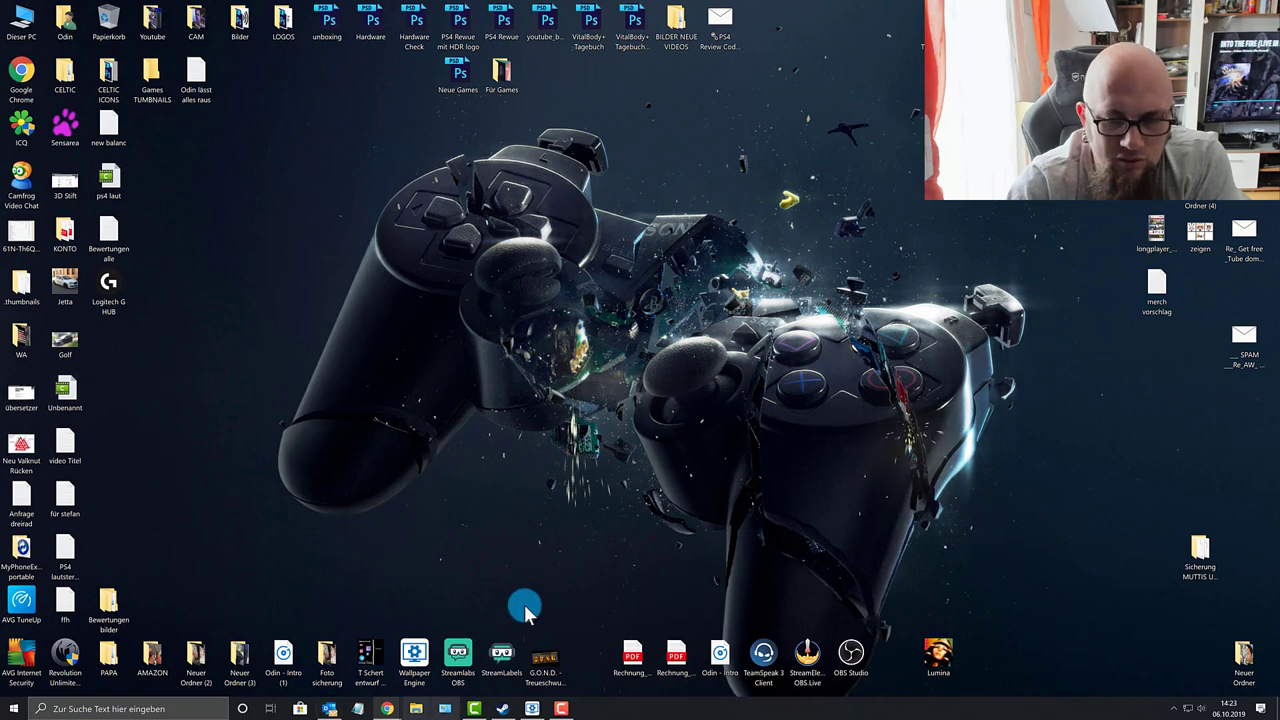
click(533, 708)
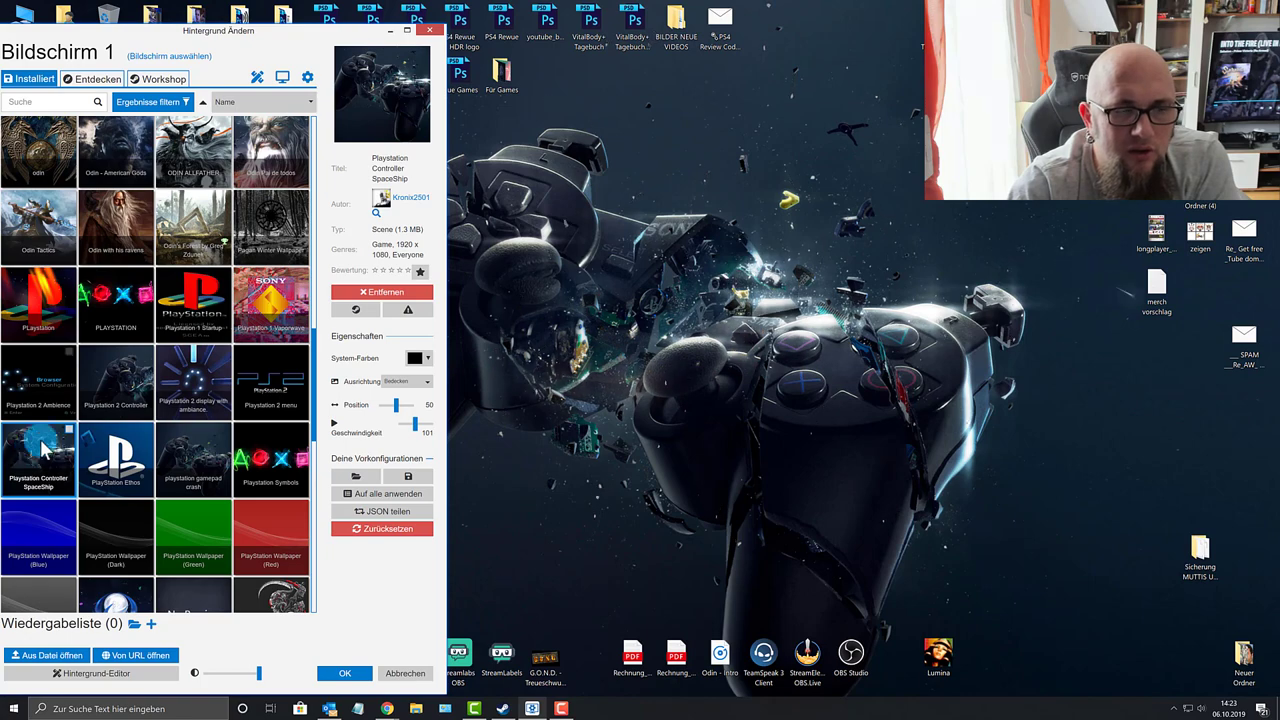
Apply the Playstation 2 Controller scene and the playstation gamepad crash scene as wallpapers in turn.
click(120, 377)
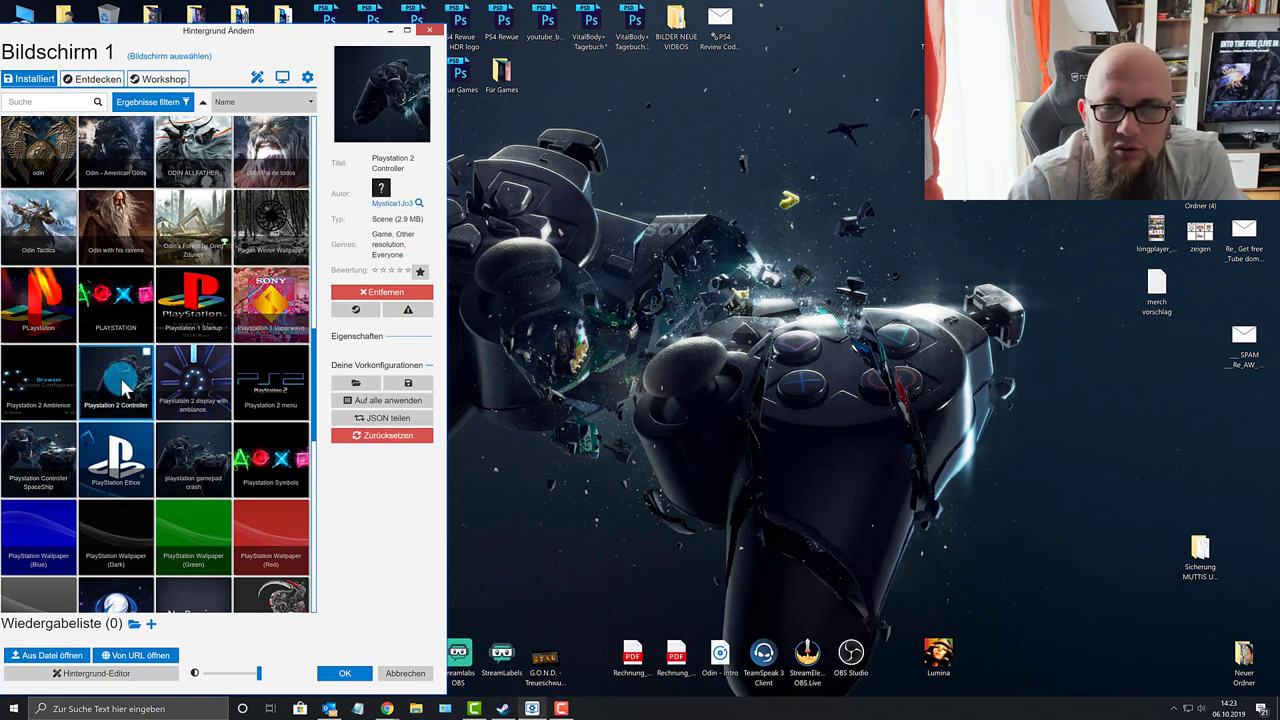
click(542, 207)
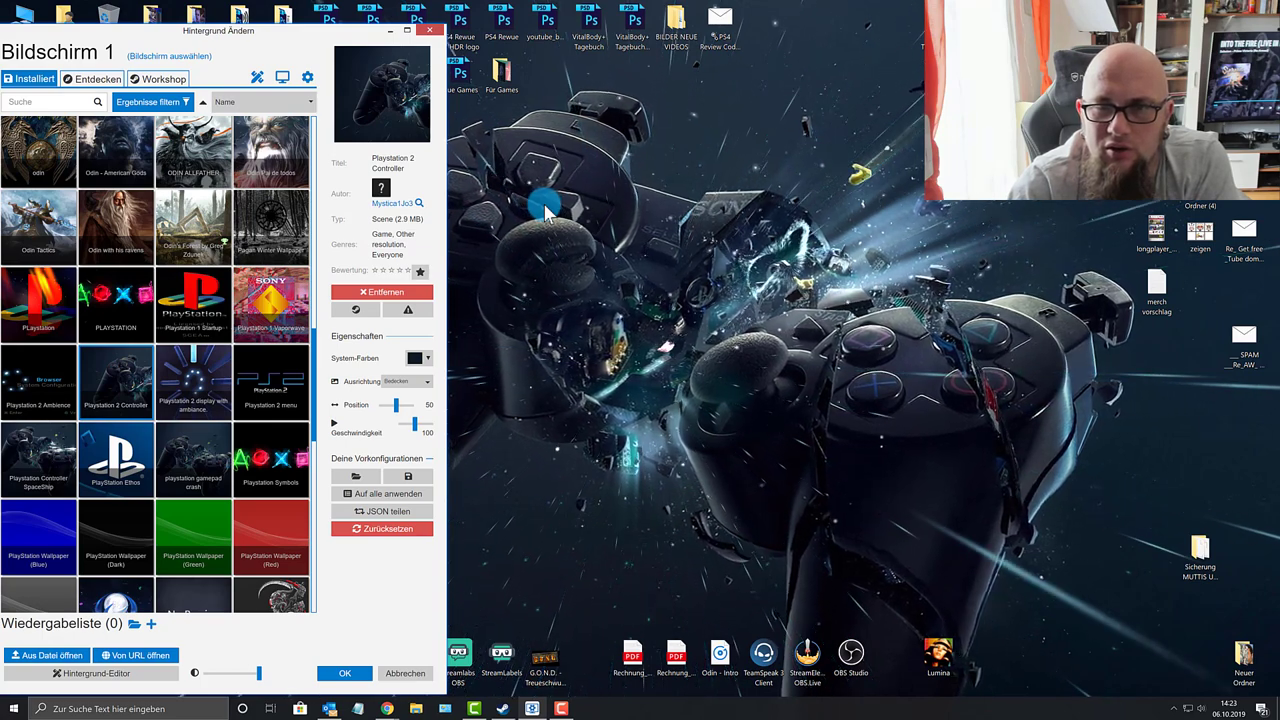
click(187, 455)
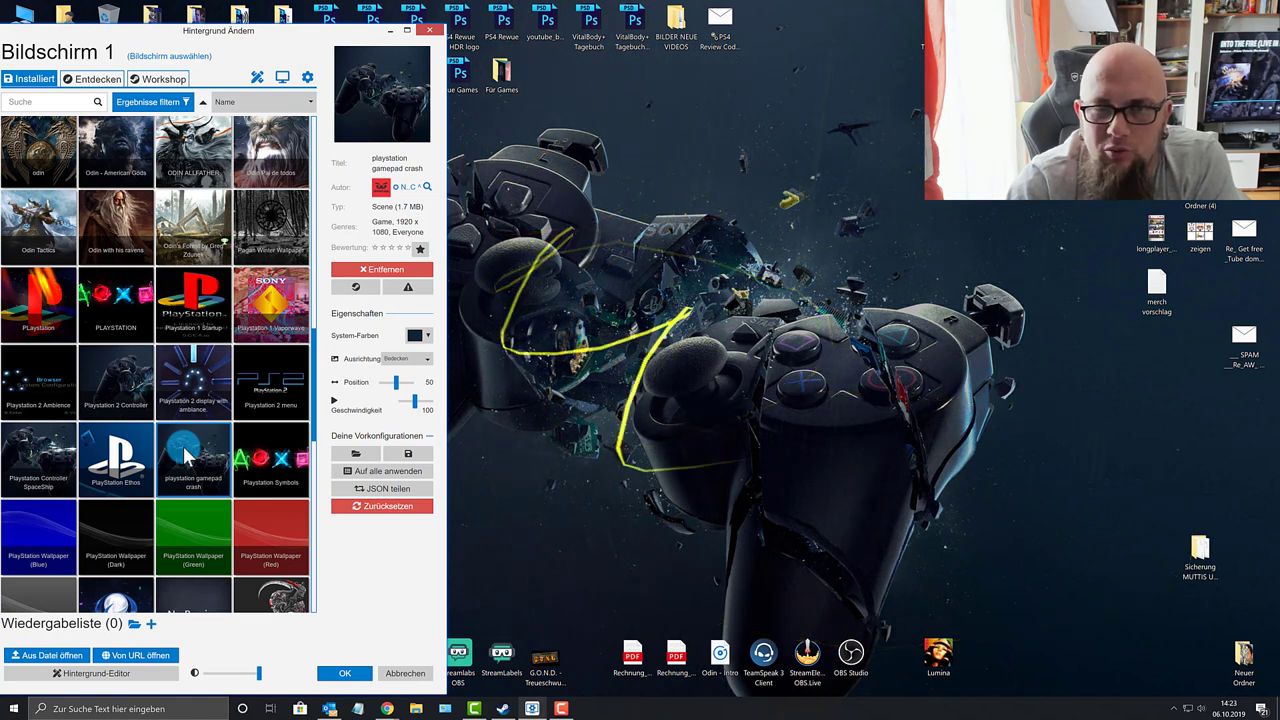
Apply the PlayStation Wallpaper (Dark) and PlayStation Wallpaper (Blue) web wallpapers in turn.
click(100, 537)
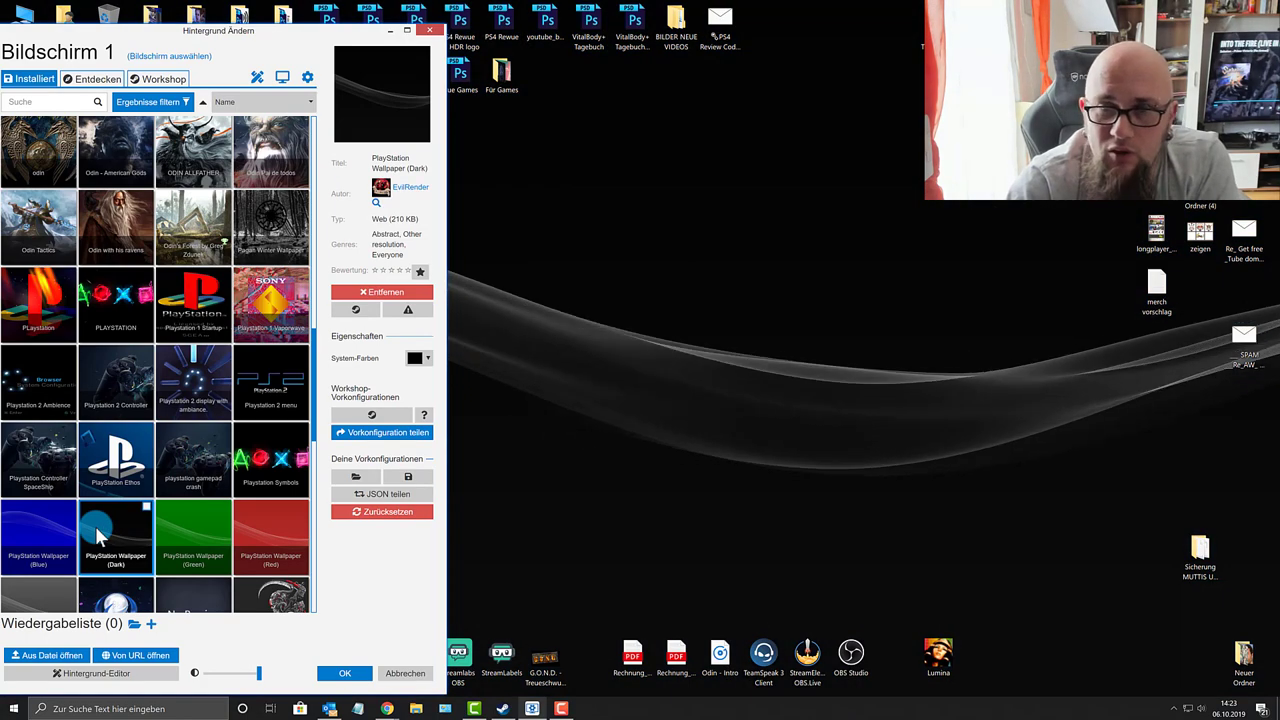
click(27, 537)
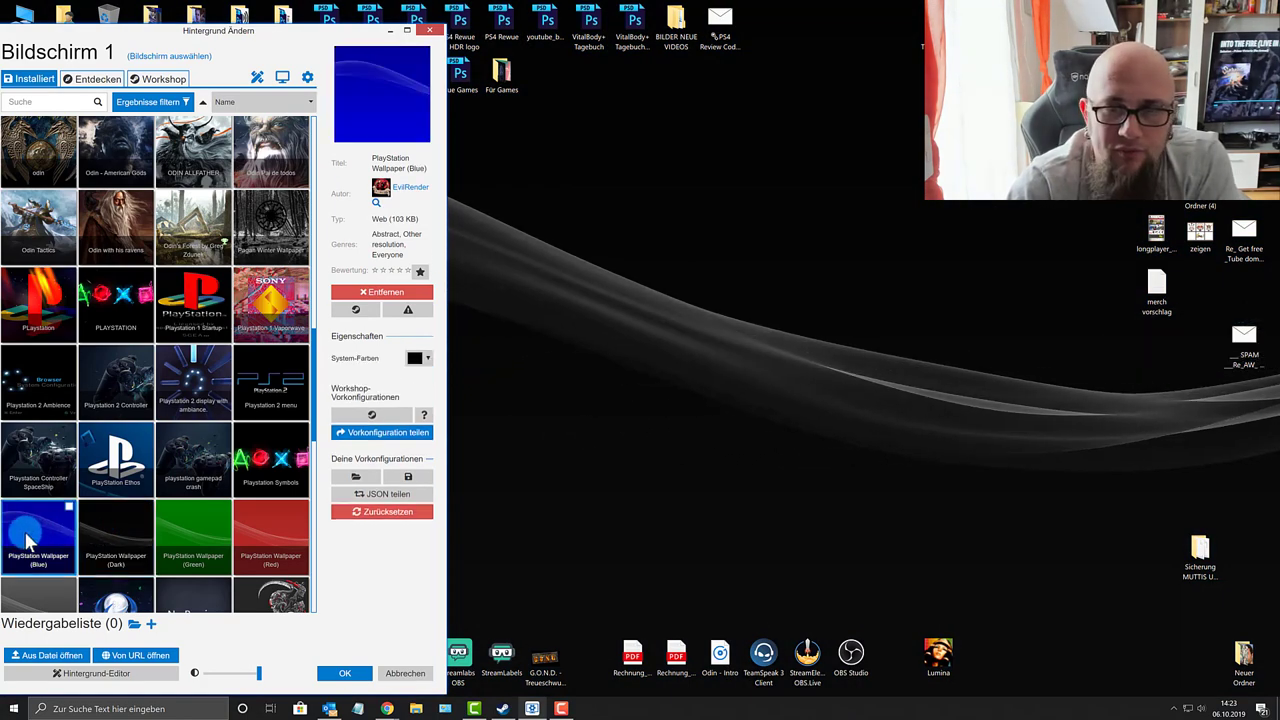
Apply the PlayStation Wallpaper web wallpapers Green, Red and Dark in turn.
click(213, 540)
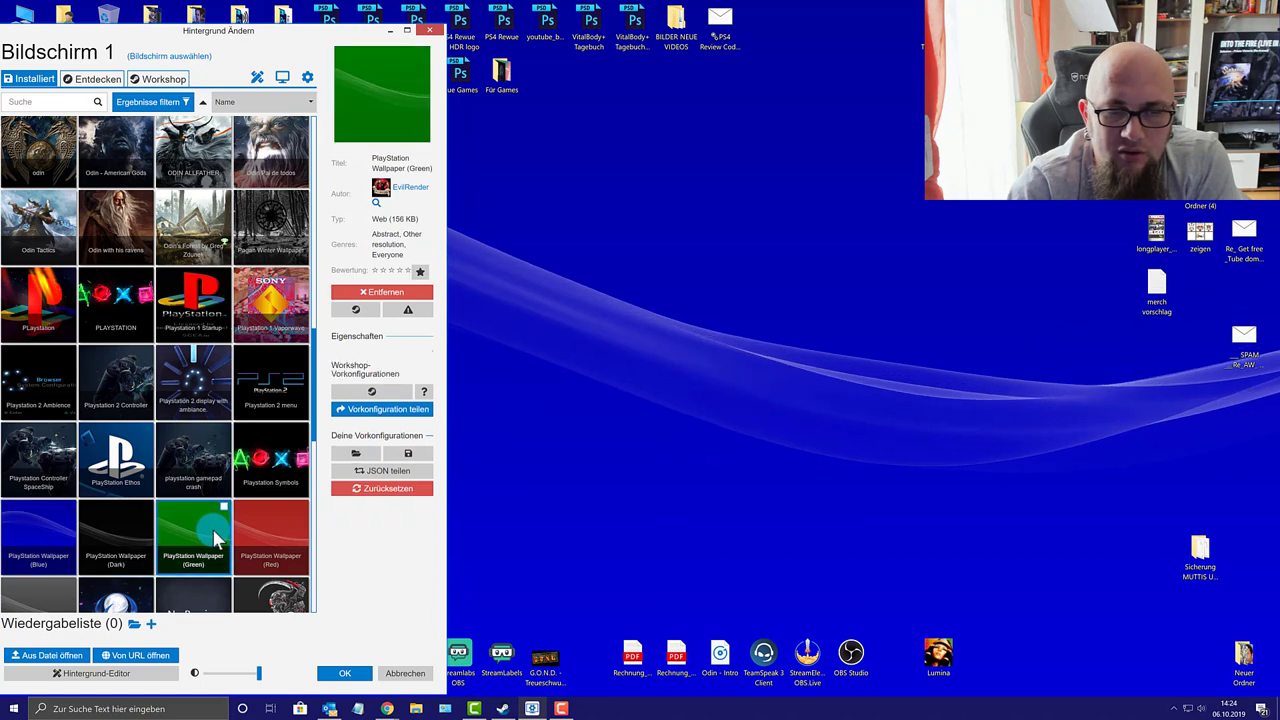
click(260, 528)
click(112, 538)
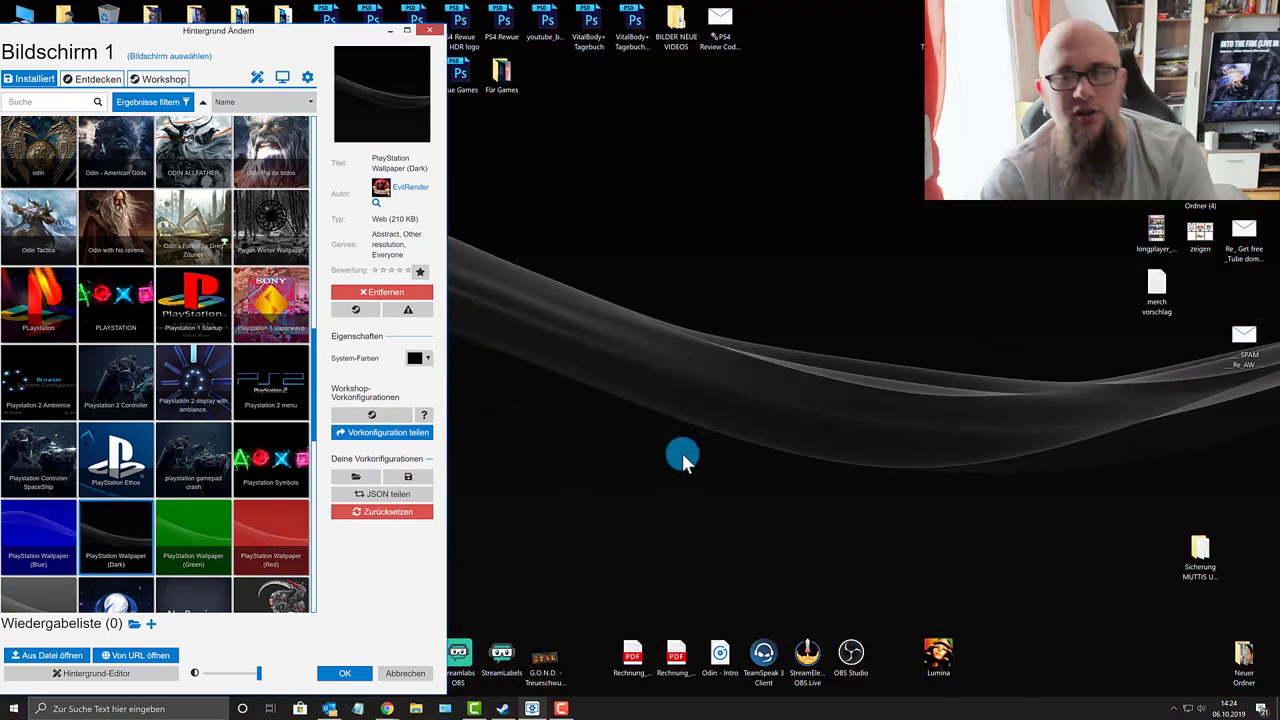
Apply the PlayStation Wallpaper (Silver) and the PlayStation Platinum Trophy [1080p] video wallpaper in turn.
scroll(158, 365, down, 3)
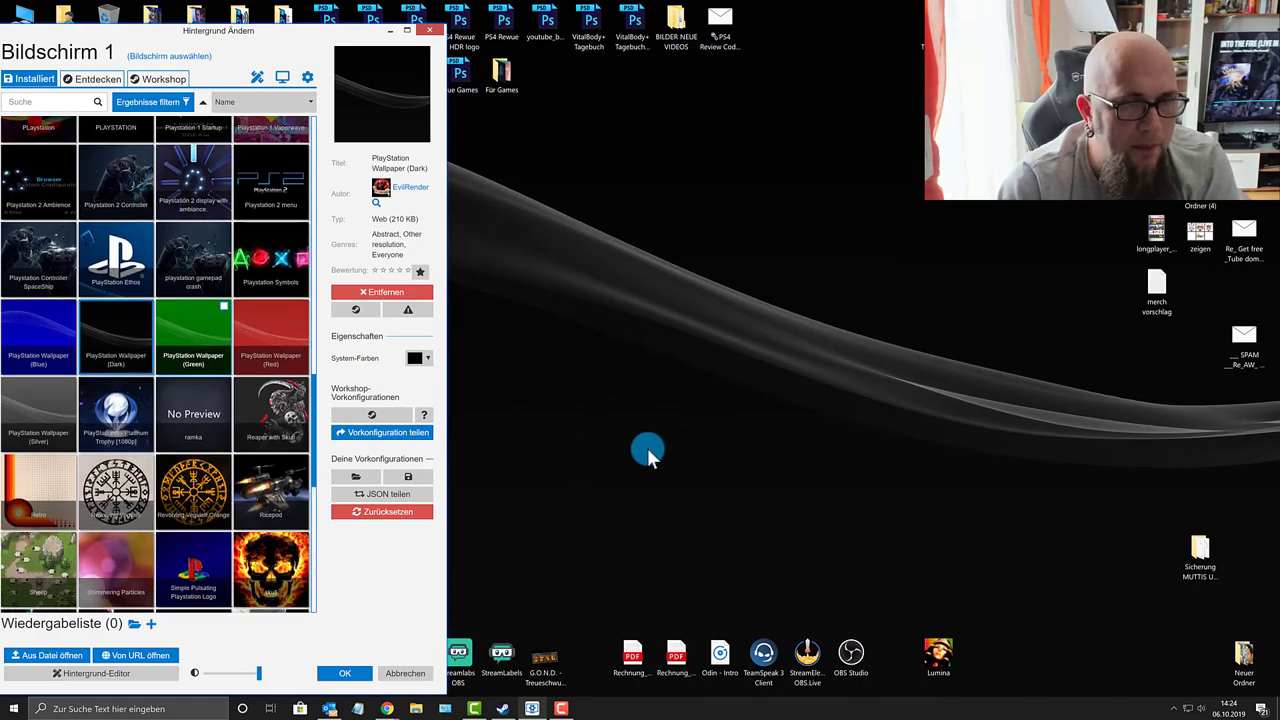
click(60, 370)
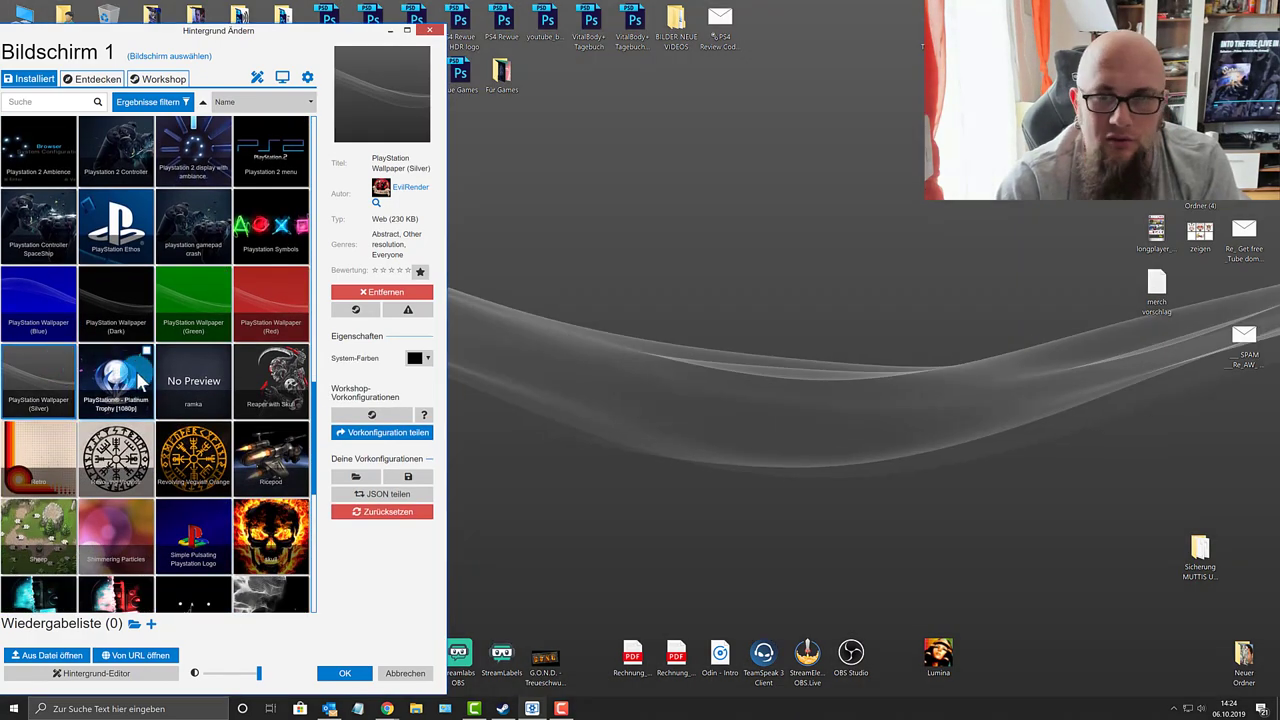
click(125, 378)
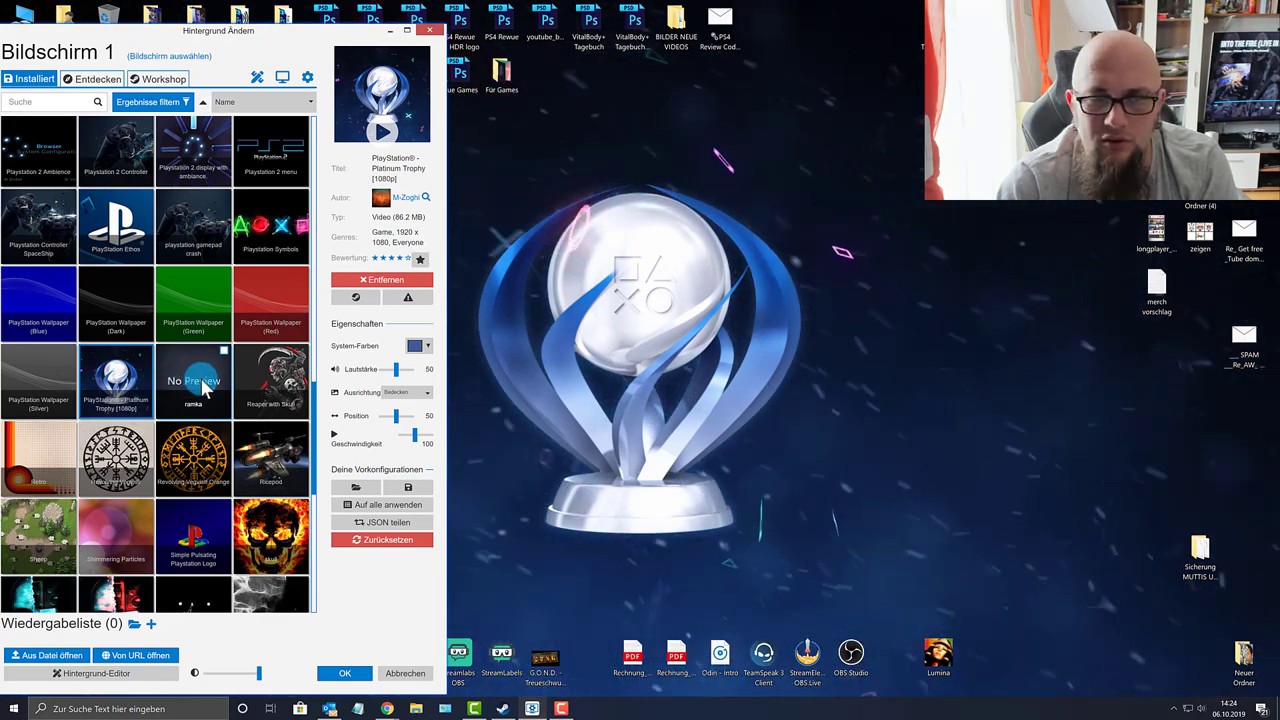
Apply the ramka scene as wallpaper and reset its properties to the default values.
click(203, 388)
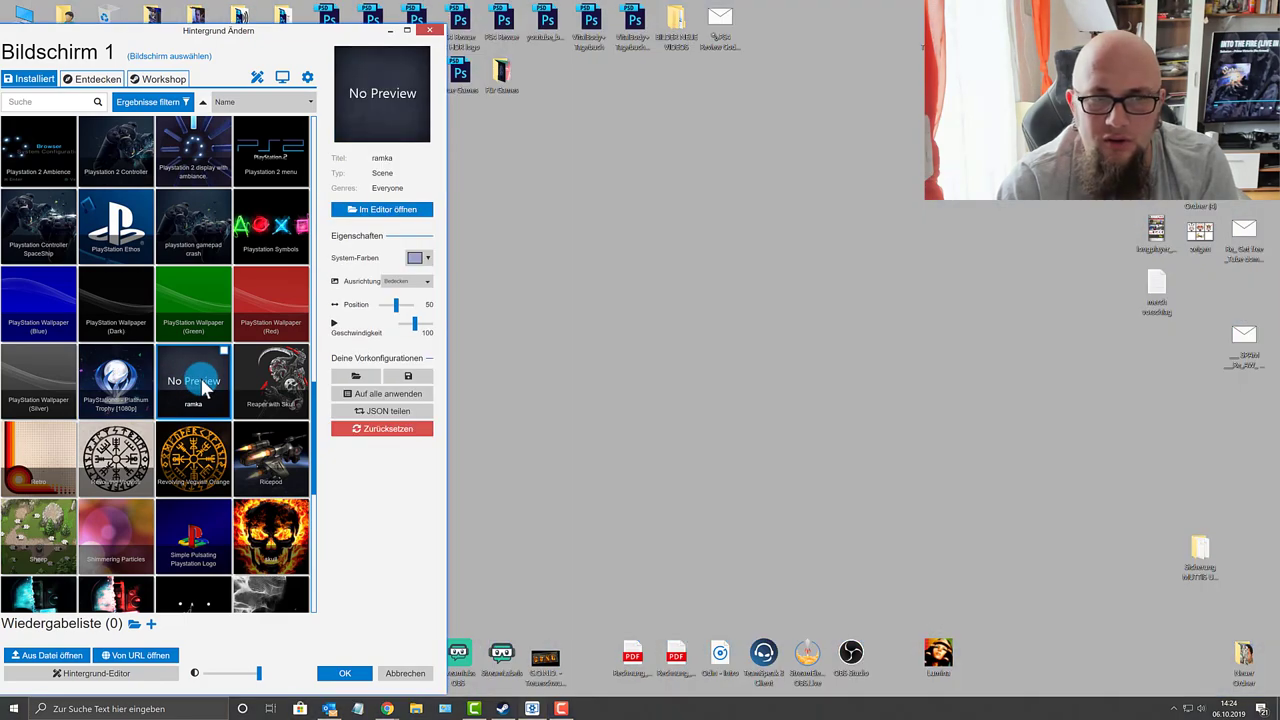
drag(303, 42, 342, 39)
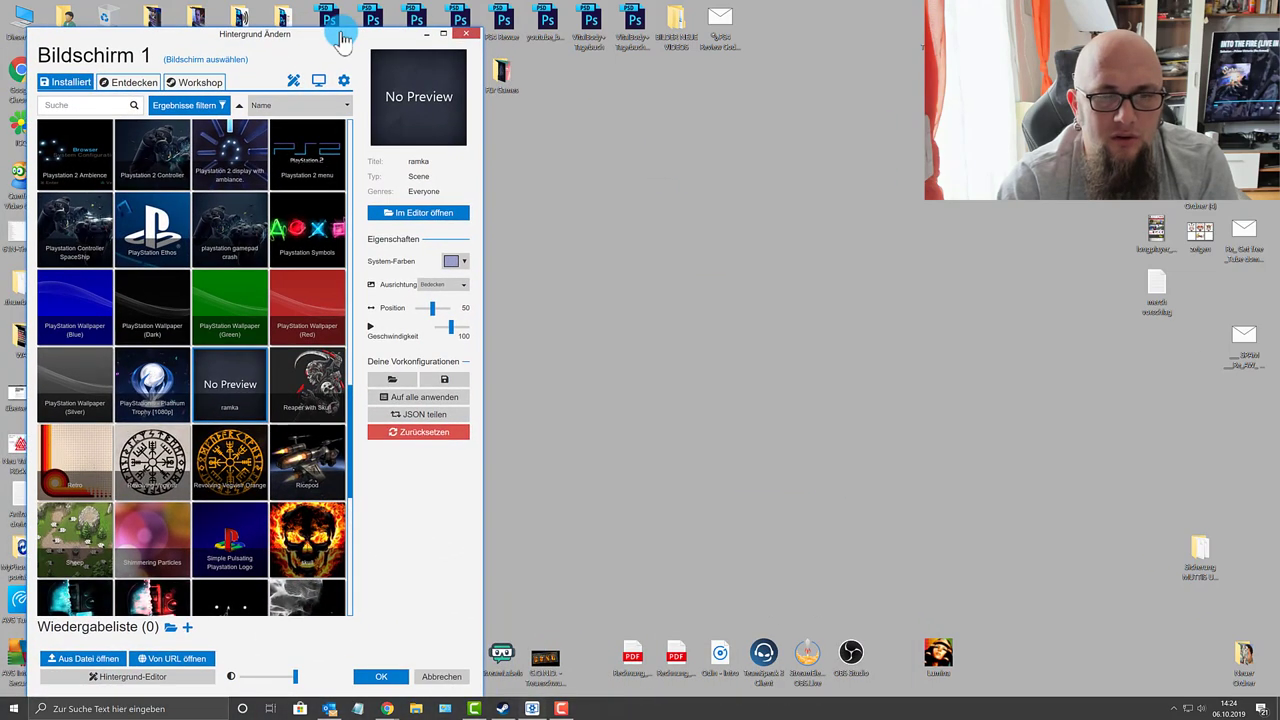
click(424, 435)
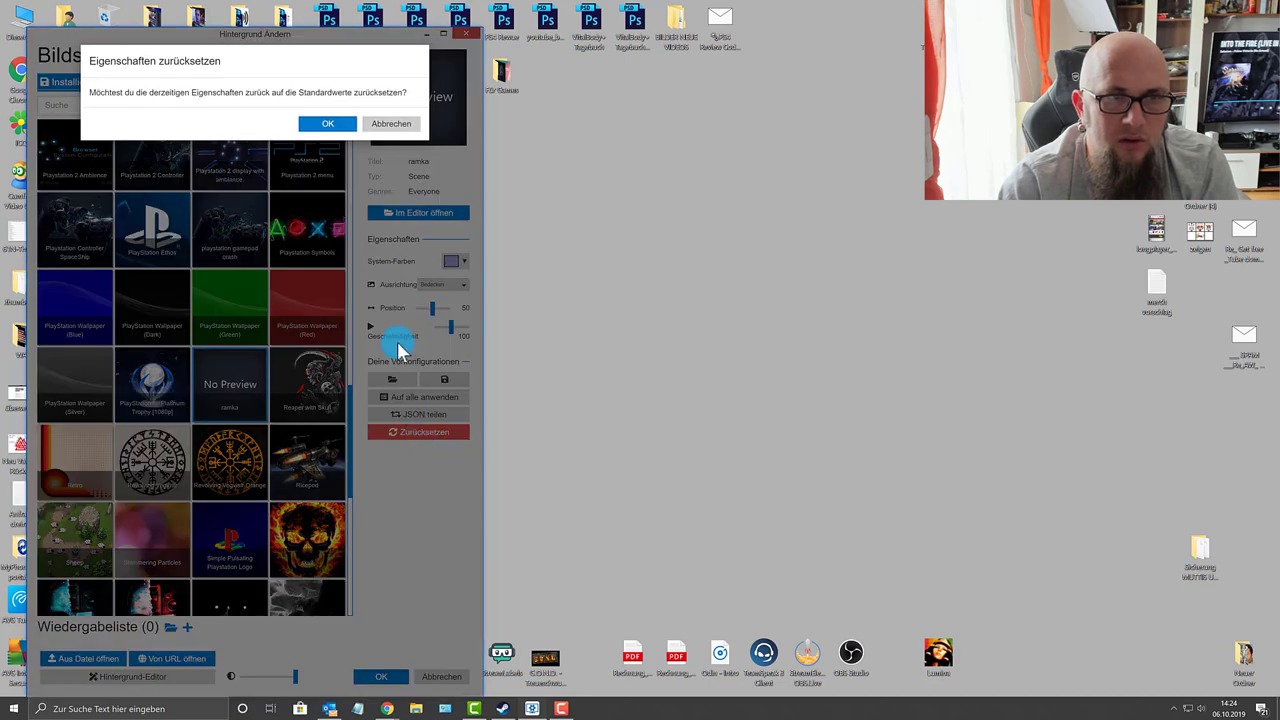
click(330, 126)
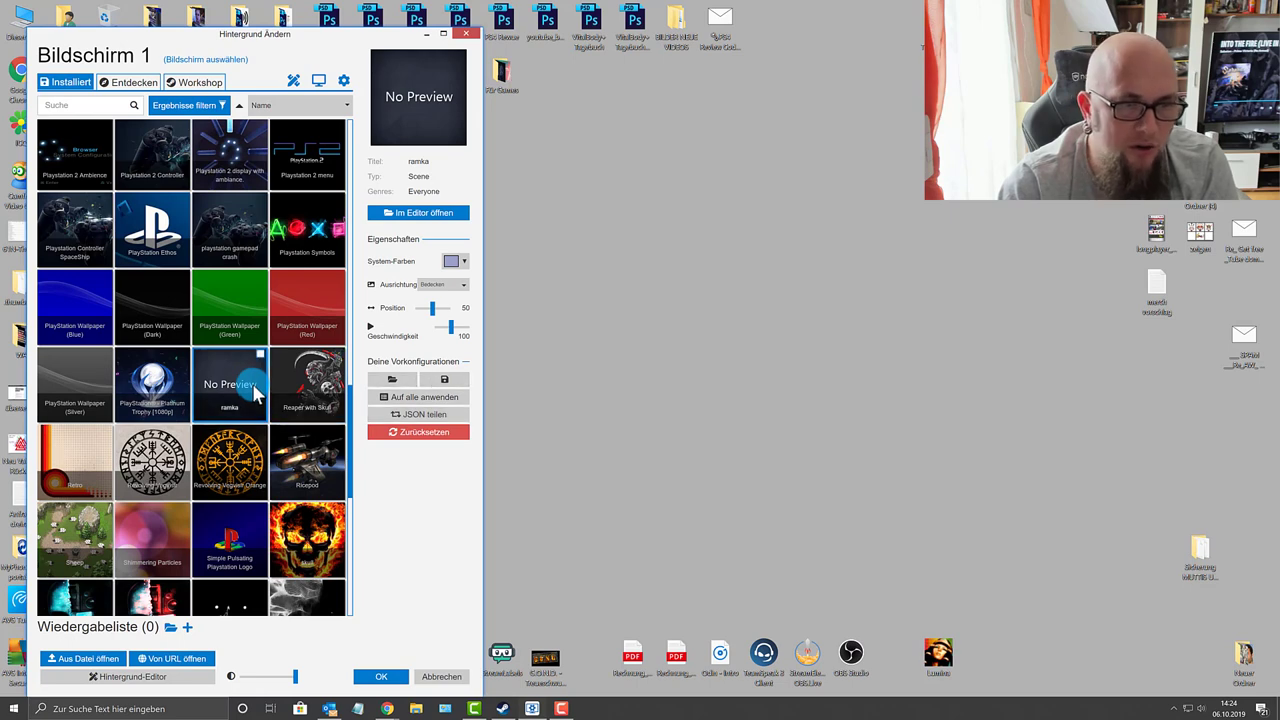
Add the ramka scene to the playlist, clear the playlist and add the scene again.
click(261, 357)
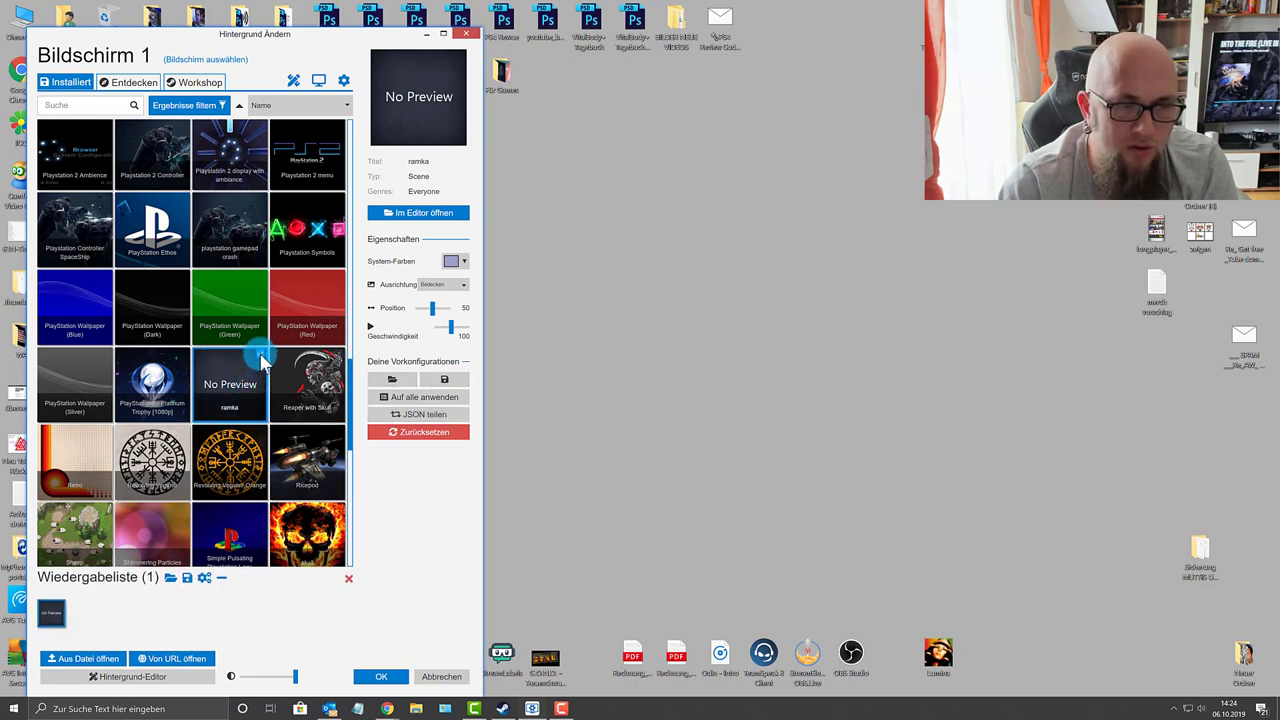
click(350, 582)
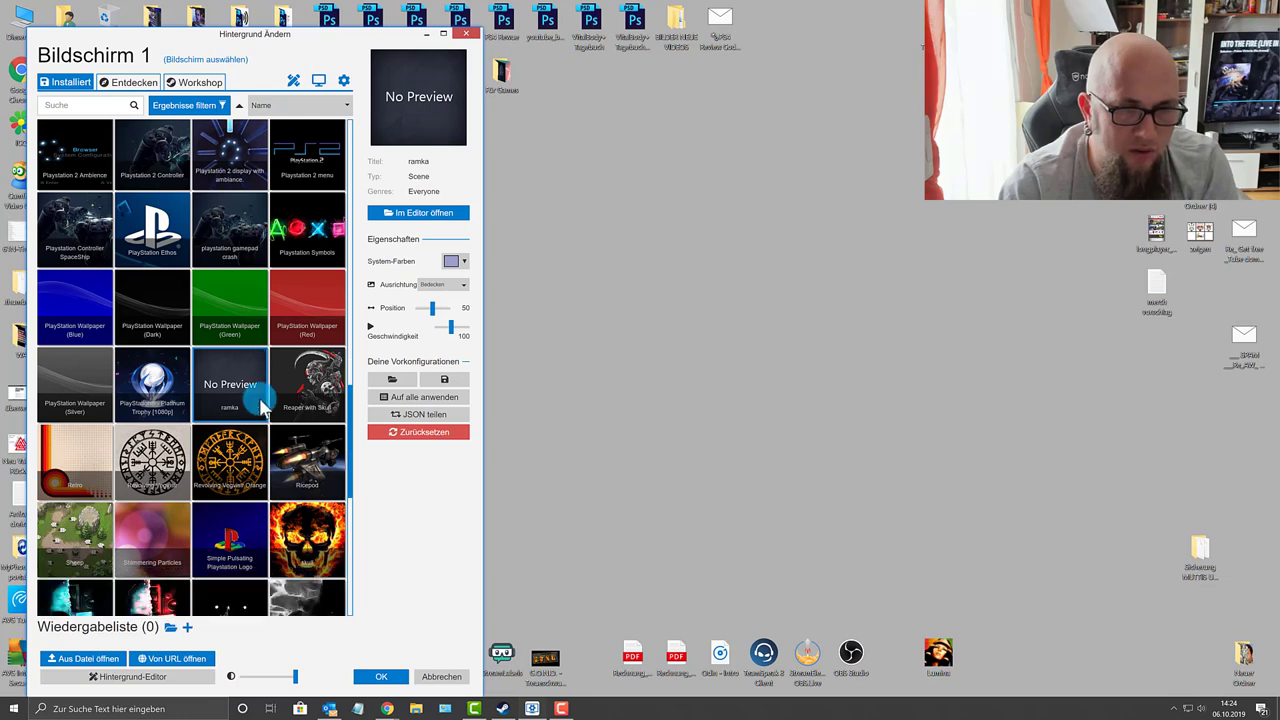
click(261, 357)
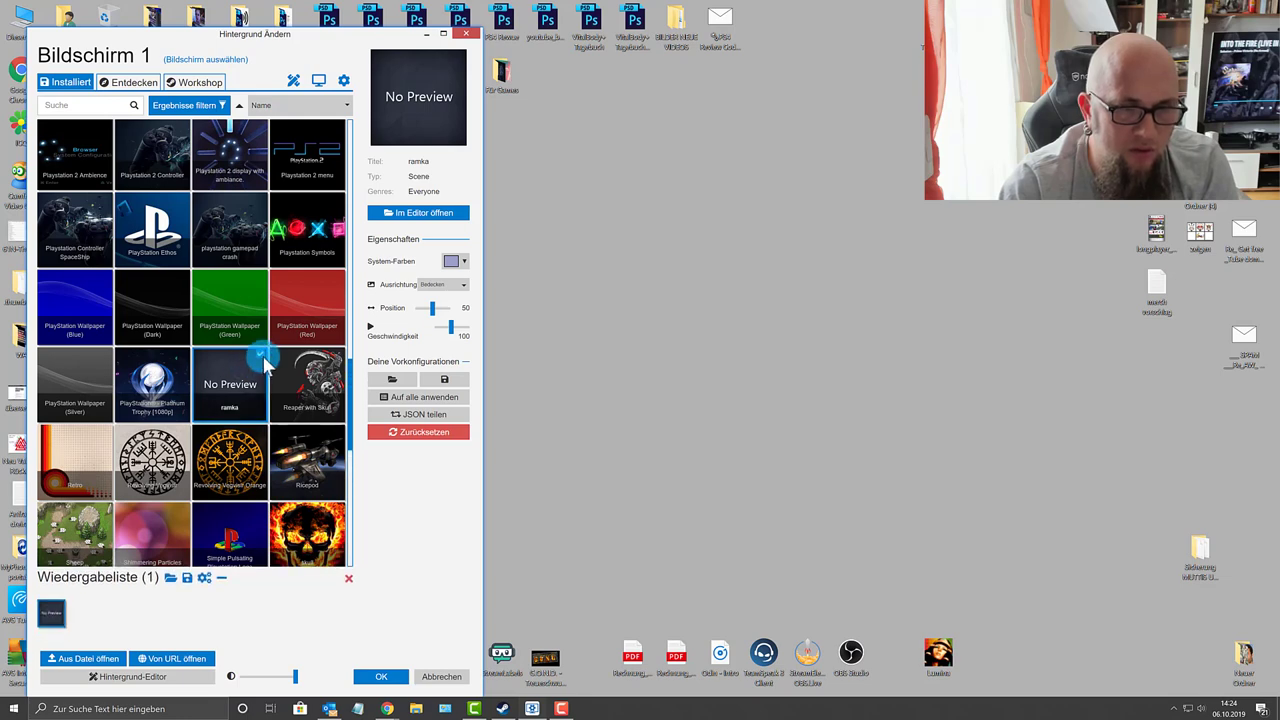
Alternate the wallpaper between PlayStation Wallpaper (Green) and the ramka scene twice.
click(245, 310)
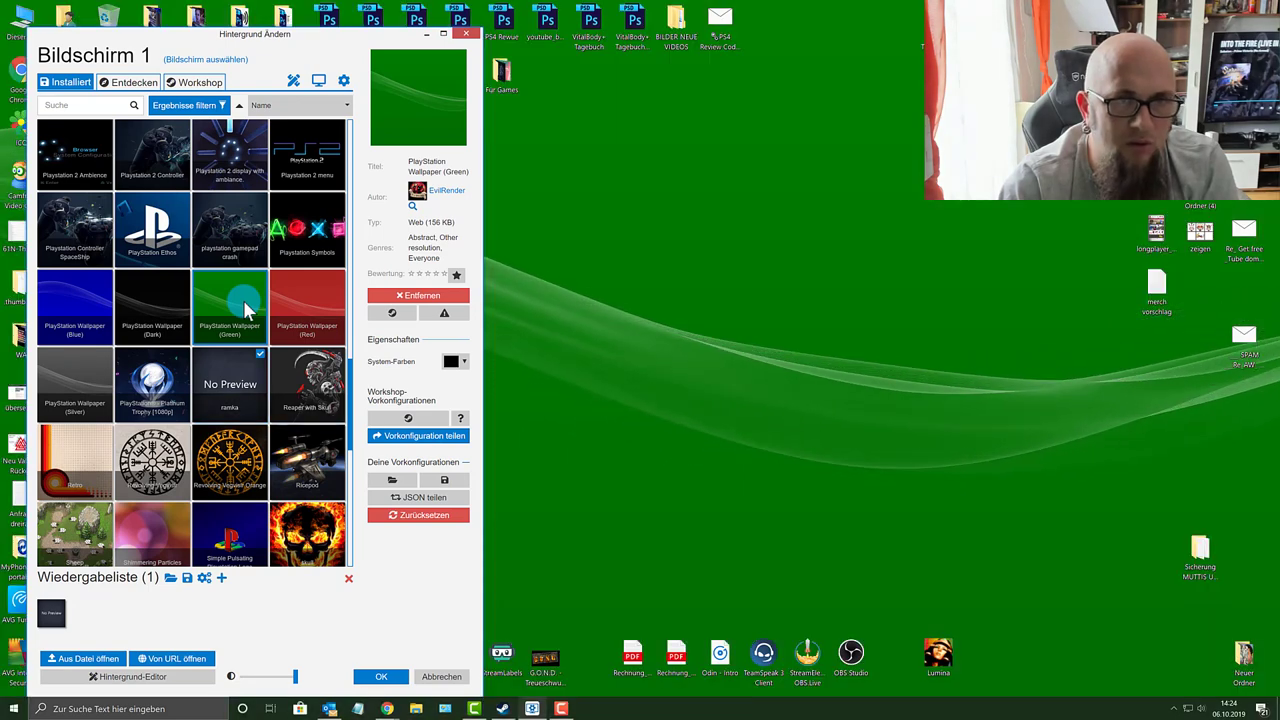
click(252, 384)
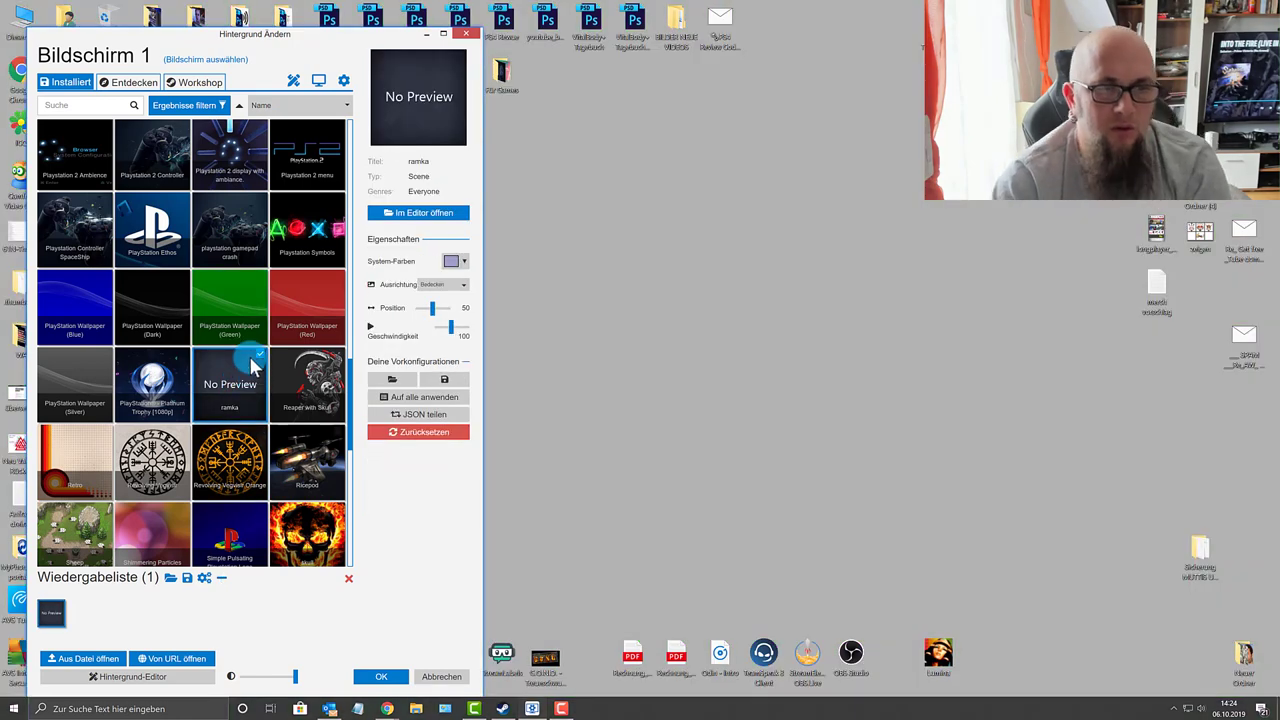
click(252, 308)
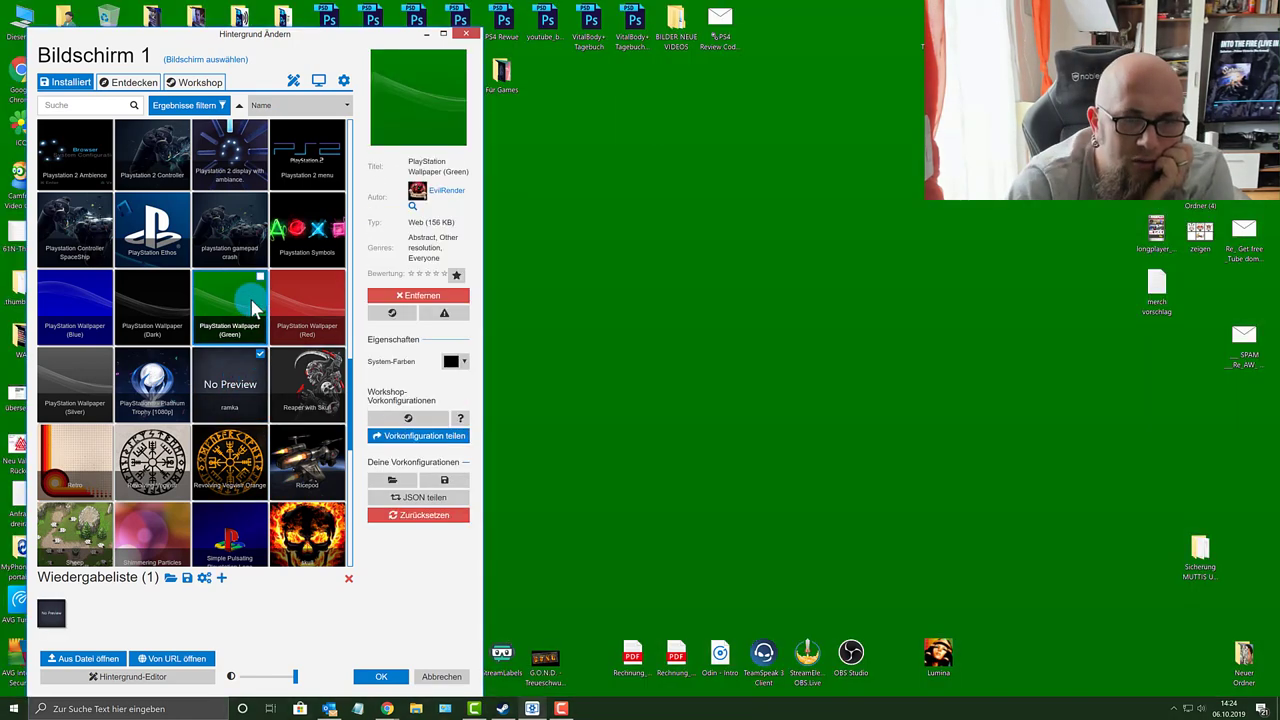
click(247, 380)
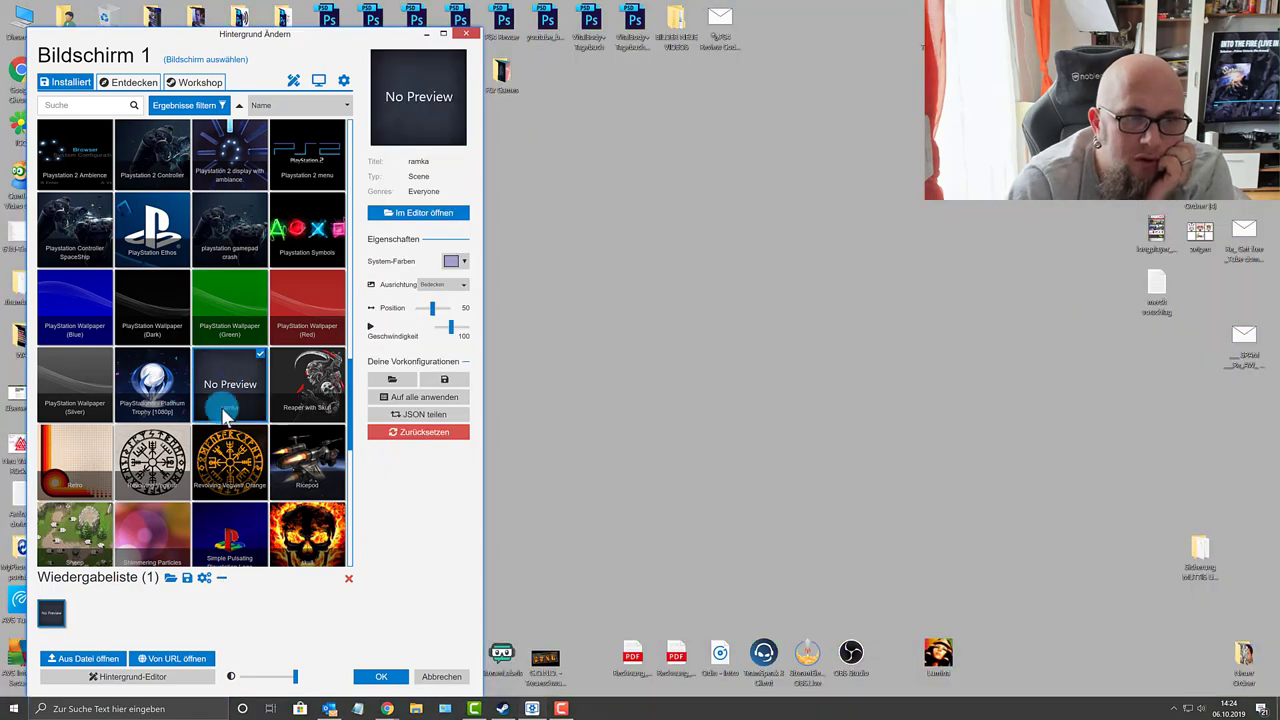
Apply the Revolving Vegvisir Orange, Revolving Vegvisir and Retro scenes in turn, viewing Retro on the clear desktop.
click(198, 462)
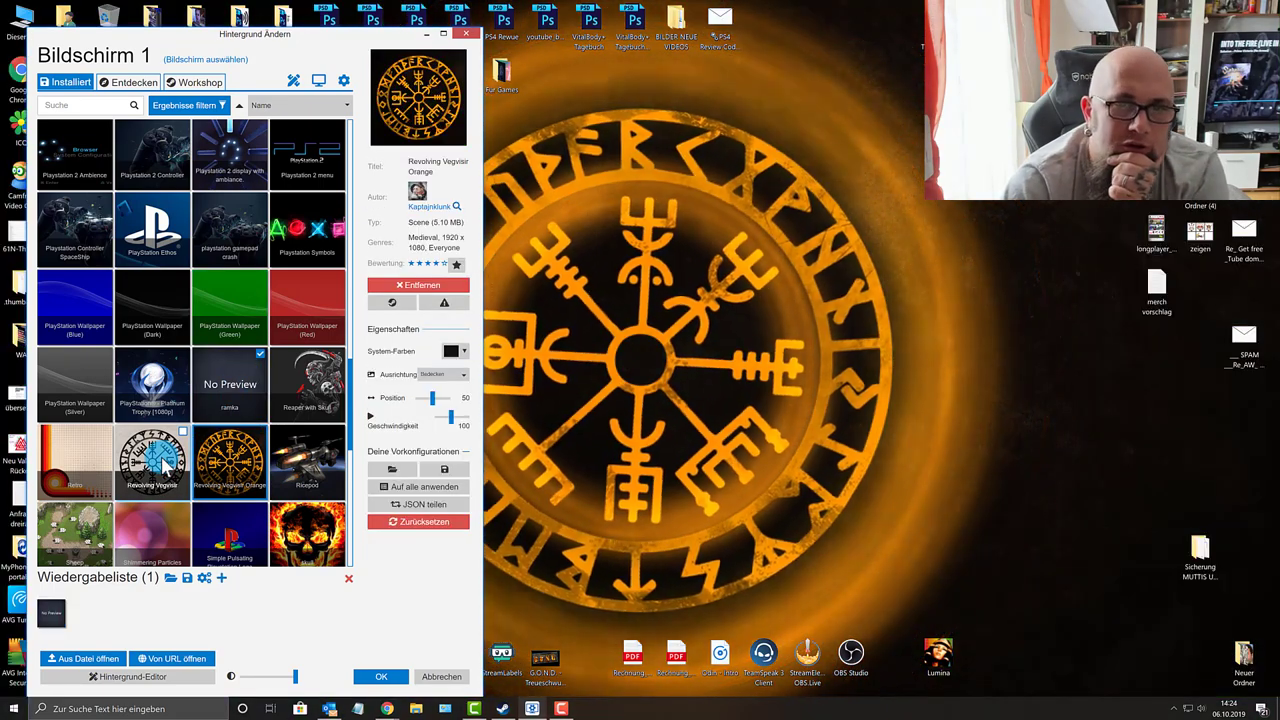
click(160, 460)
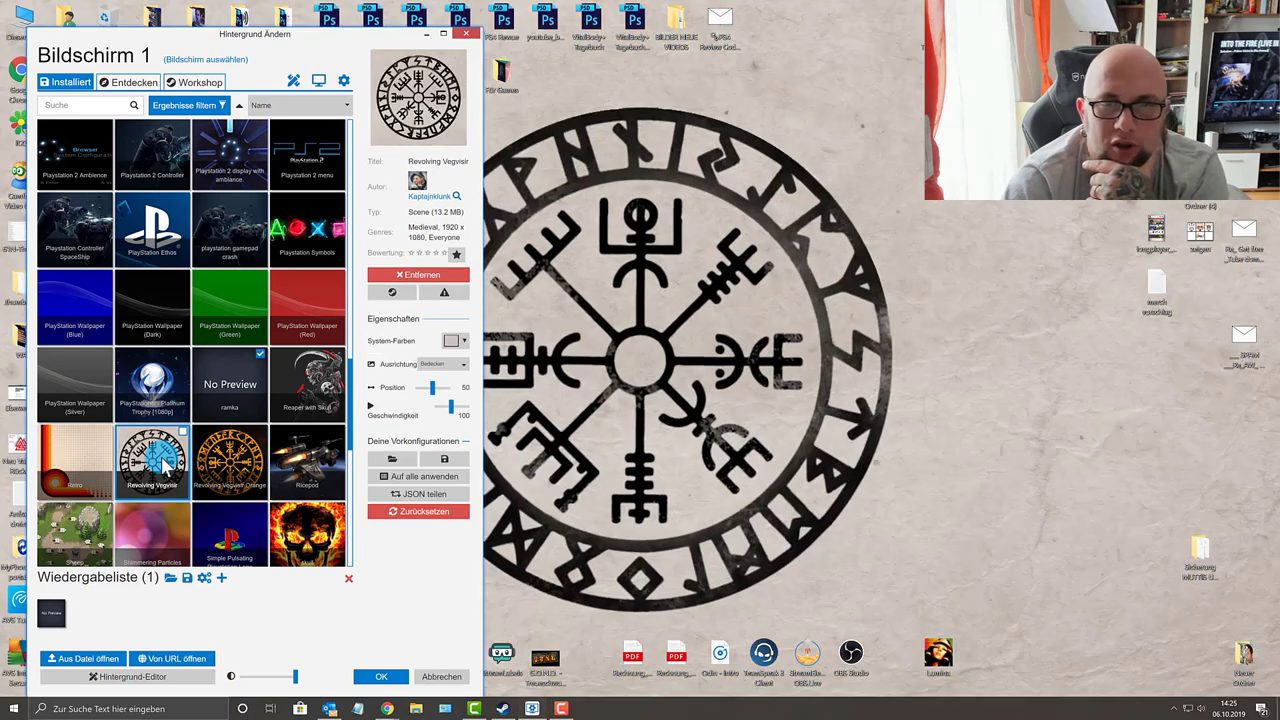
click(85, 460)
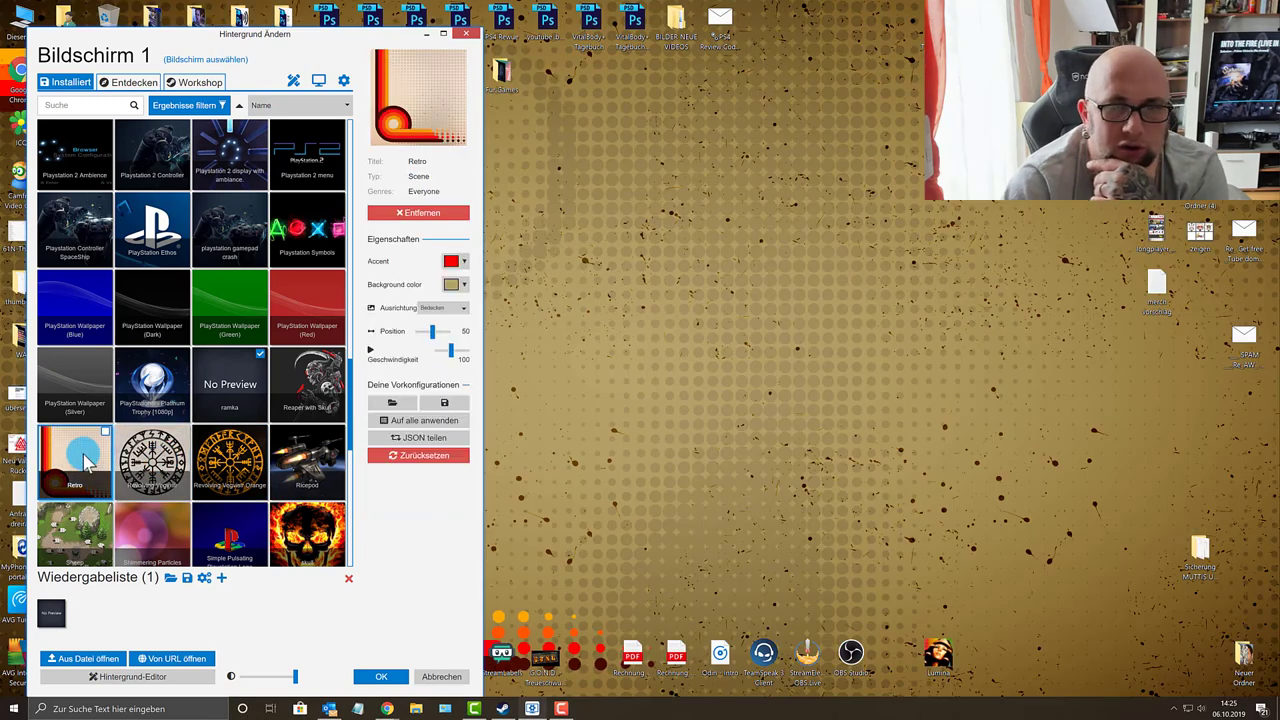
click(430, 40)
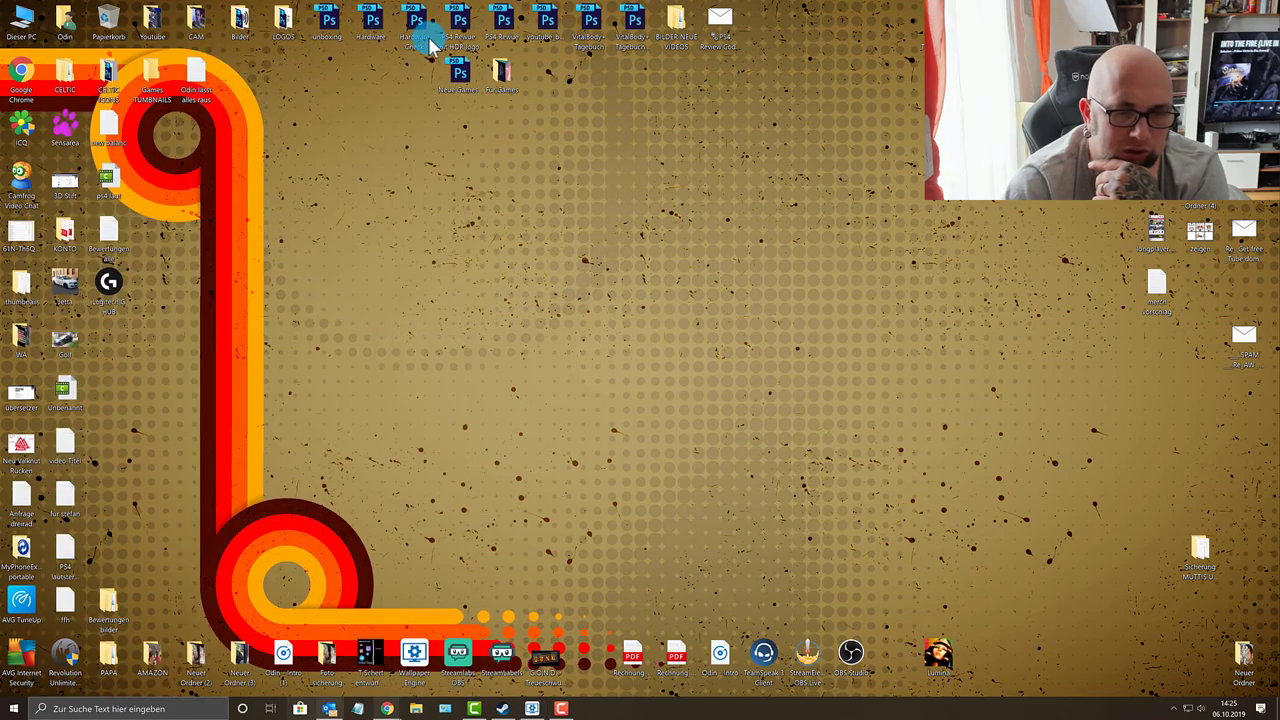
Bring the wallpaper browser back and apply the turquoise glowing Skull and the Skull Headphones scenes in turn.
click(538, 706)
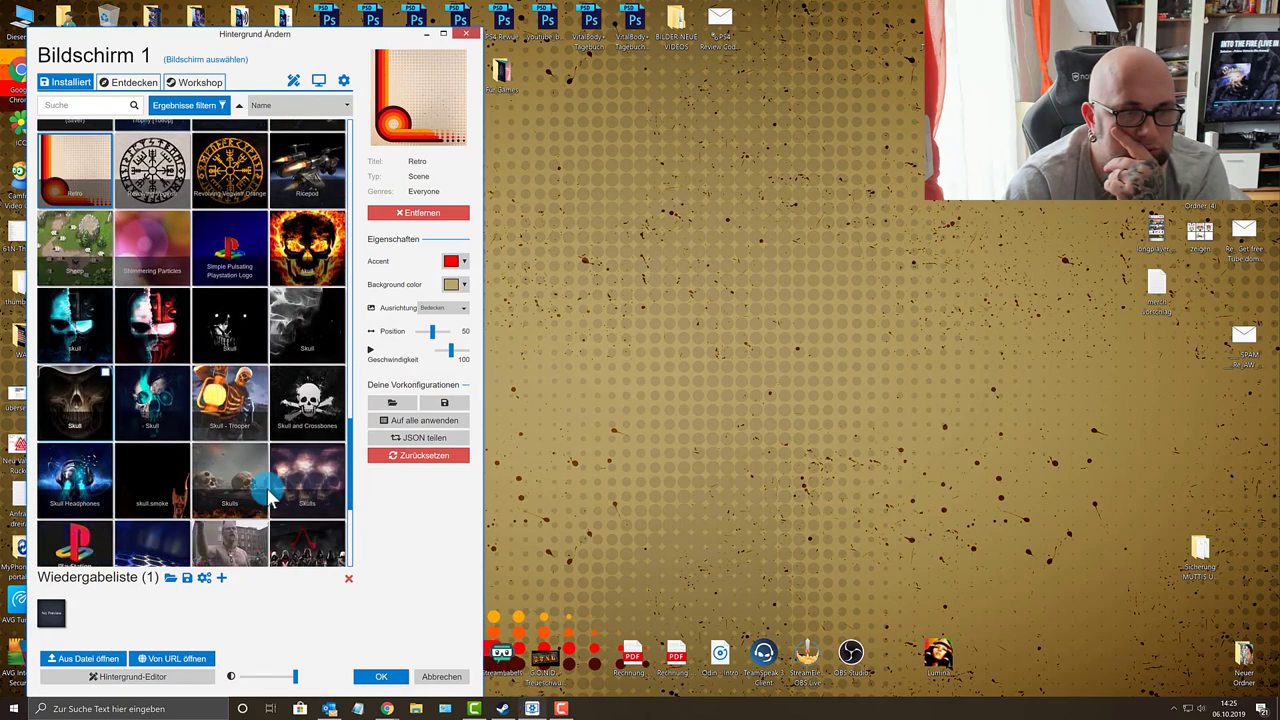
click(143, 398)
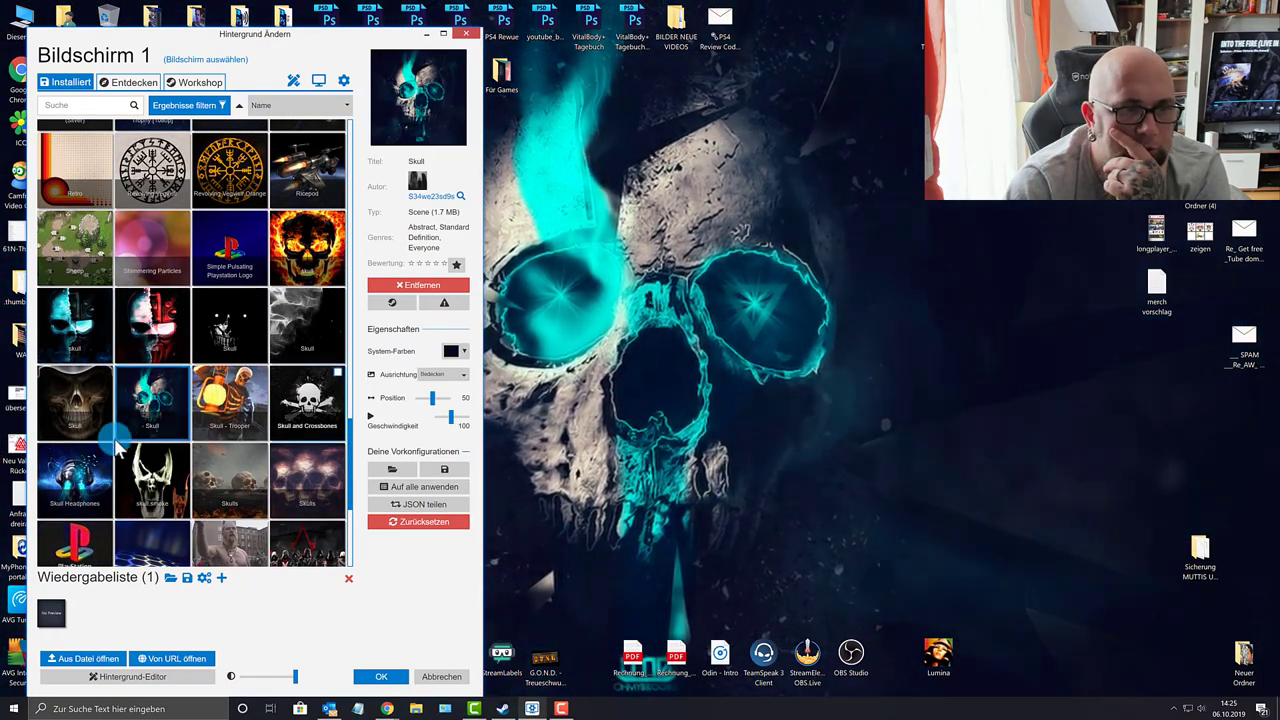
click(98, 487)
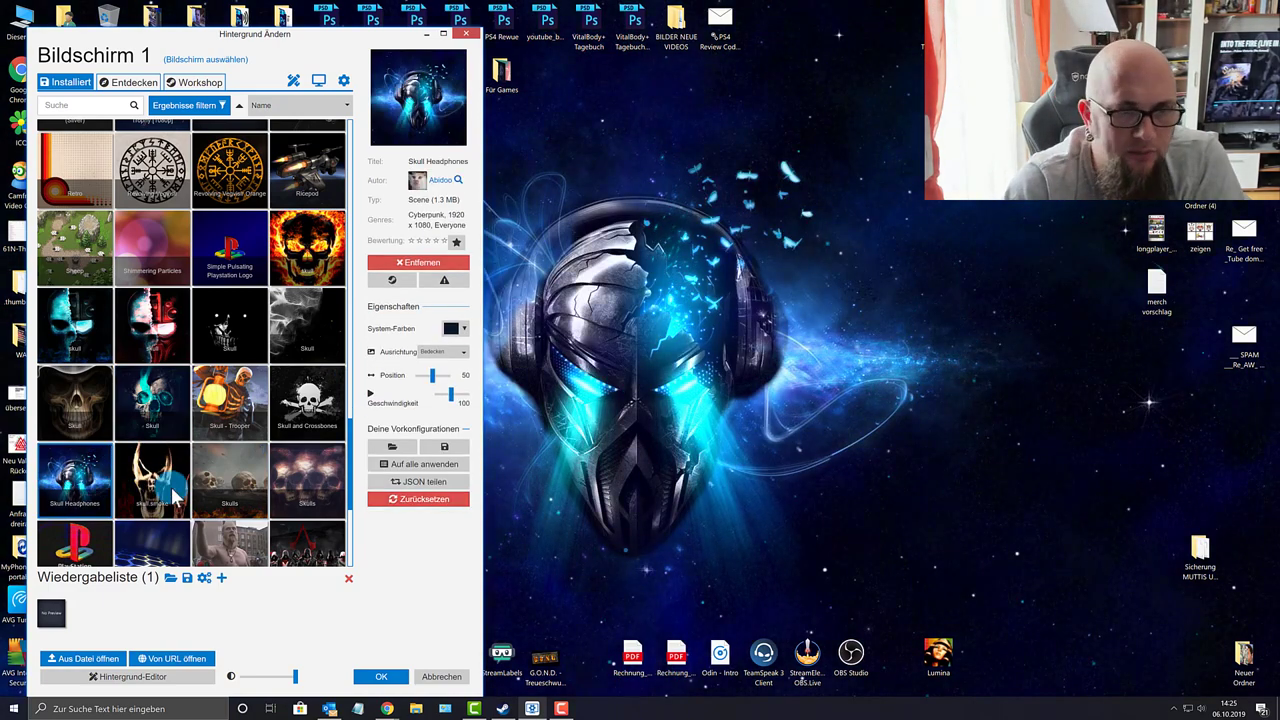
Apply the Techno Viking video wallpaper with volume 0 and speed 200, and view it briefly on the clear desktop.
scroll(180, 495, down, 3)
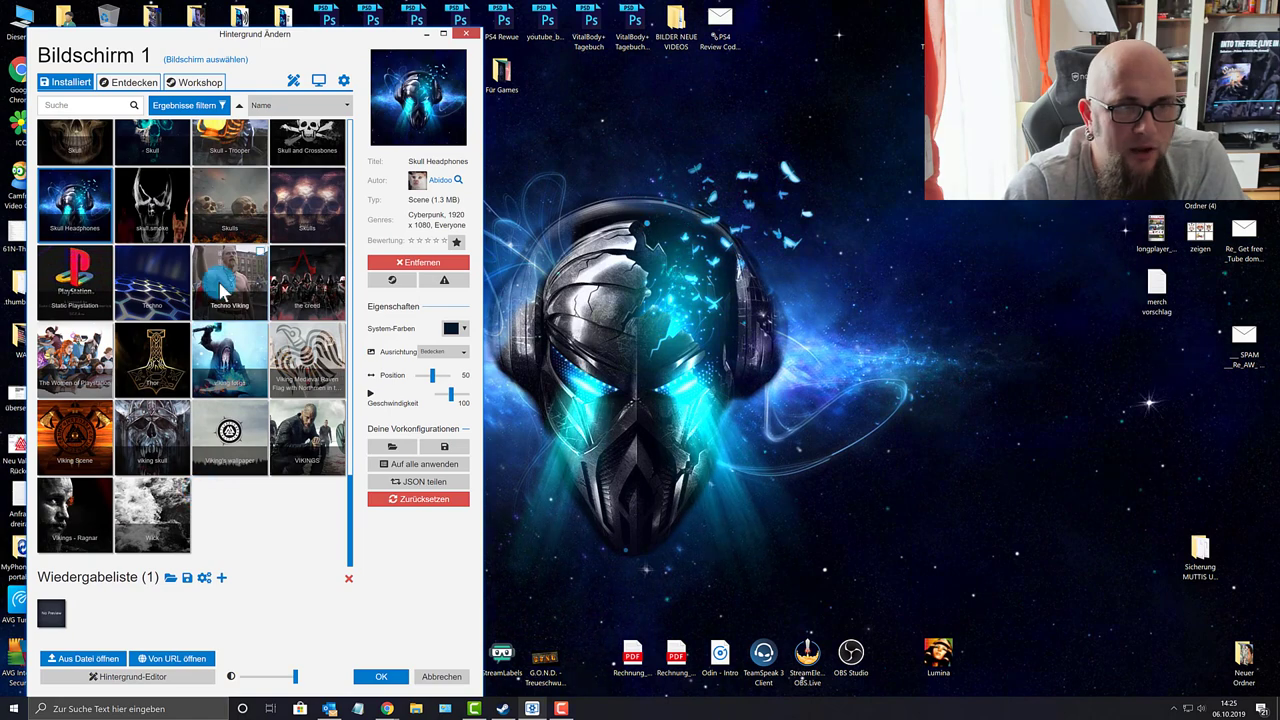
click(222, 268)
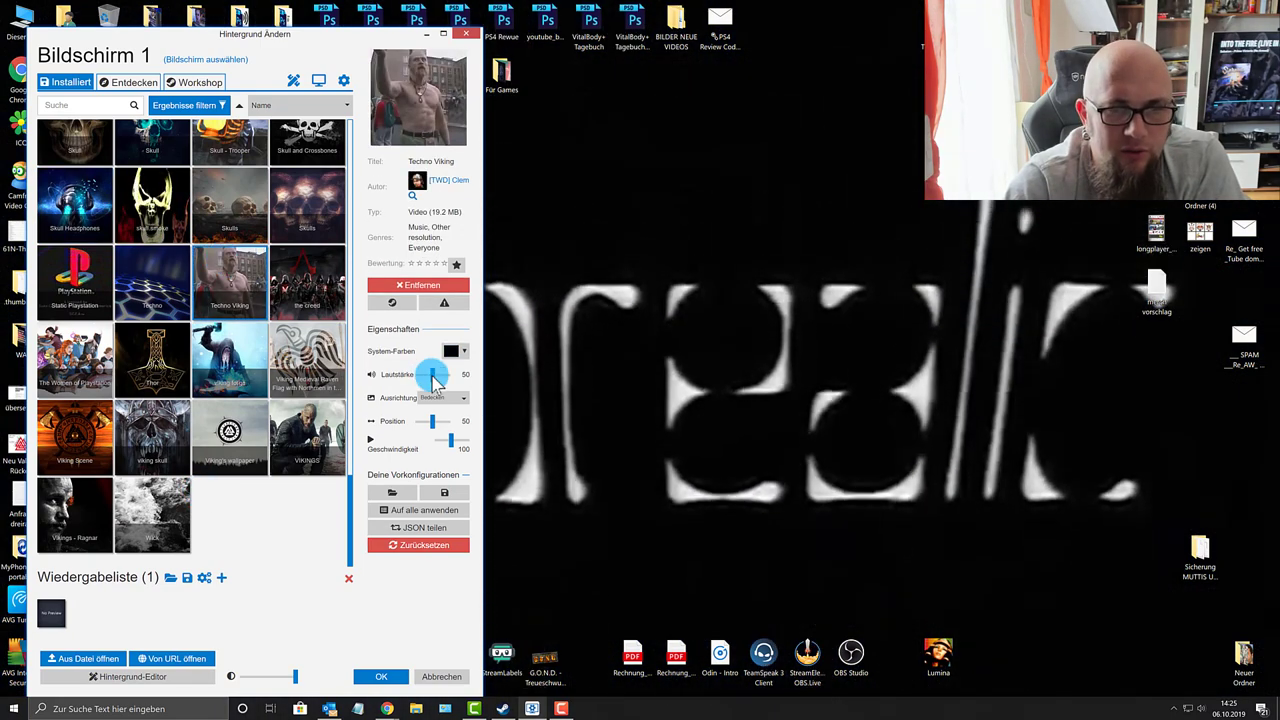
drag(432, 376, 400, 374)
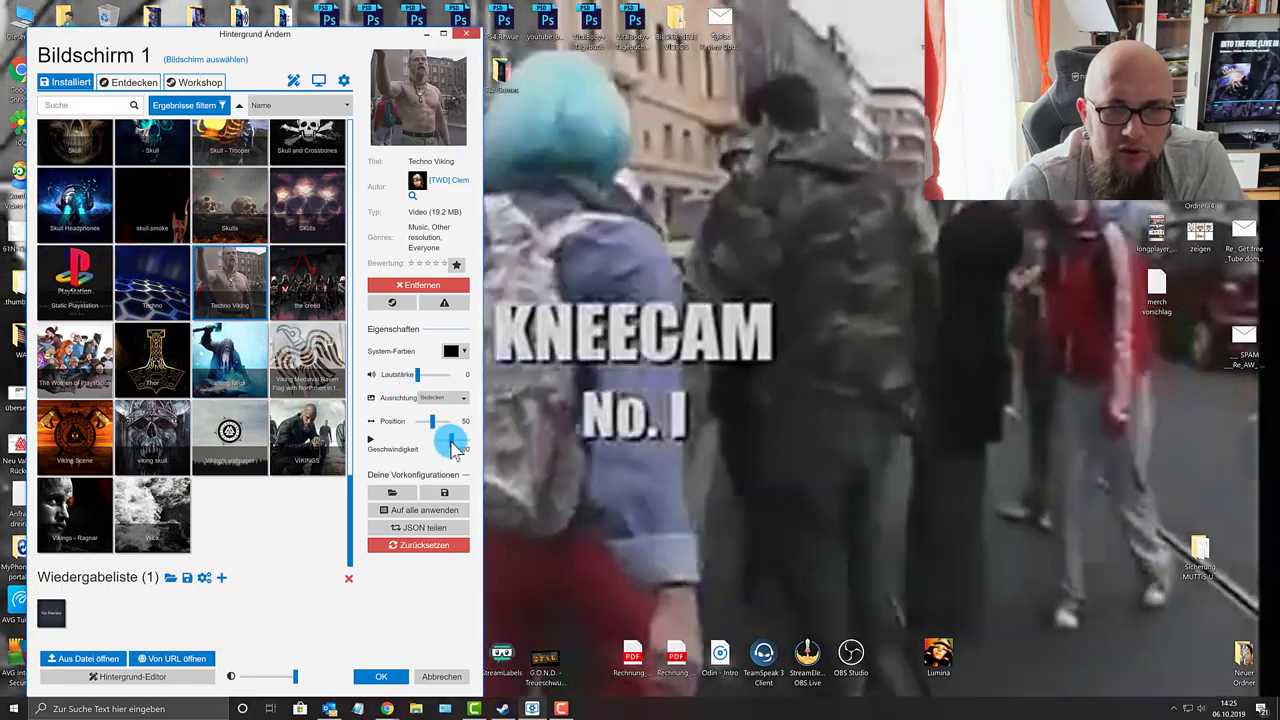
drag(453, 447, 657, 451)
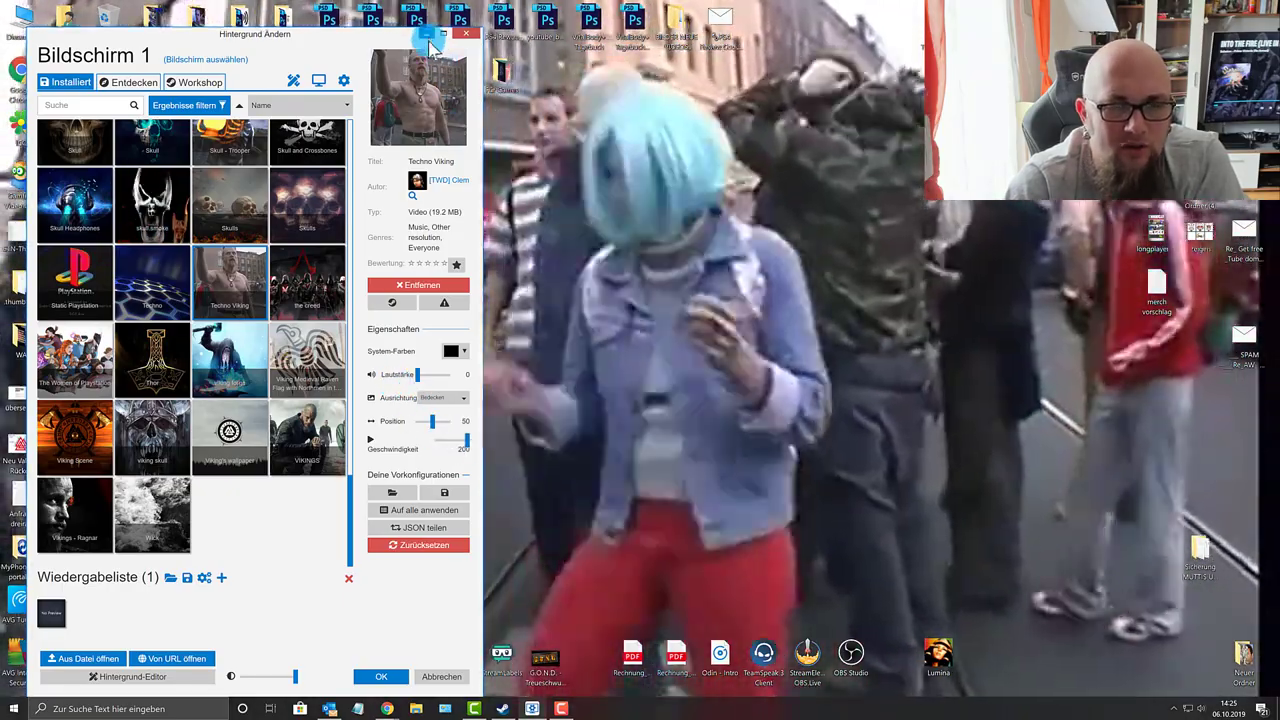
click(432, 40)
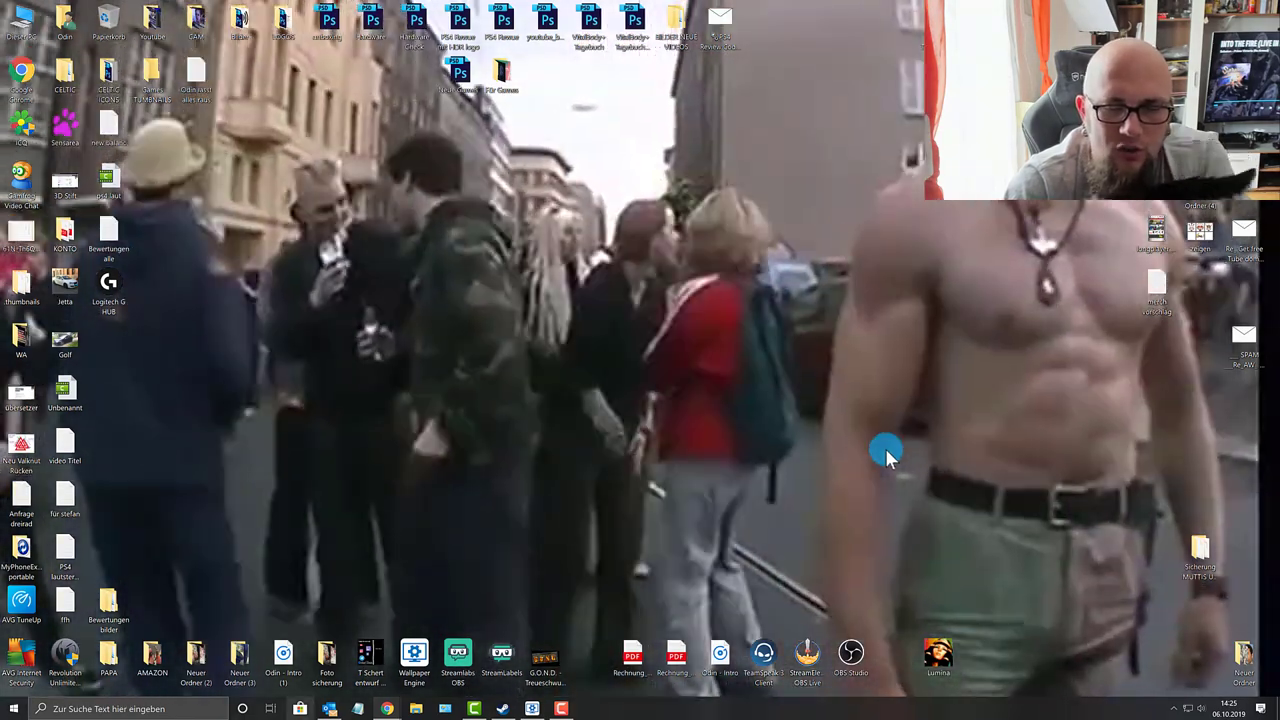
click(532, 708)
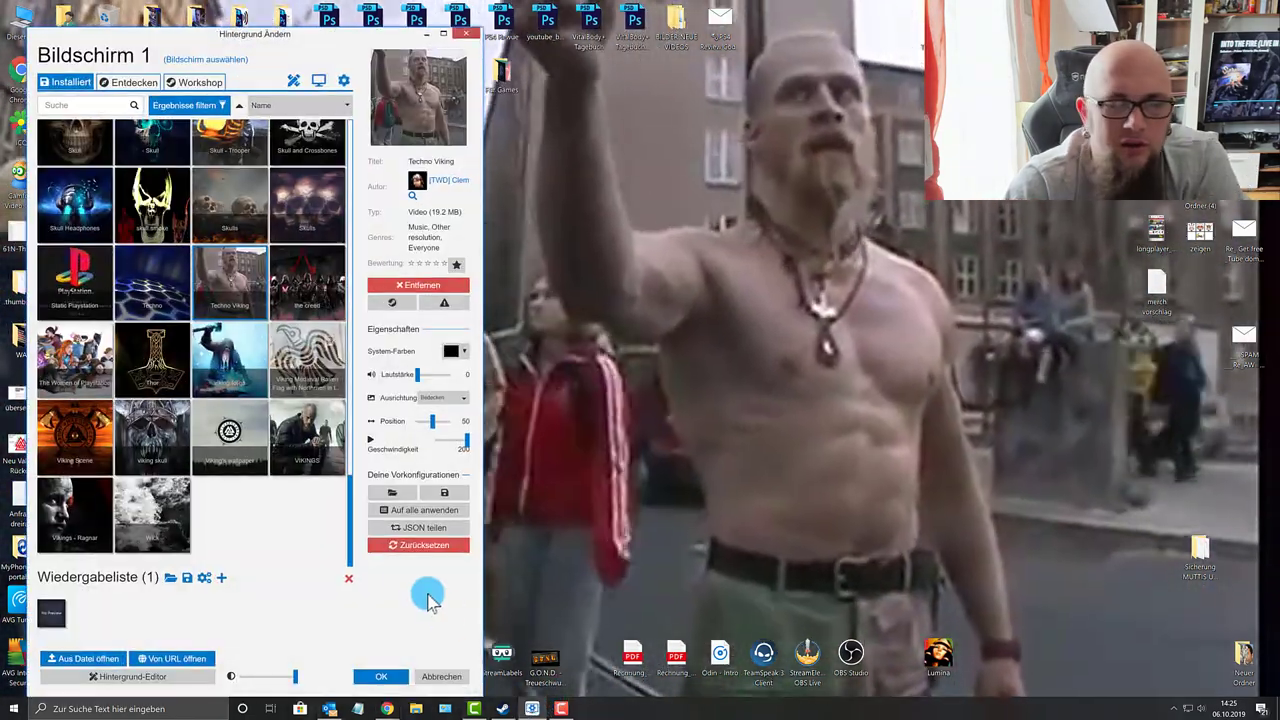
Apply the viking forge, Viking Scene and Vikings - Ragnar scenes as wallpapers in turn.
click(212, 354)
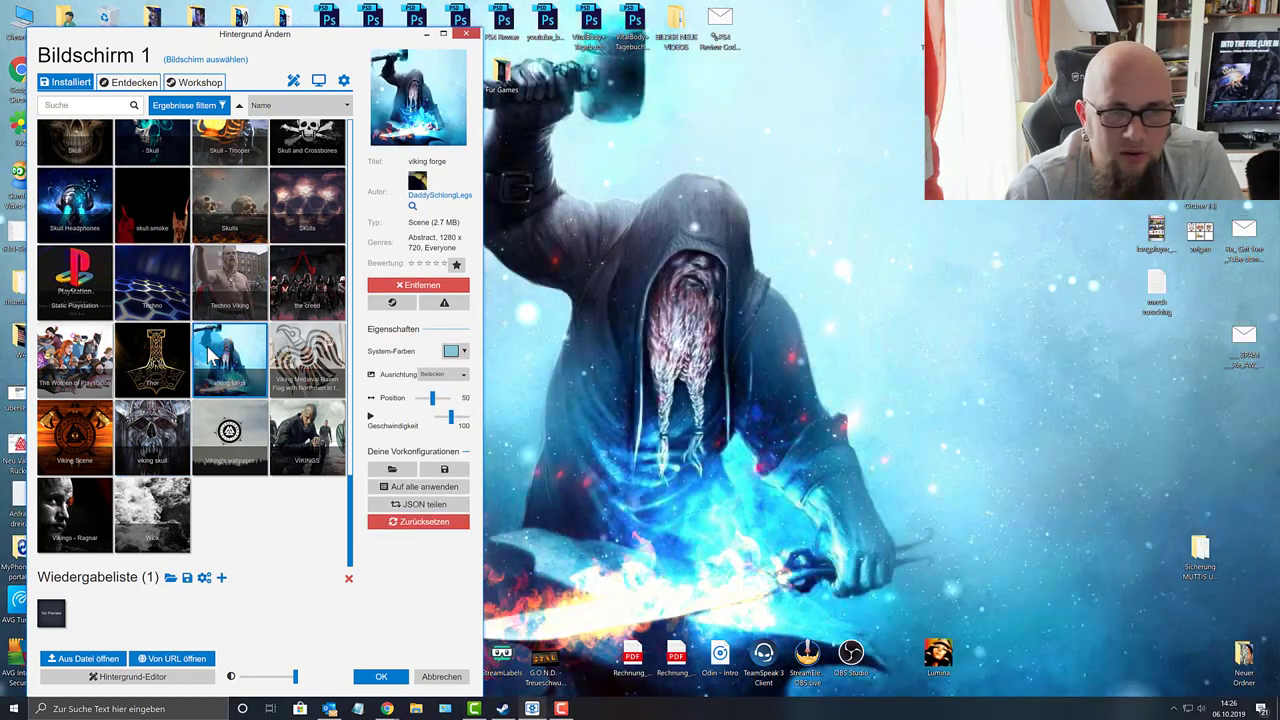
click(98, 432)
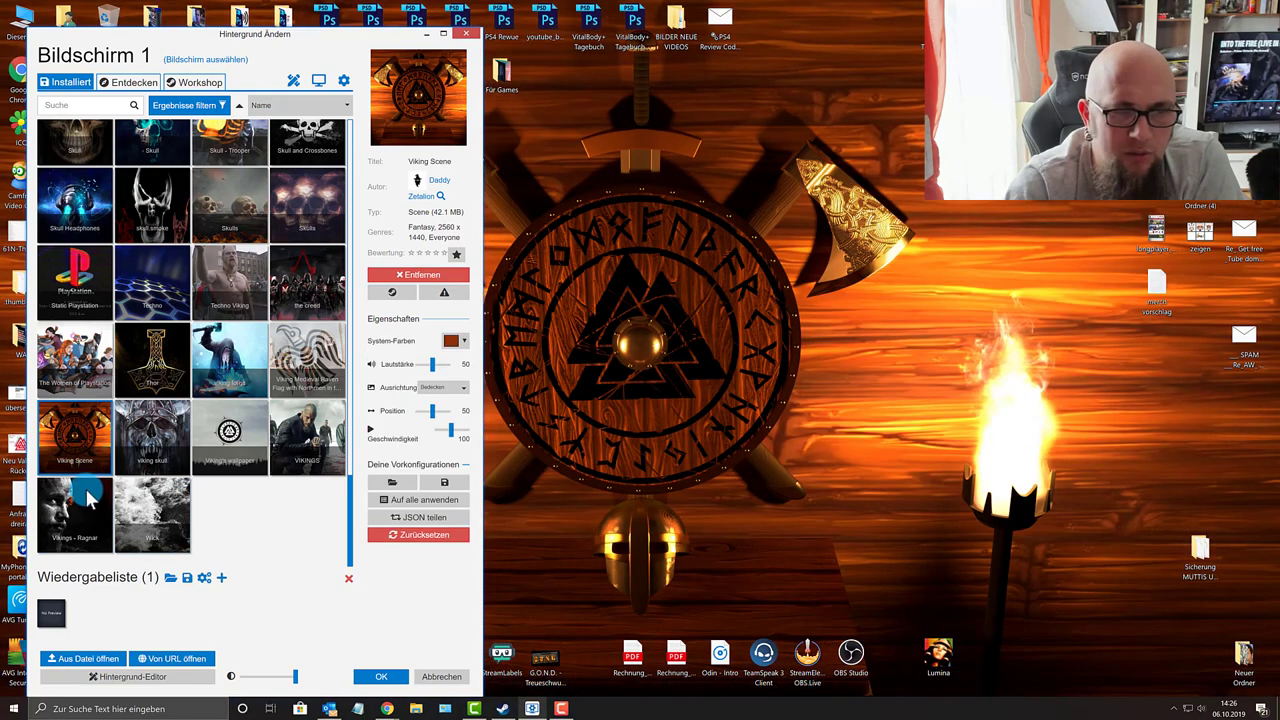
click(86, 512)
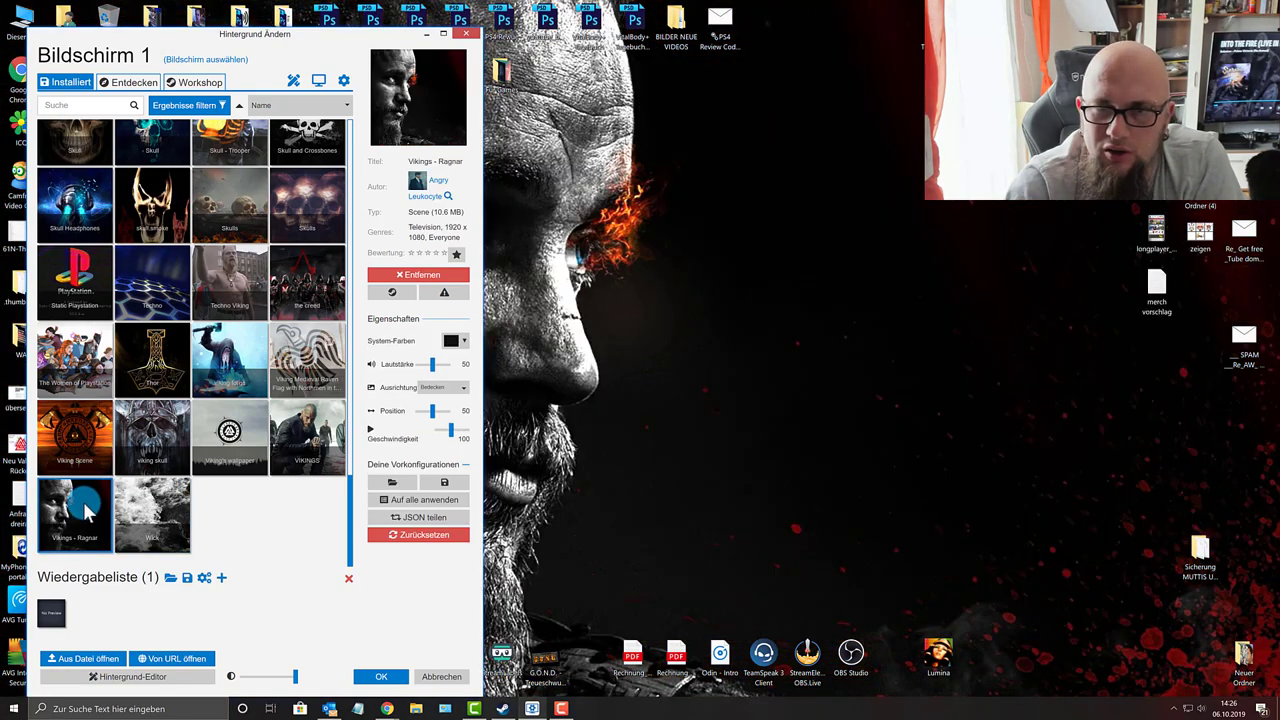
Apply the Techno scene and the Skulls scene with the two skulls on dark ground in turn.
scroll(86, 512, up, 5)
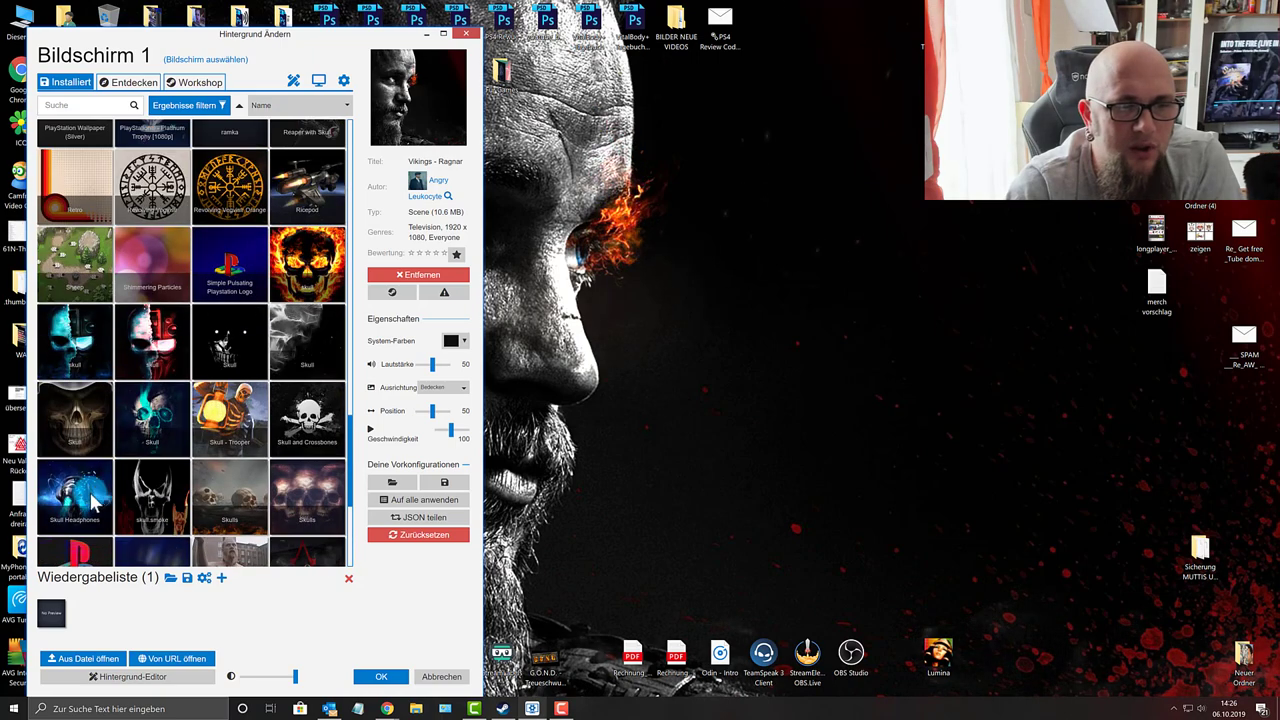
click(152, 395)
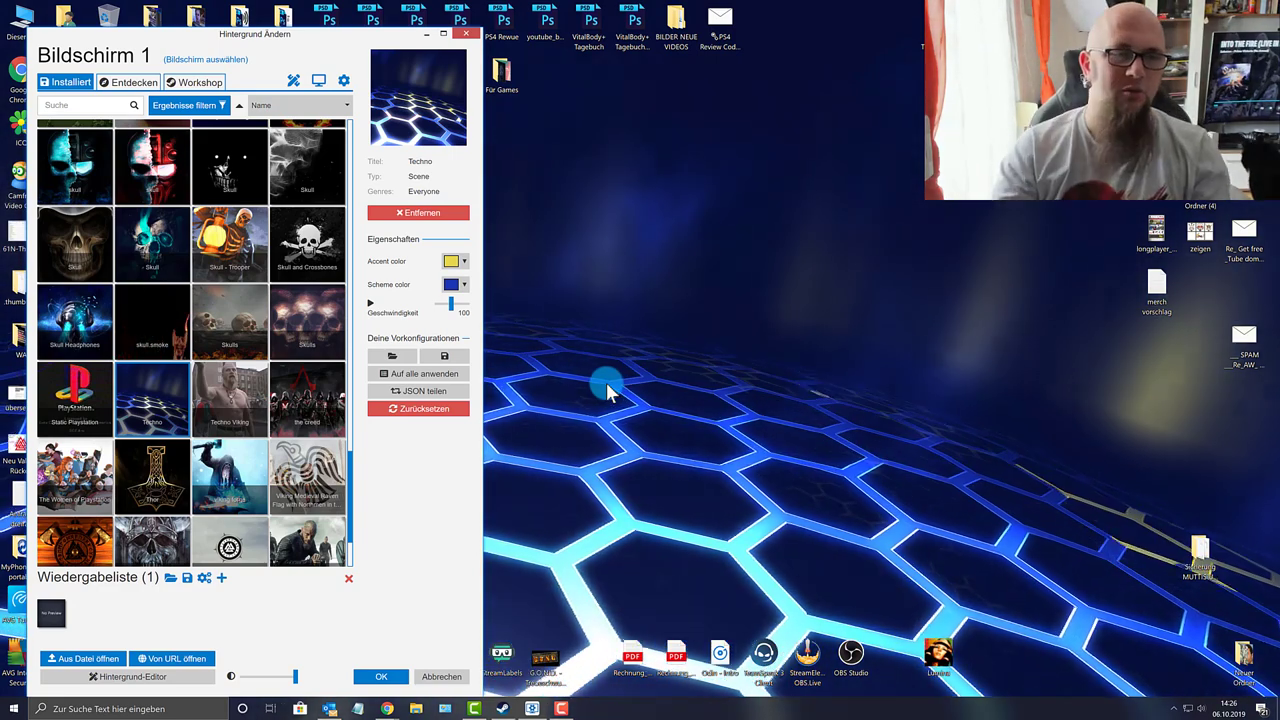
click(209, 316)
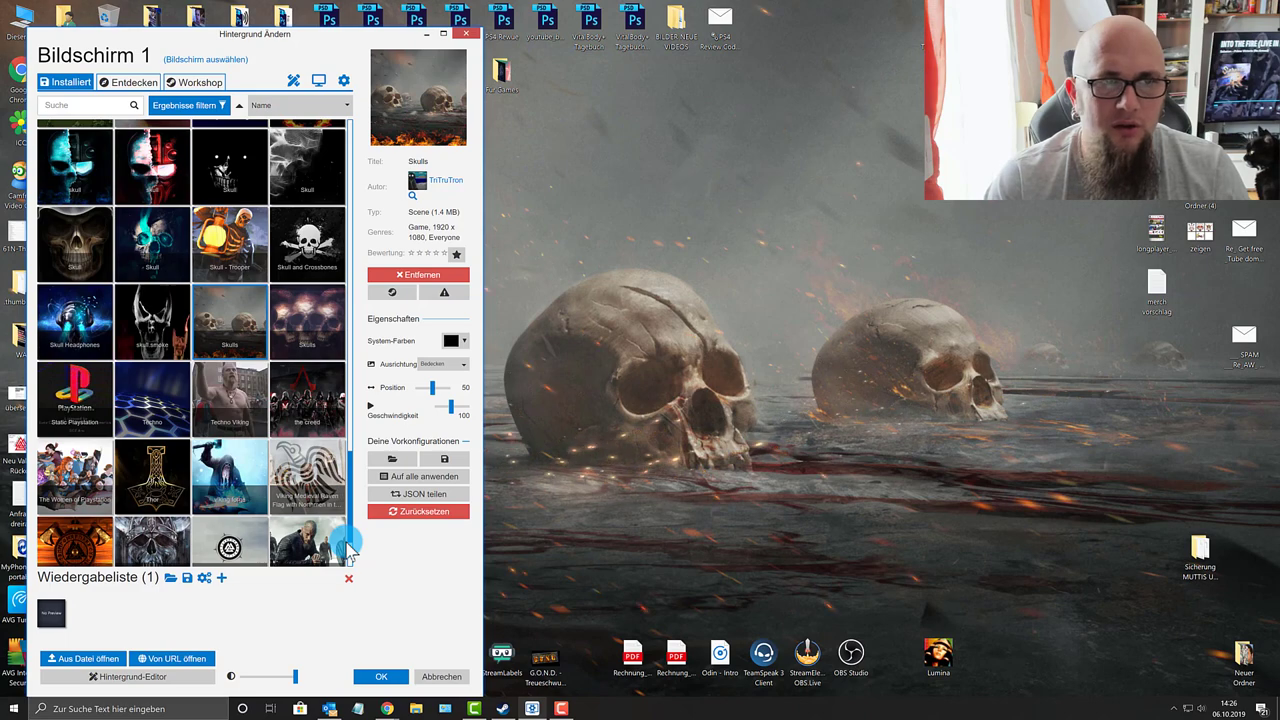
View the discover page briefly and return to the installed wallpapers.
click(133, 86)
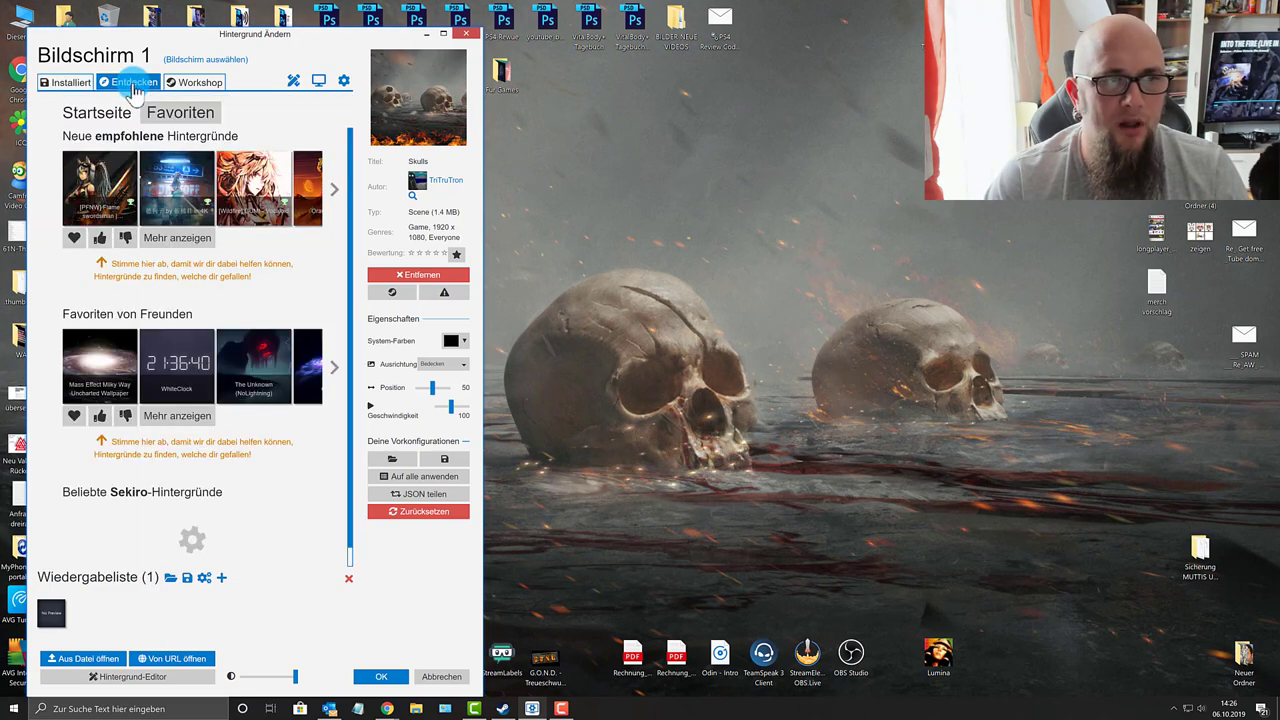
click(88, 86)
Try the per-screen and stretched layouts in the screen selection, set the layout to Hintergrund klonen, and return to the wallpaper browser.
click(205, 59)
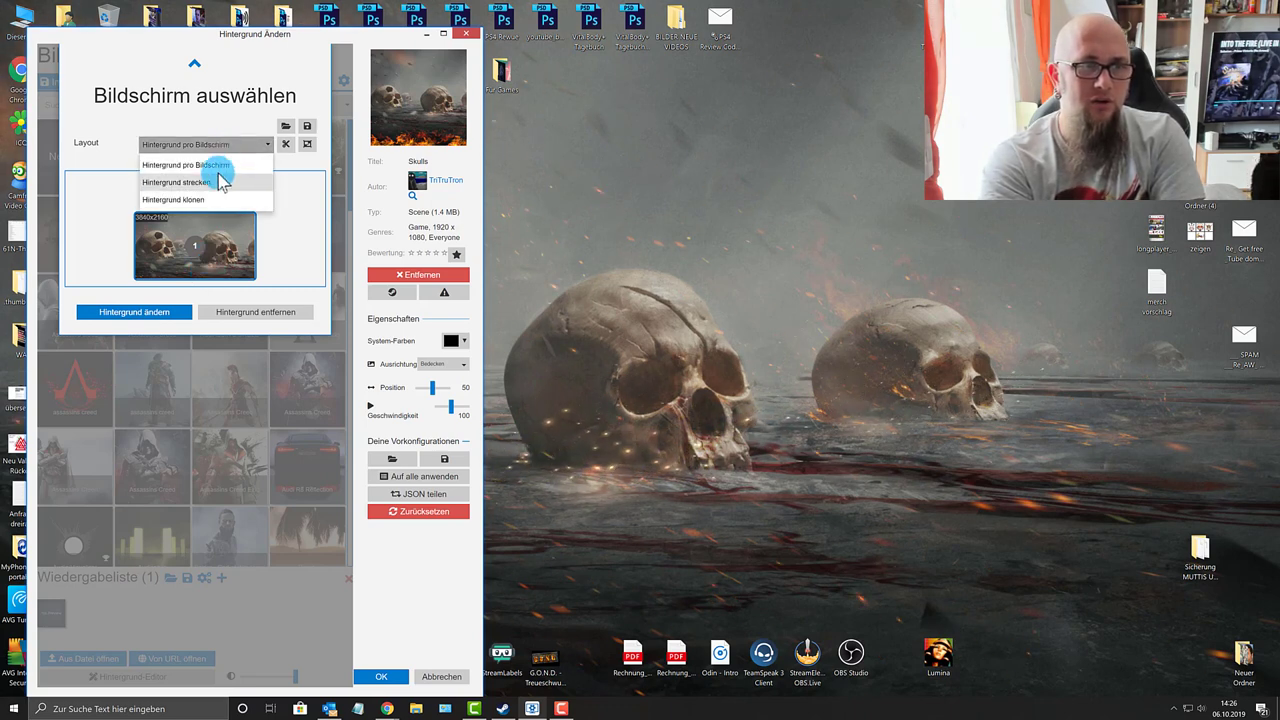
click(210, 205)
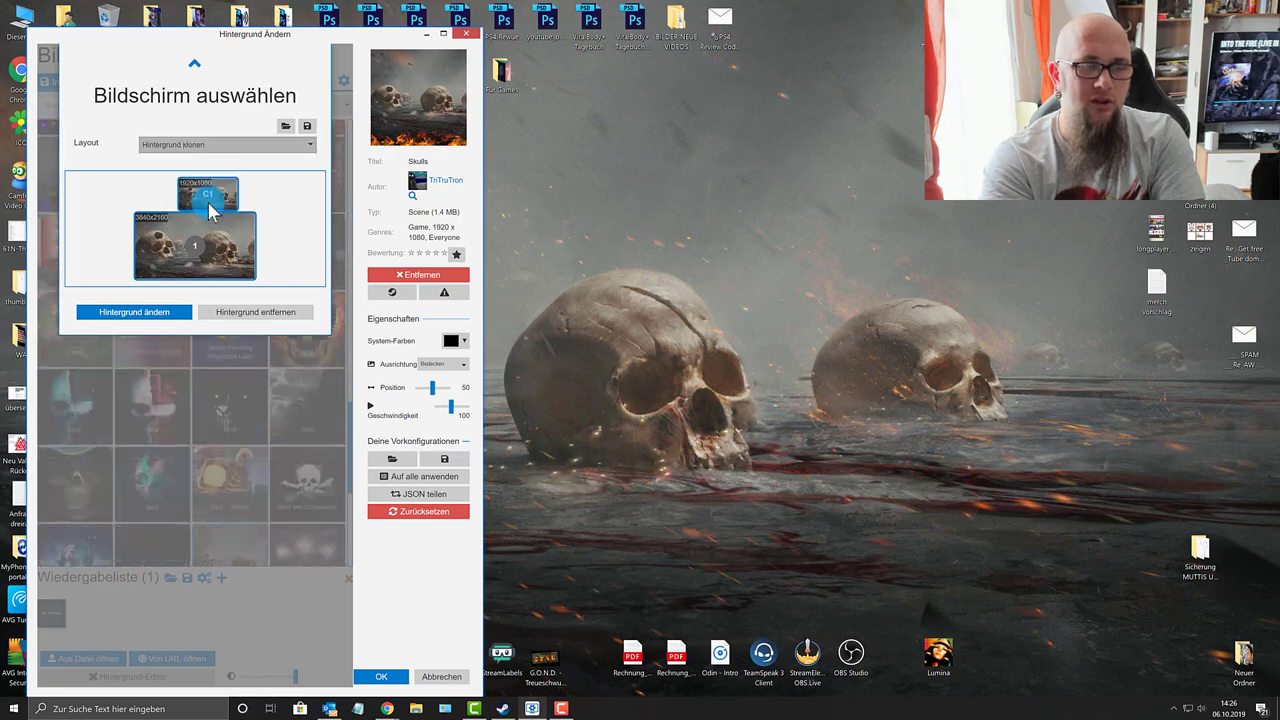
click(240, 145)
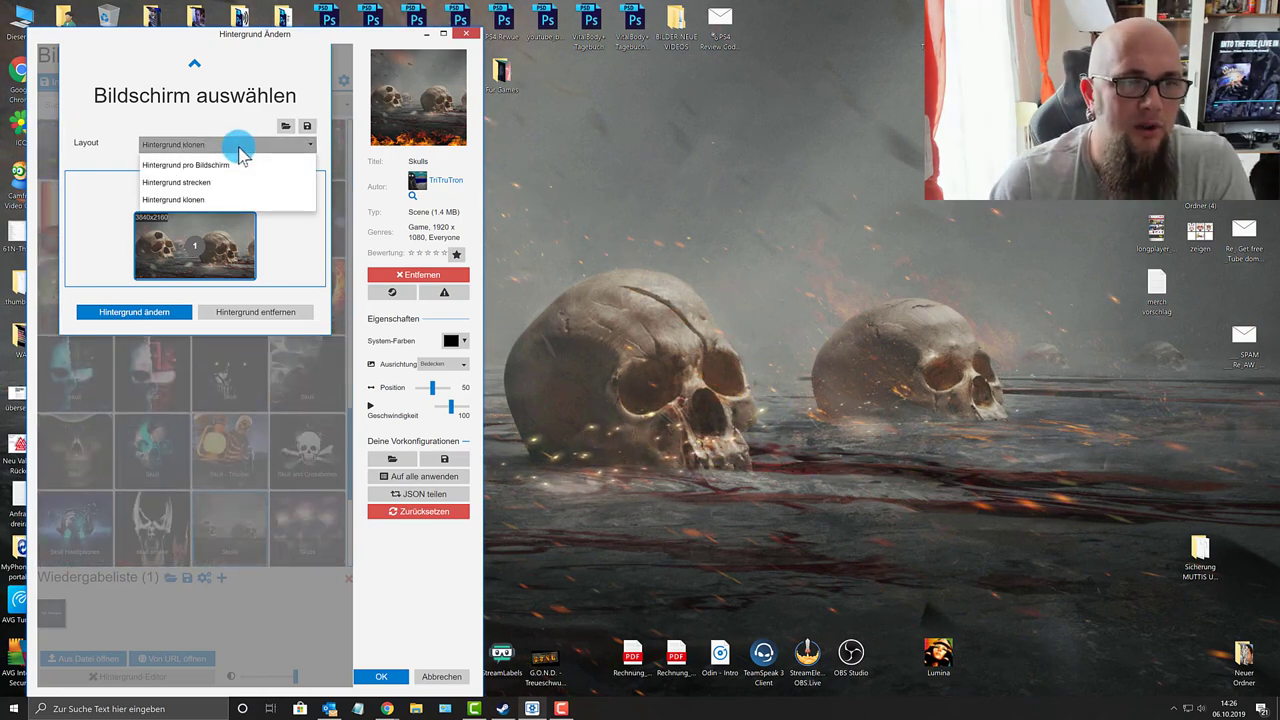
click(230, 166)
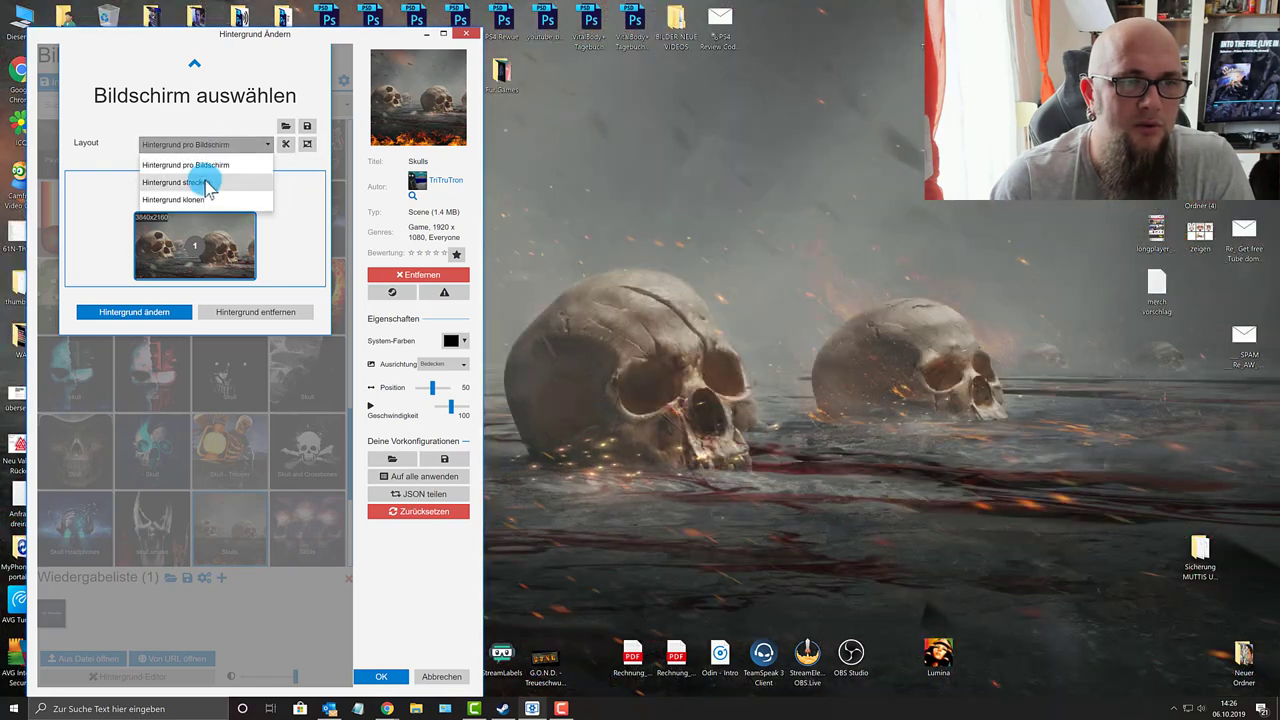
click(206, 181)
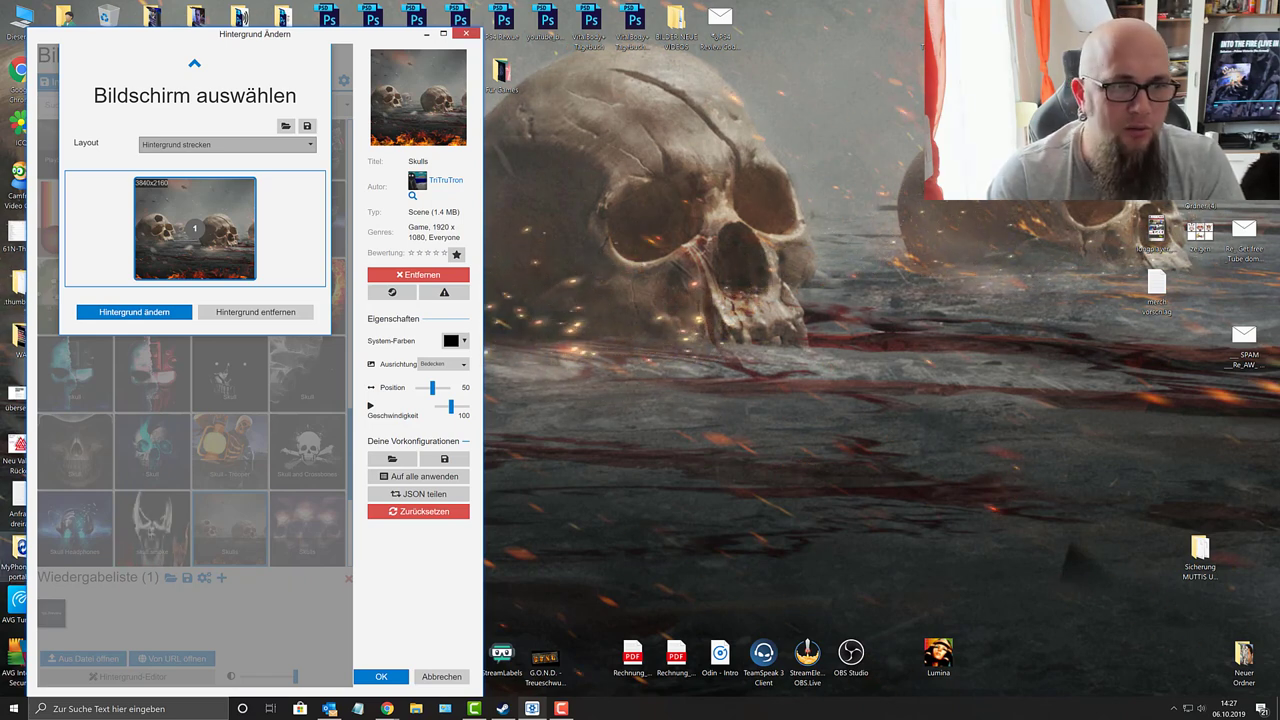
click(175, 146)
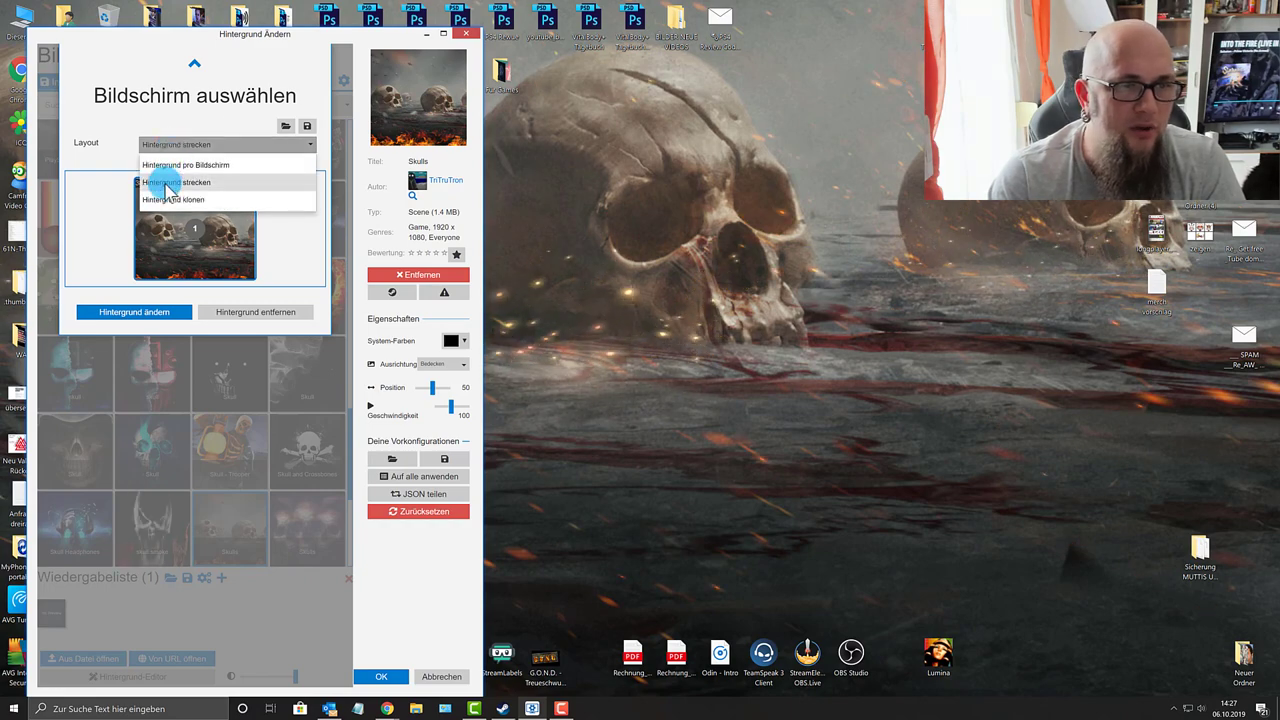
click(168, 184)
click(190, 145)
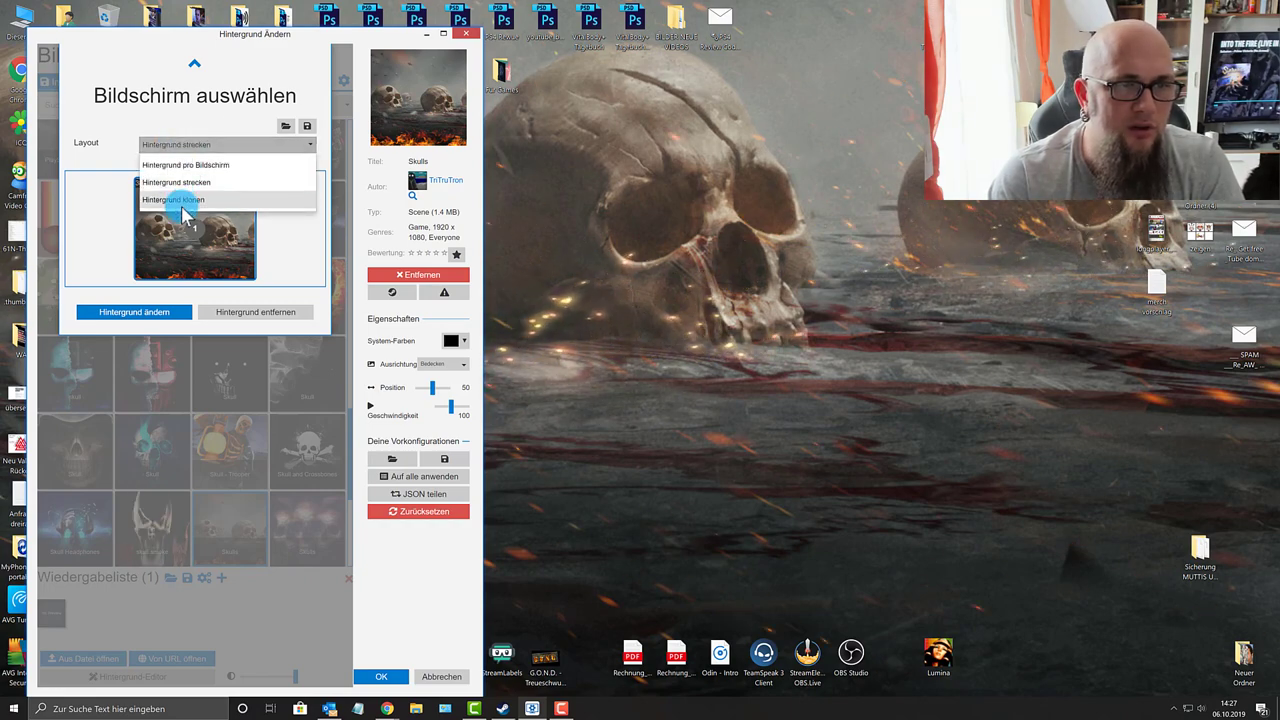
click(180, 197)
click(157, 313)
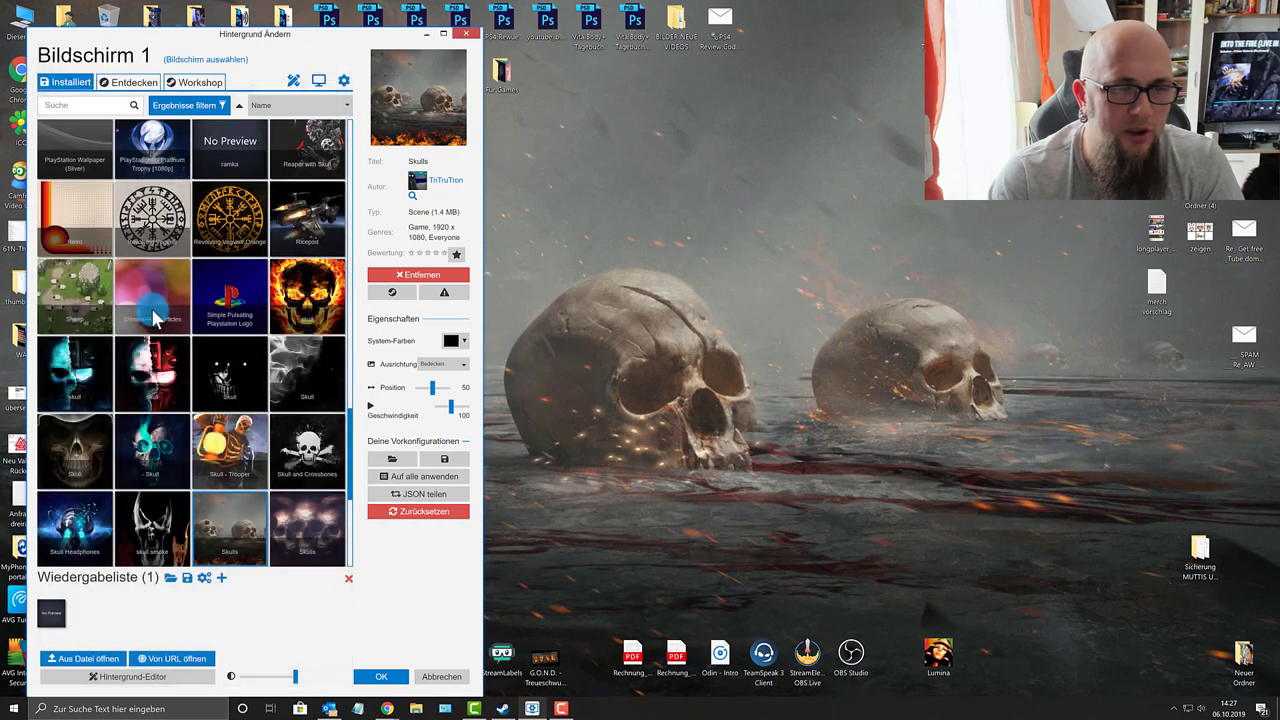
Apply the installed MySkull web wallpaper to the desktop.
scroll(146, 313, up, 15)
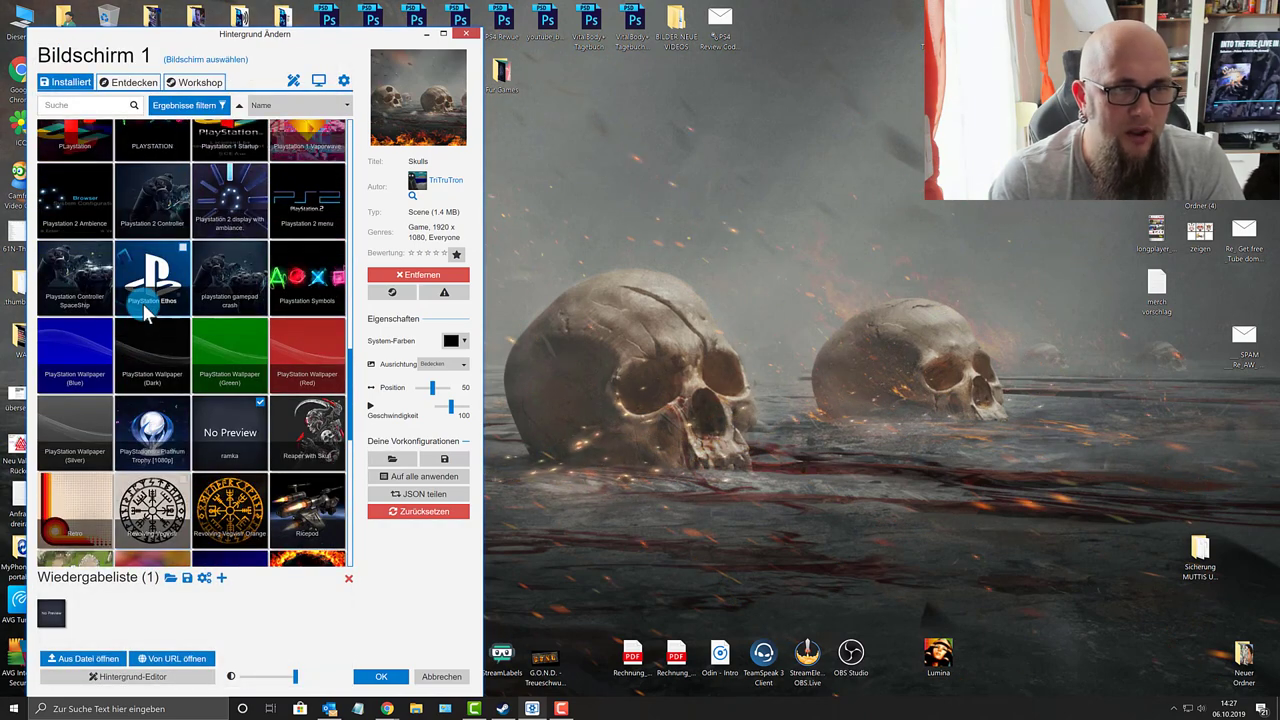
click(199, 232)
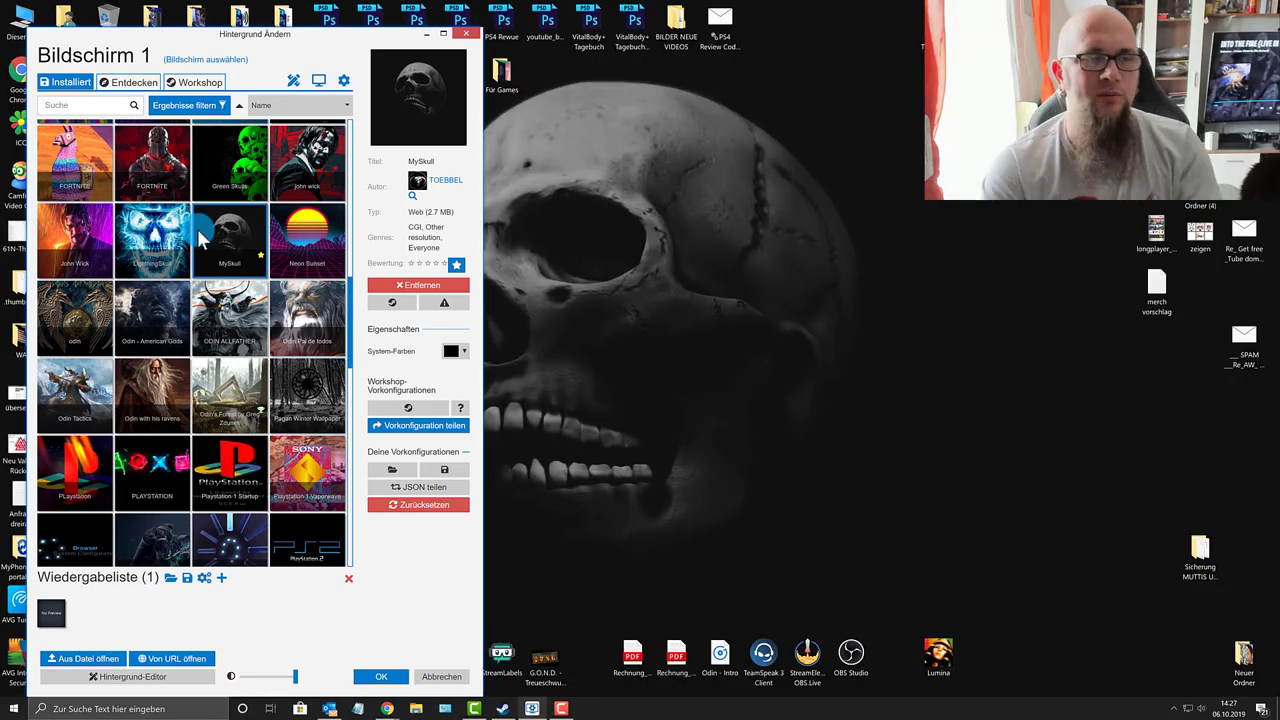
Pick the Blacksmith Of The Universe [1440p] scene from the discover page and apply it as wallpaper.
click(130, 84)
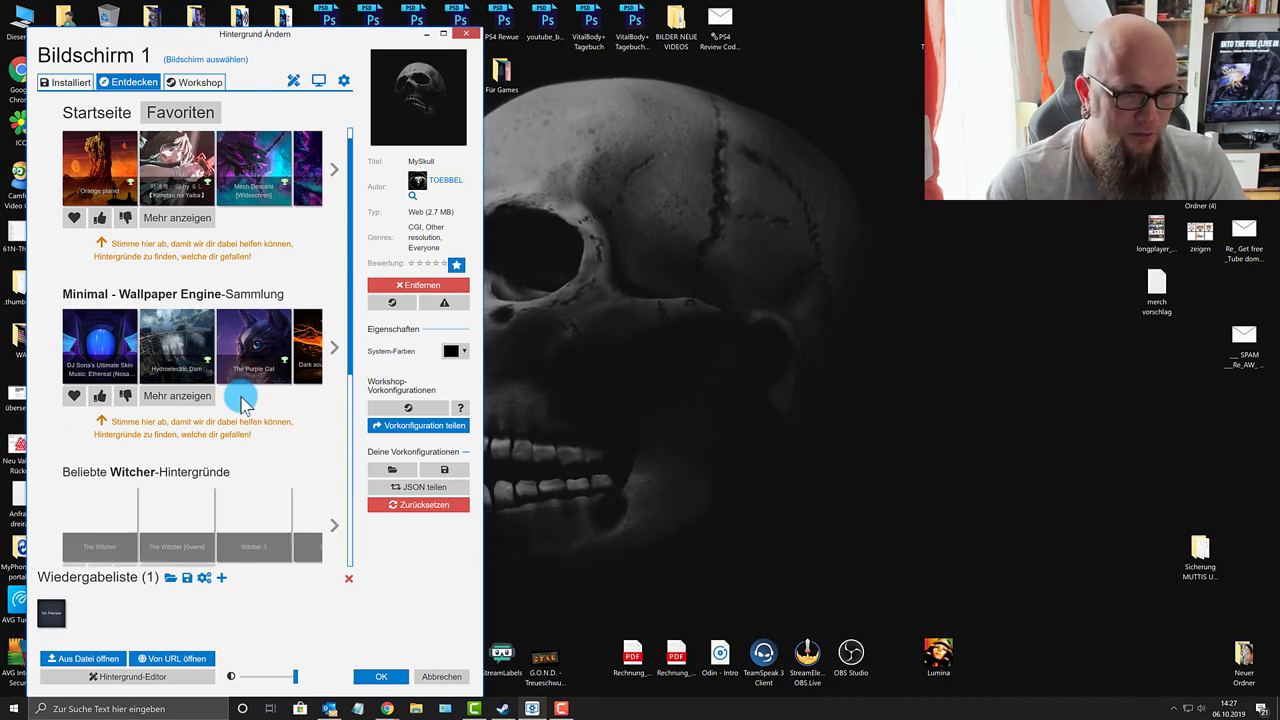
scroll(270, 370, down, 2)
drag(352, 316, 352, 524)
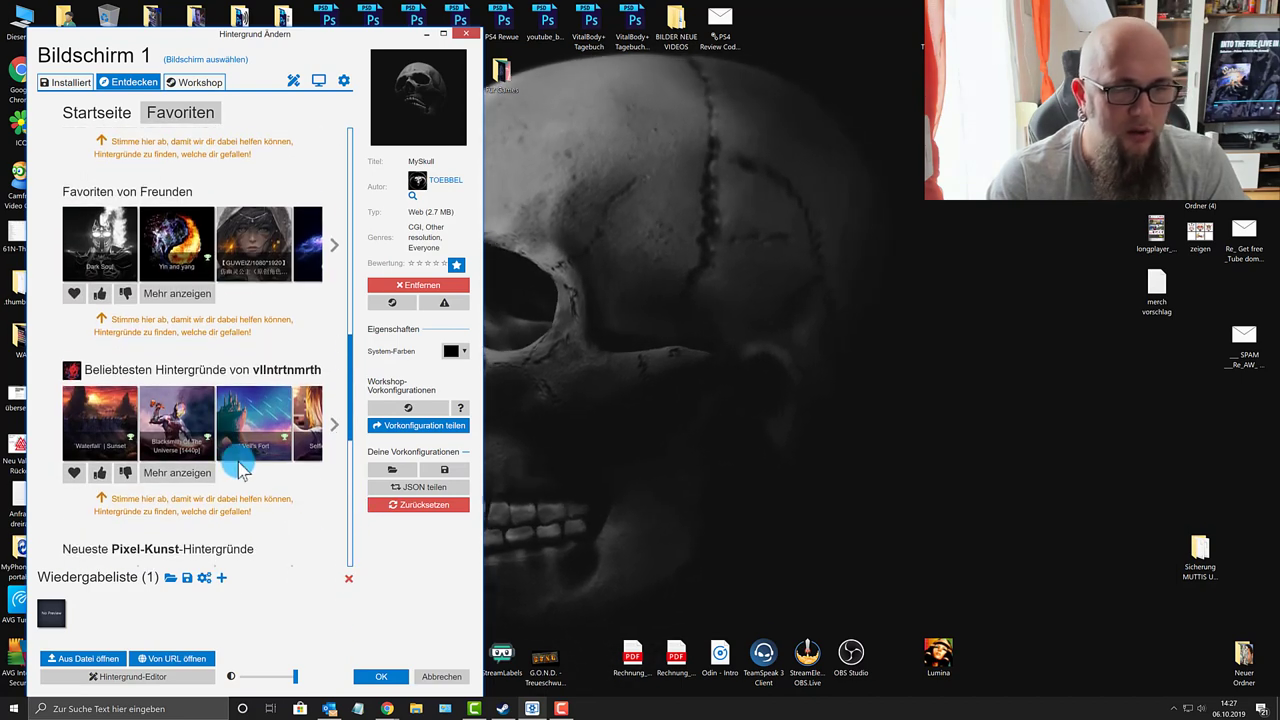
click(161, 434)
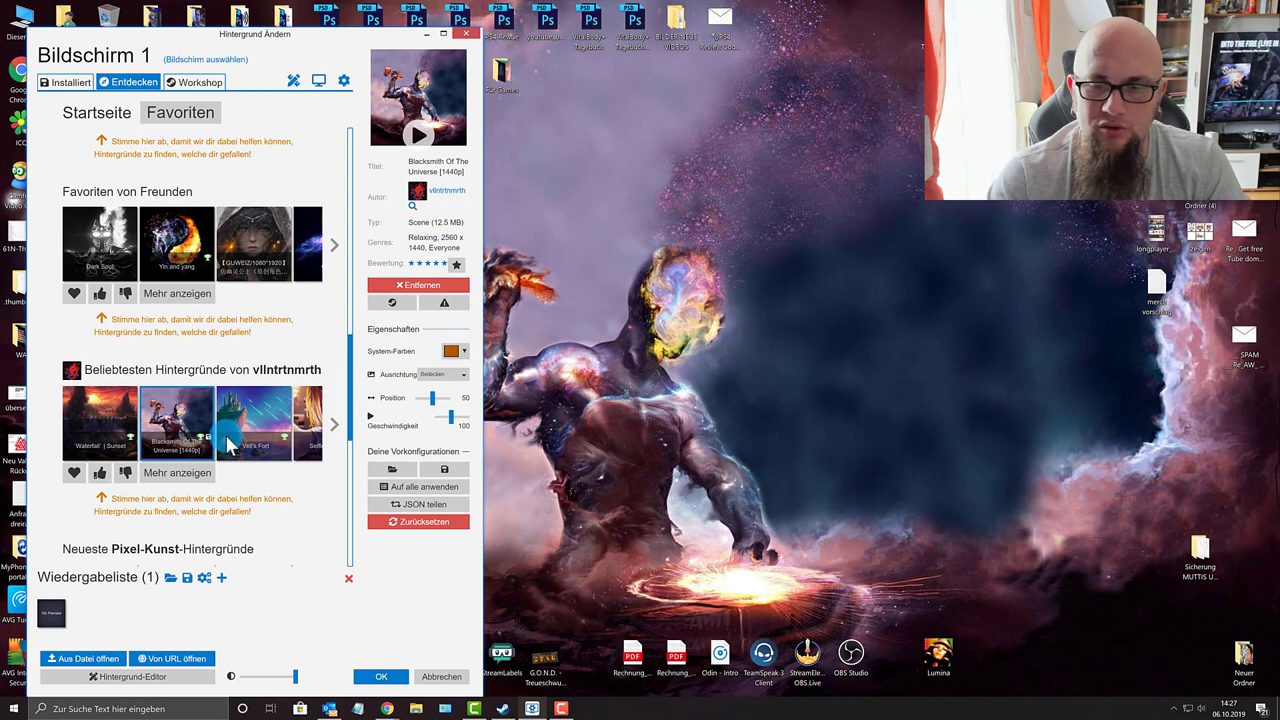
Remove the Blacksmith Of The Universe [1440p] scene from the installed wallpapers.
click(416, 287)
click(323, 182)
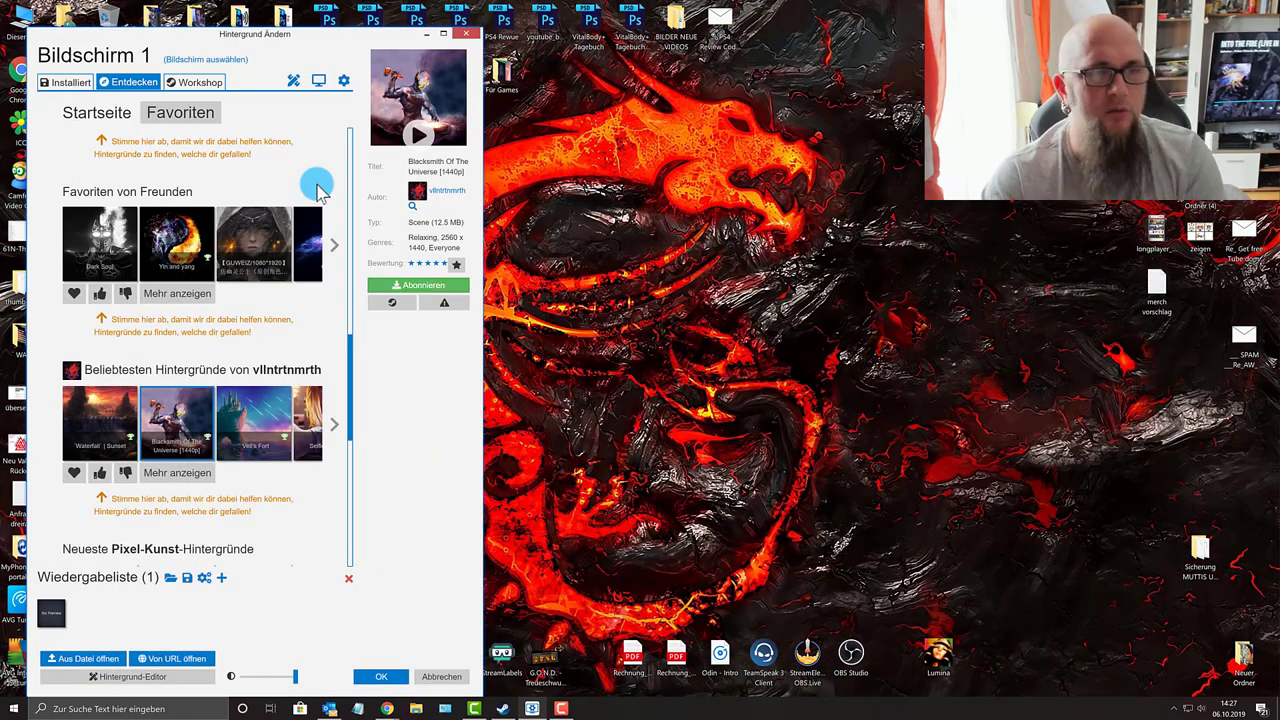
View the favorites section of the discover page and return to its start page.
scroll(318, 188, up, 10)
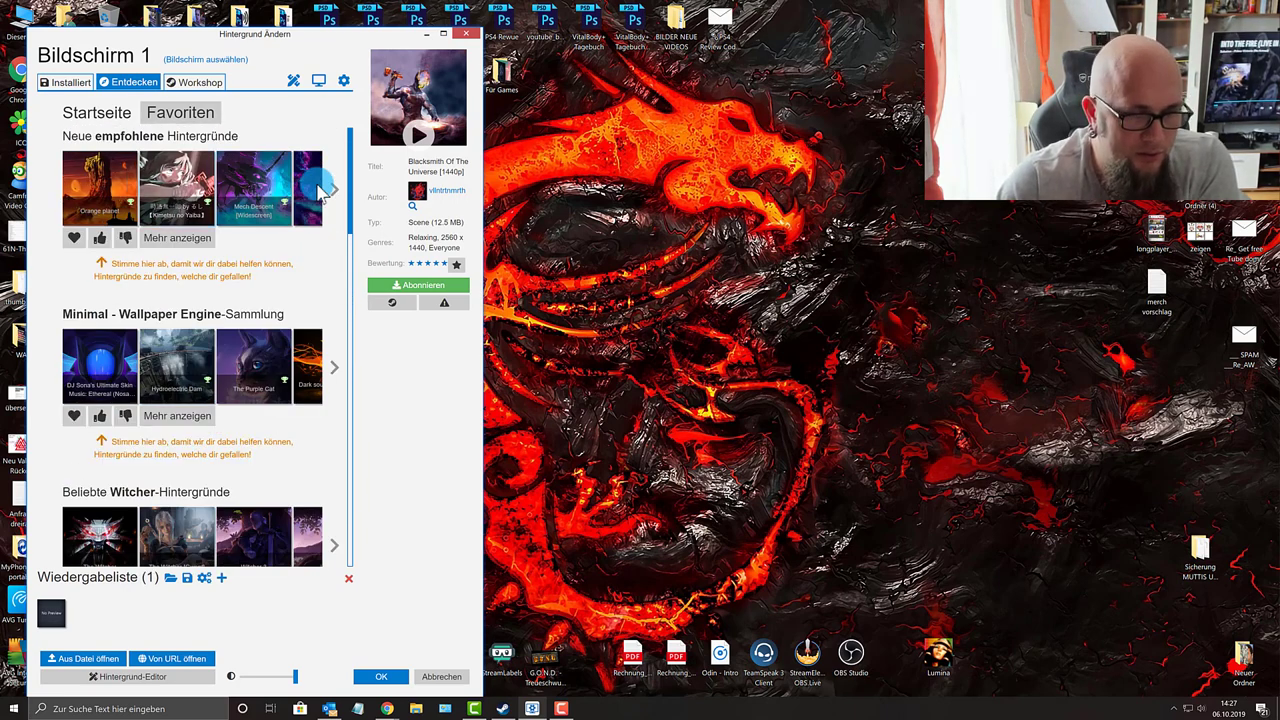
click(108, 113)
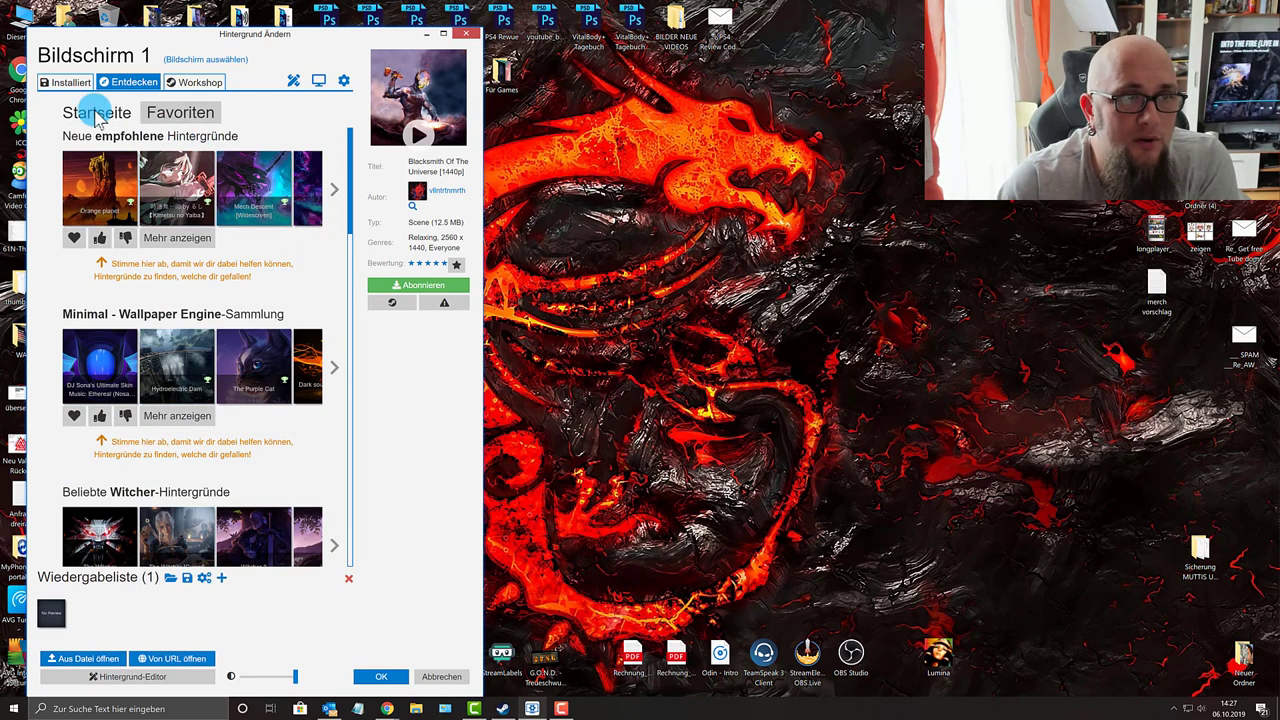
click(170, 113)
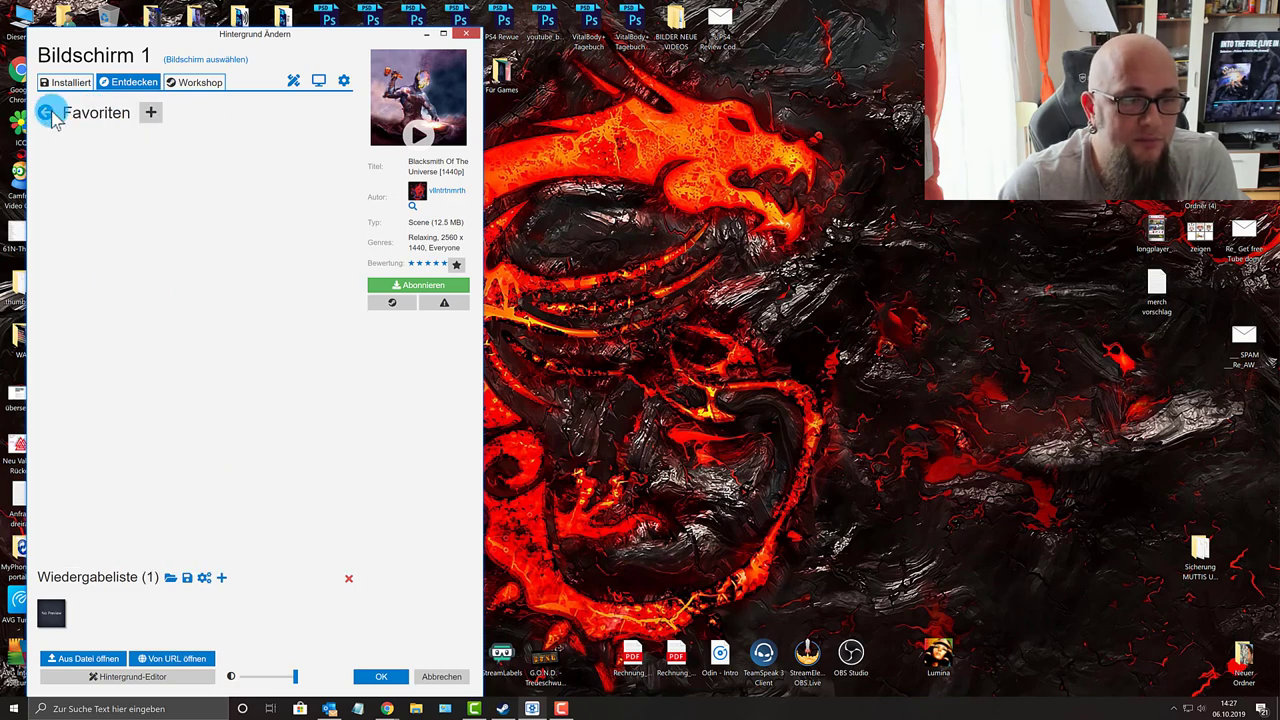
click(152, 113)
click(396, 179)
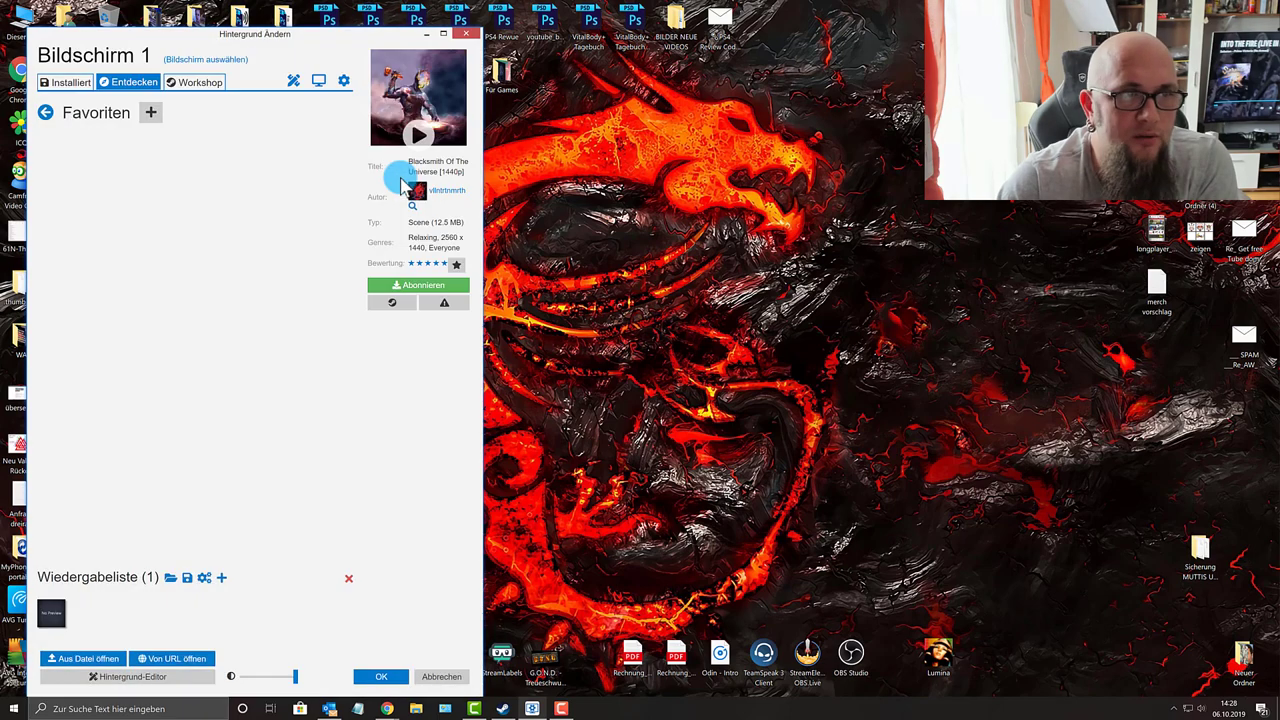
click(47, 114)
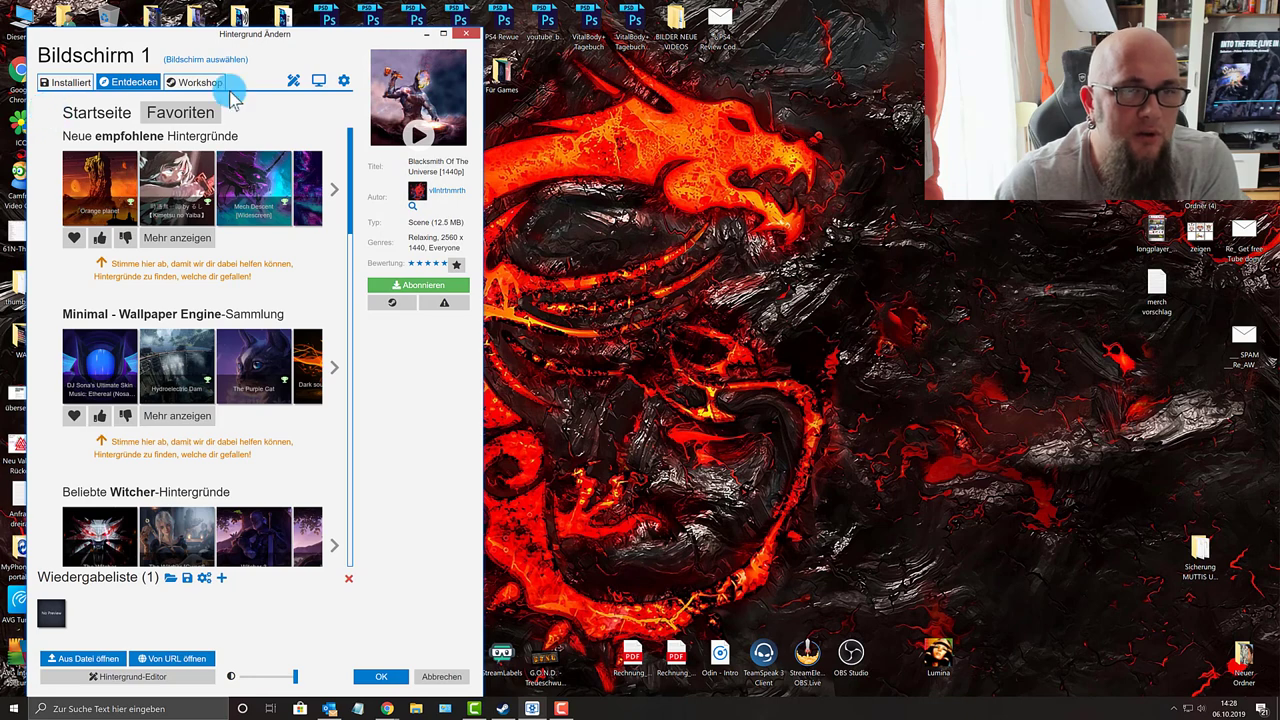
Look at the monitor arrangement in the screen selection and close it again.
click(318, 81)
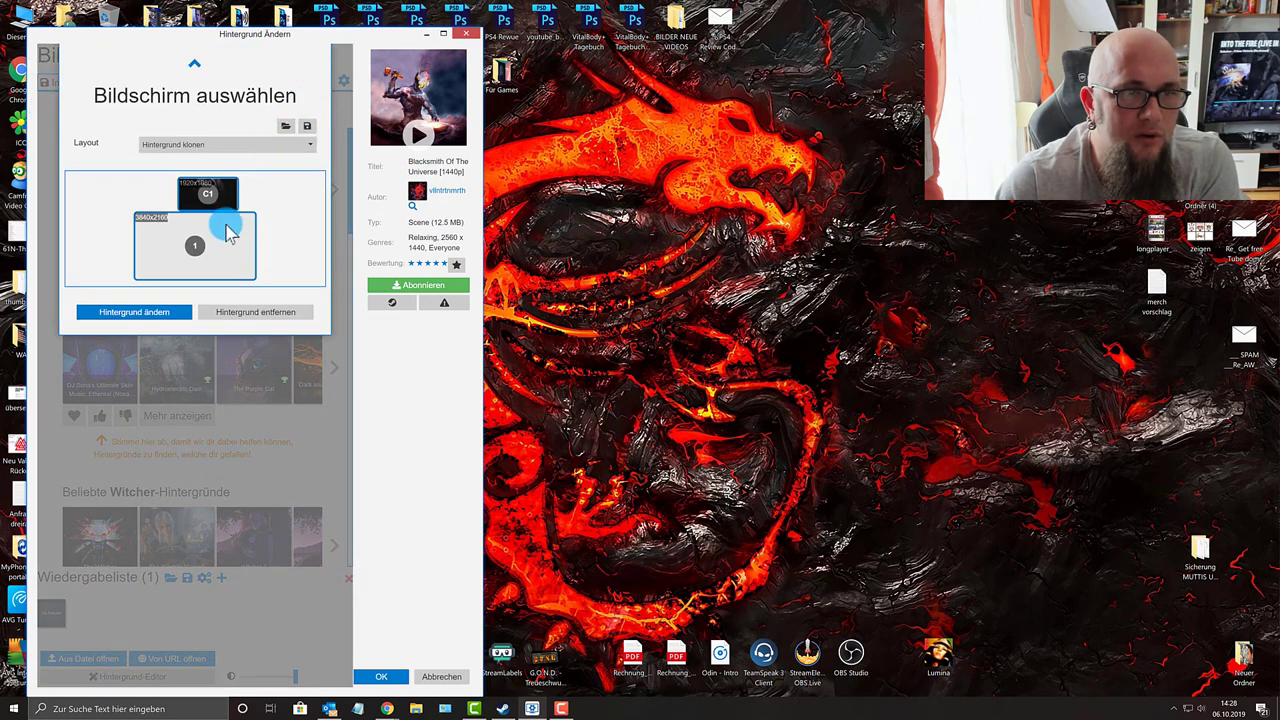
click(212, 254)
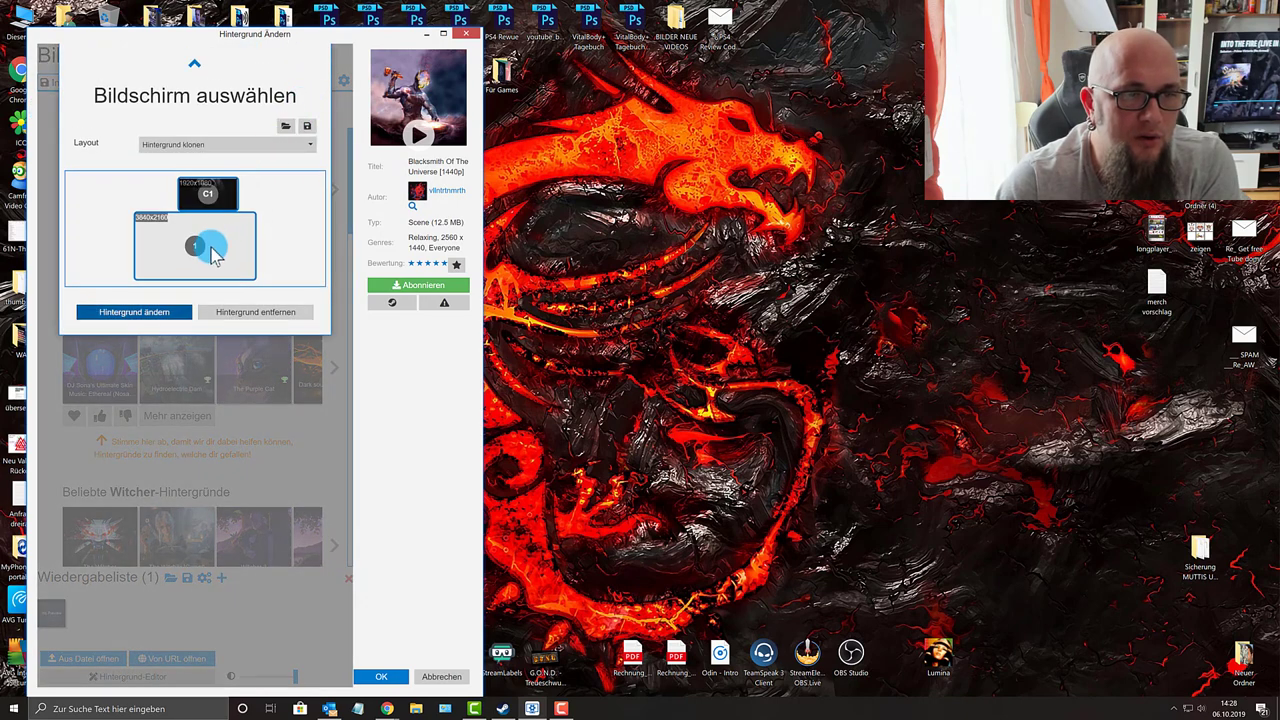
click(333, 368)
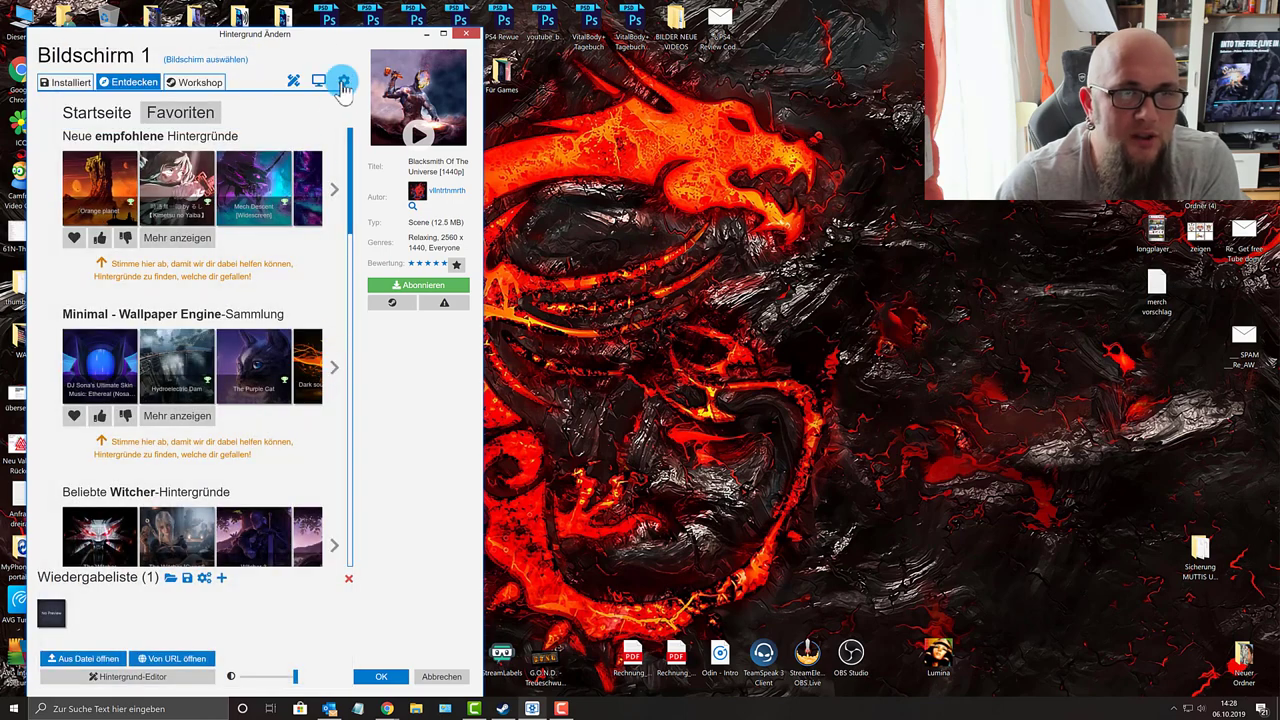
Look through the performance, general, plugins and about settings, toggle starting with Windows on and off, and cancel the settings.
click(343, 83)
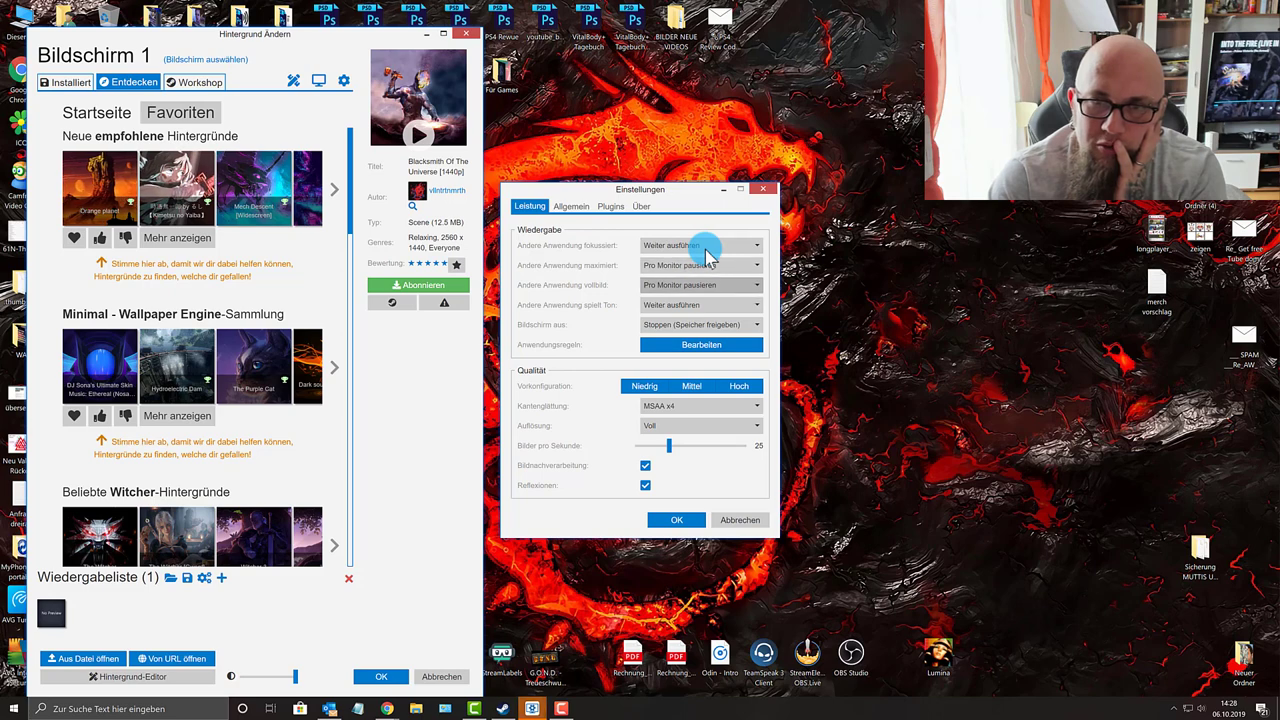
click(584, 209)
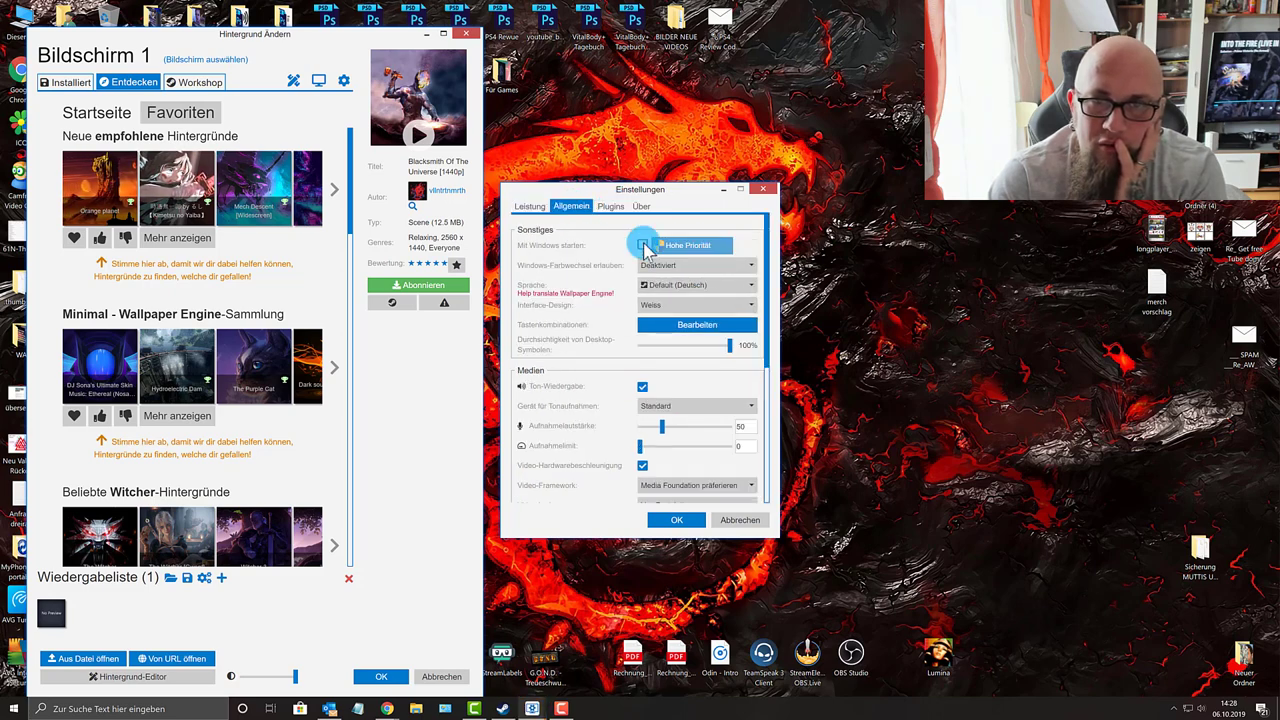
click(643, 246)
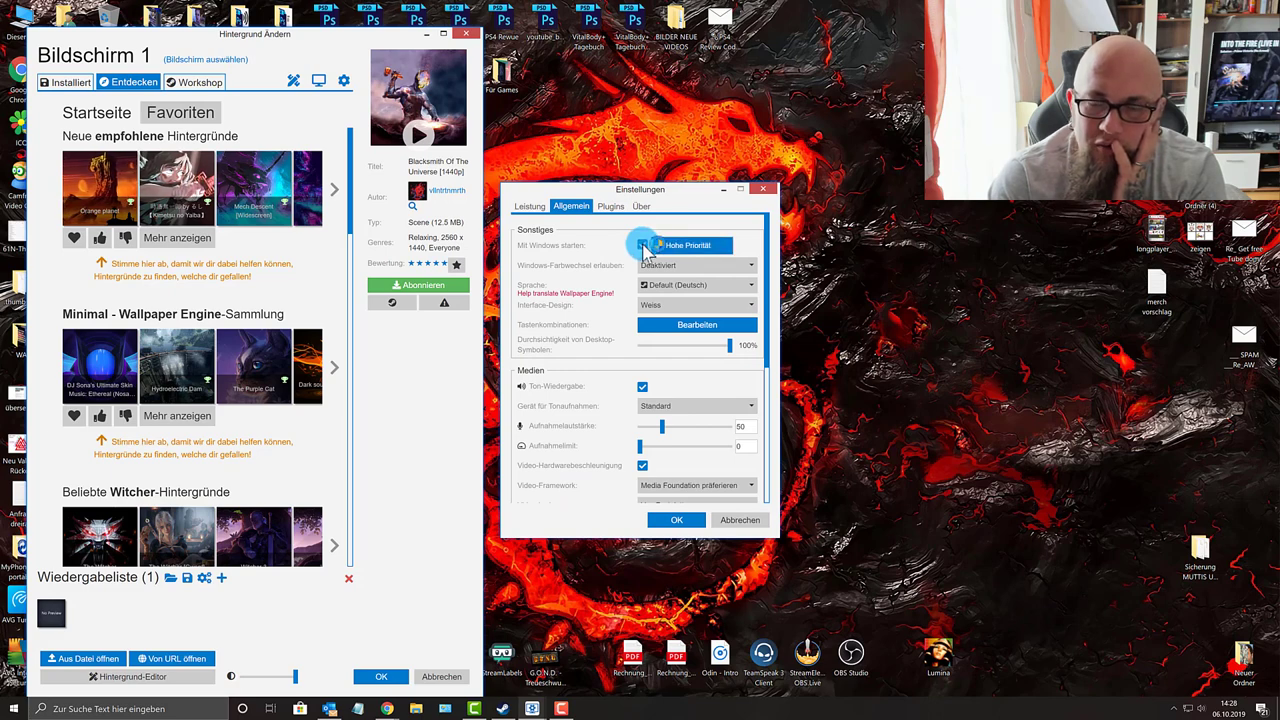
click(643, 246)
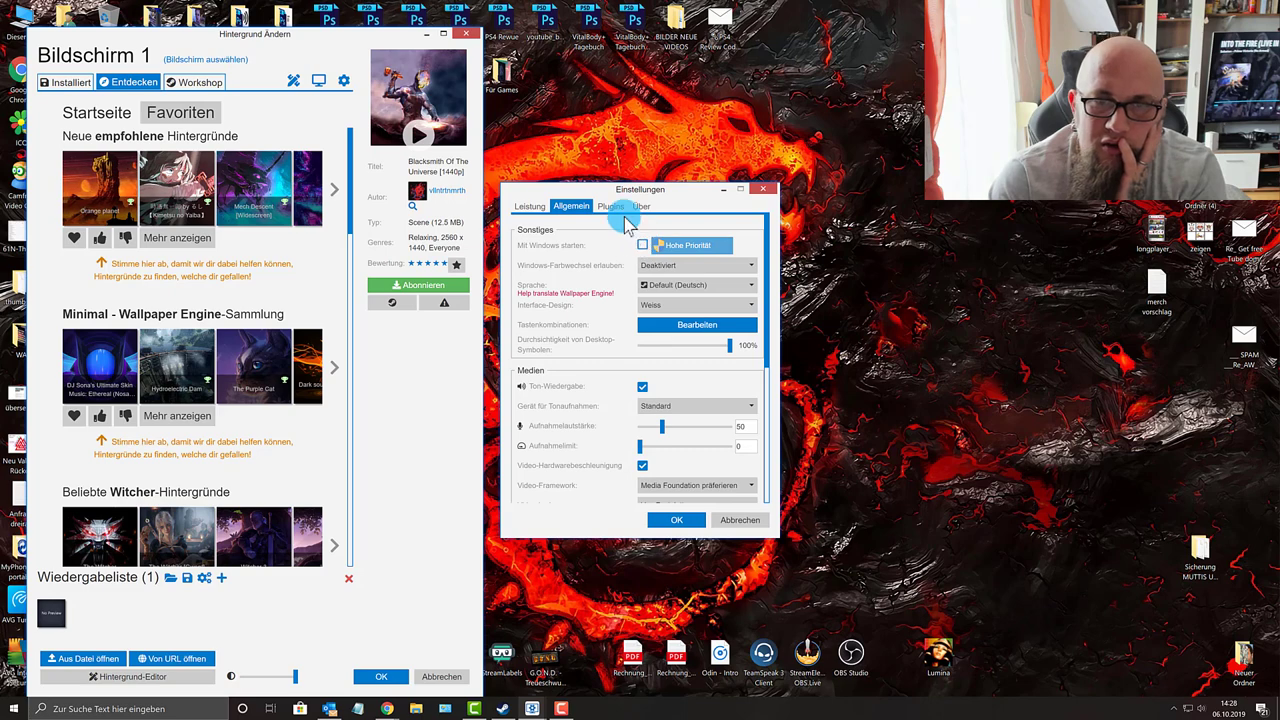
click(619, 208)
click(643, 208)
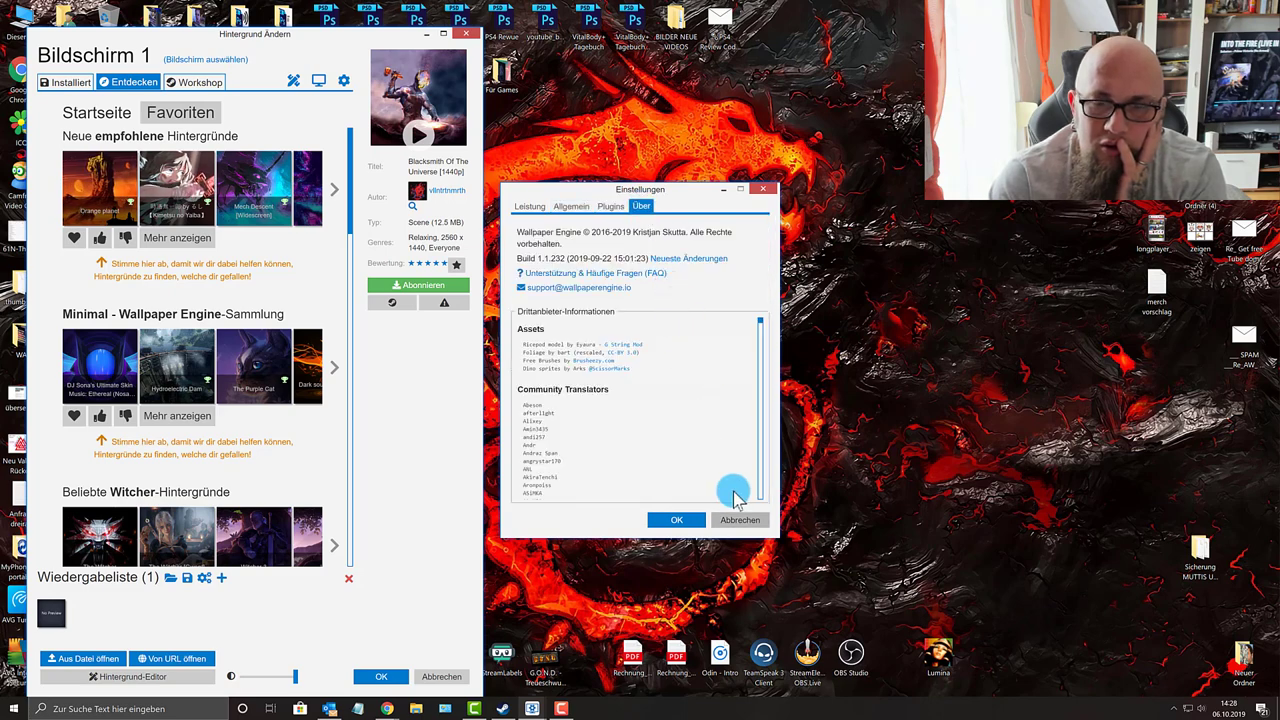
click(740, 518)
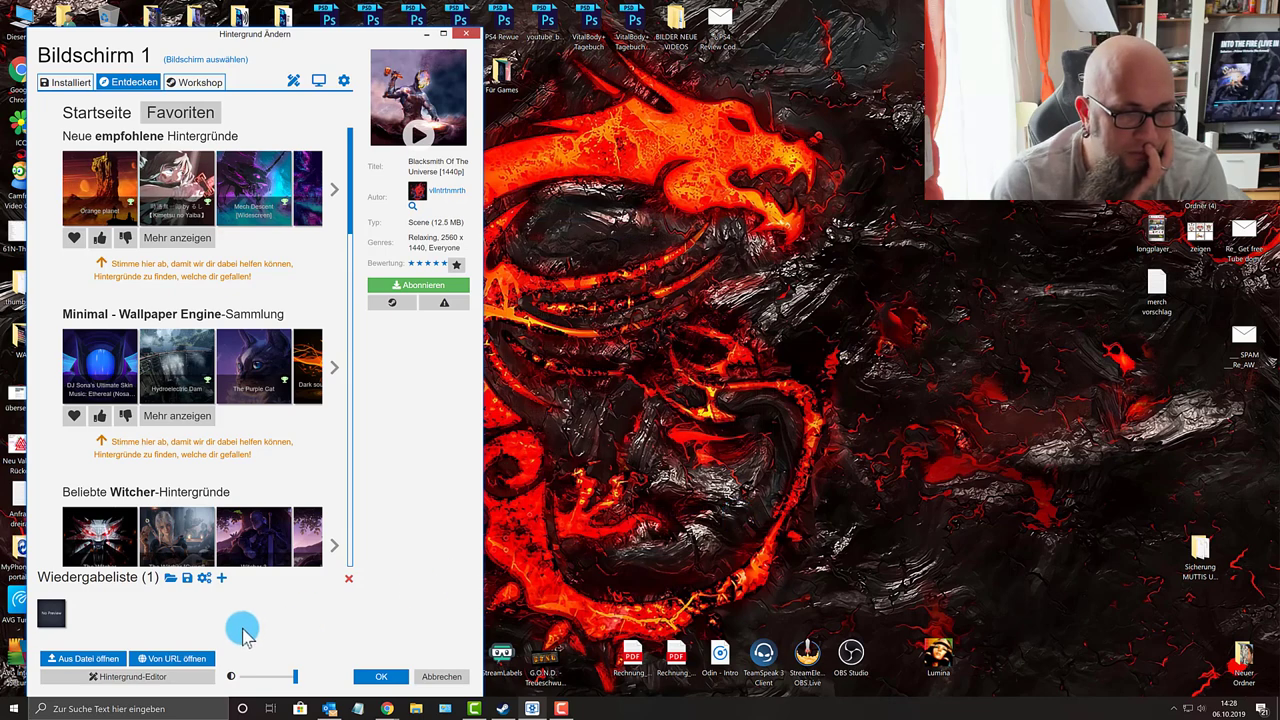
Look briefly at the option for opening a wallpaper from a file and at the wallpaper editor's welcome window, closing both.
click(100, 660)
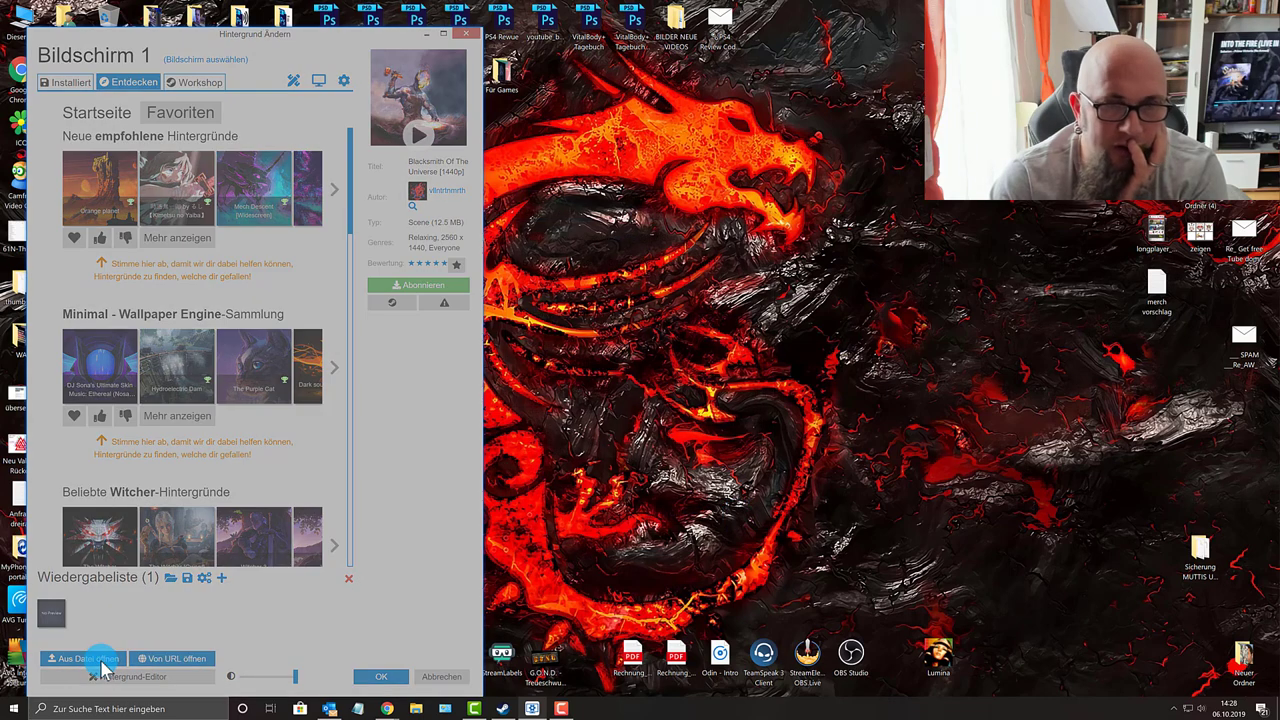
click(390, 10)
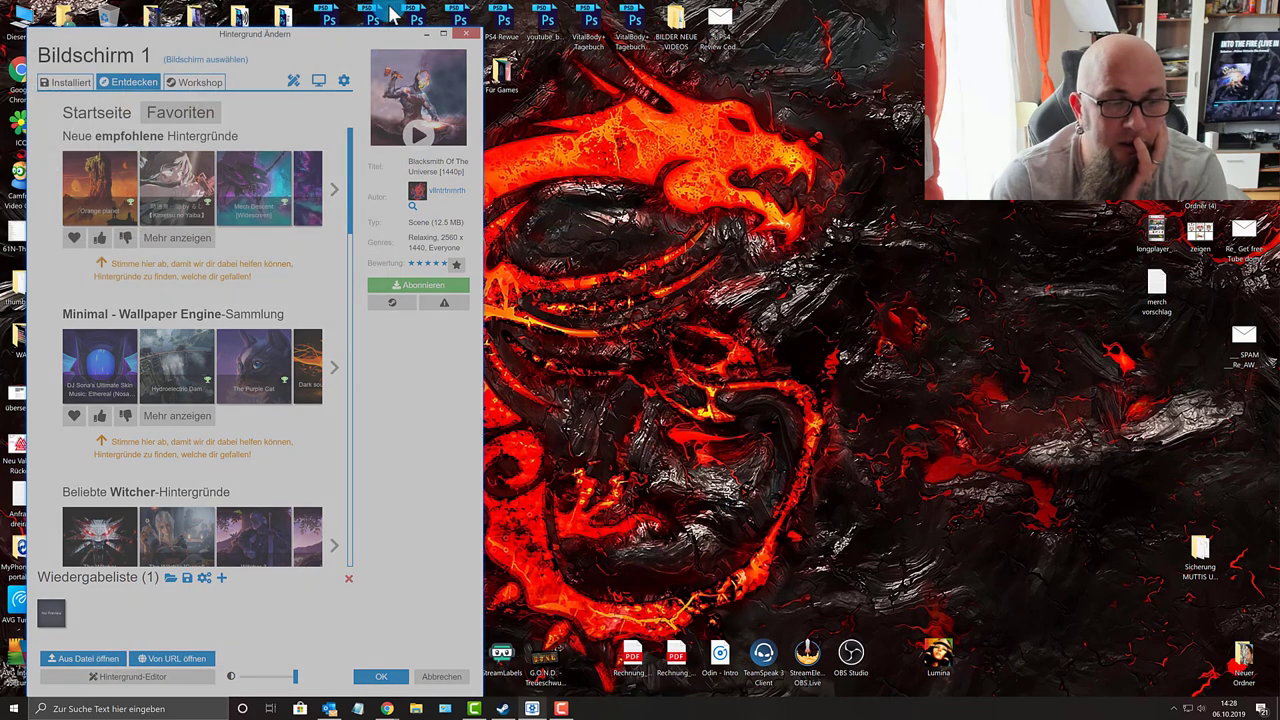
click(130, 677)
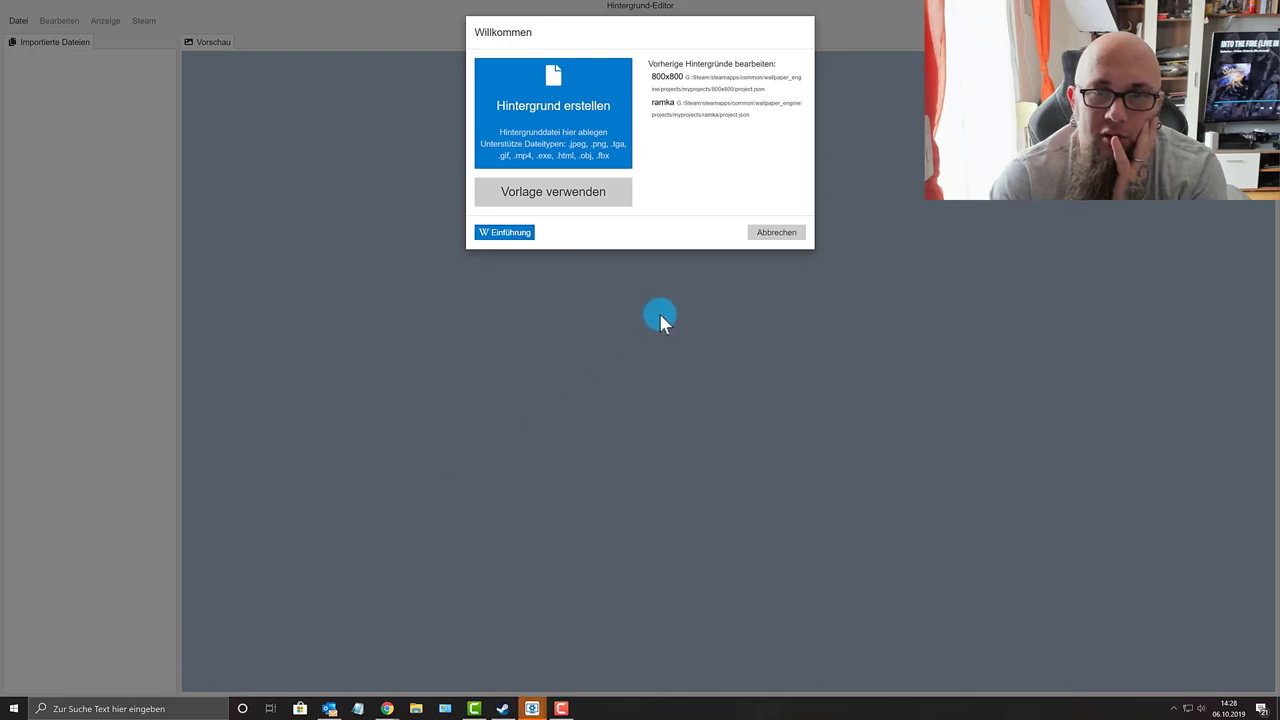
click(774, 234)
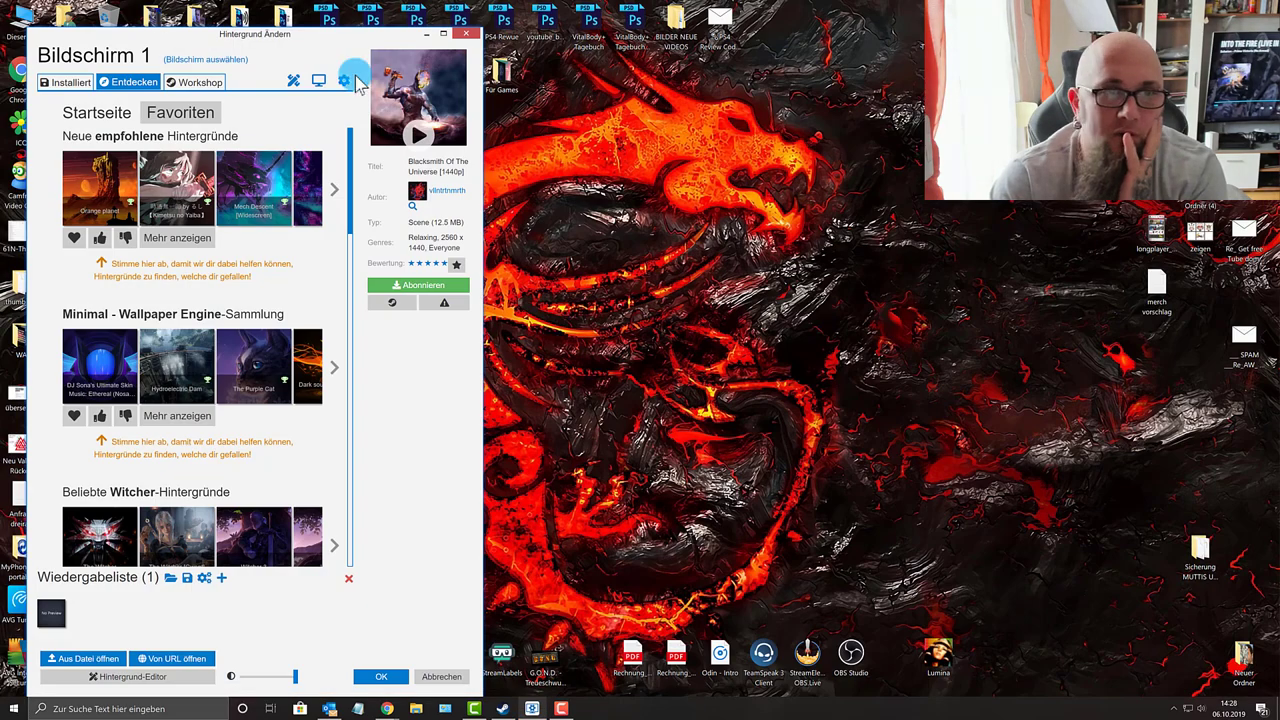
Create a new scene wallpaper in the editor from 800x800.jpg in the Pictures folder, with the project name 800x800.
click(297, 80)
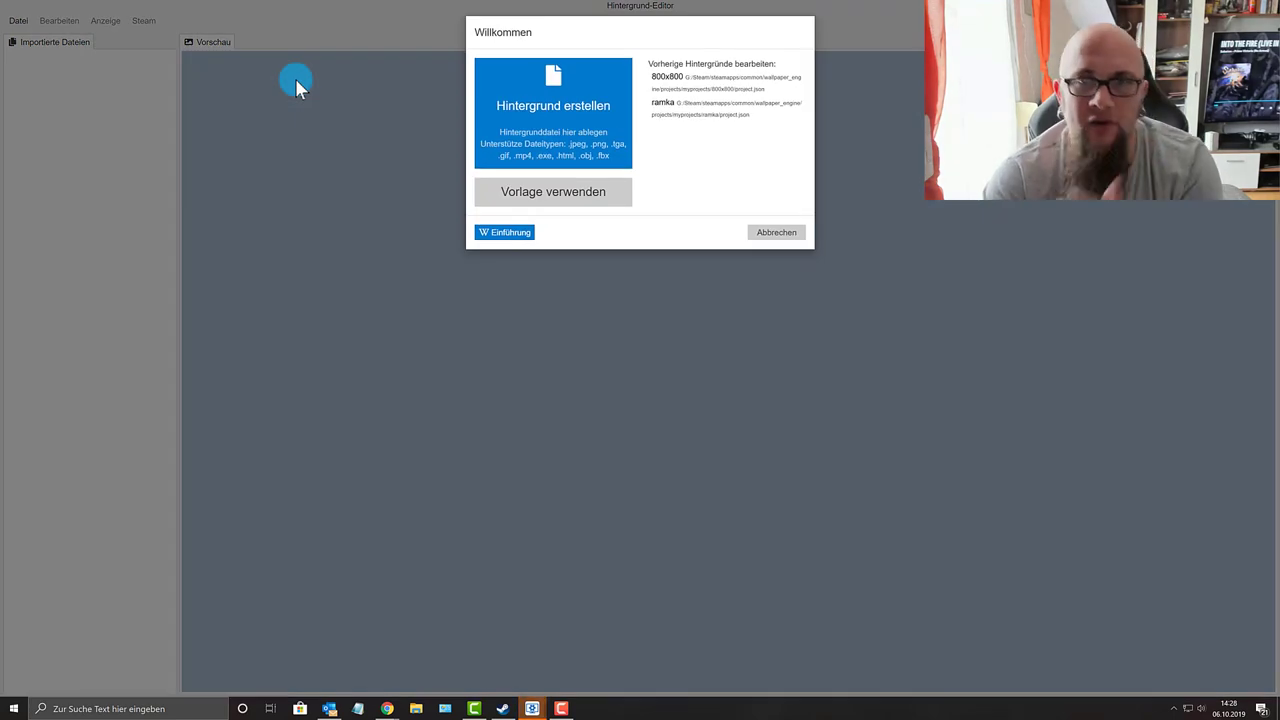
click(567, 139)
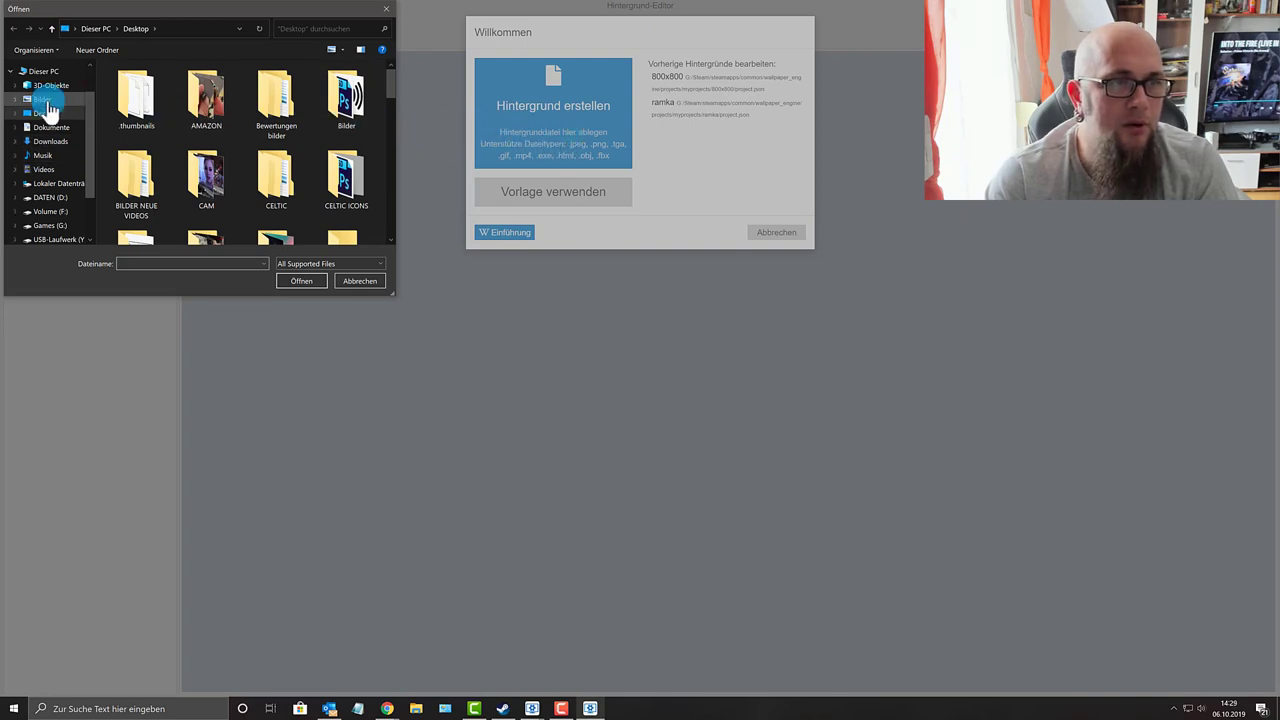
click(45, 101)
double_click(217, 215)
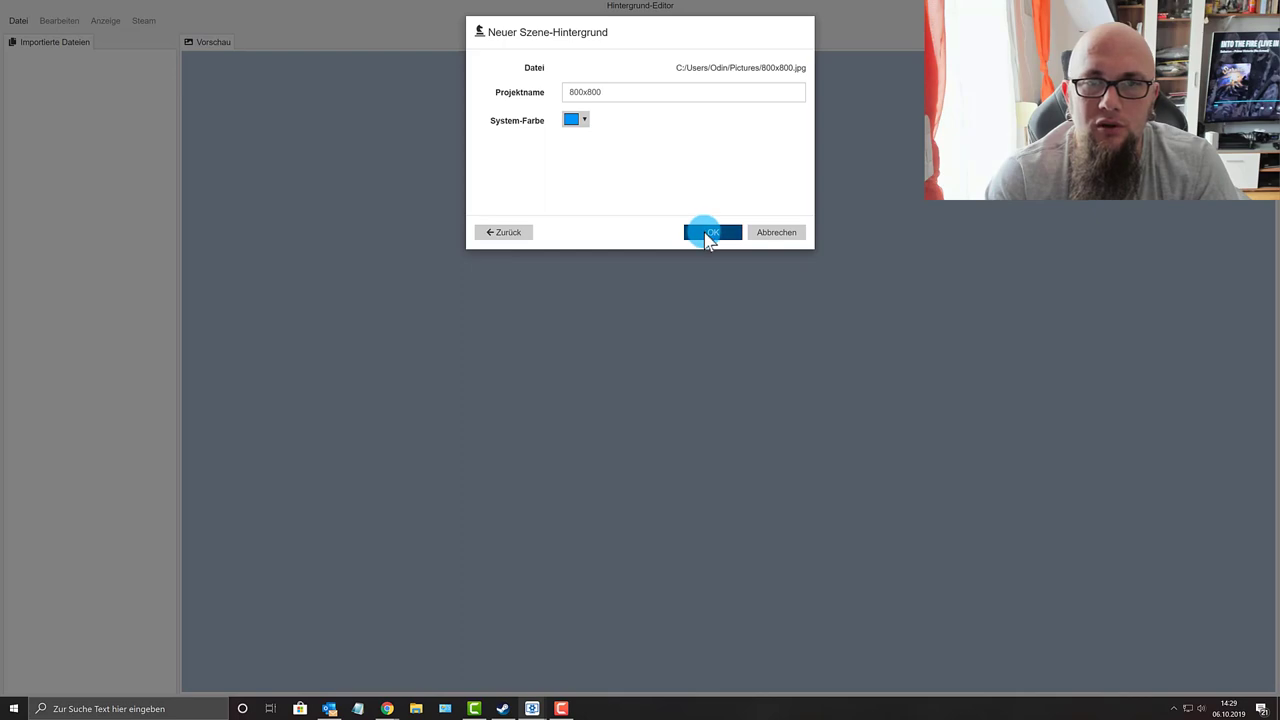
click(706, 234)
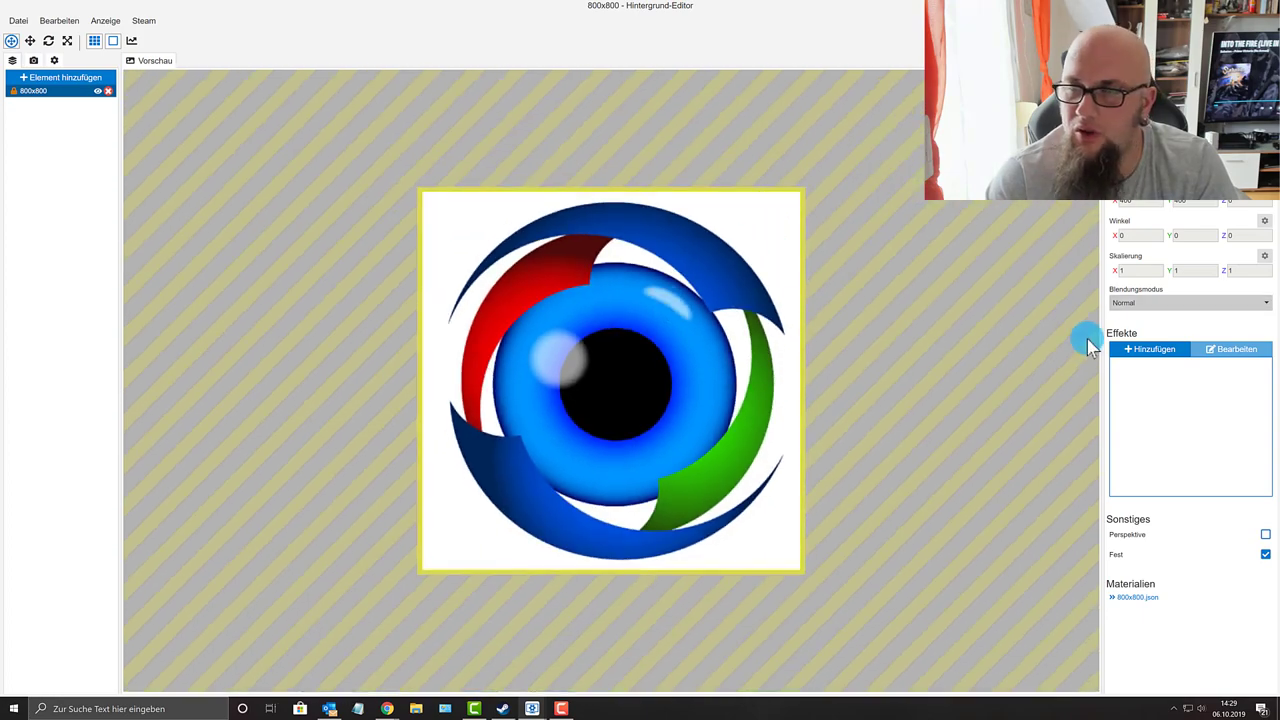
Try the Weichzeichnen effect on the 800x800 layer and delete it from the effects list.
click(1163, 349)
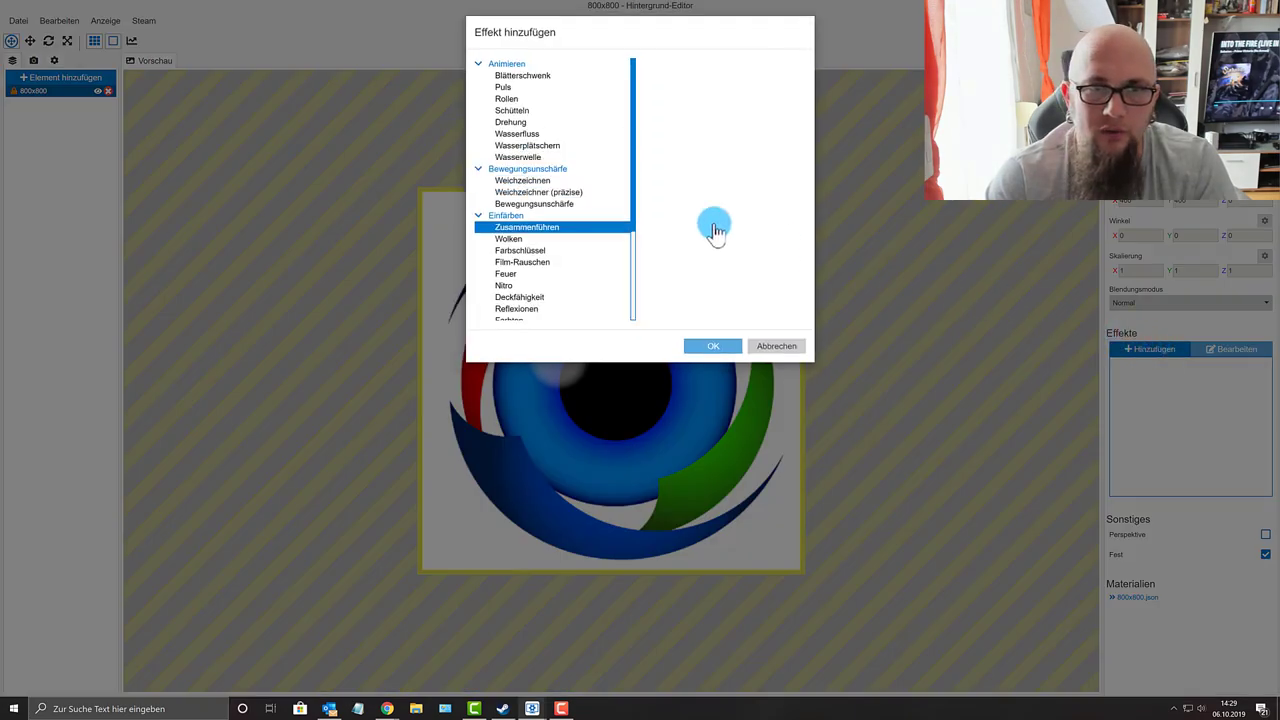
click(540, 180)
click(705, 345)
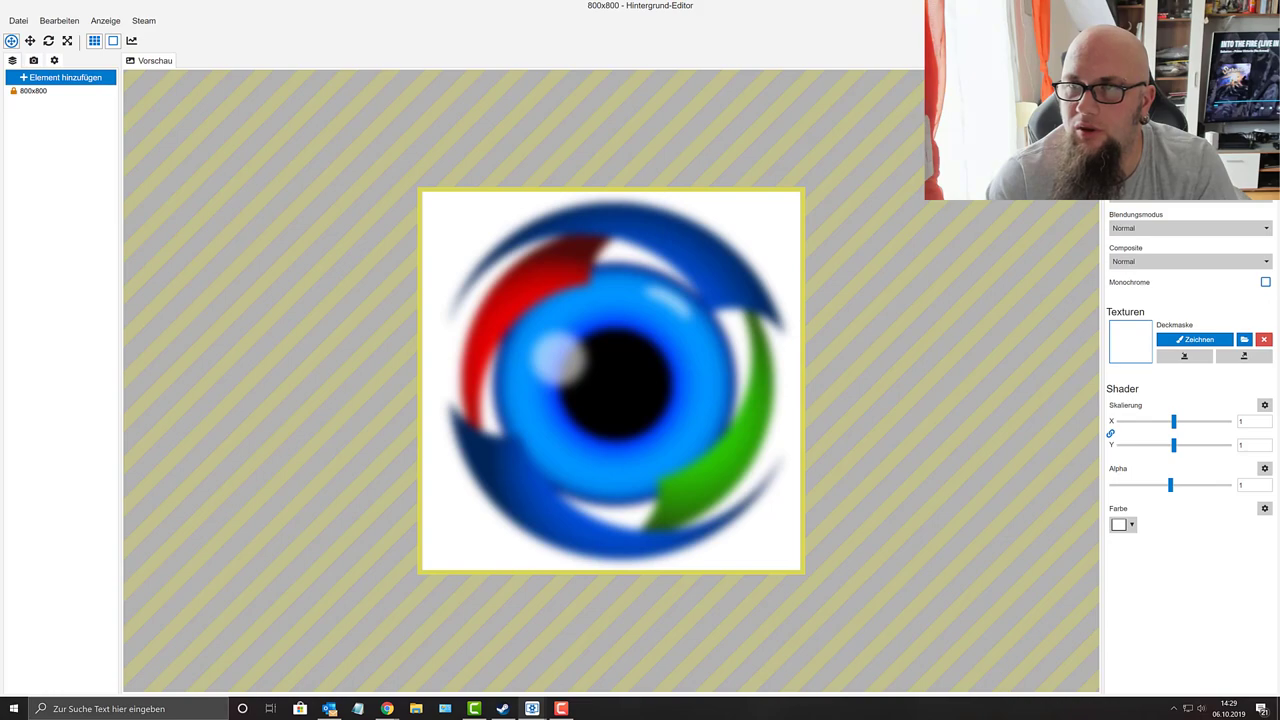
click(40, 90)
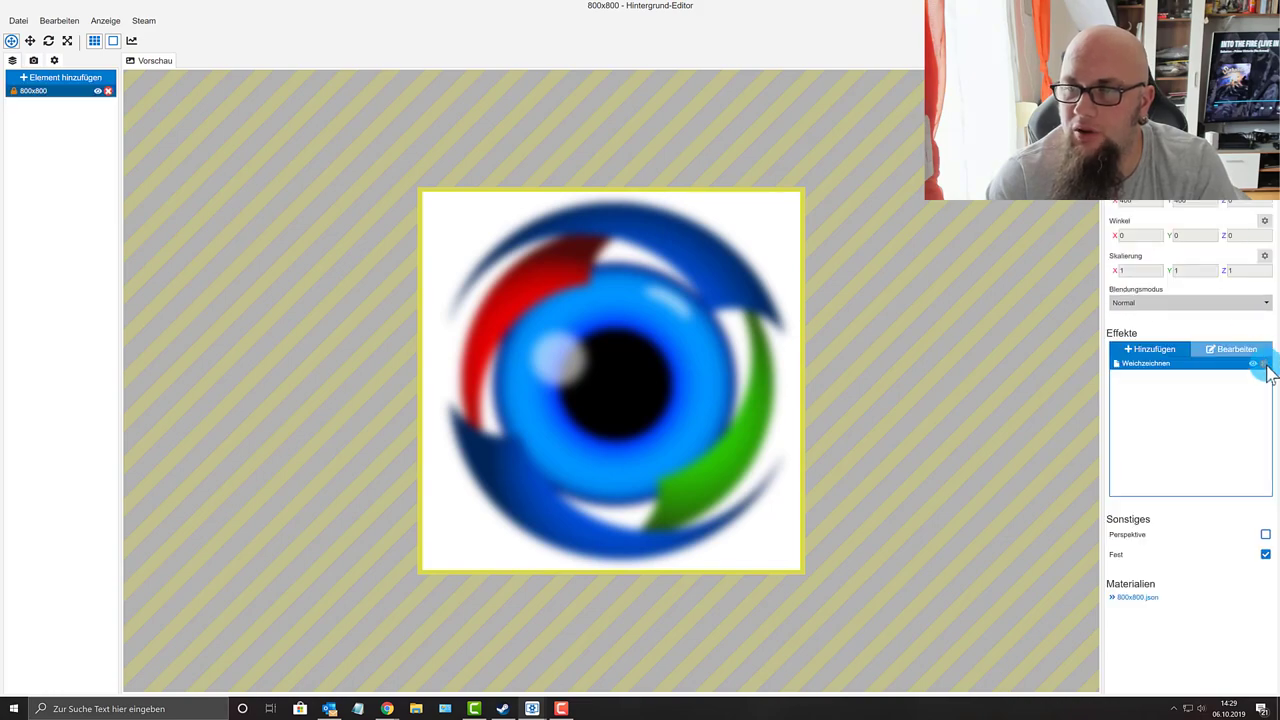
click(1261, 363)
Add the Glanz effect from the Verbessern category to the 800x800 layer.
click(1148, 349)
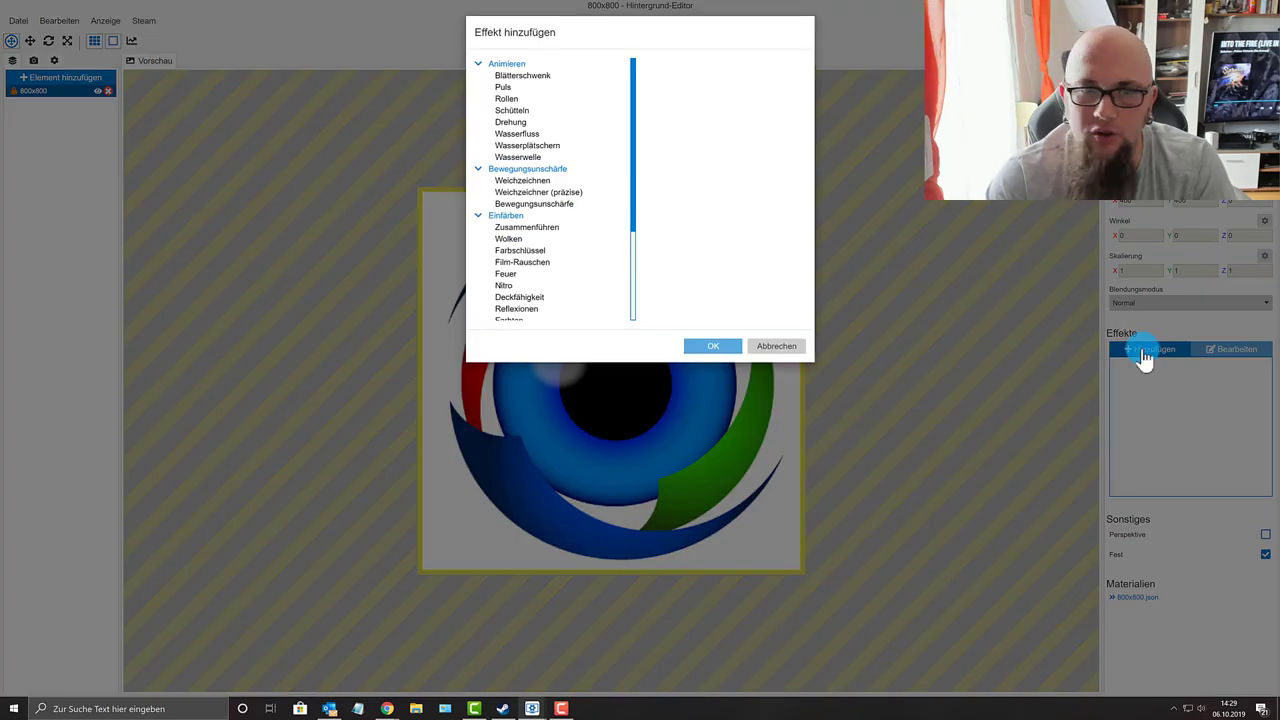
scroll(1100, 354, down, 3)
click(518, 316)
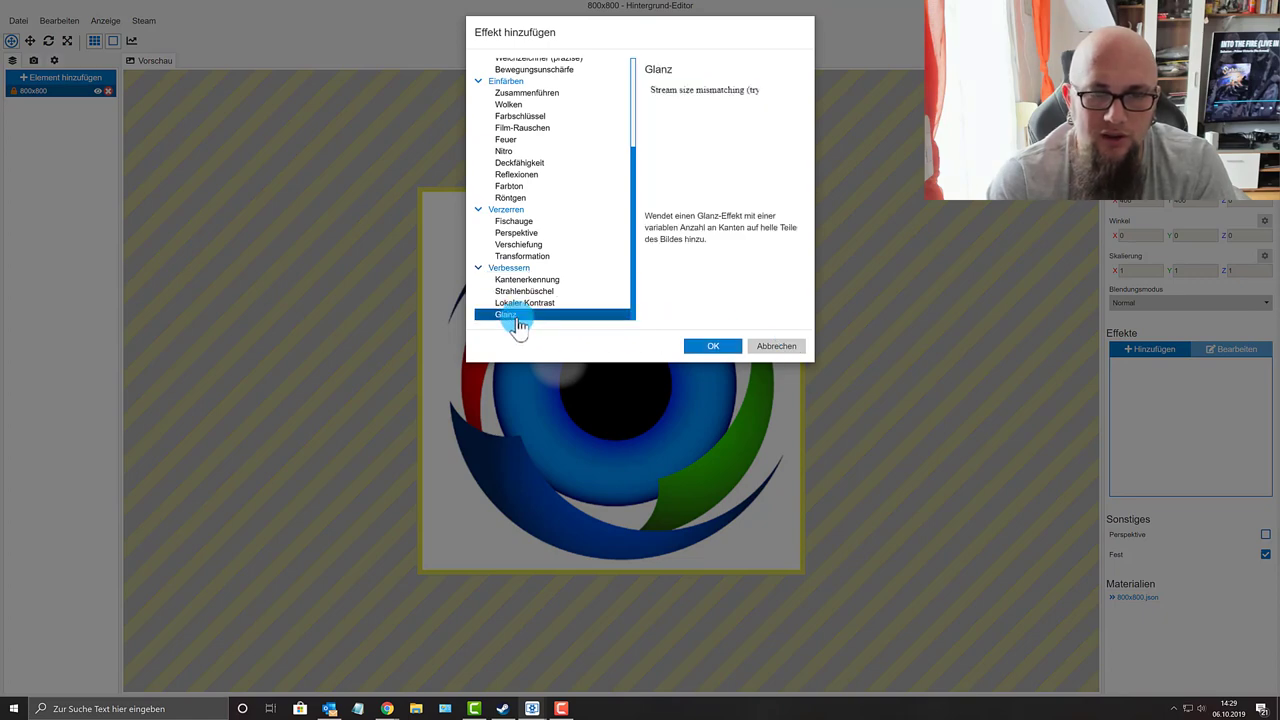
click(710, 345)
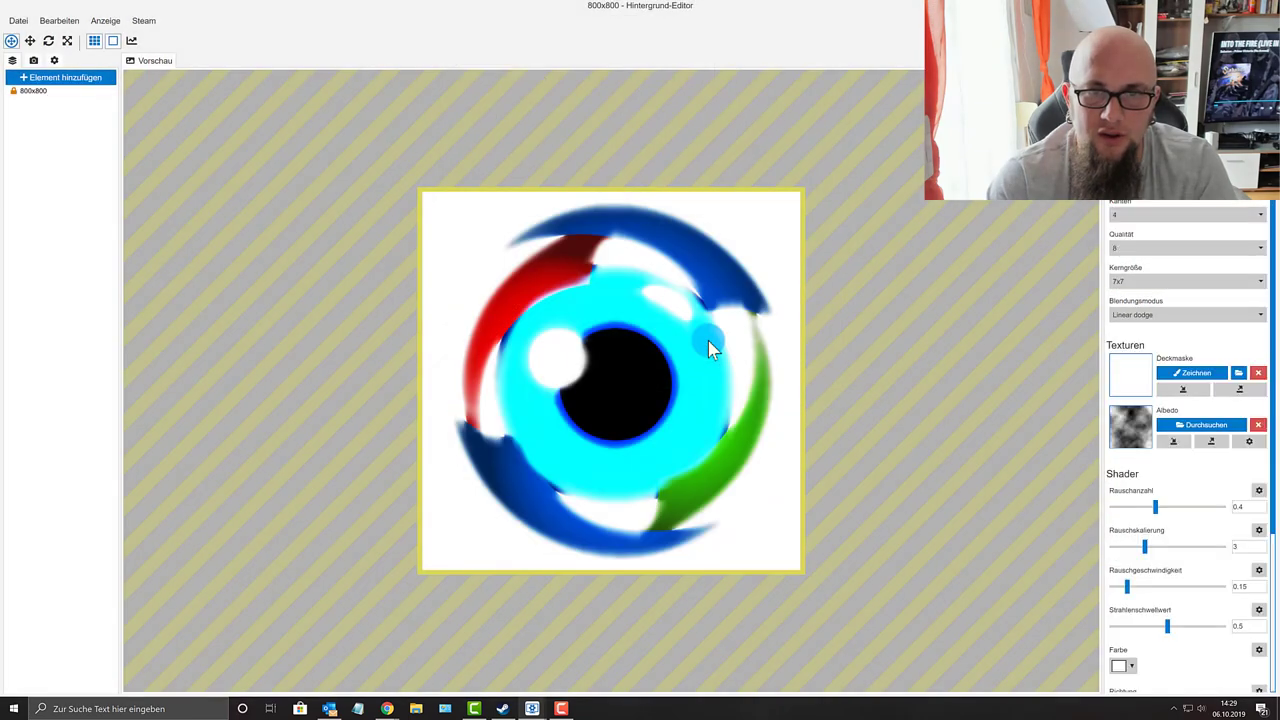
Set the Glanz effect's Rauschanzahl to 1, Rauschskalierung to 3.59, Rauschgeschwindigkeit to 0.05 and Strahlenschwellwert to 0.55.
drag(1155, 507, 1240, 512)
drag(1144, 546, 1084, 604)
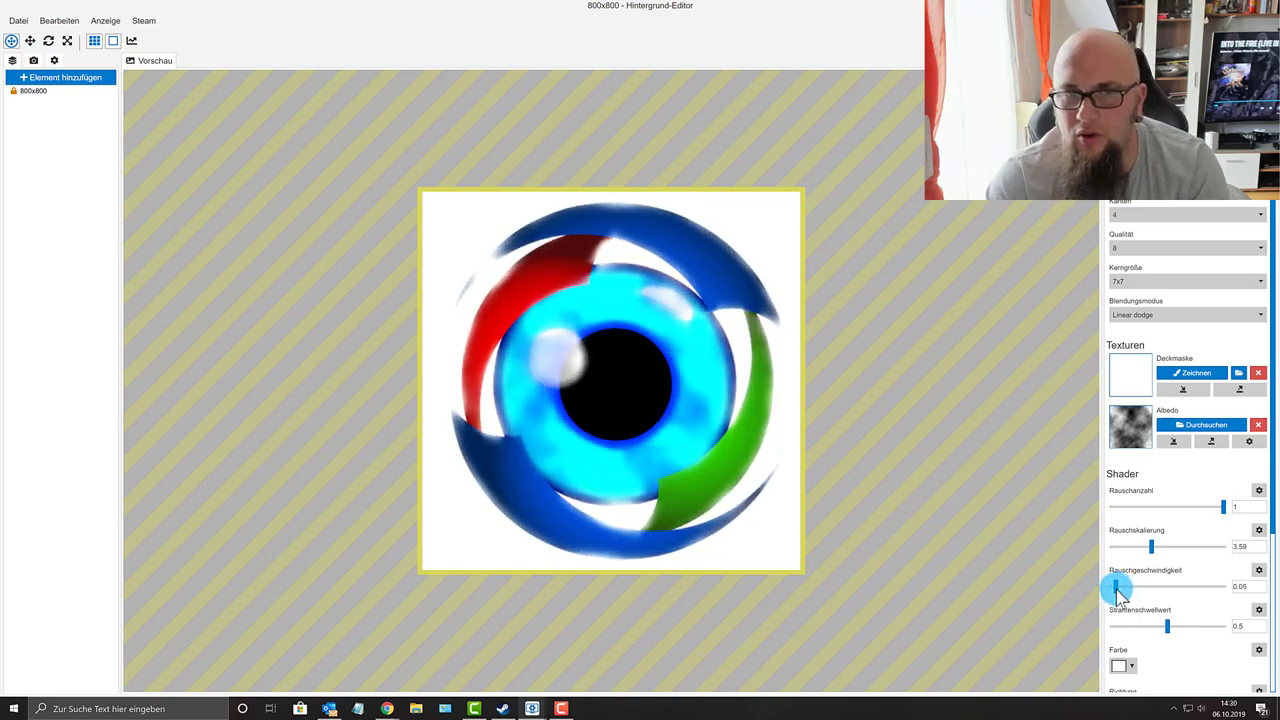
click(1168, 626)
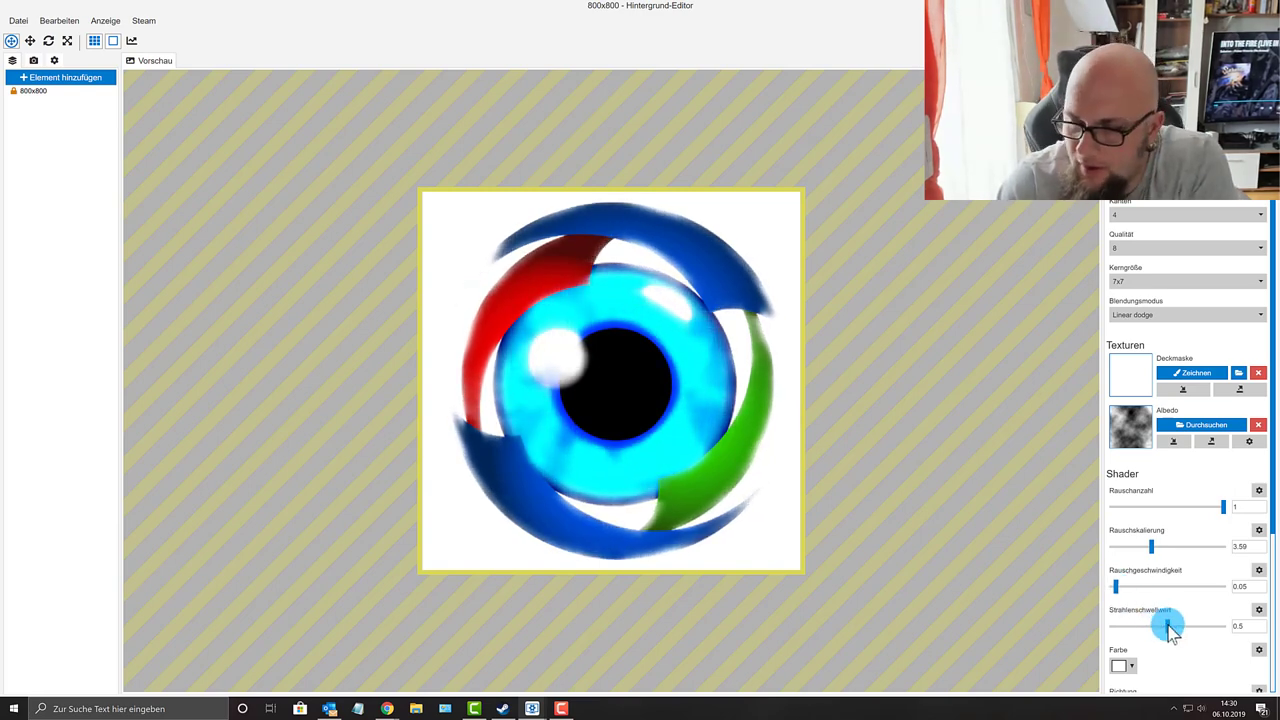
drag(1170, 630, 1240, 645)
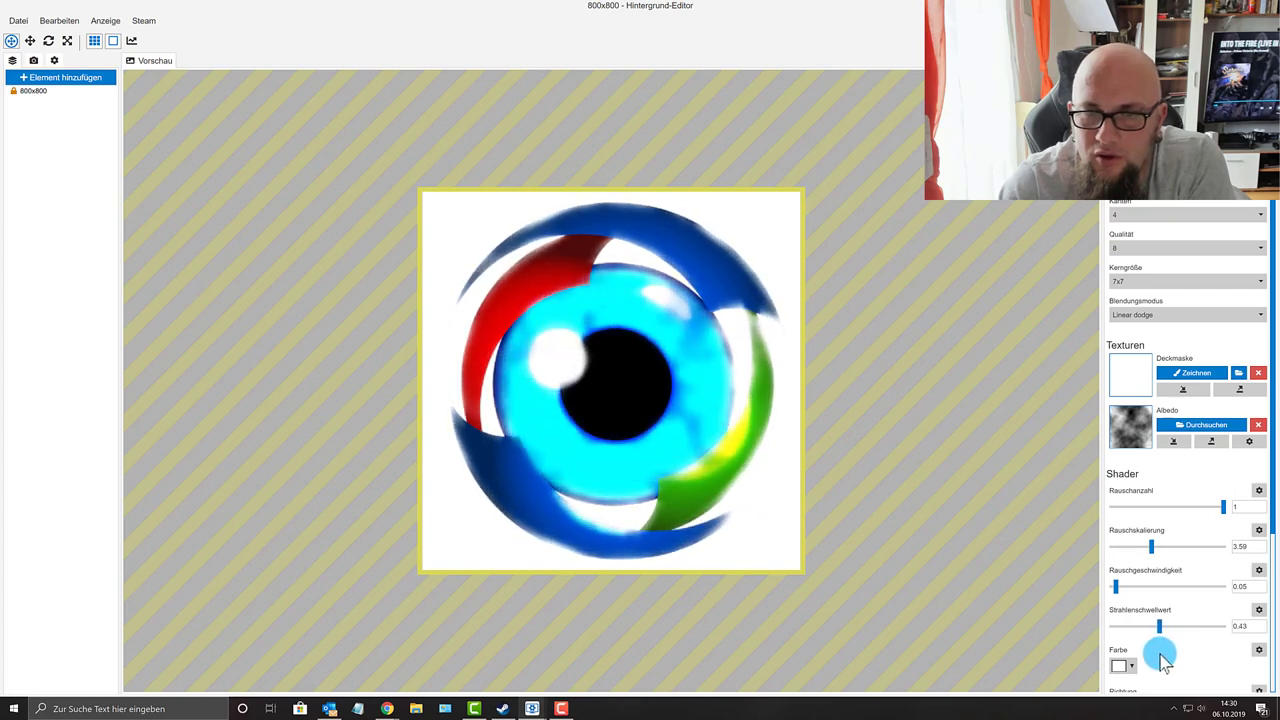
drag(1167, 652, 1145, 650)
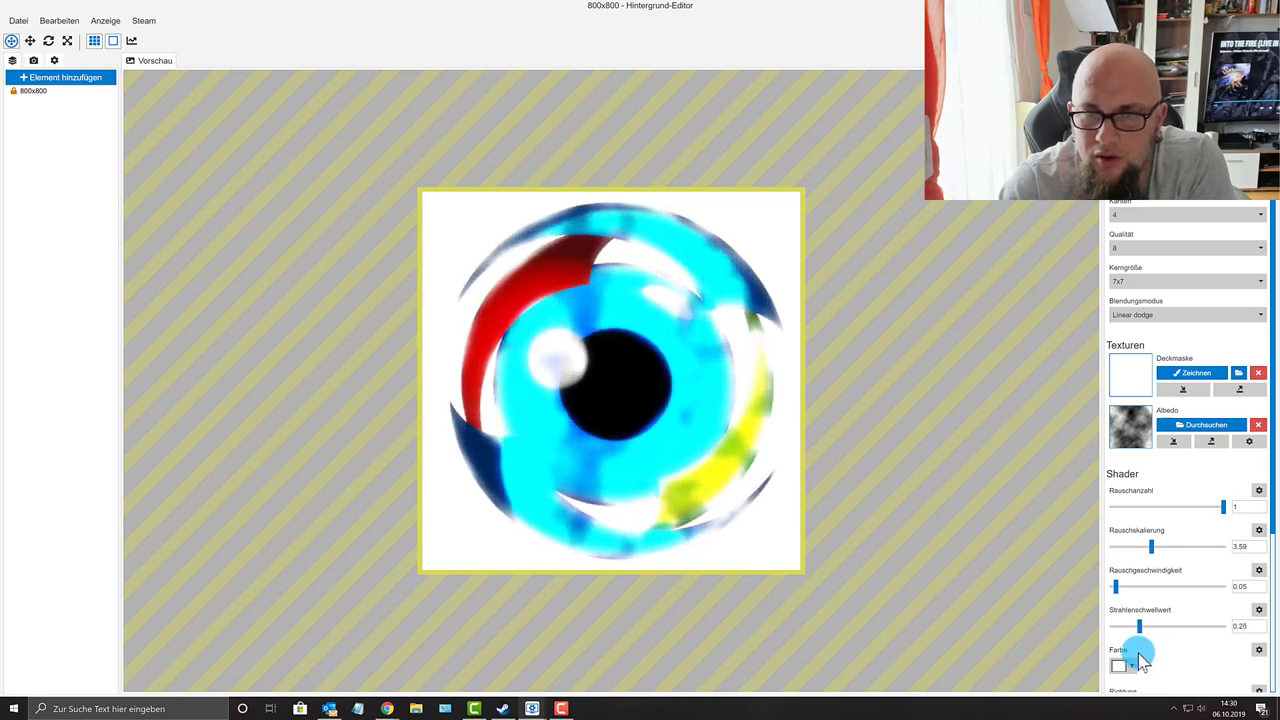
drag(1130, 660, 1165, 645)
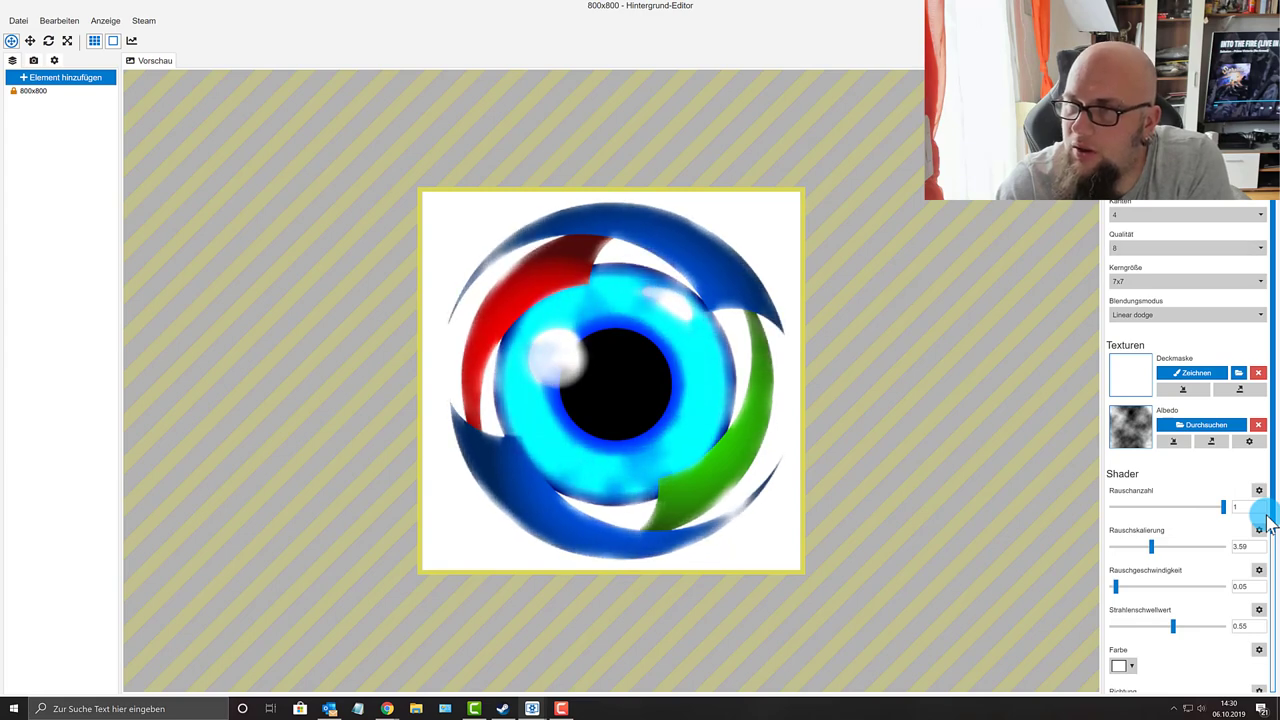
Add the Drehung animation effect to the 800x800 layer and save the project.
click(40, 90)
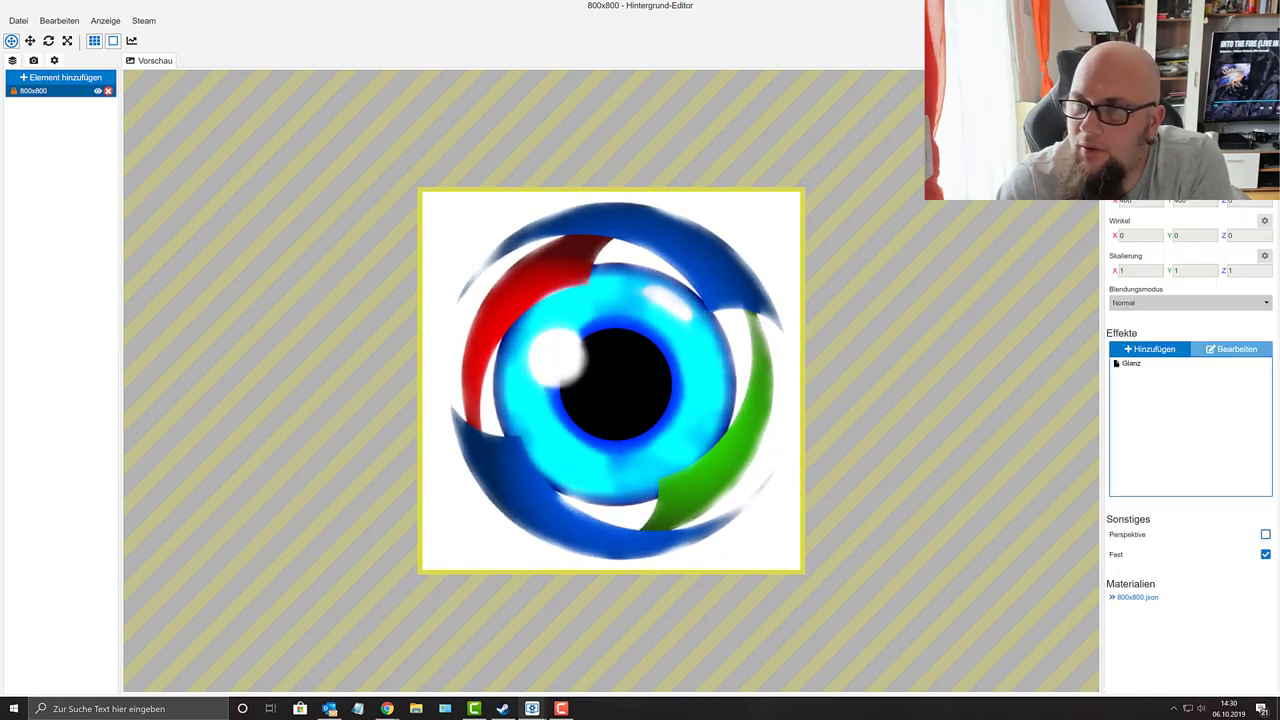
click(1151, 355)
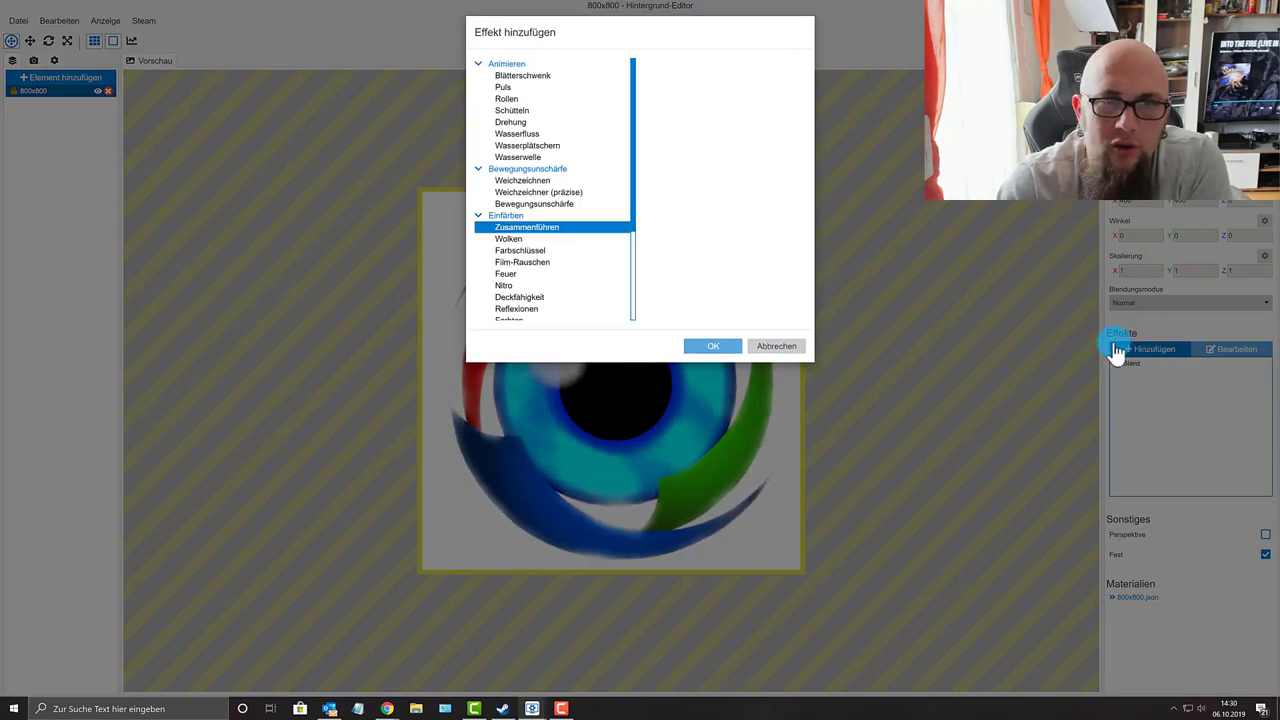
click(512, 124)
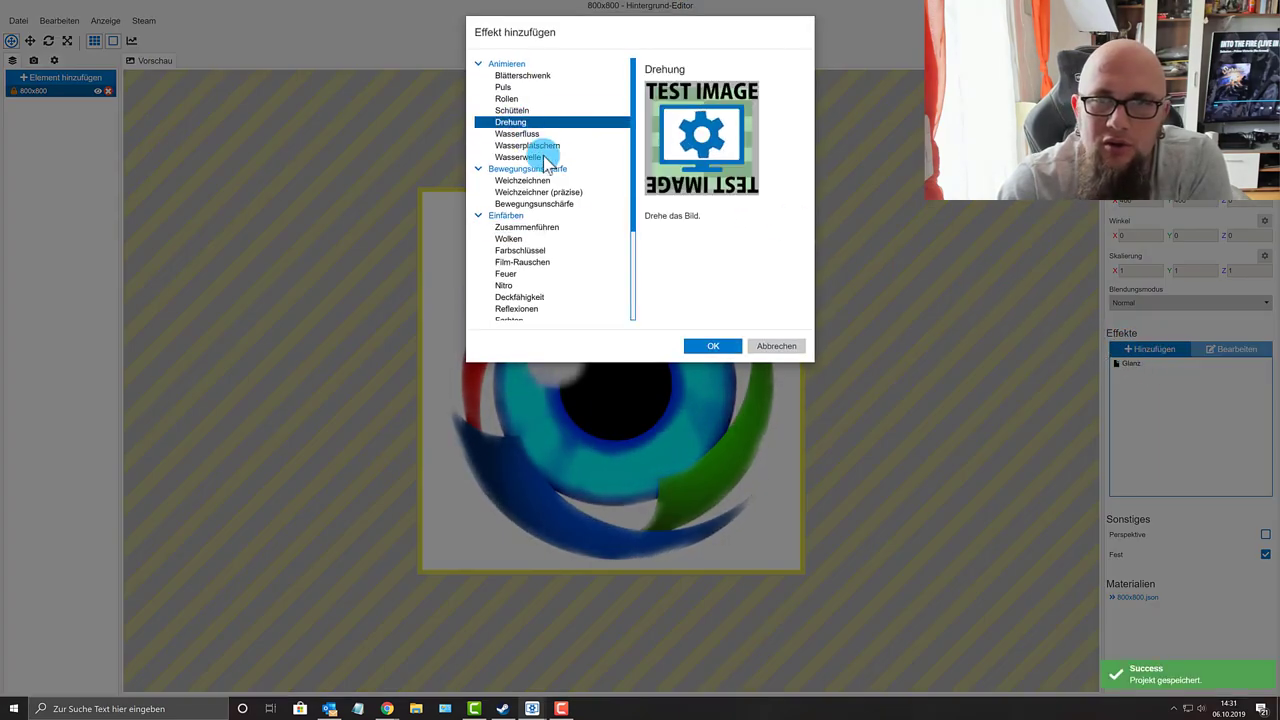
click(713, 348)
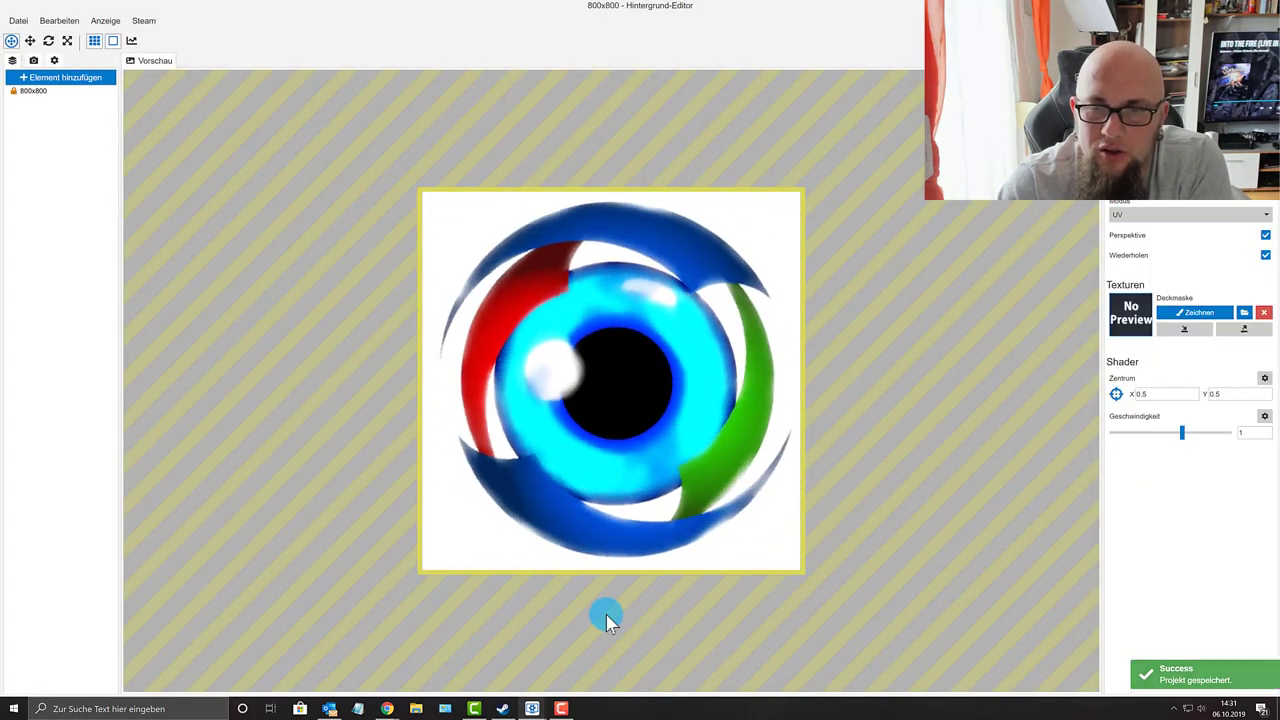
click(793, 550)
key(ctrl+s)
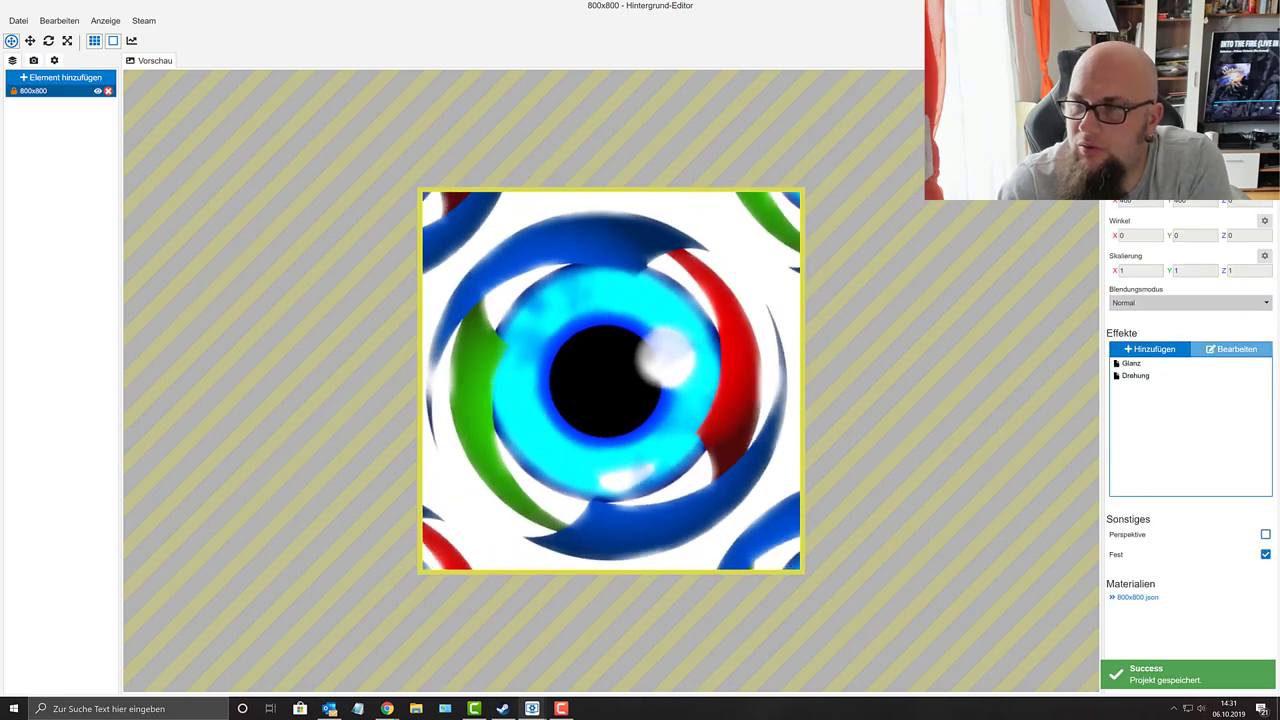
Add the Film-Rauschen effect from the Einfärben category to the 800x800 layer.
click(1152, 324)
click(1150, 348)
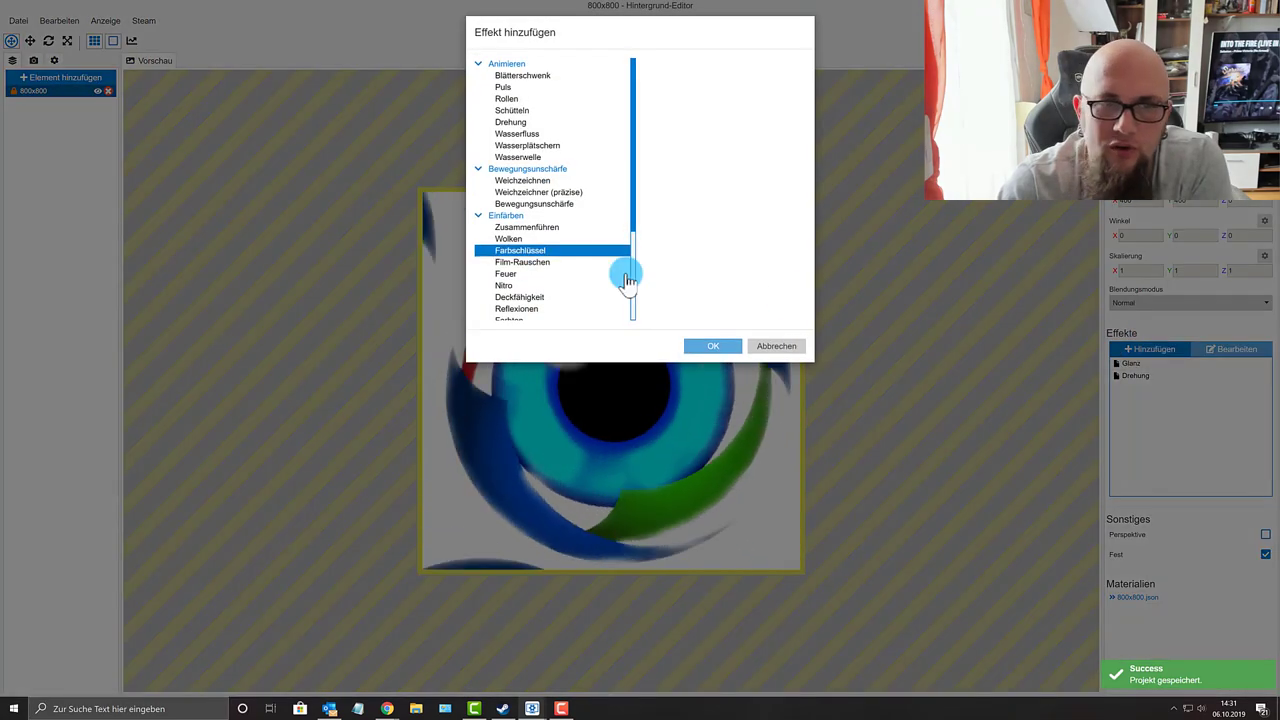
click(560, 272)
click(559, 262)
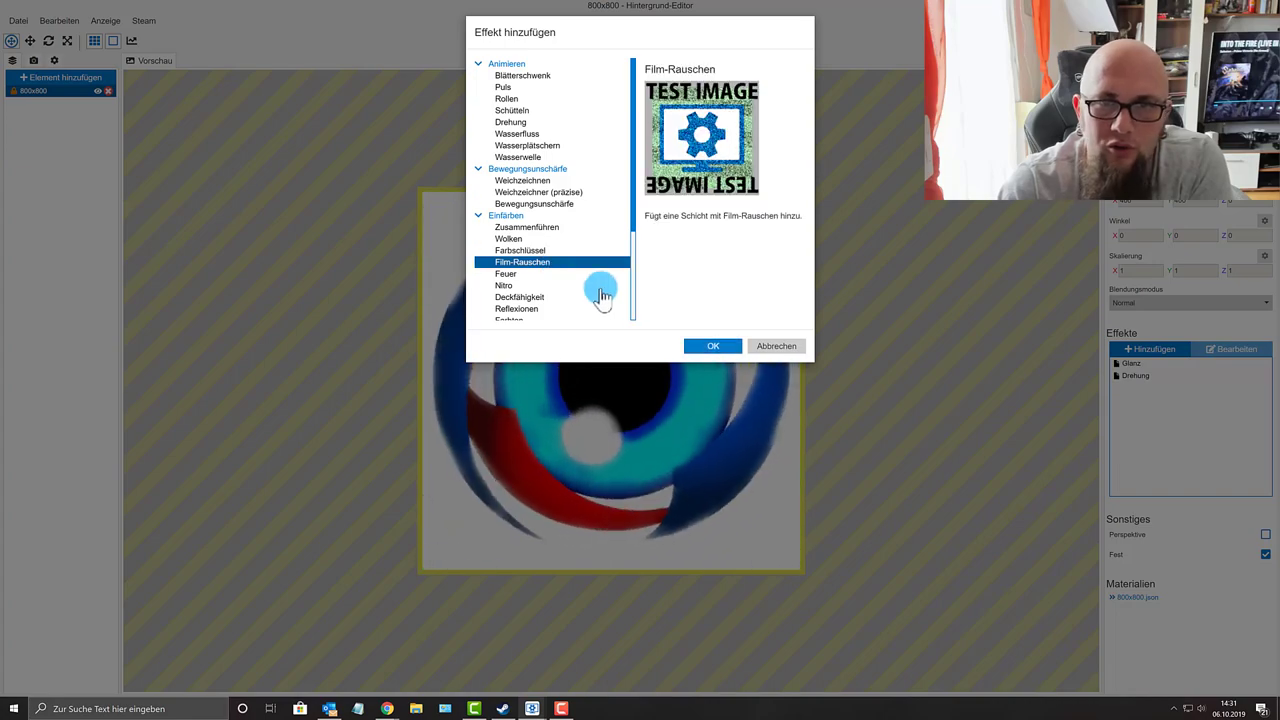
click(712, 346)
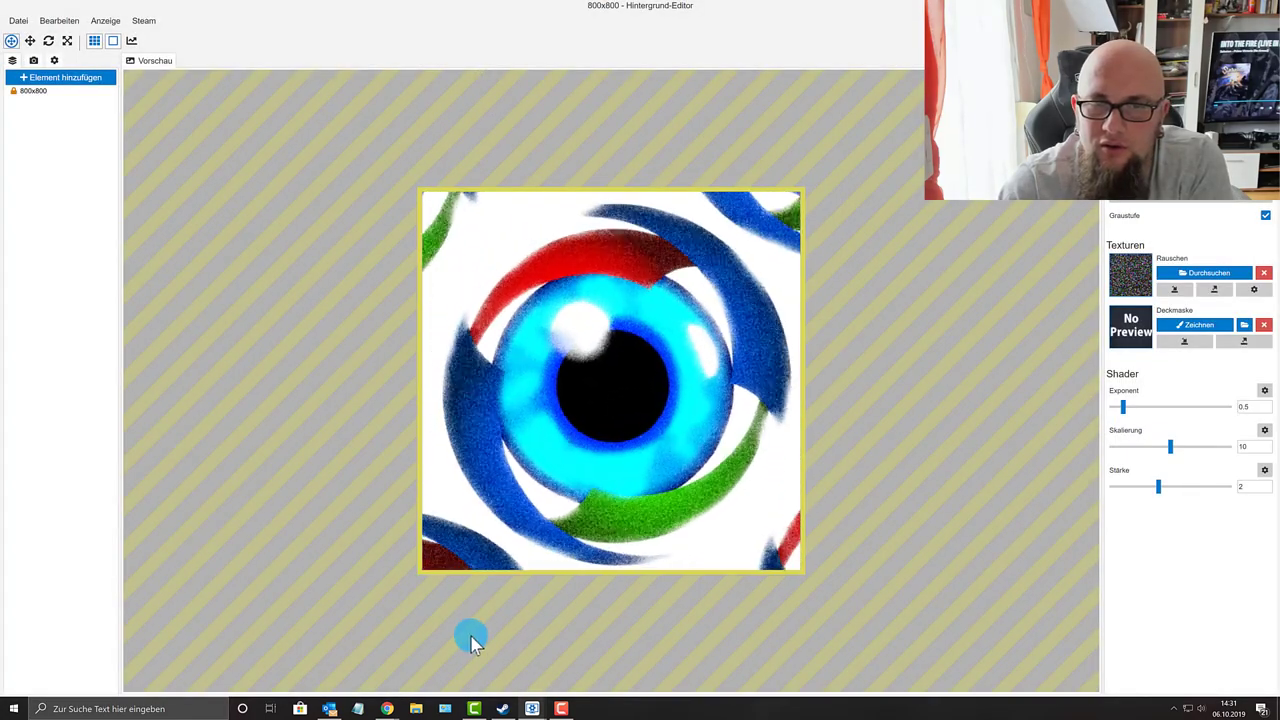
click(472, 640)
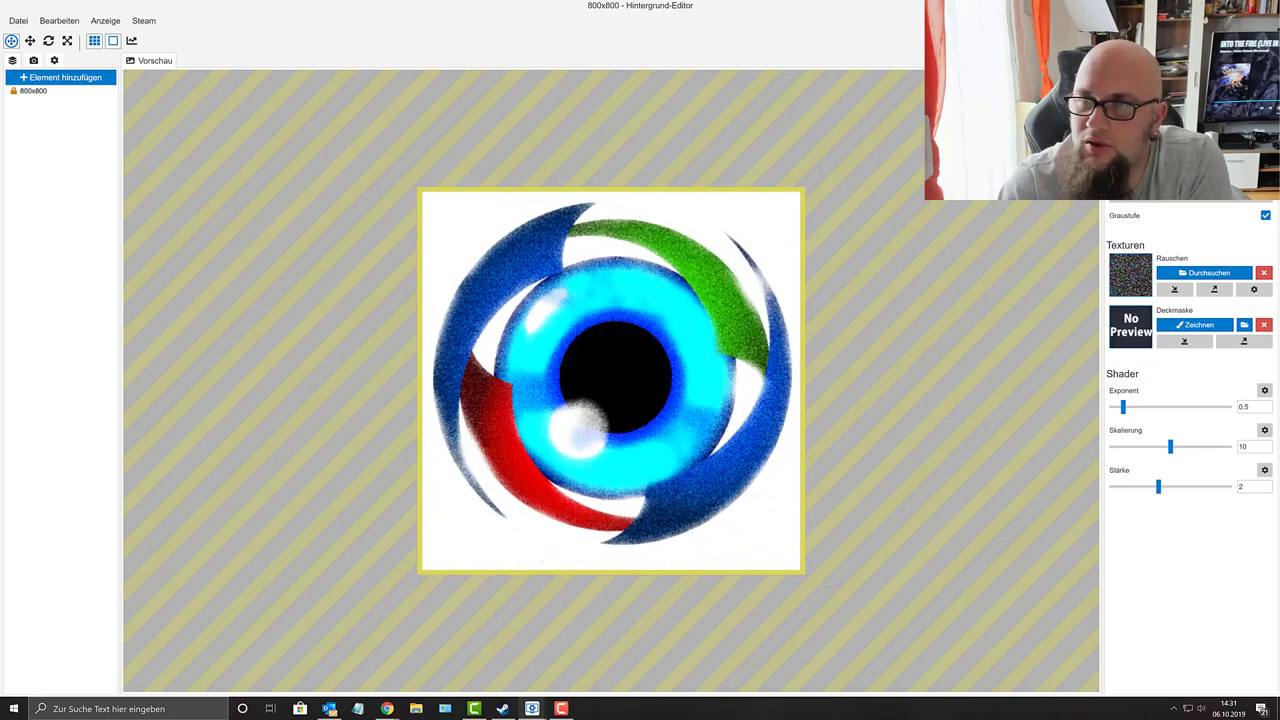
Delete the Drehung effect from the 800x800 layer and close the wallpaper editor.
click(1240, 375)
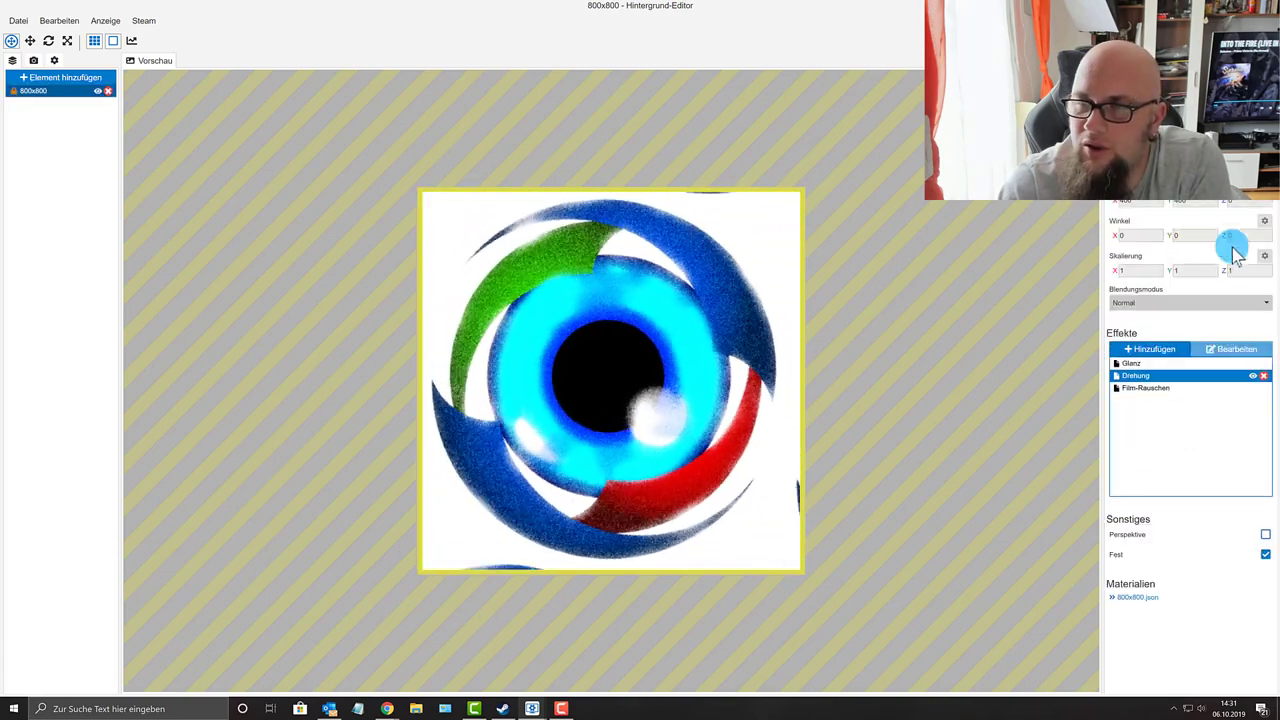
click(1263, 375)
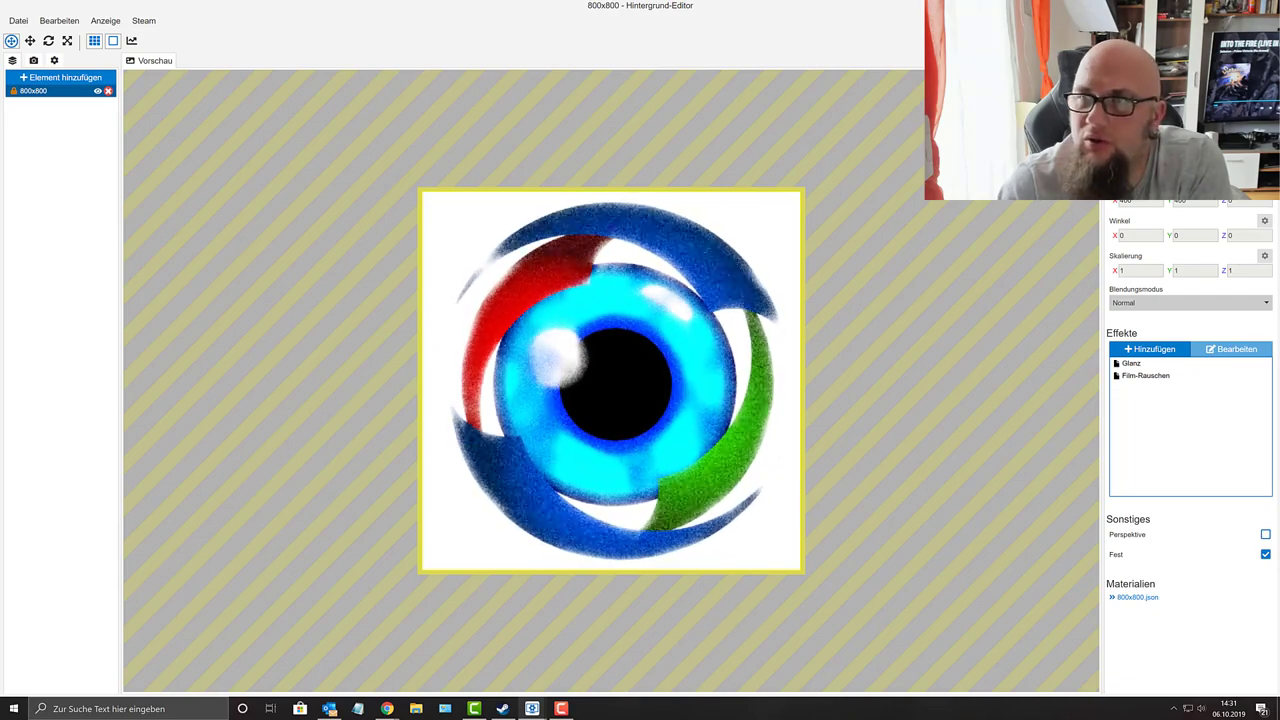
click(1265, 8)
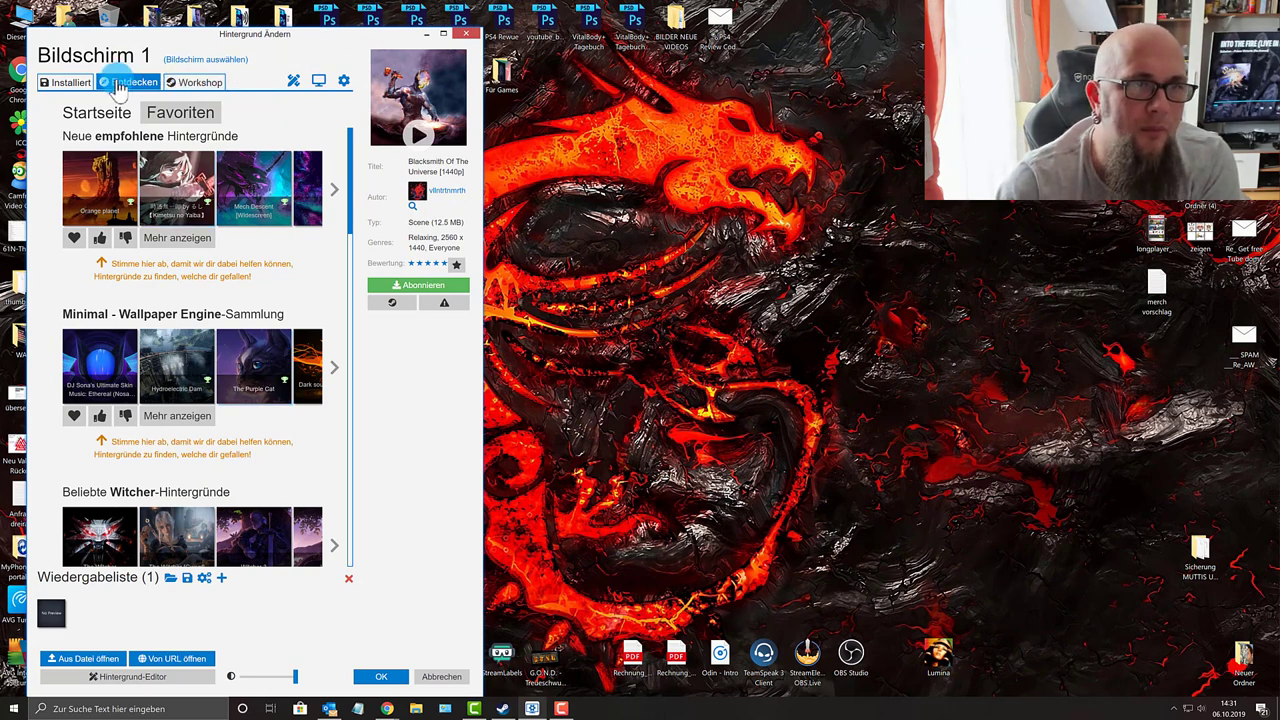
Add both installed 800x800 wallpapers to the playlist, apply the first one and view it on the uncovered desktop.
click(62, 84)
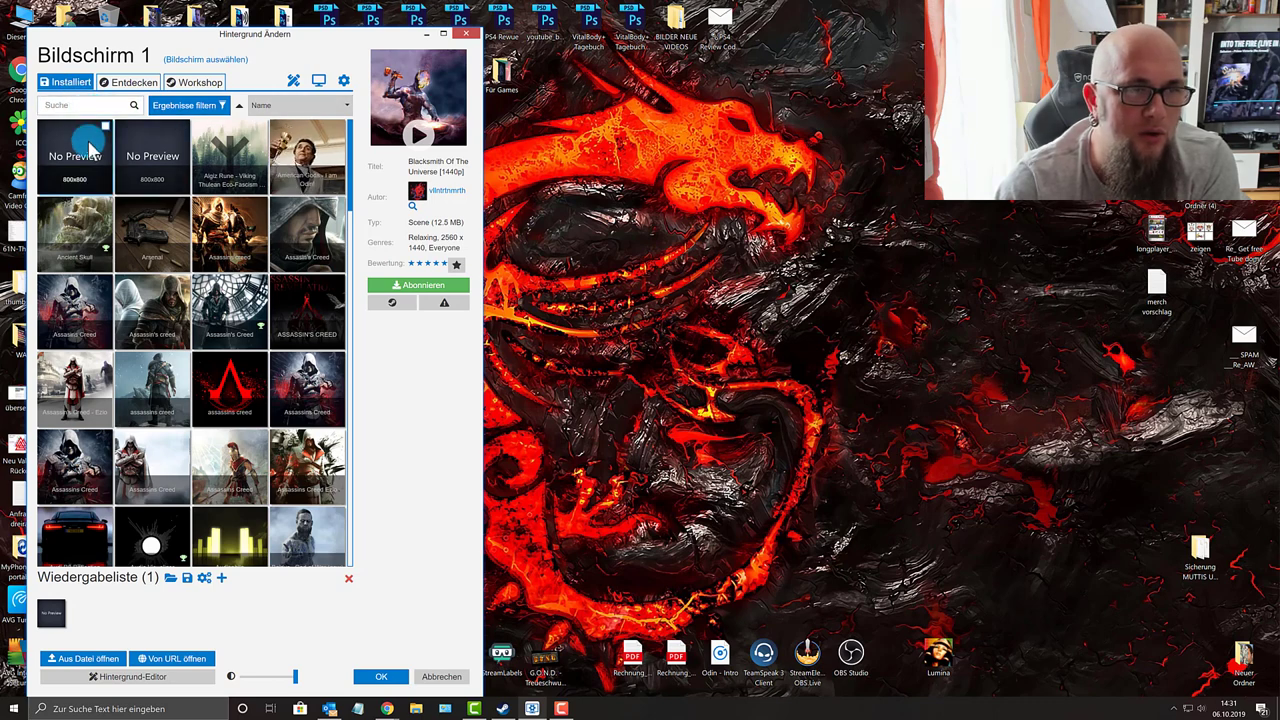
right_click(90, 148)
click(105, 134)
click(183, 127)
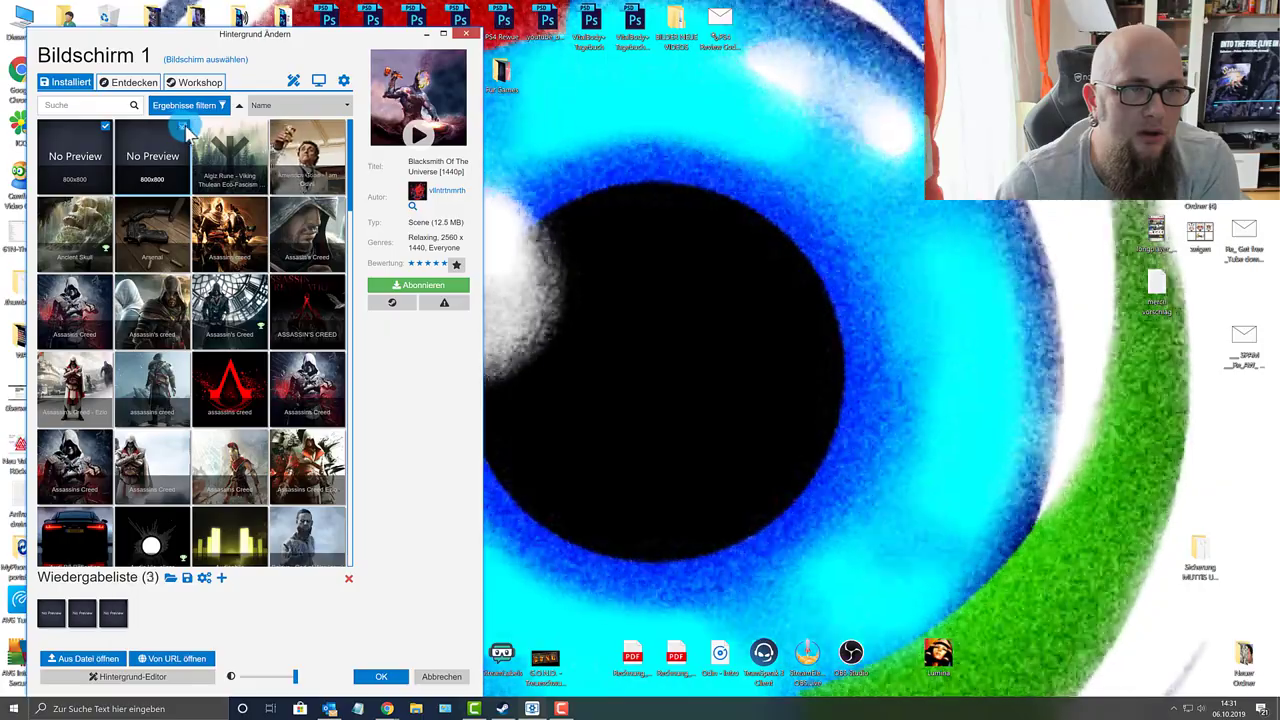
click(186, 132)
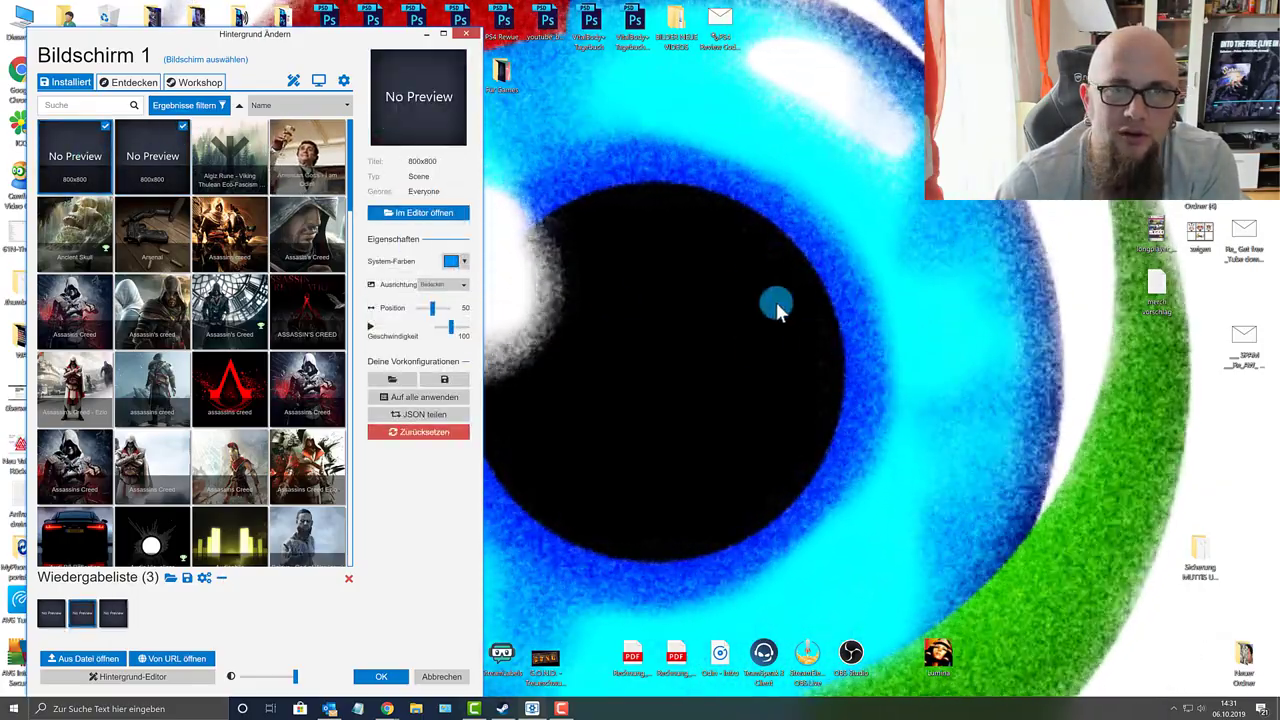
click(427, 33)
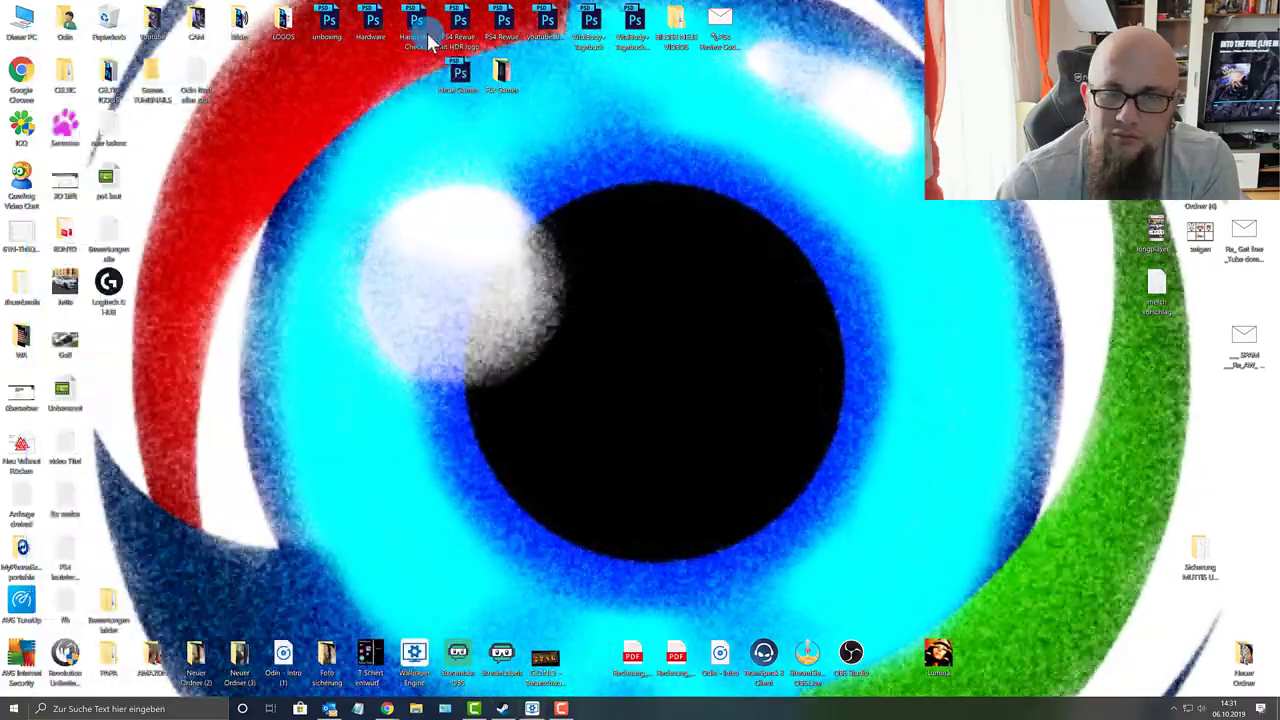
Take both 800x800 wallpapers back out of the playlist, apply the second one, view it on the desktop and reopen the wallpaper browser.
click(533, 709)
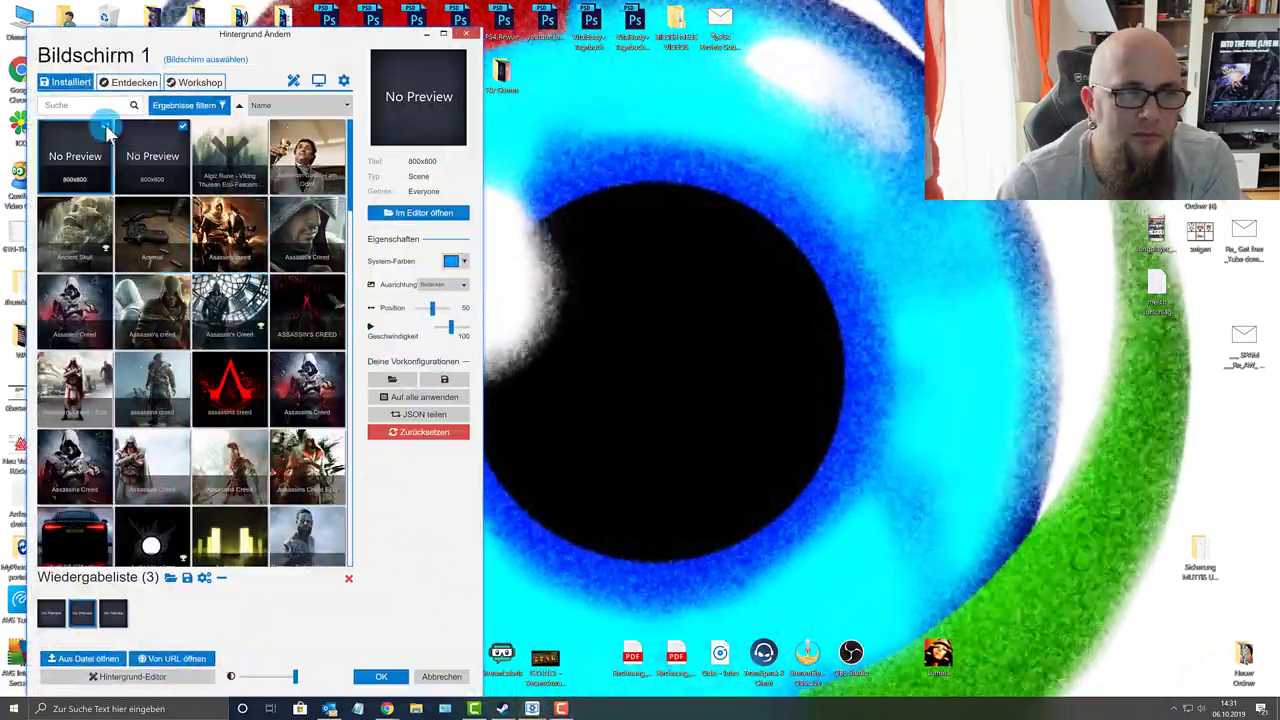
click(106, 128)
click(155, 168)
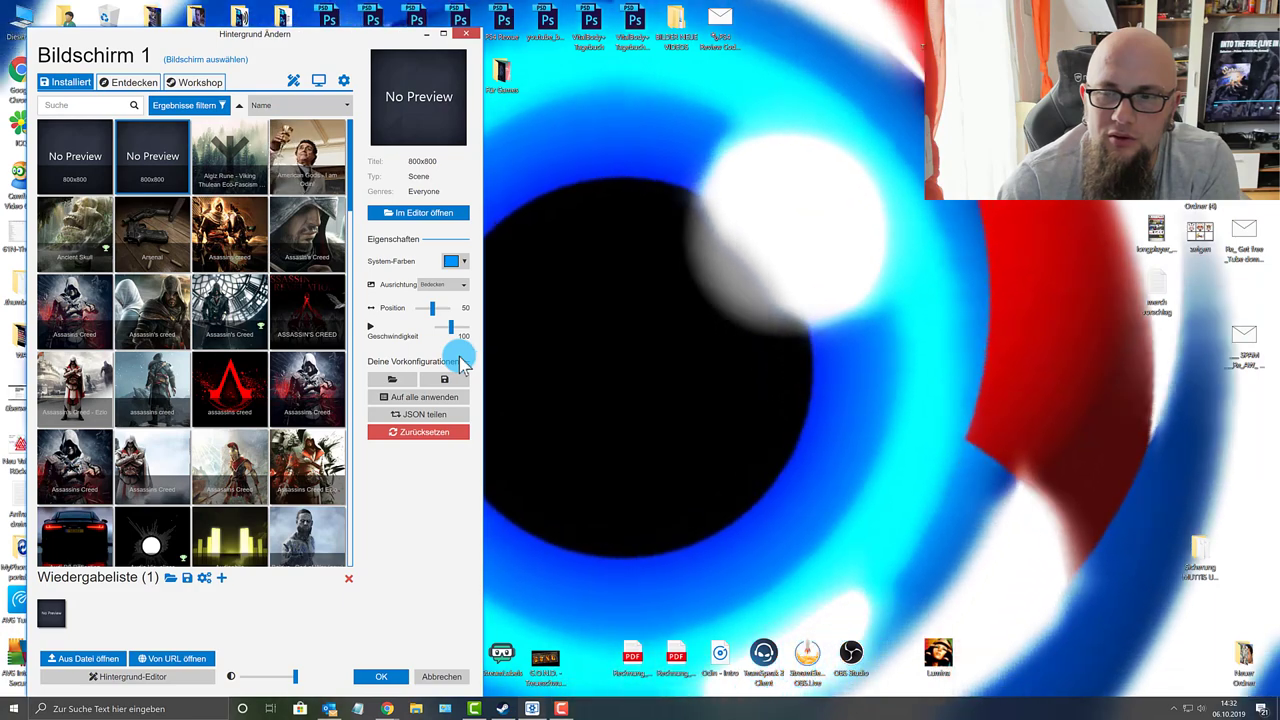
click(426, 36)
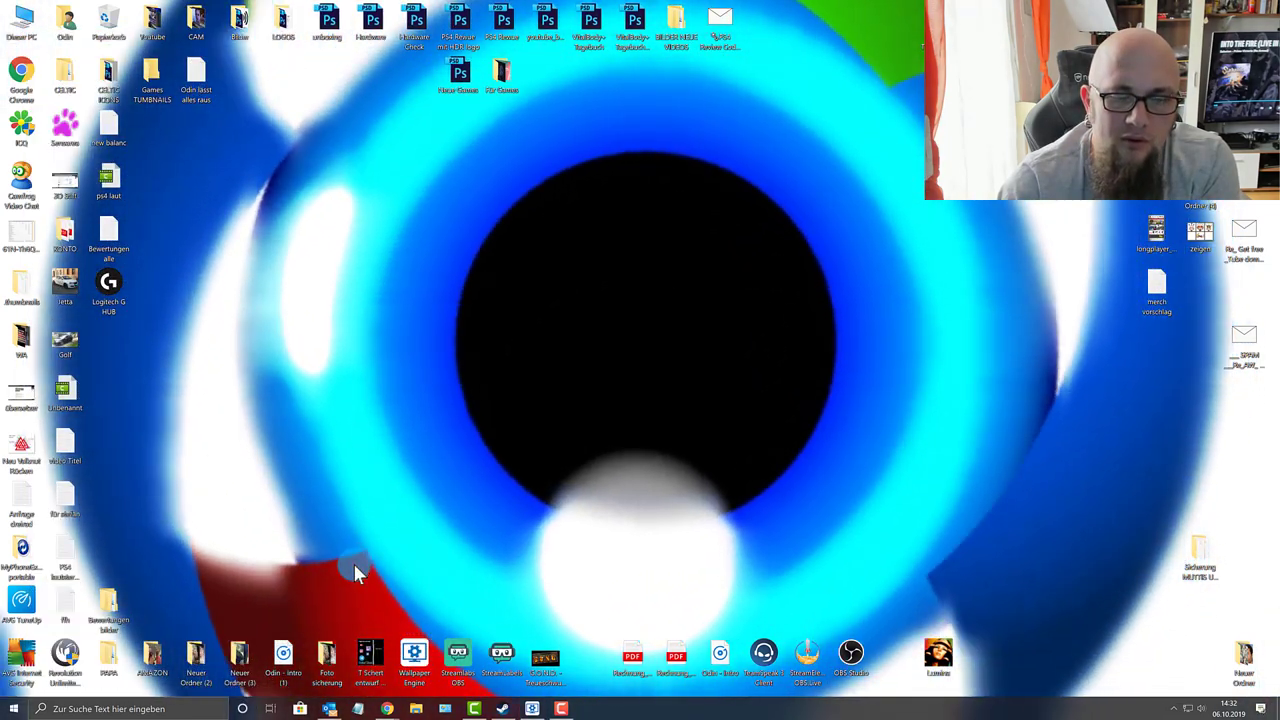
double_click(414, 655)
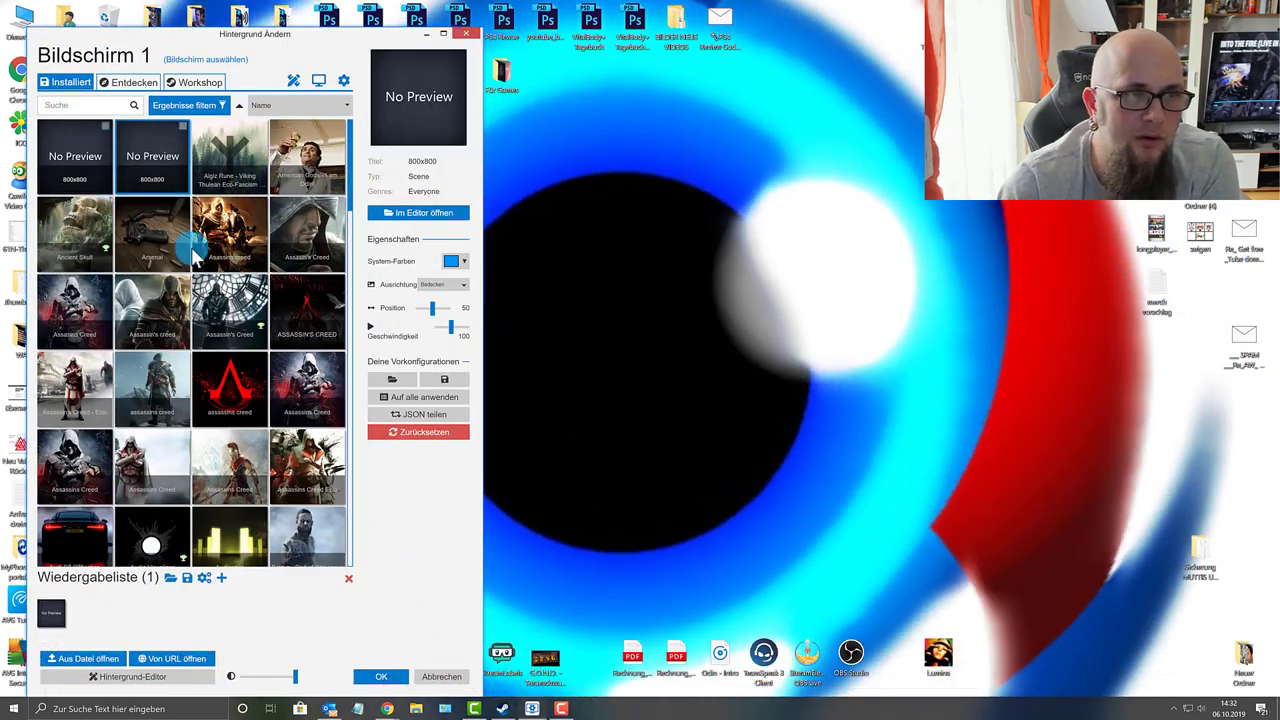
Add both 800x800 wallpapers to the playlist, and empty the playlist of all its entries.
click(105, 126)
click(182, 127)
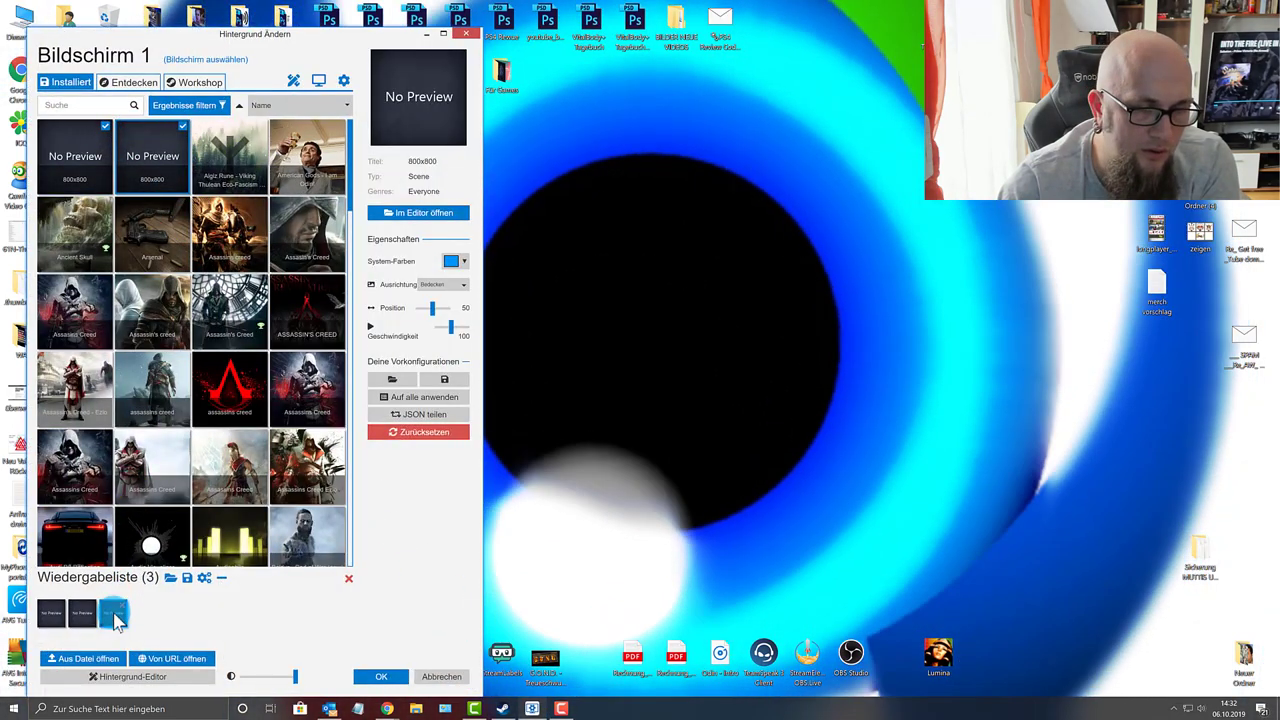
click(123, 612)
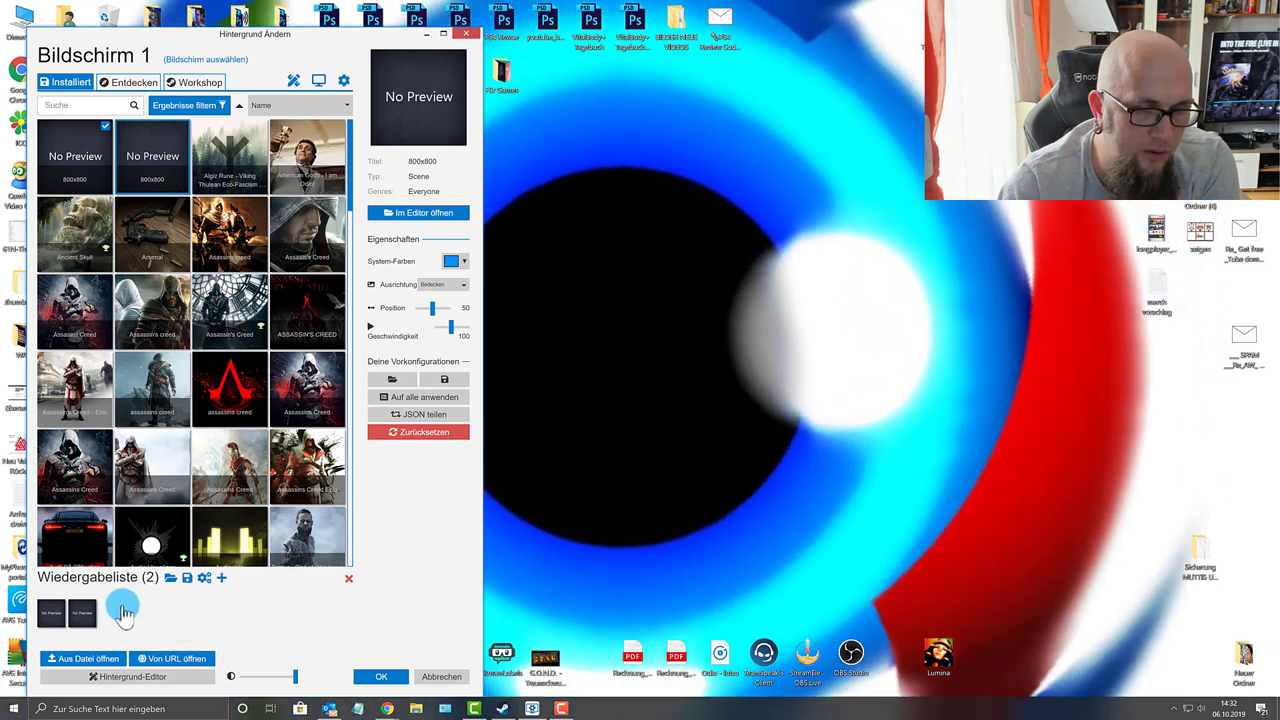
click(91, 610)
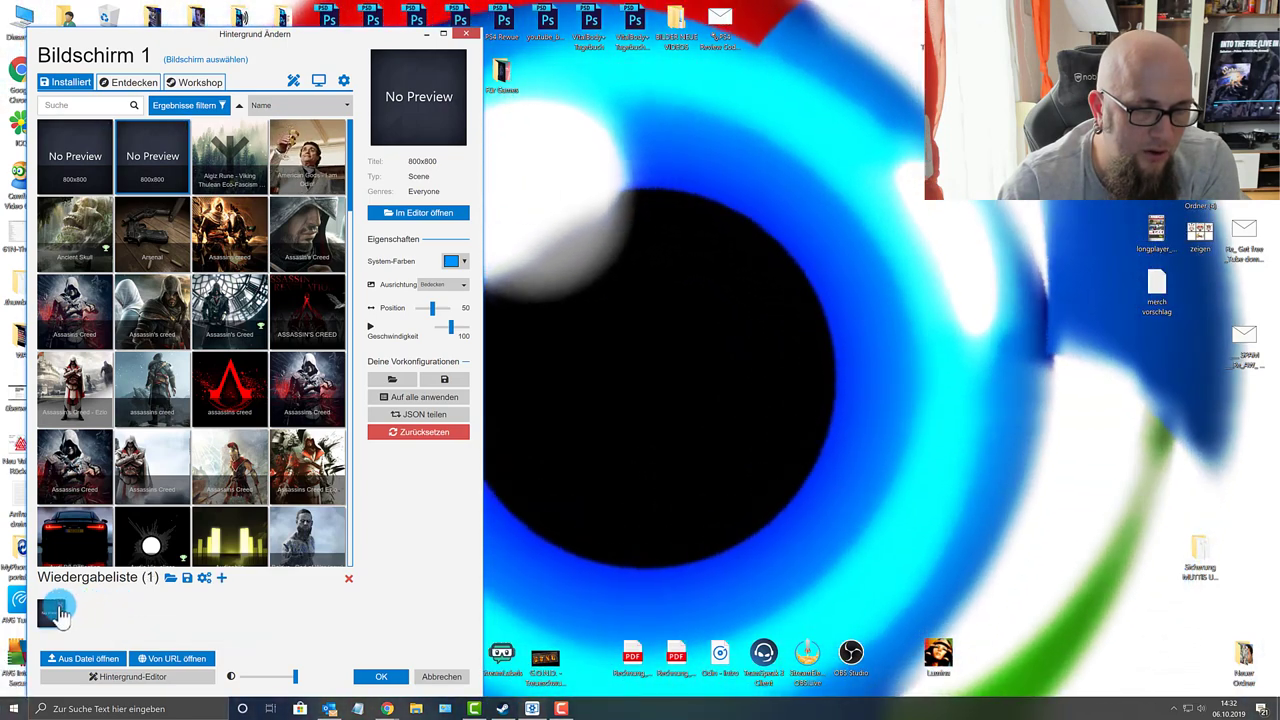
click(60, 612)
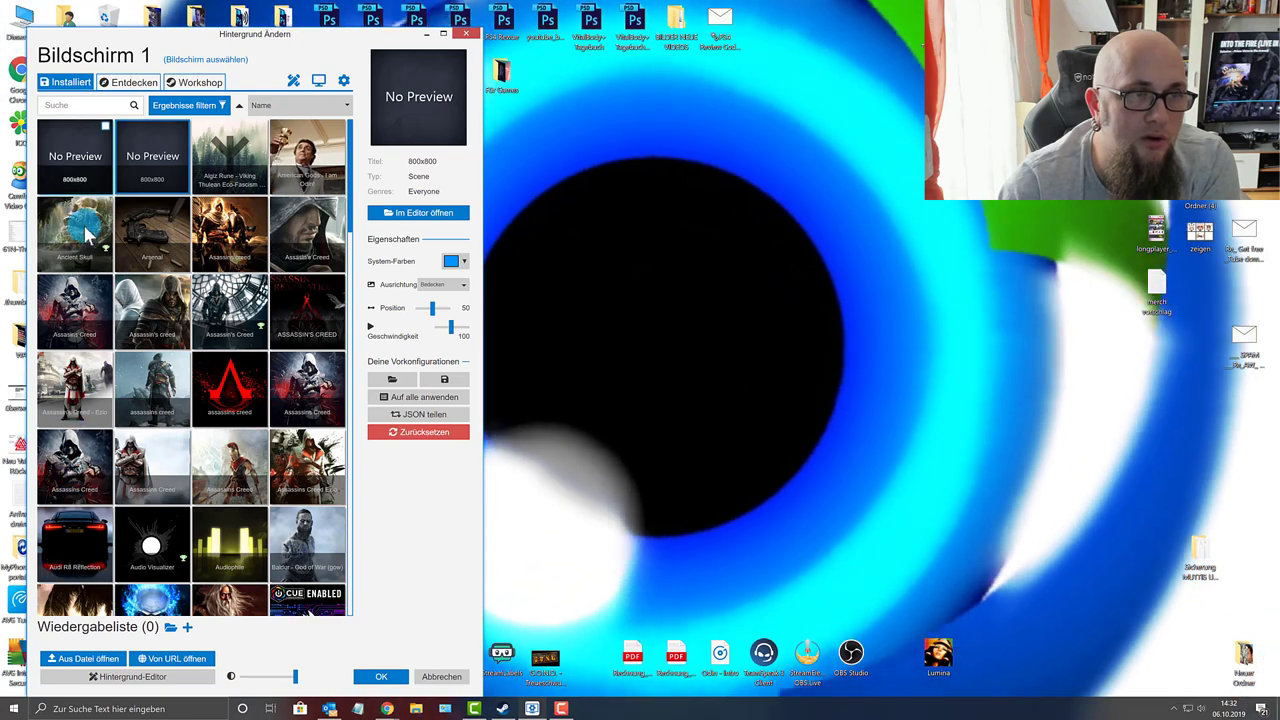
right_click(94, 150)
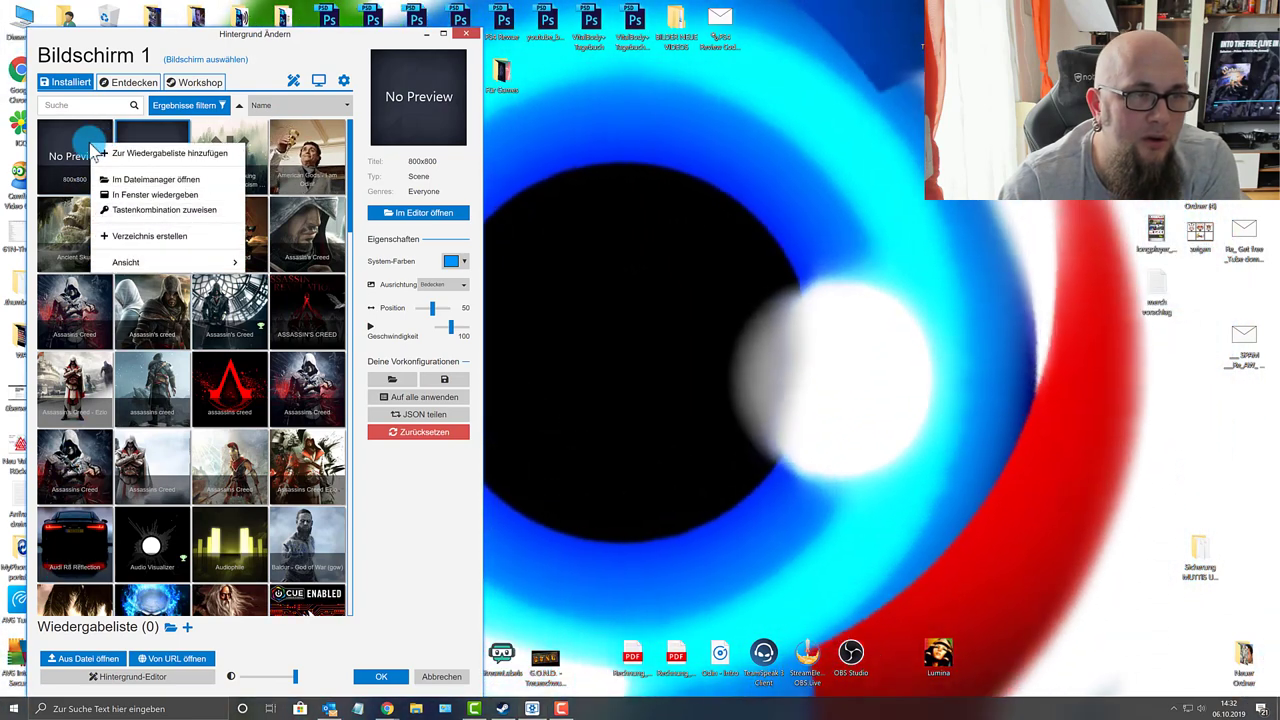
key(Down)
key(Down)
key(Down)
key(Down)
key(Down)
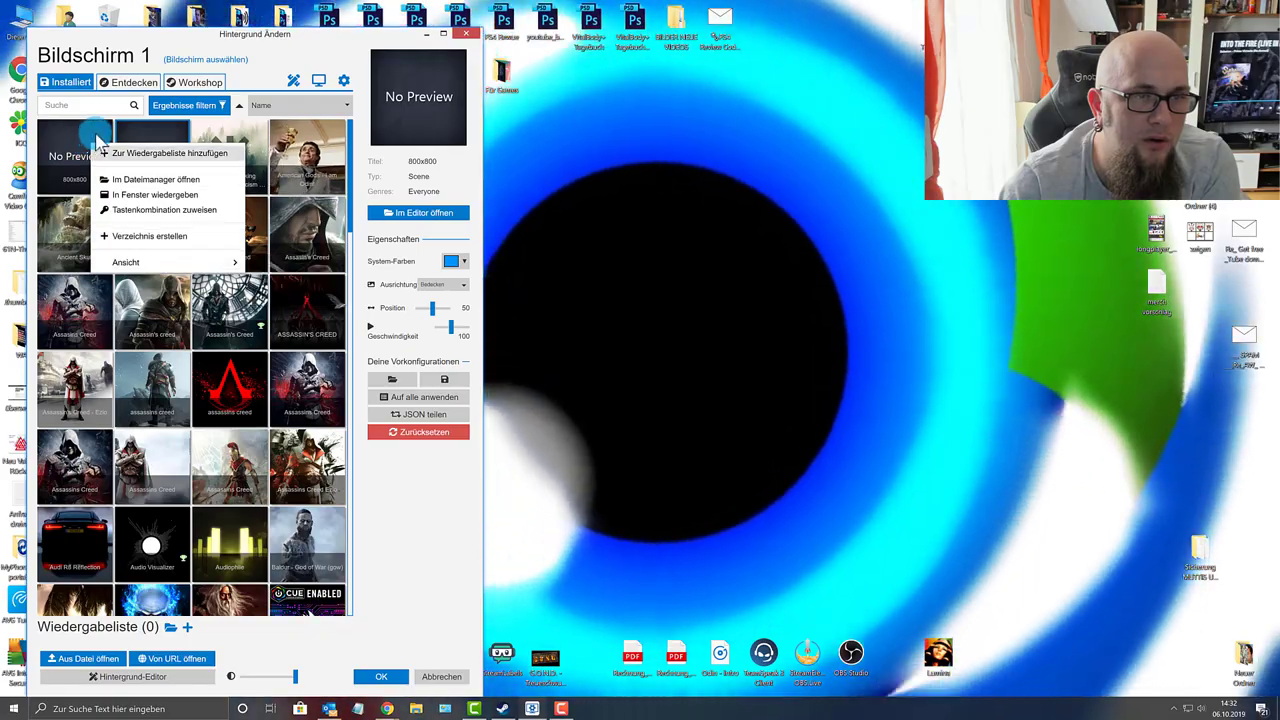
Apply the first 800x800 wallpaper and take it back out of the playlist after adding it.
click(101, 138)
click(105, 130)
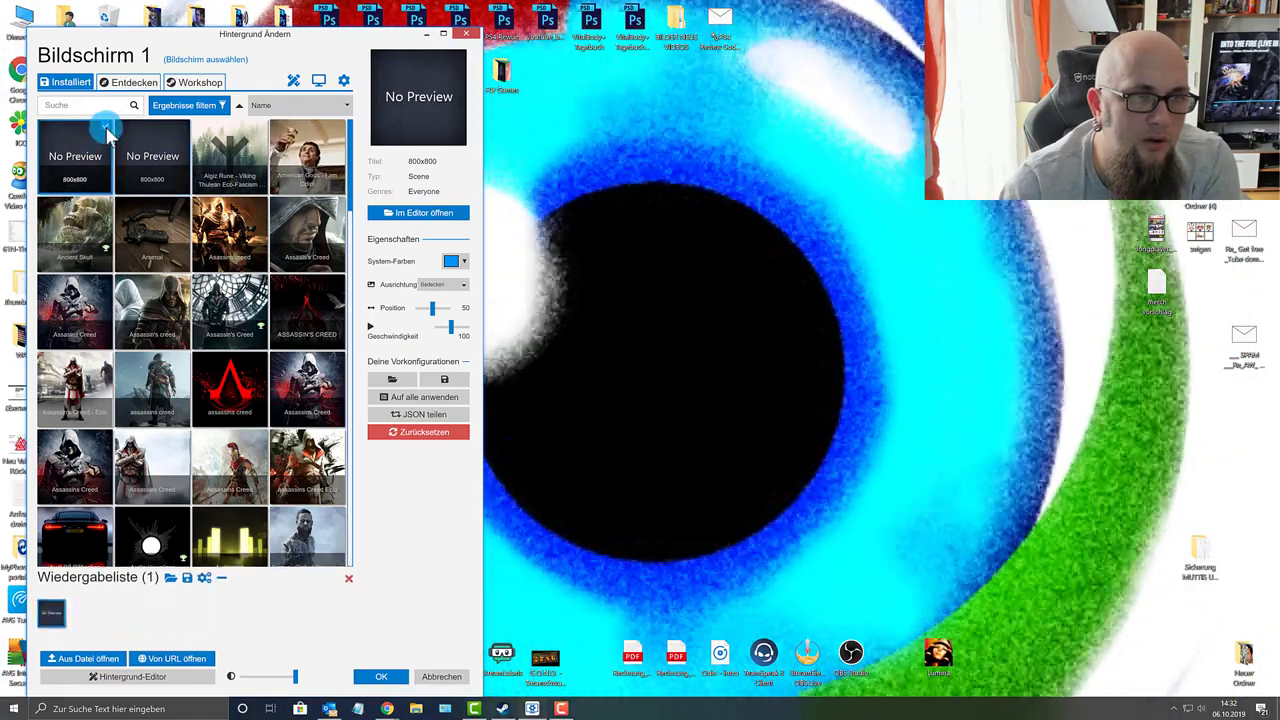
click(106, 129)
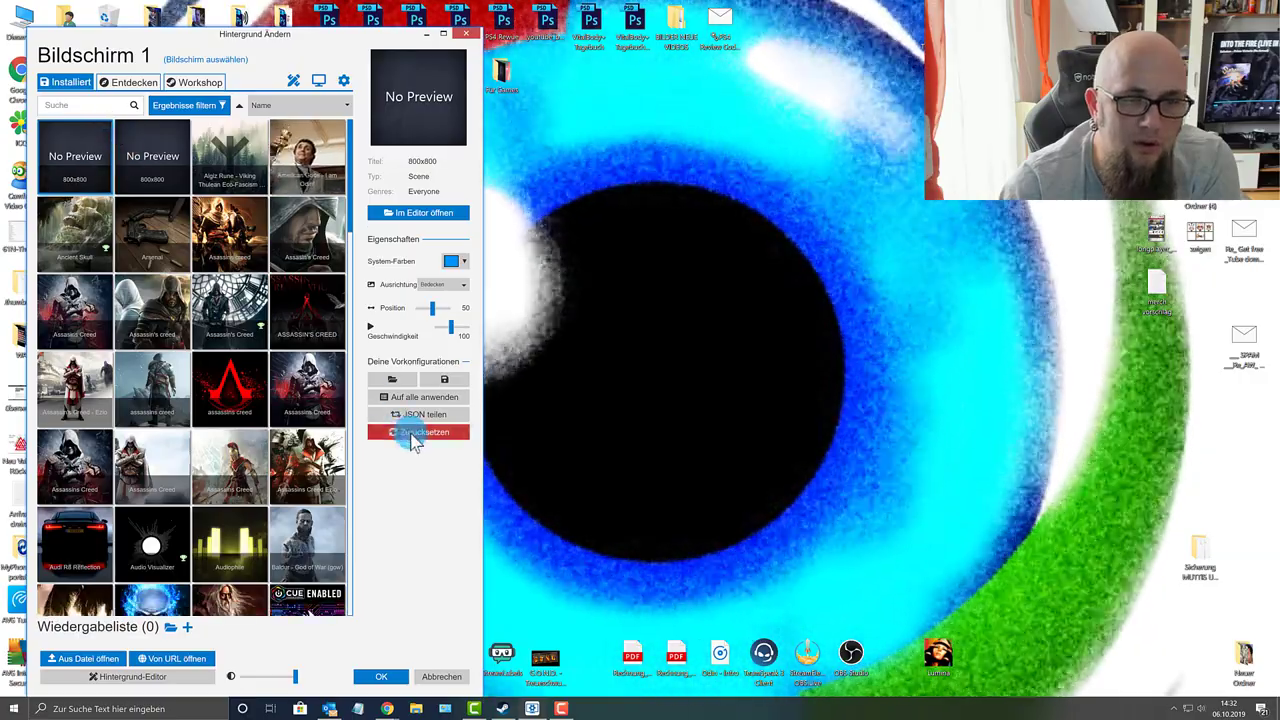
Reset the first 800x800 wallpaper's properties to their defaults, and open it in the editor and close it again.
click(415, 440)
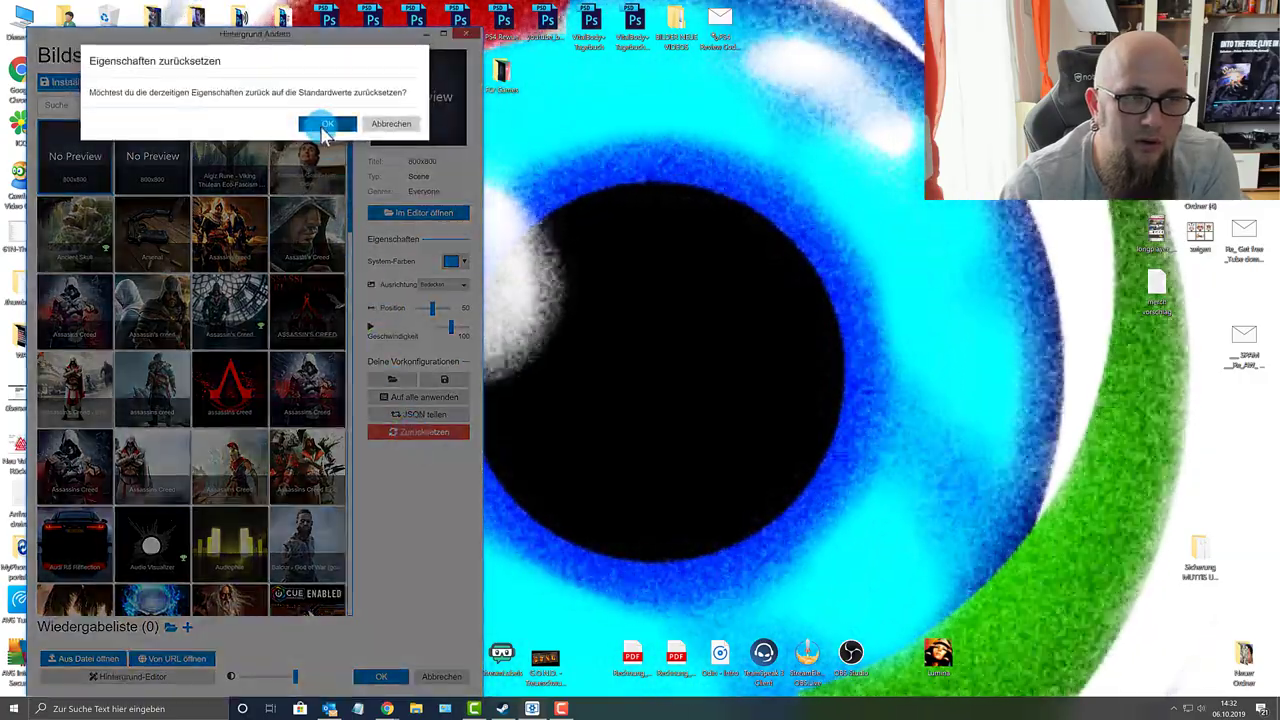
click(326, 125)
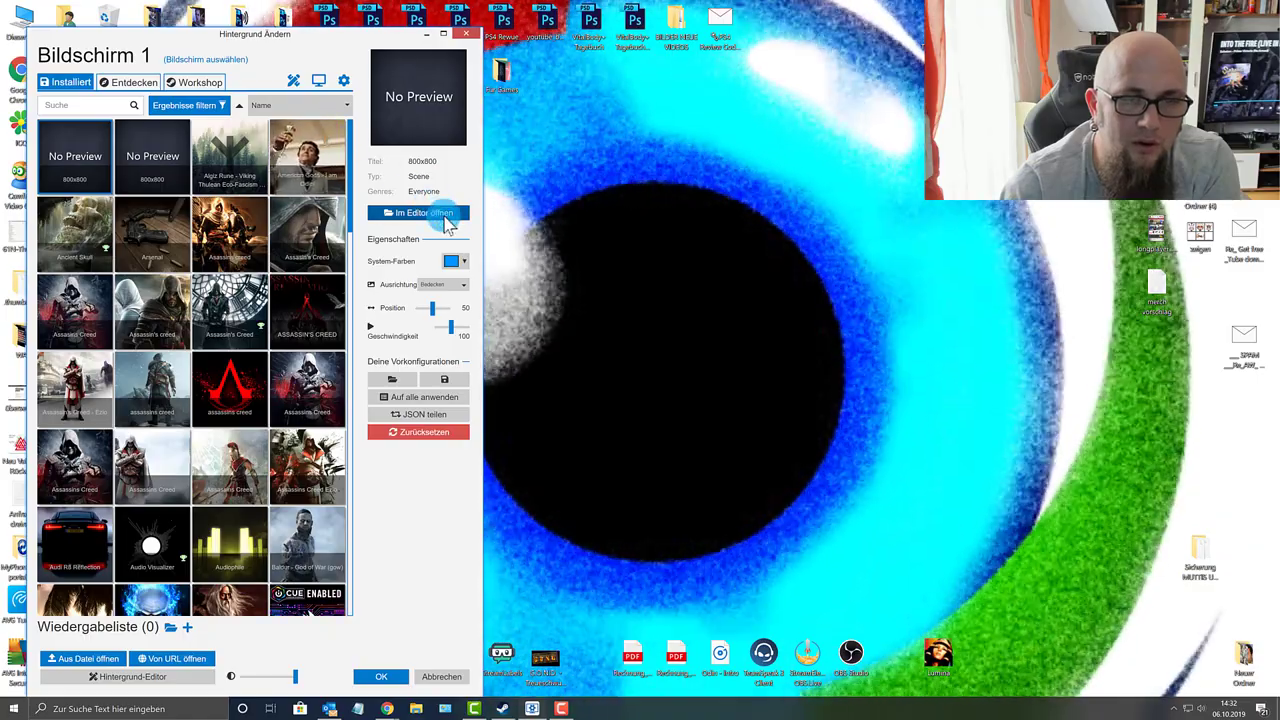
click(446, 222)
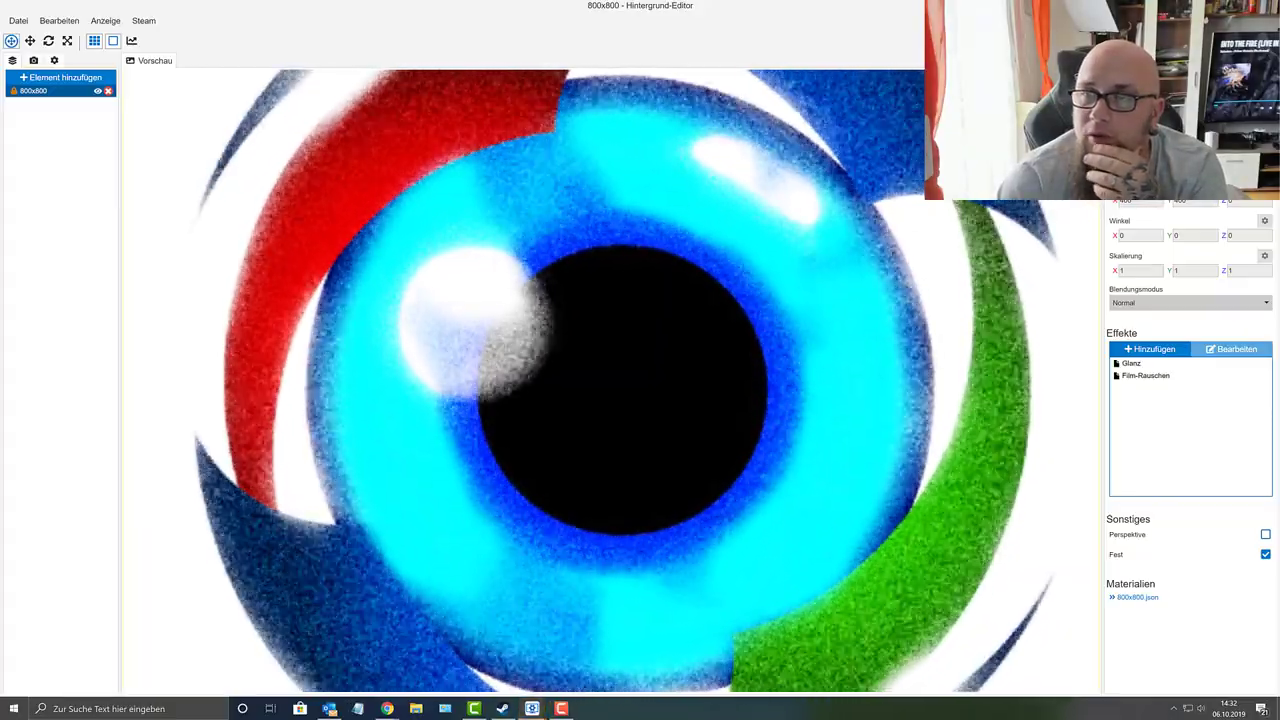
key(alt+F4)
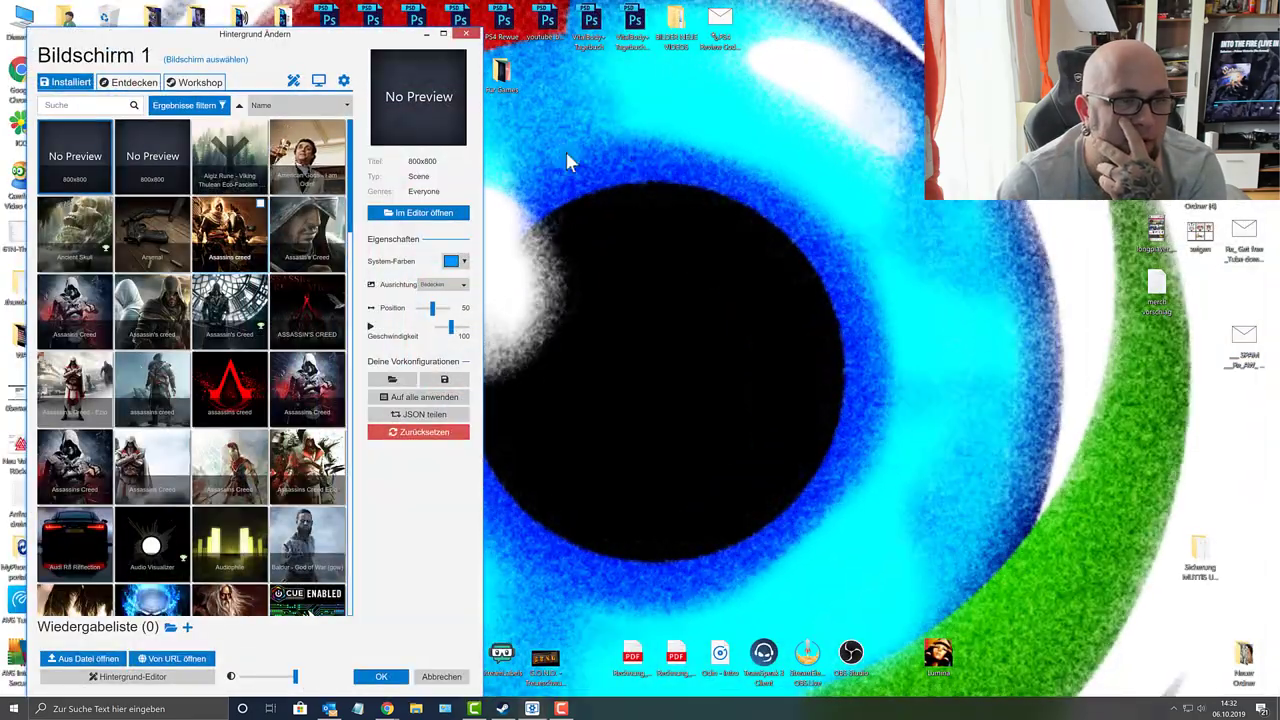
Apply the installed Ancient Skull wallpaper and look at the recommended wallpapers under Entdecken.
click(229, 233)
click(83, 236)
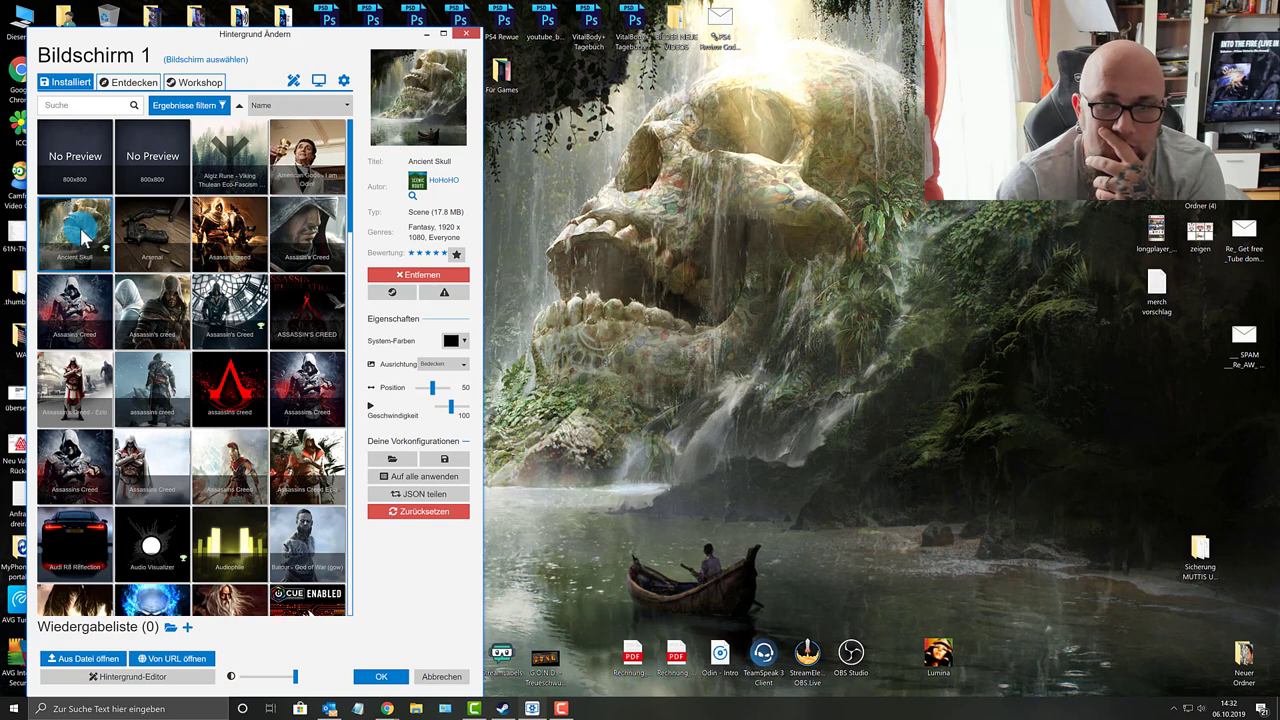
click(145, 87)
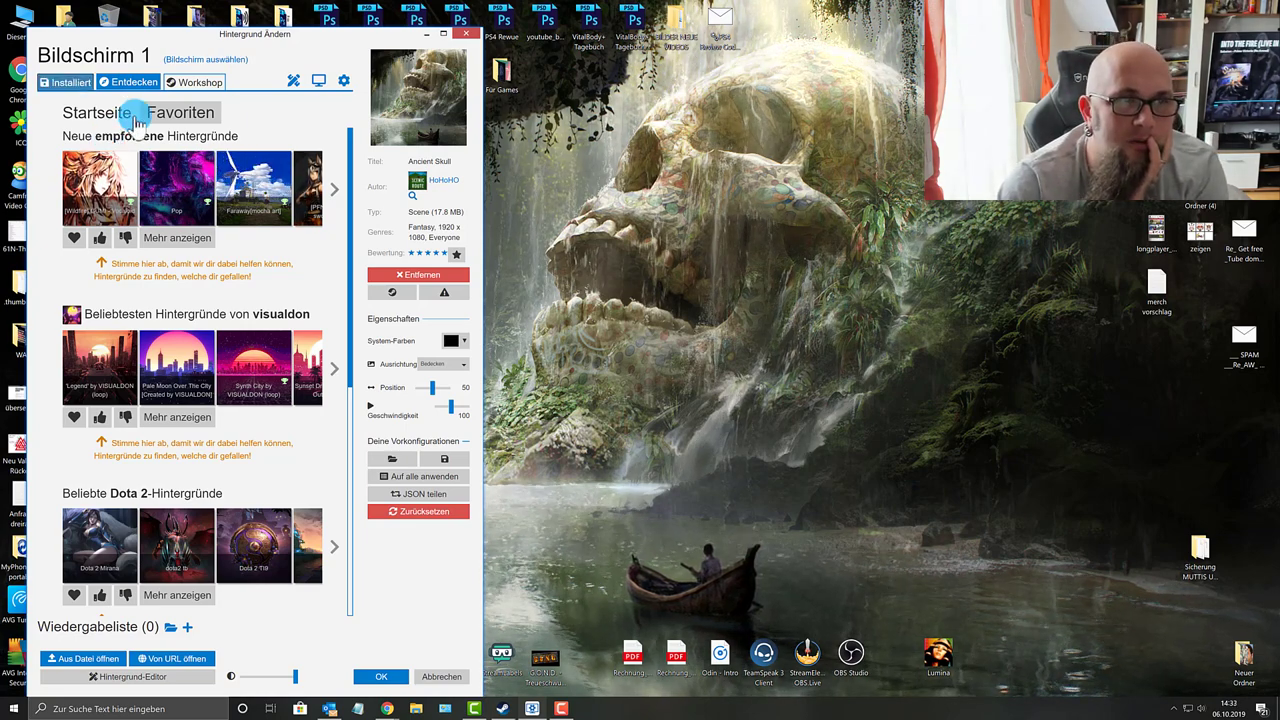
Subscribe to the Assassin's Creed Syndicate LOGO wallpaper from the Workshop and view it on the uncovered desktop.
click(183, 84)
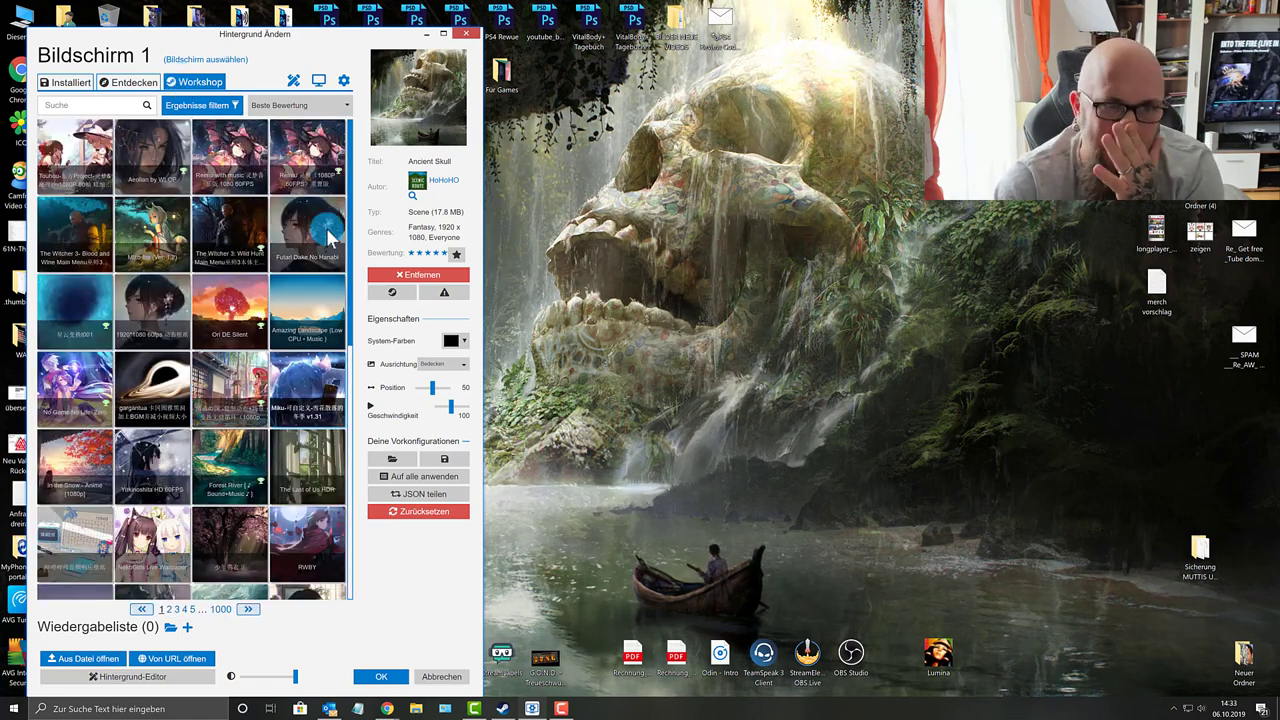
drag(352, 268, 345, 563)
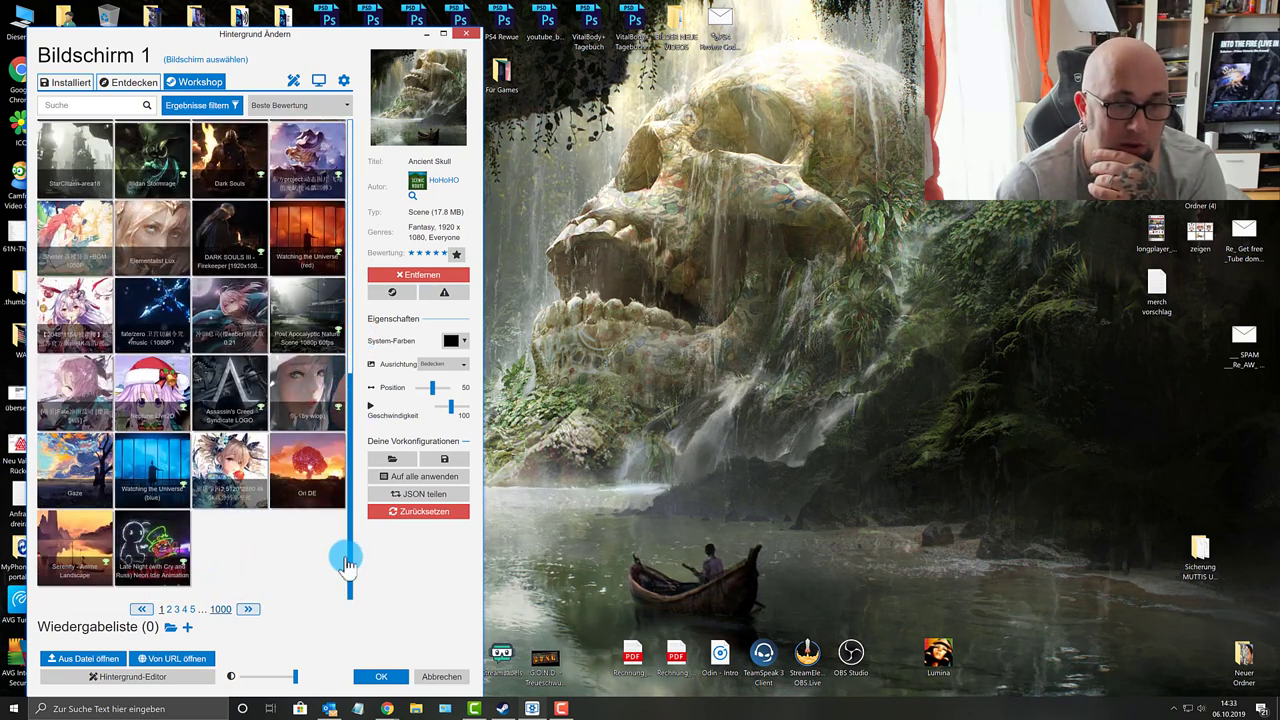
mouse_move(350, 570)
mouse_down()
mouse_move(351, 537)
mouse_move(356, 550)
mouse_up()
click(234, 430)
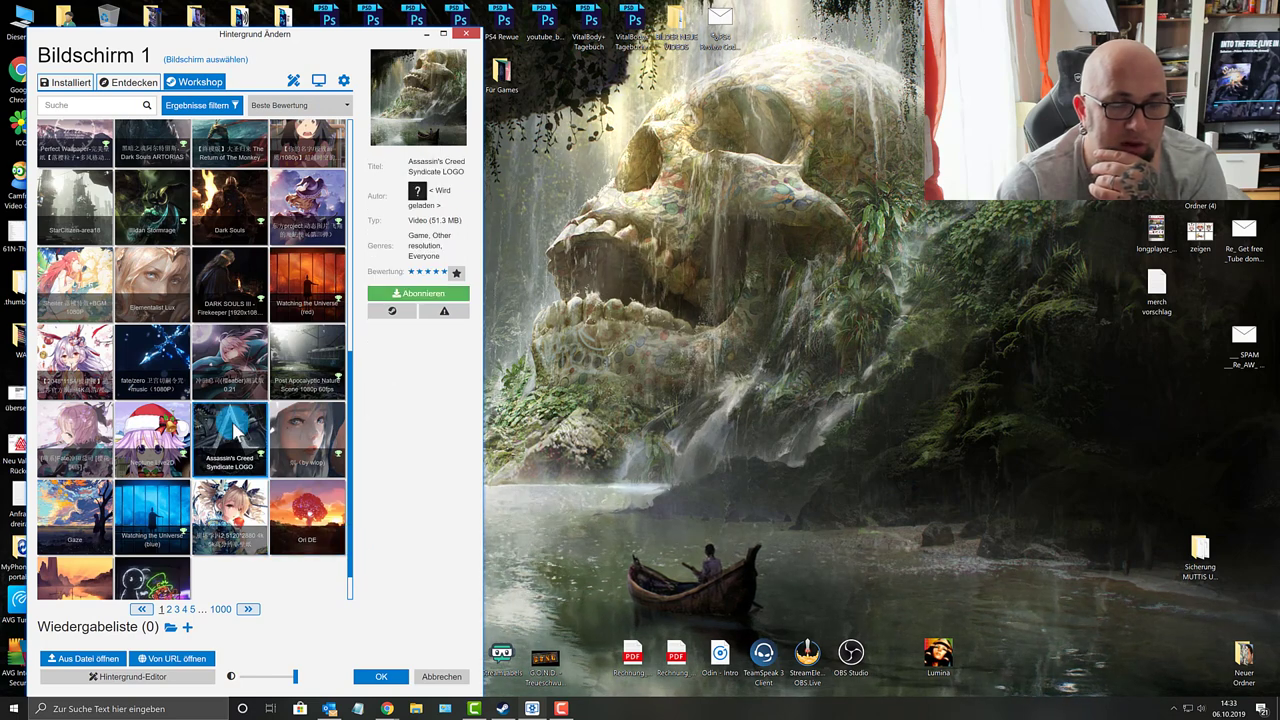
double_click(232, 445)
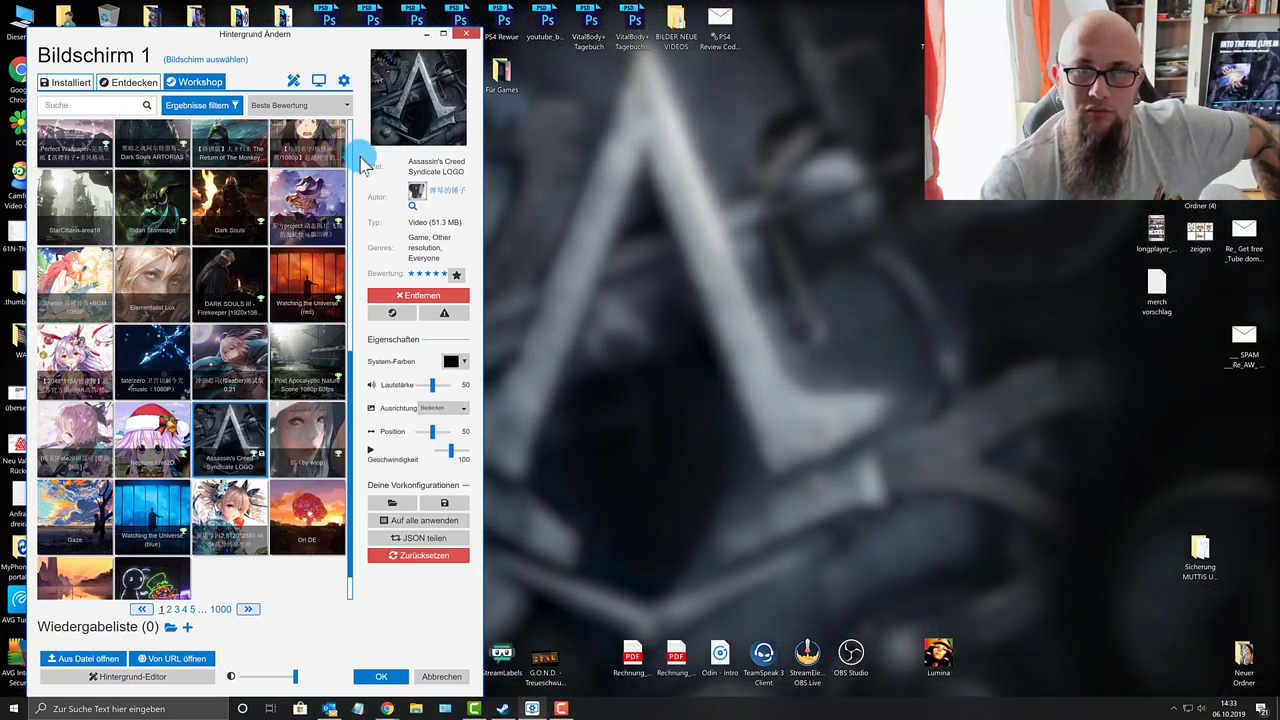
click(427, 33)
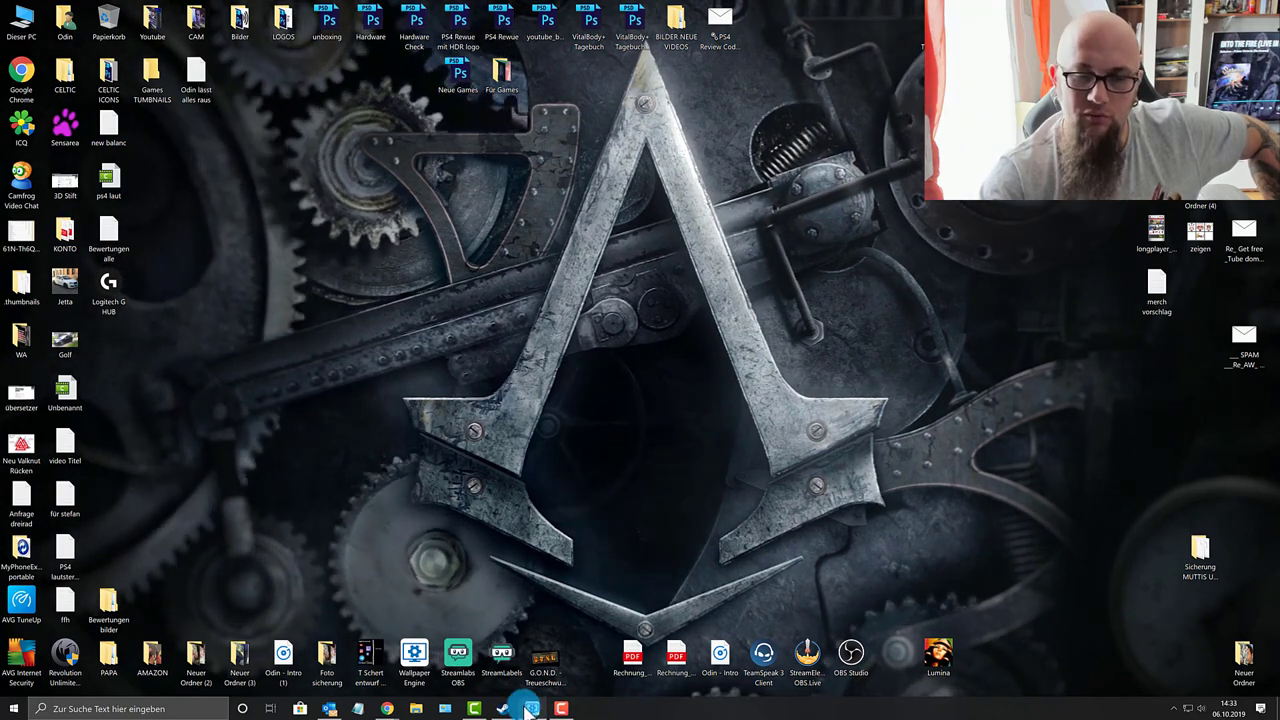
Reopen the wallpaper browser and search the Workshop for "Walking Dead".
scroll(222, 265, up, 10)
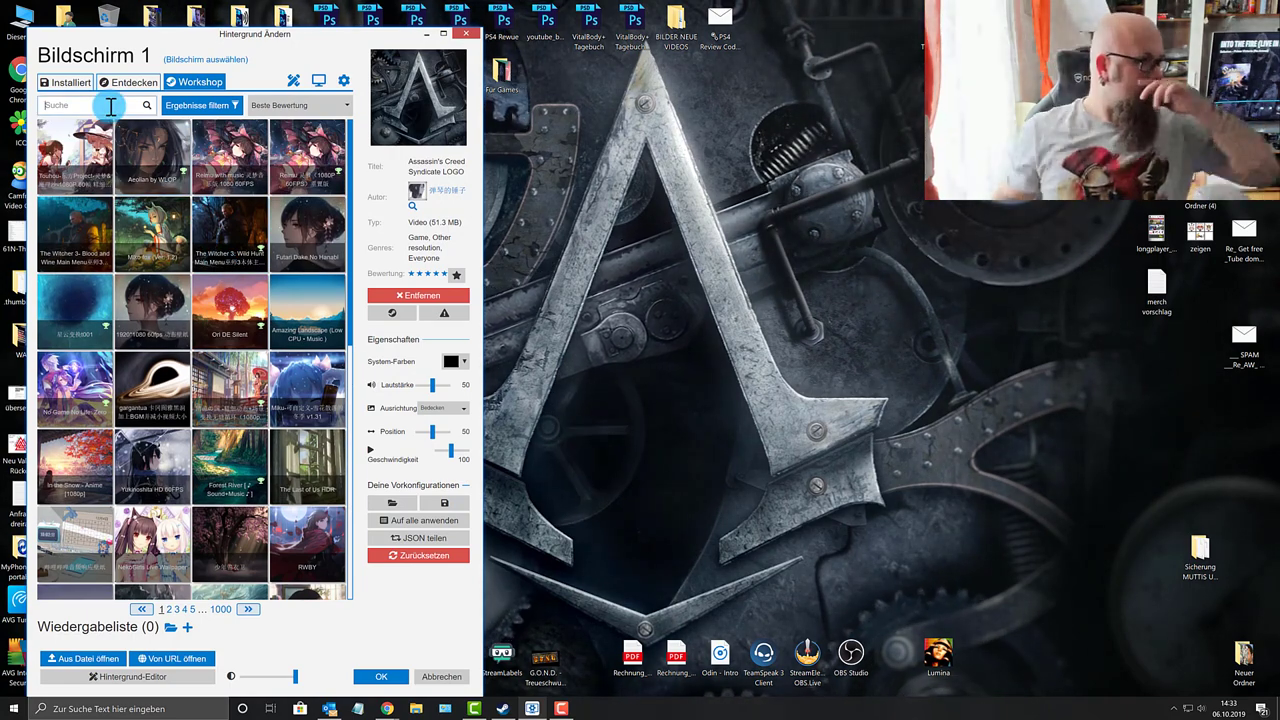
click(110, 106)
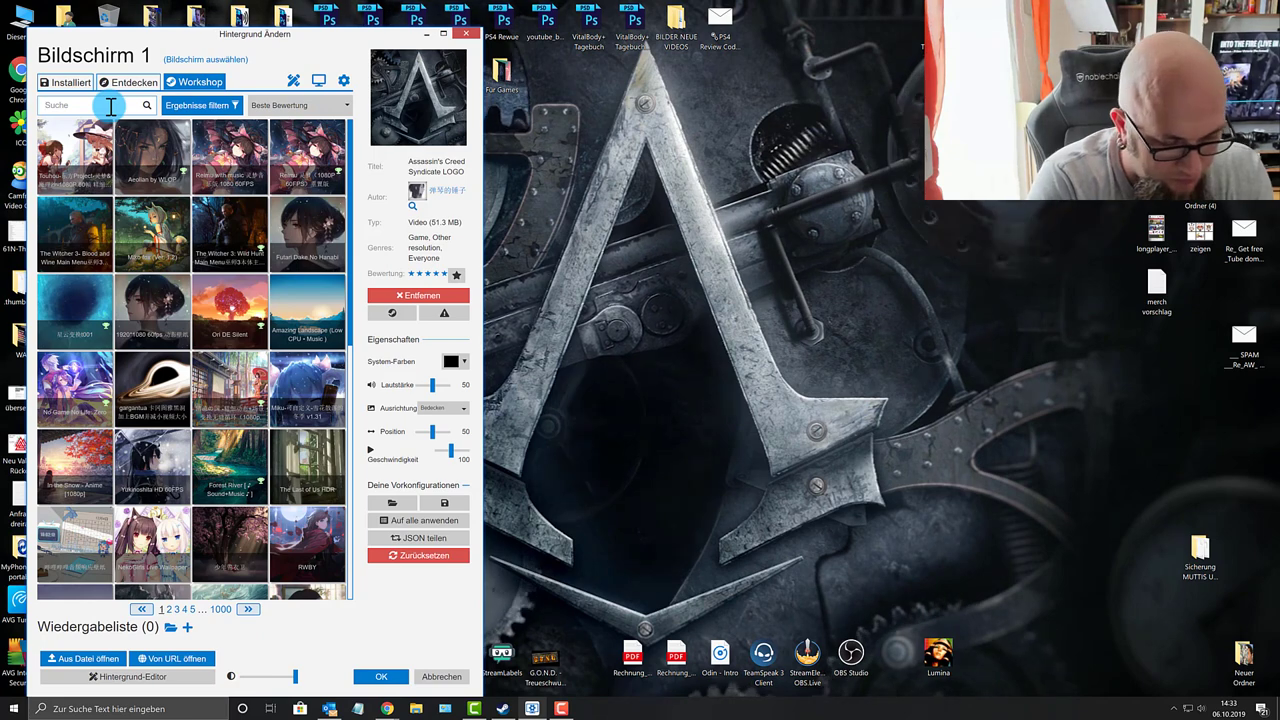
click(110, 106)
text(Walk)
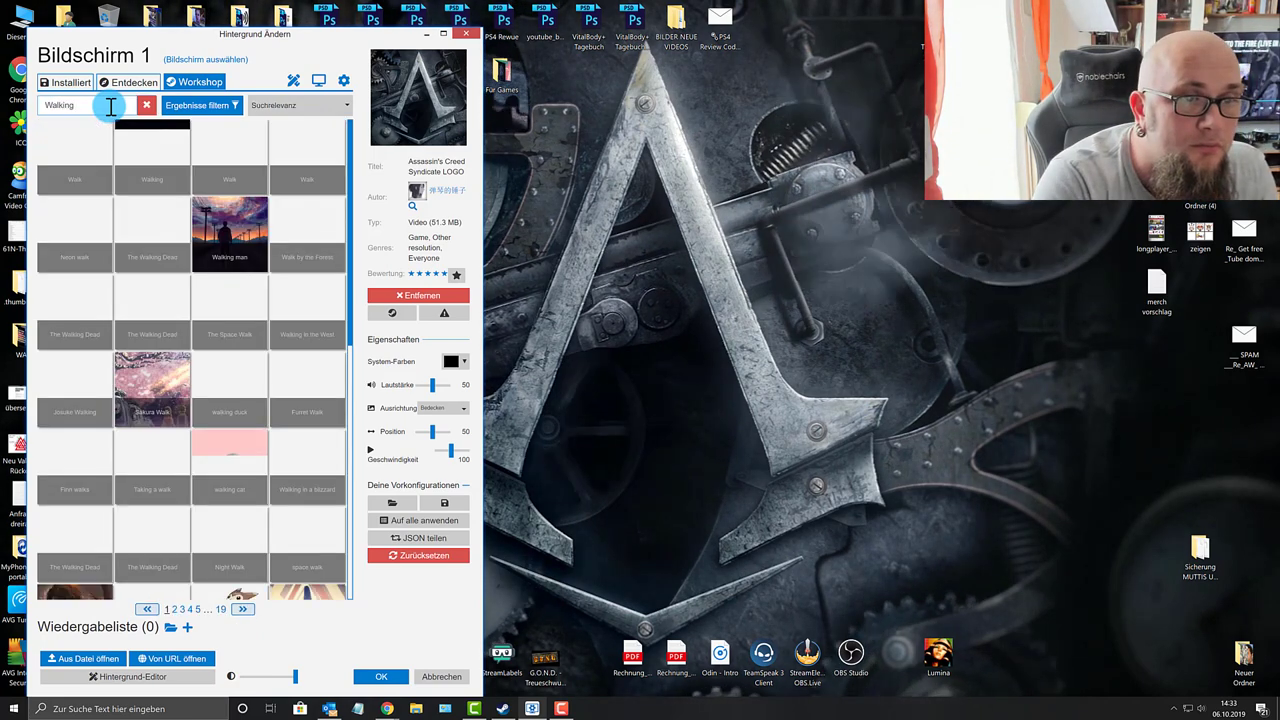
text(ing Dead)
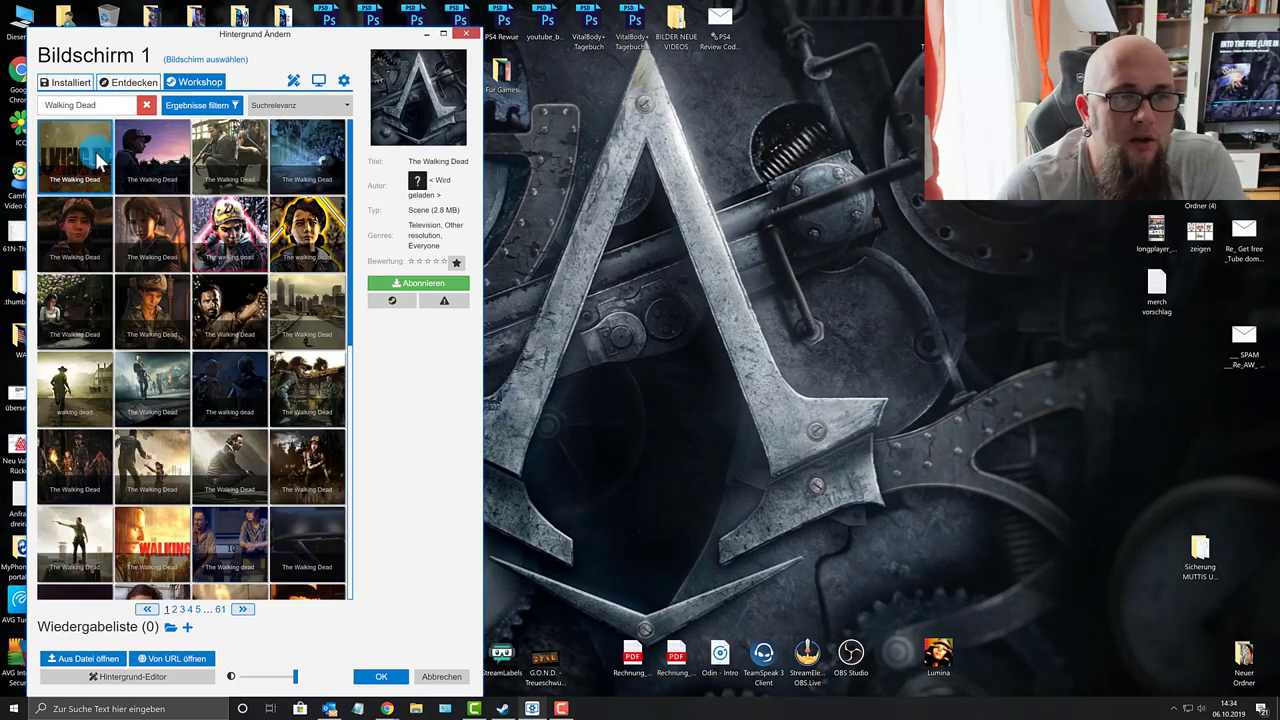
Subscribe to The Walking Dead wallpaper with the two kneeling armed men, view it on the desktop and reopen the browser.
click(100, 160)
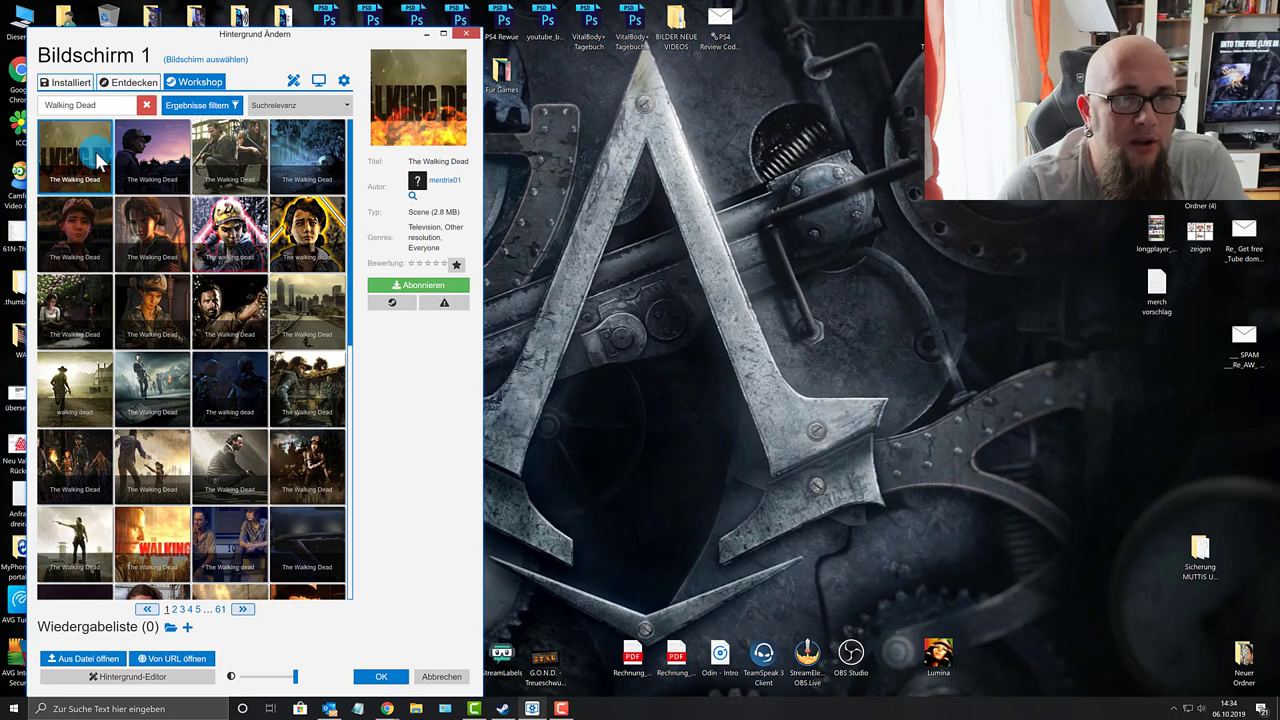
click(230, 145)
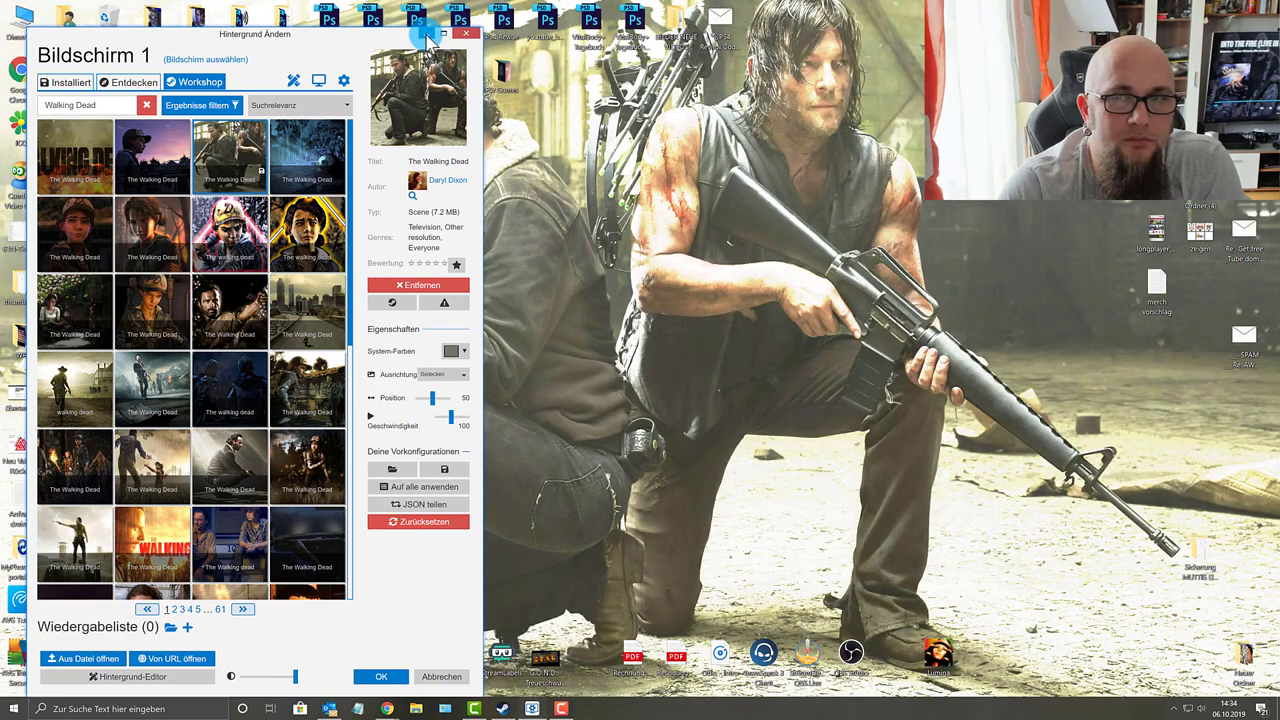
click(428, 36)
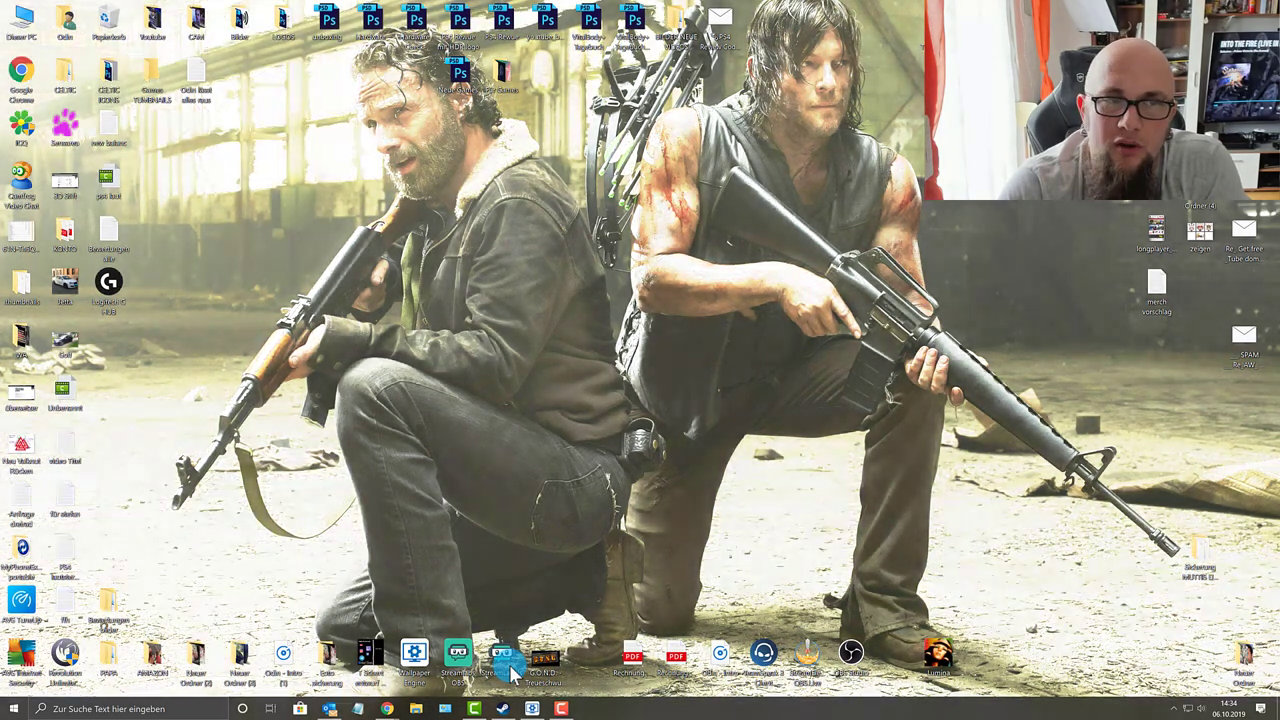
click(530, 706)
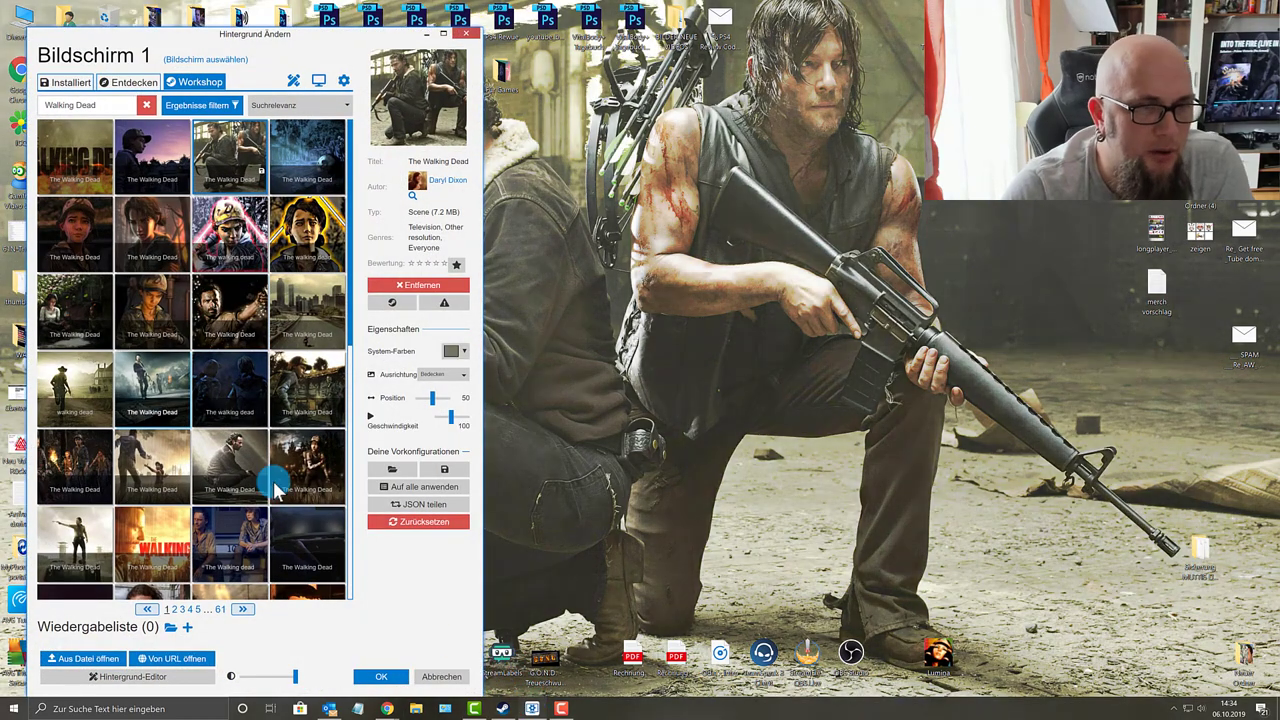
Subscribe to the wallpaper "The walking dead Daryl", view it on the desktop and return to the Workshop results.
scroll(155, 390, down, 1)
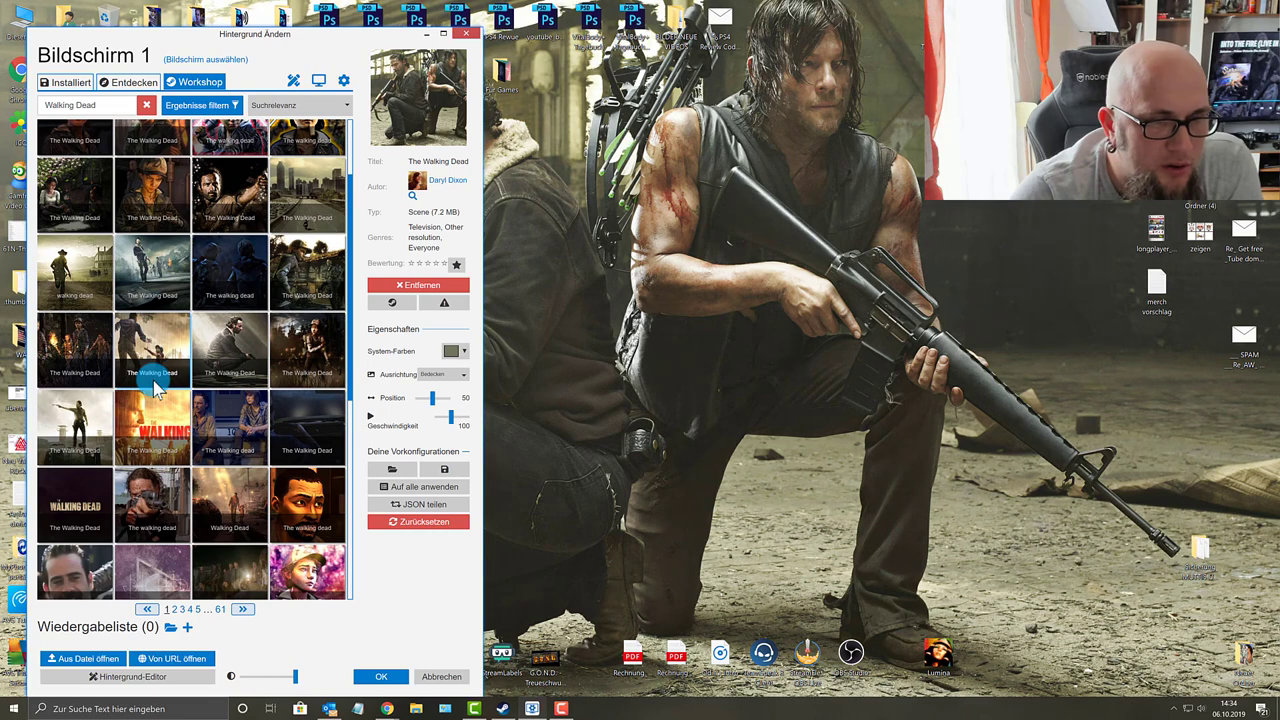
scroll(155, 390, down, 3)
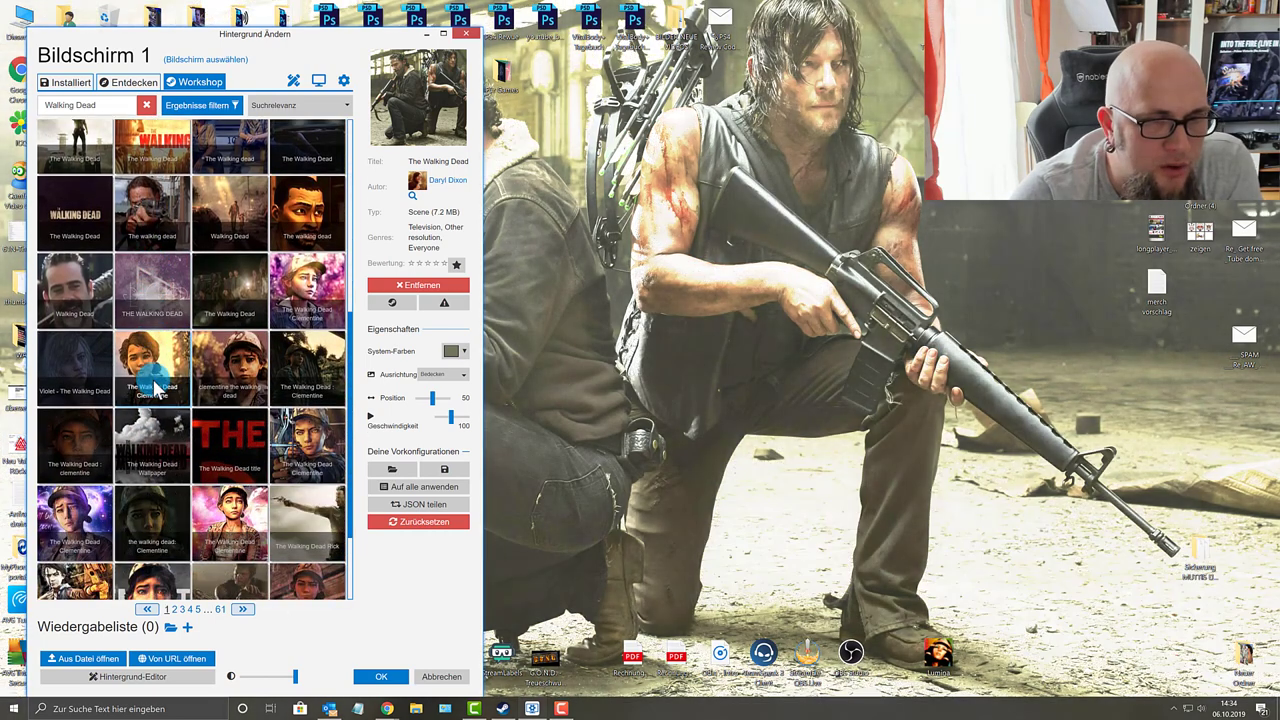
scroll(155, 390, down, 2)
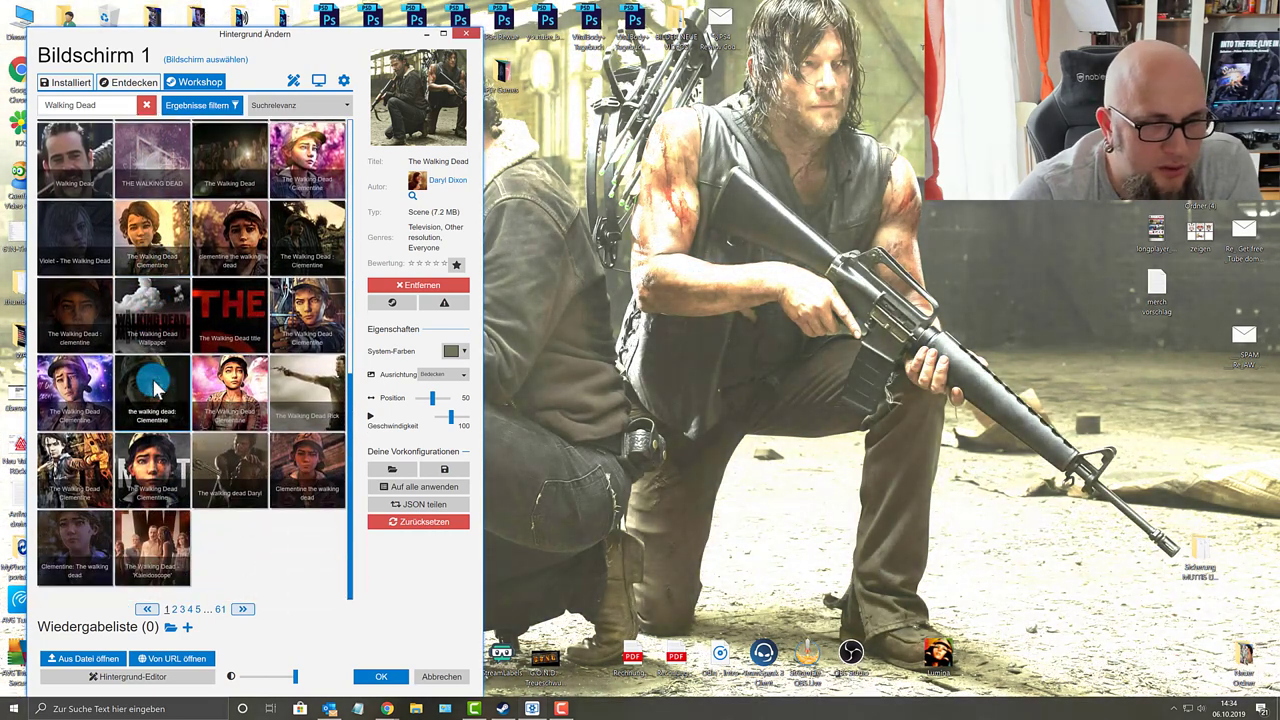
click(245, 465)
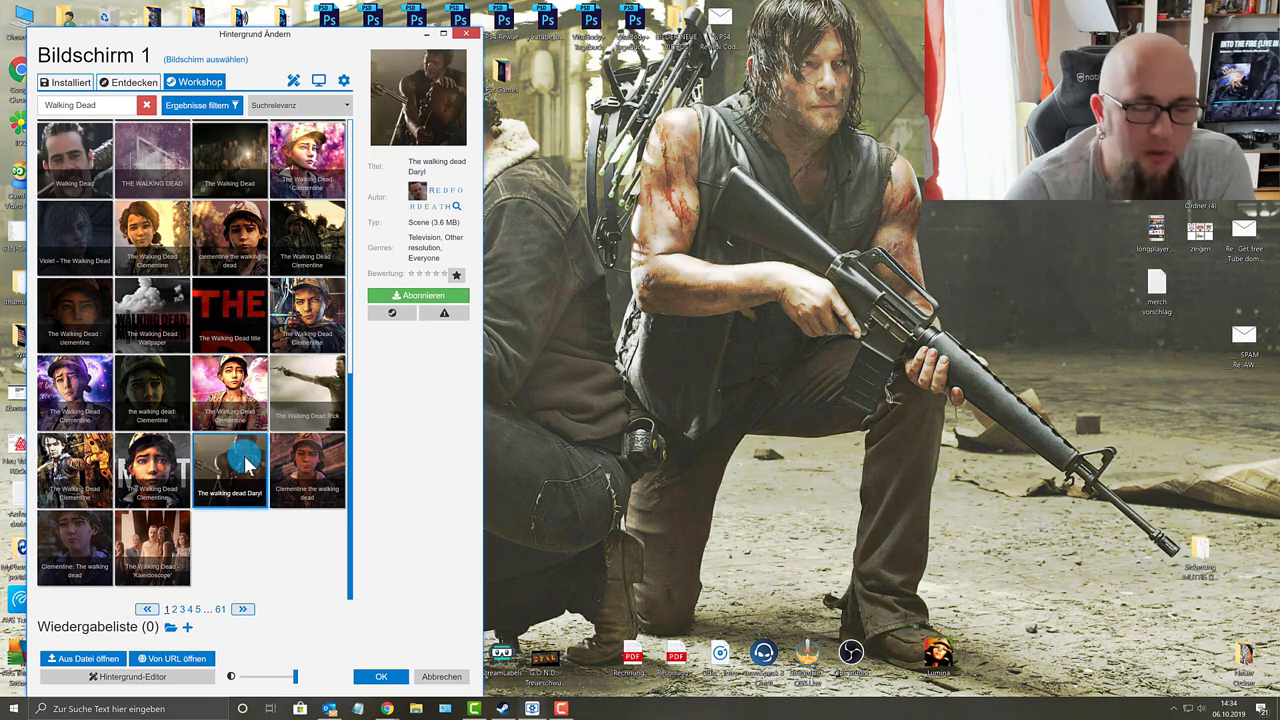
click(245, 465)
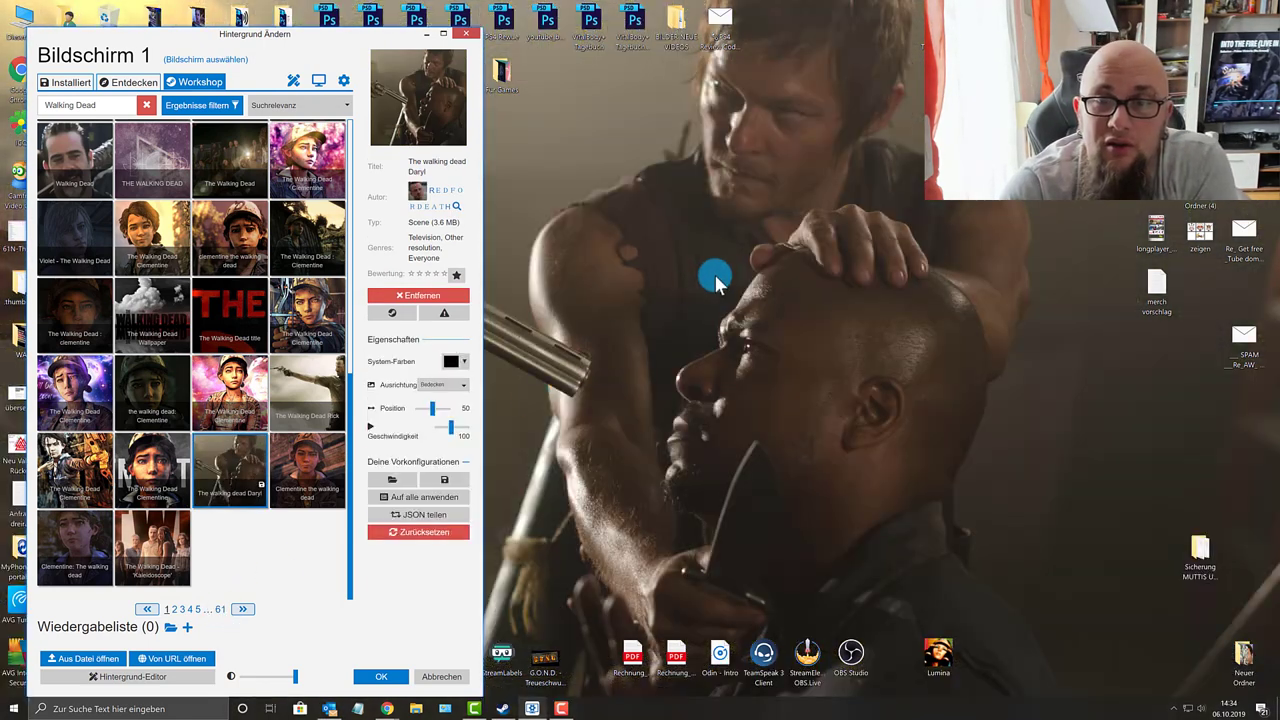
click(430, 34)
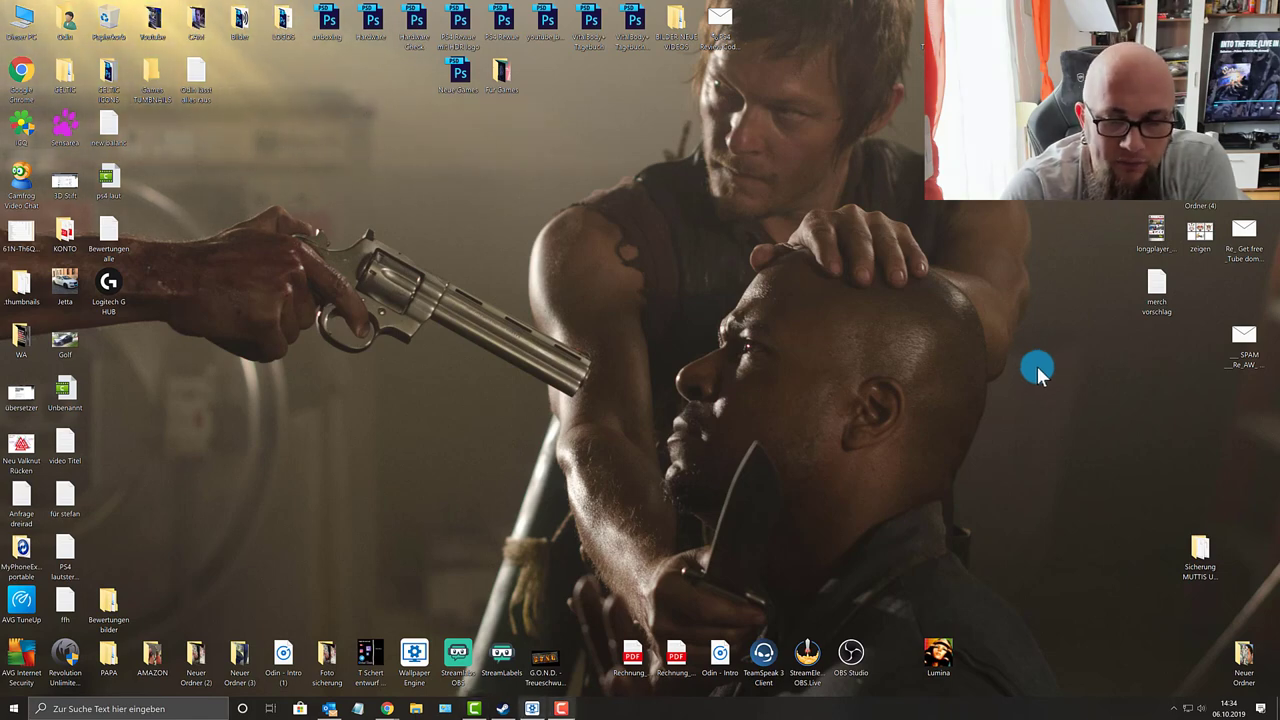
click(532, 708)
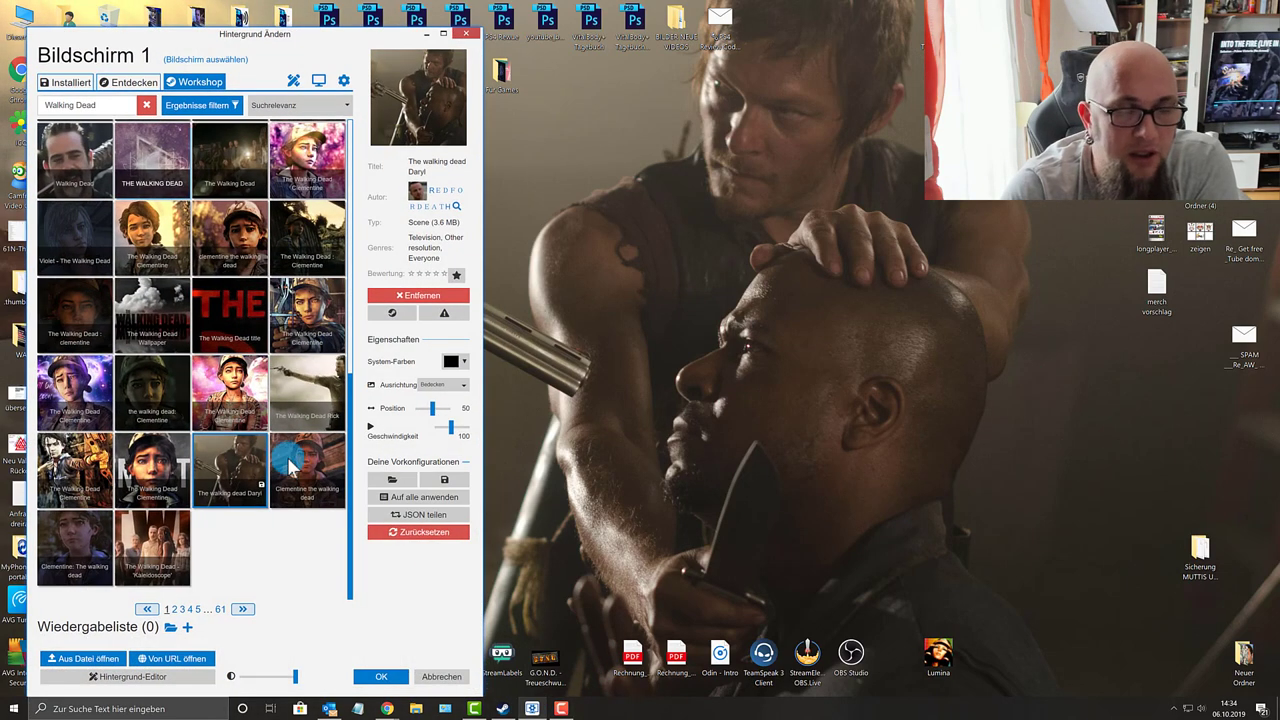
scroll(203, 375, up, 5)
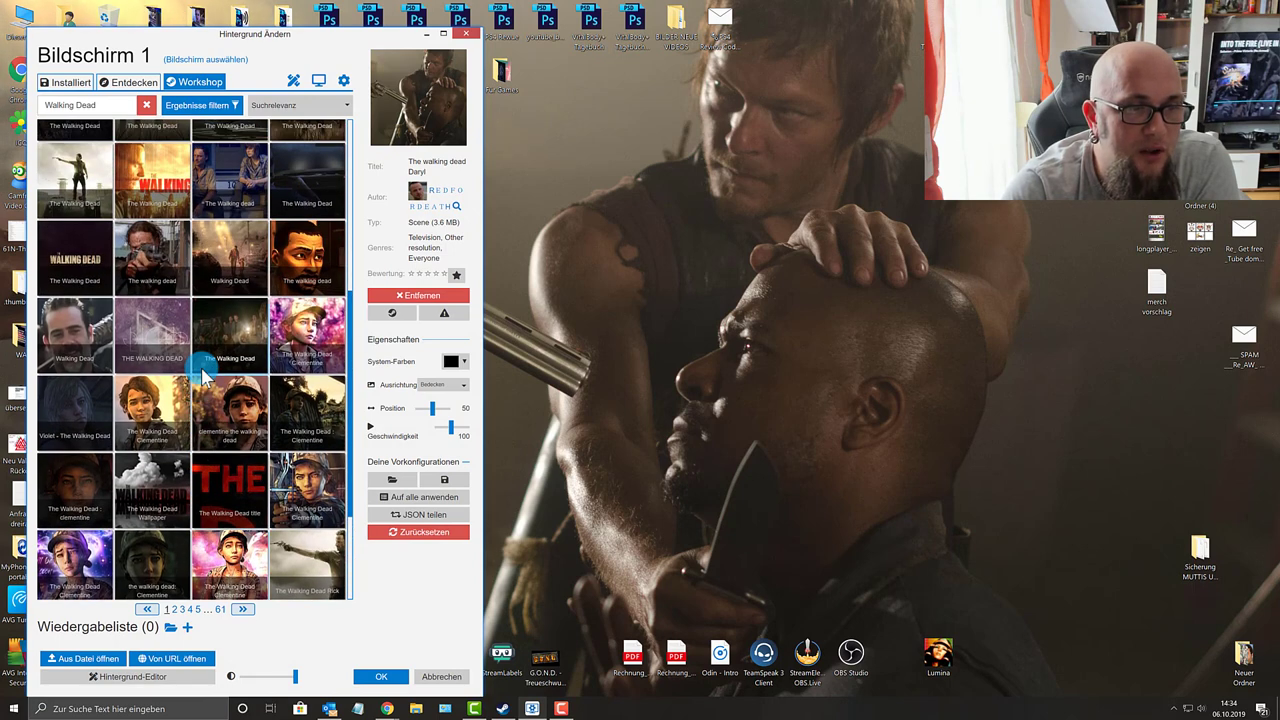
Subscribe to the "Walking Dead" video wallpaper with the smiling bearded man, set its volume to 0 and view it on the uncovered desktop.
click(90, 442)
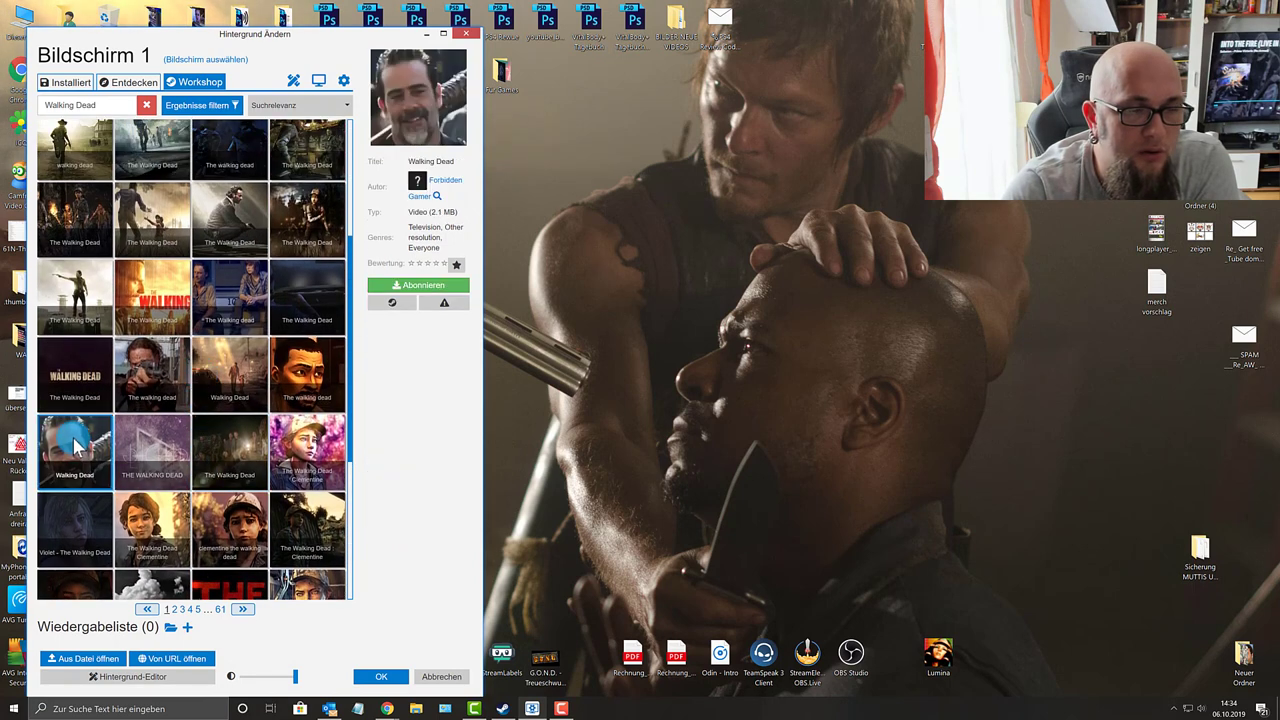
double_click(75, 444)
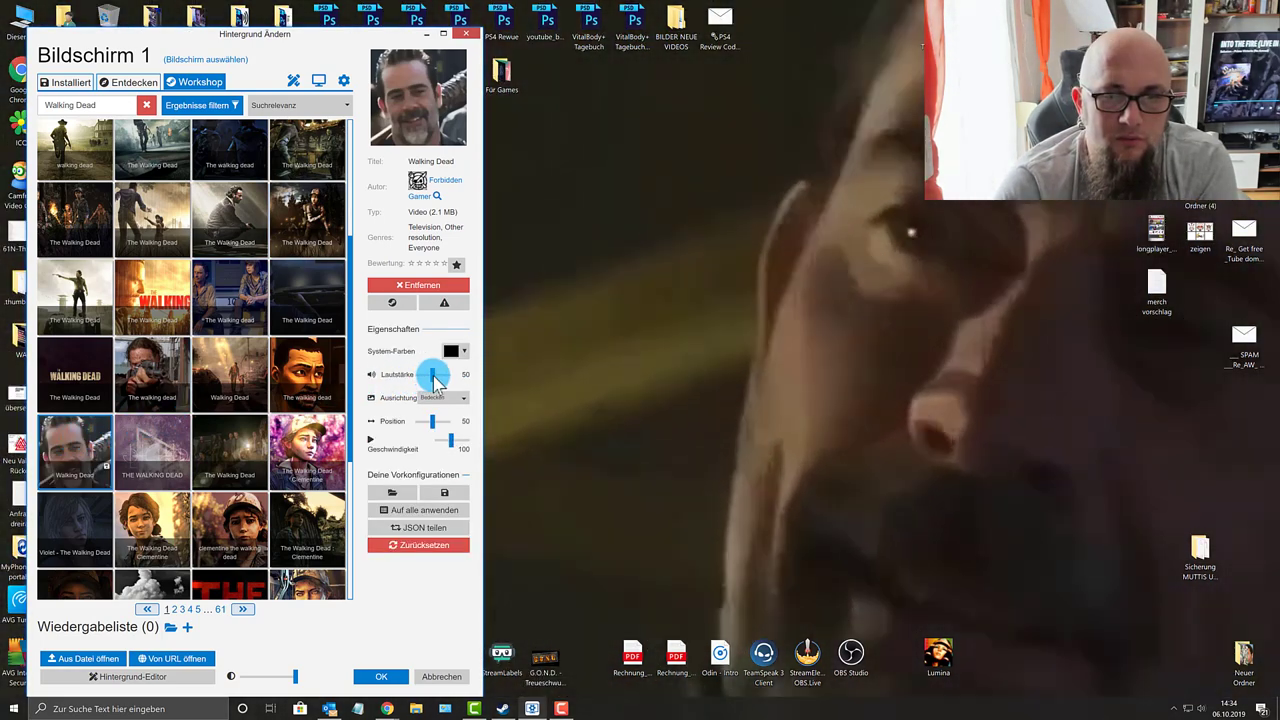
drag(431, 374, 418, 374)
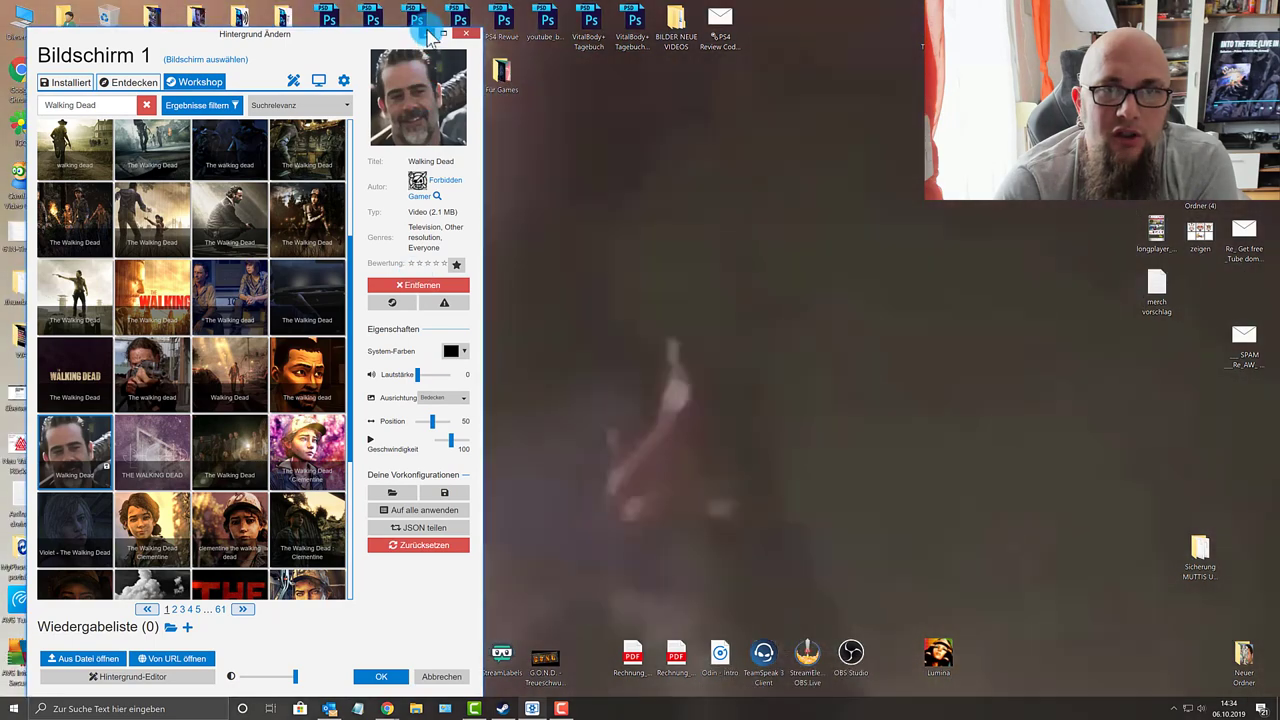
click(430, 35)
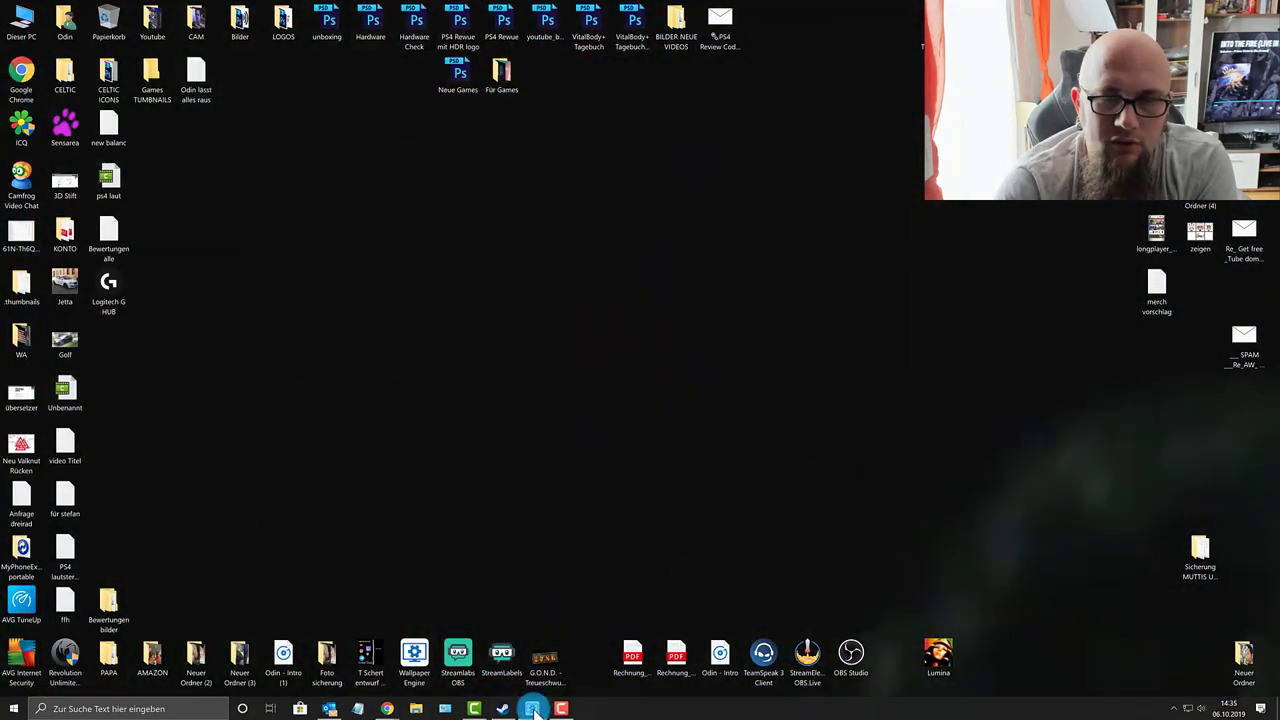
click(532, 708)
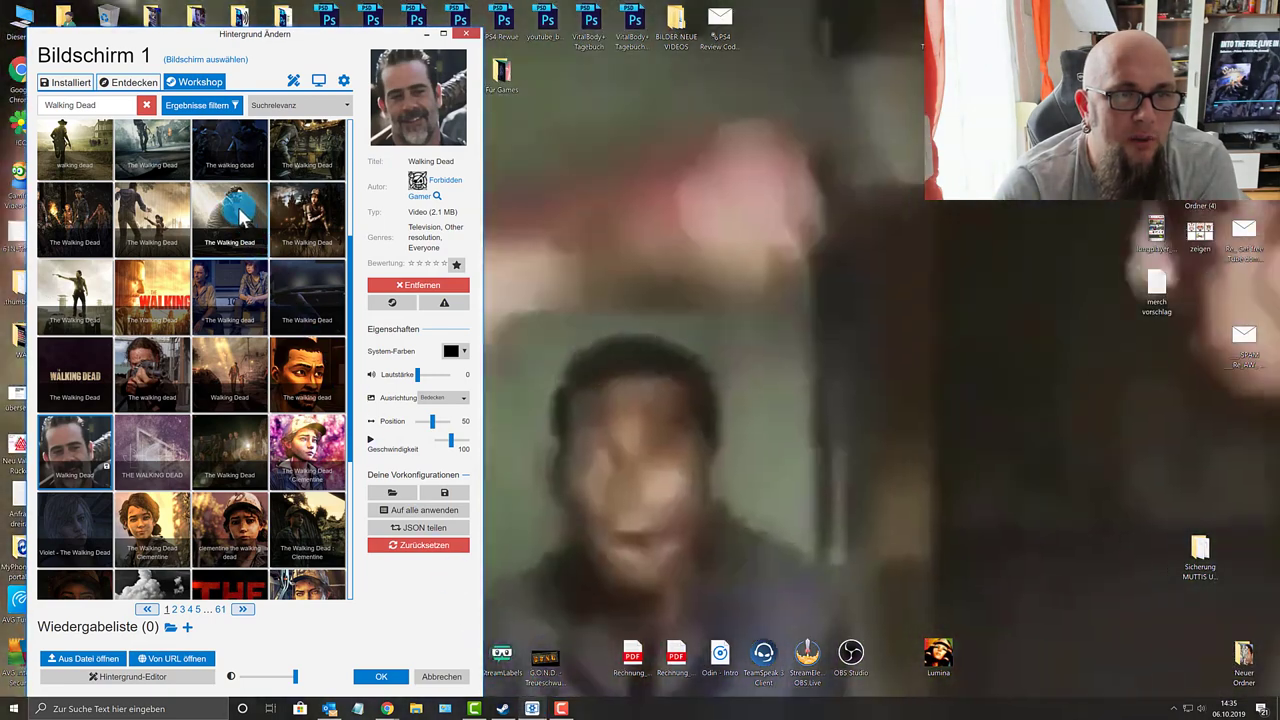
Subscribe to The Walking Dead wallpaper with the crouching man holding a pistol, view it on the desktop and reopen the browser.
click(240, 218)
click(418, 262)
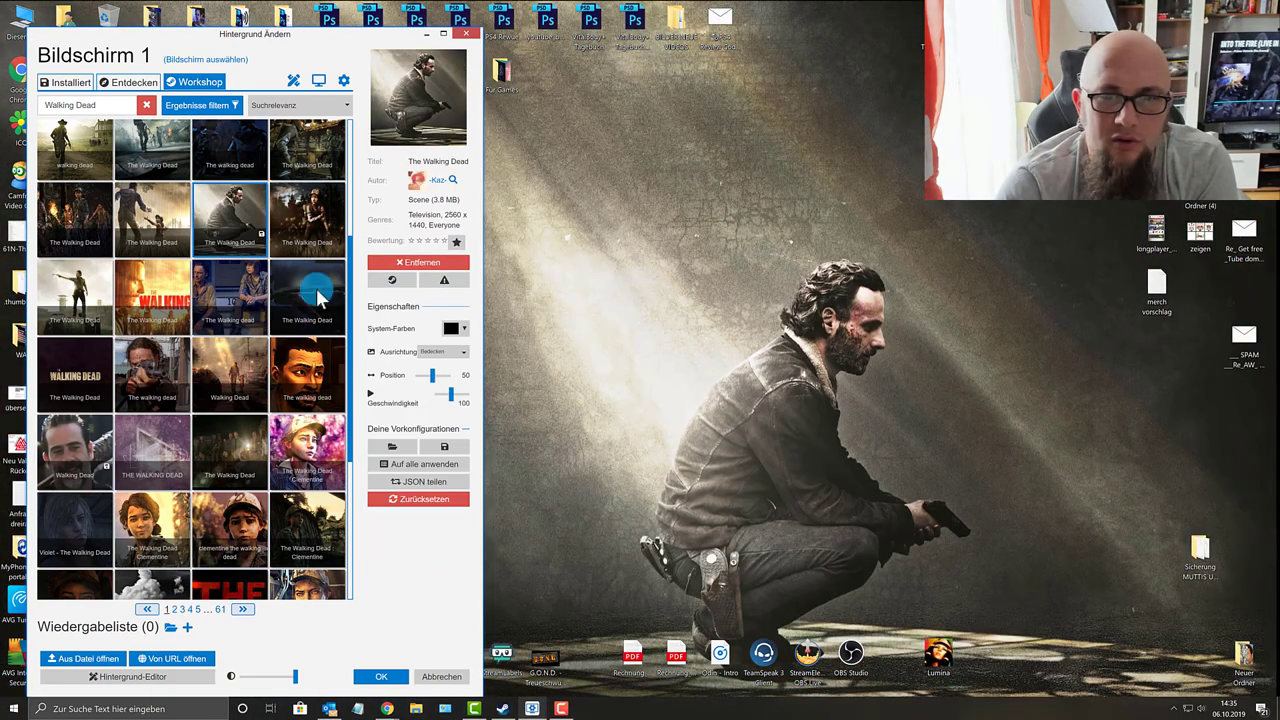
click(465, 34)
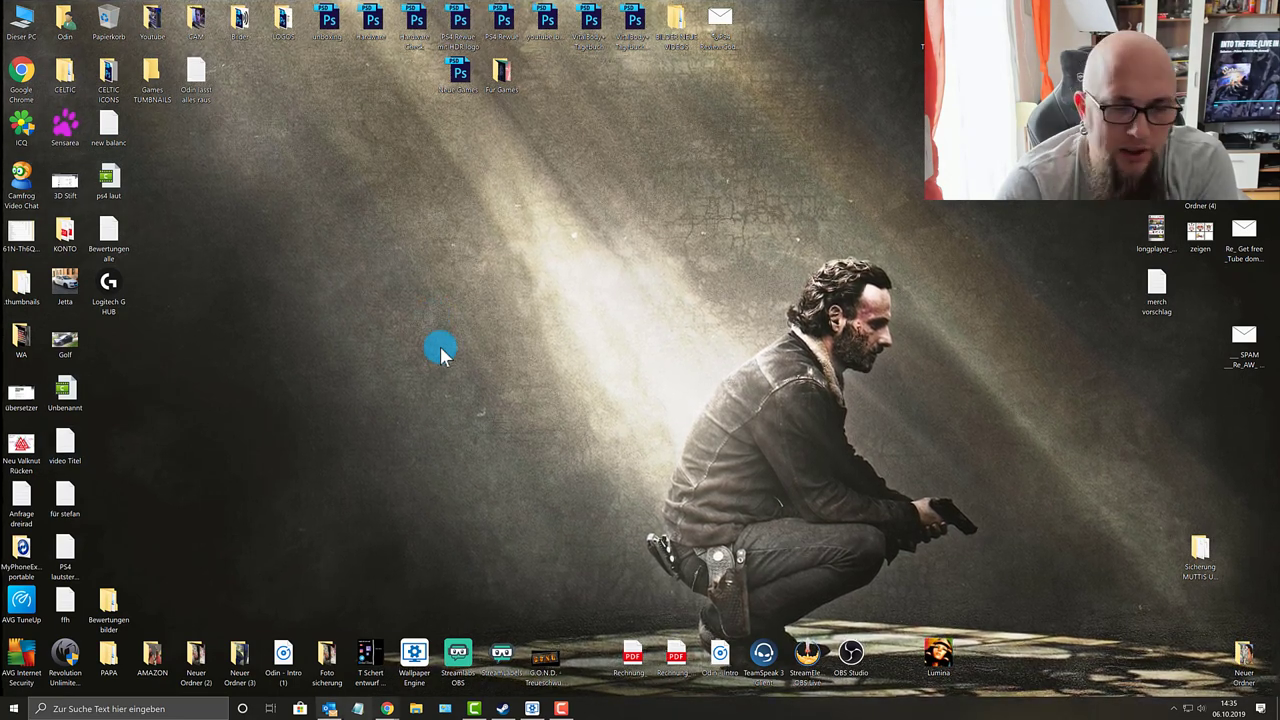
click(532, 708)
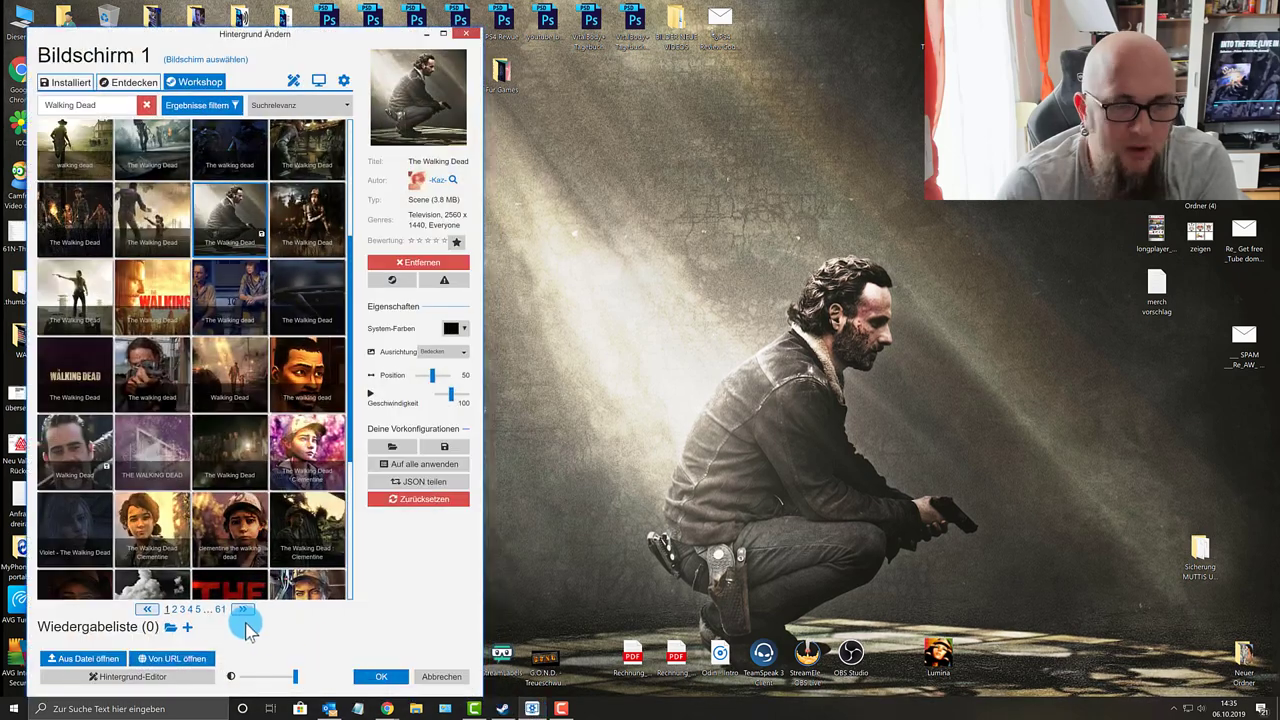
From page 5 of the results, subscribe to the "Daryl Dixon | Faded" music video wallpaper, set its volume to 0 and view it on the desktop.
click(198, 609)
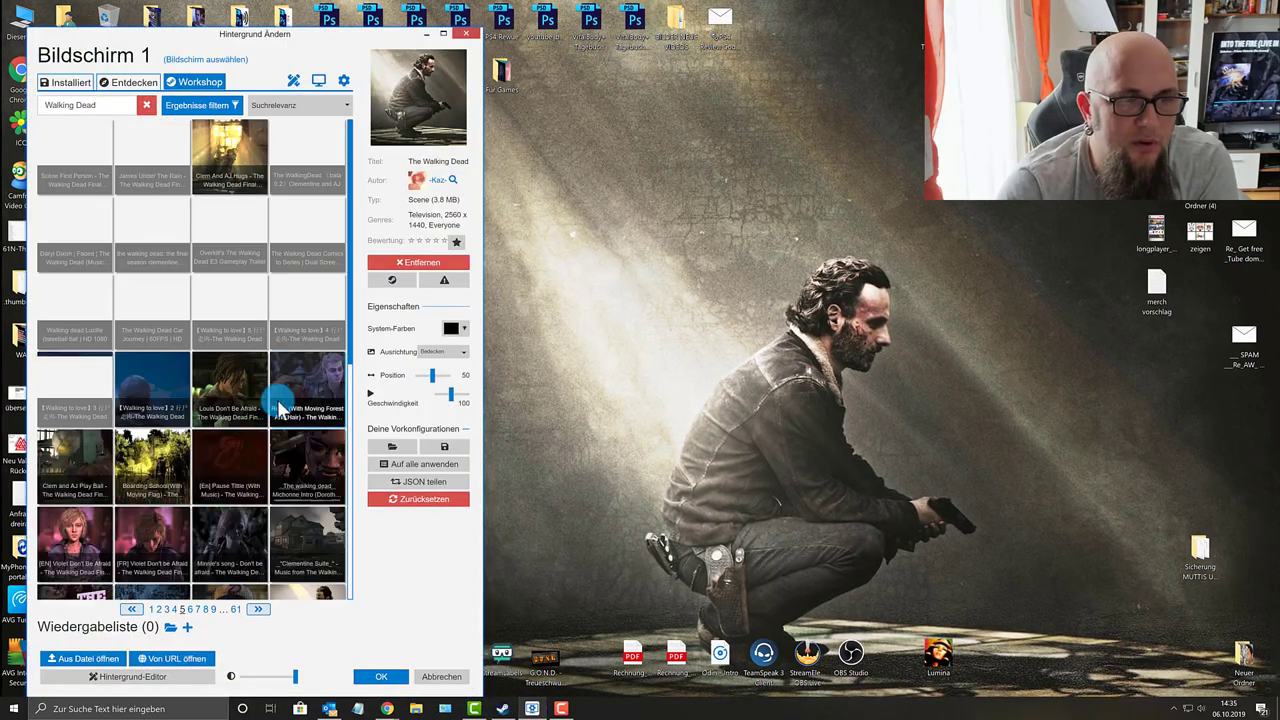
double_click(80, 237)
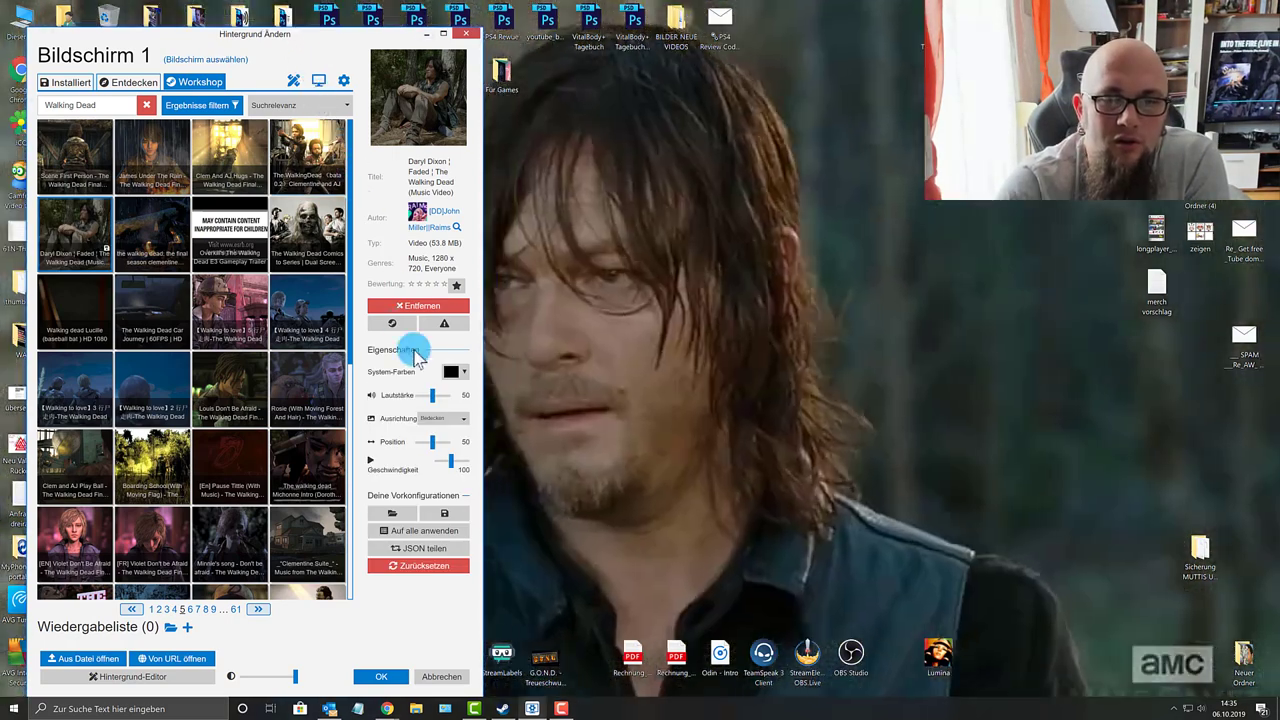
click(429, 397)
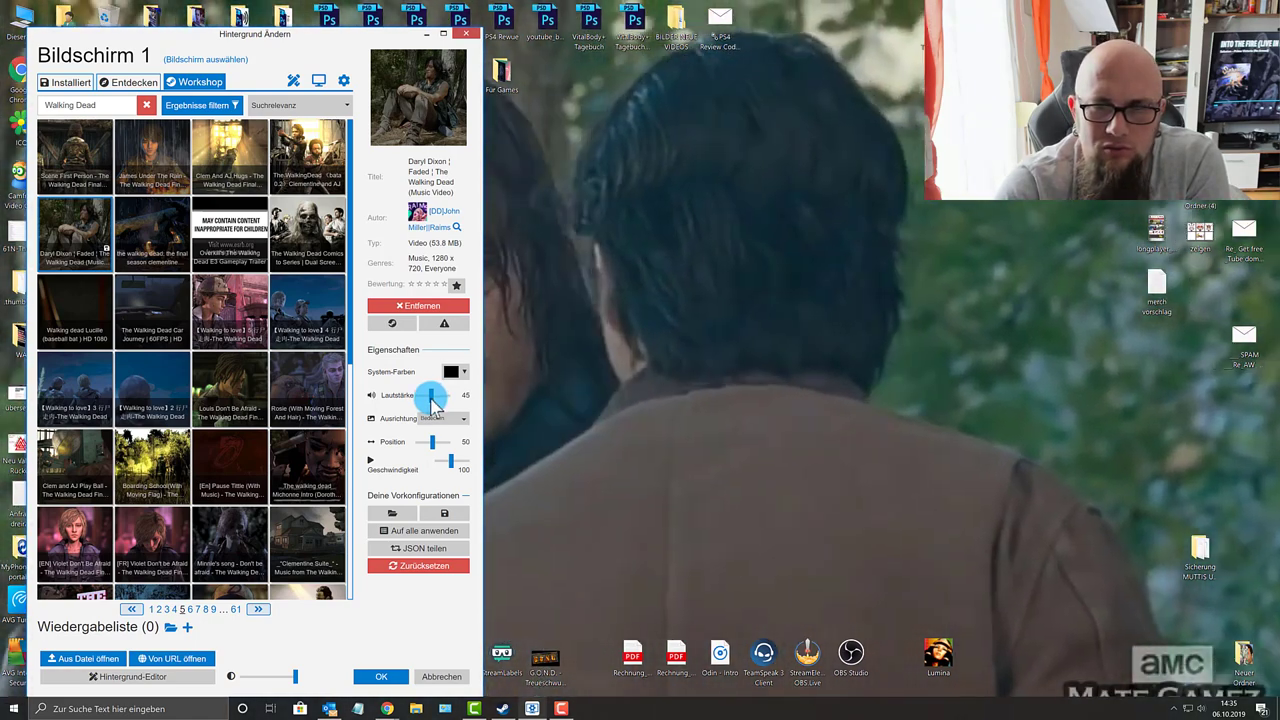
drag(428, 403, 306, 406)
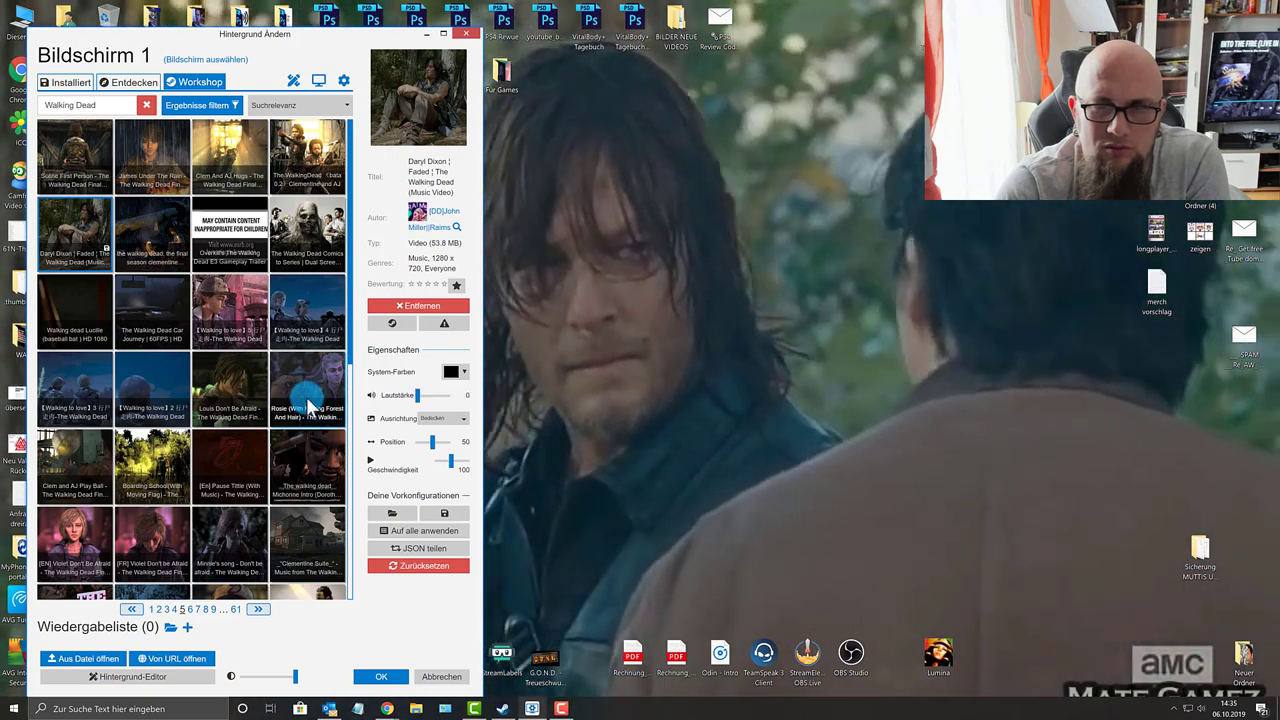
click(426, 37)
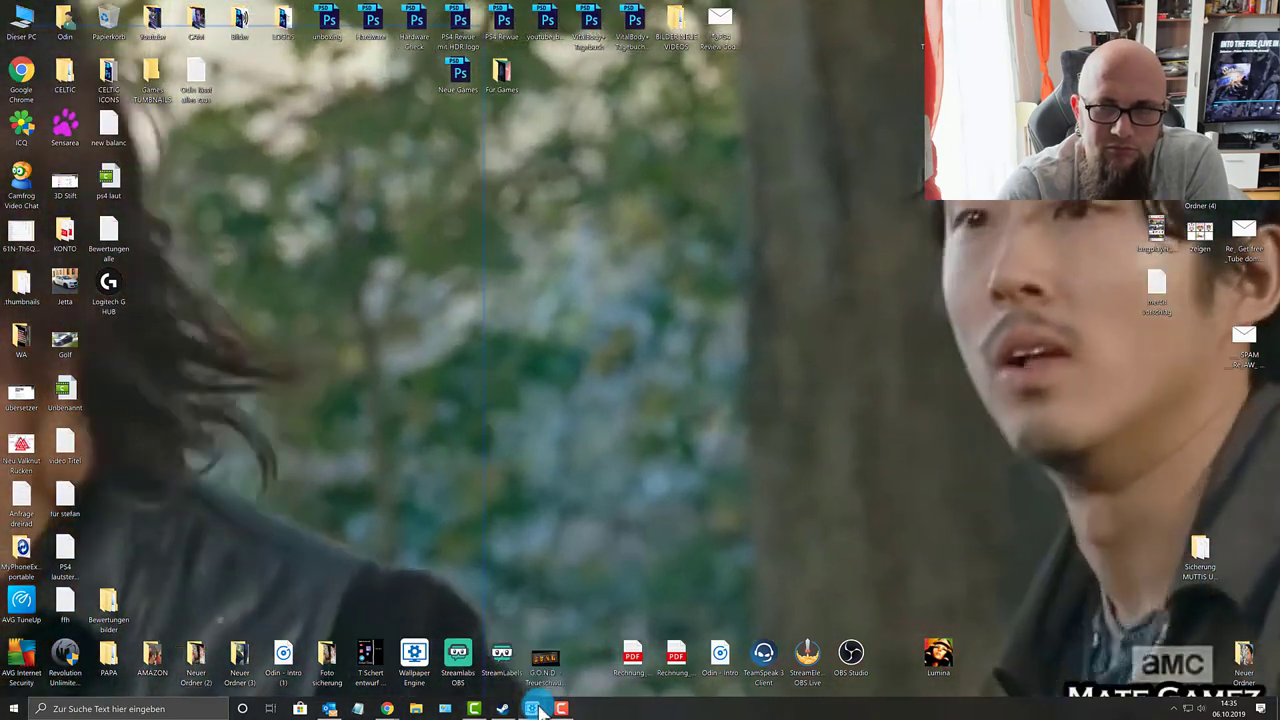
click(533, 708)
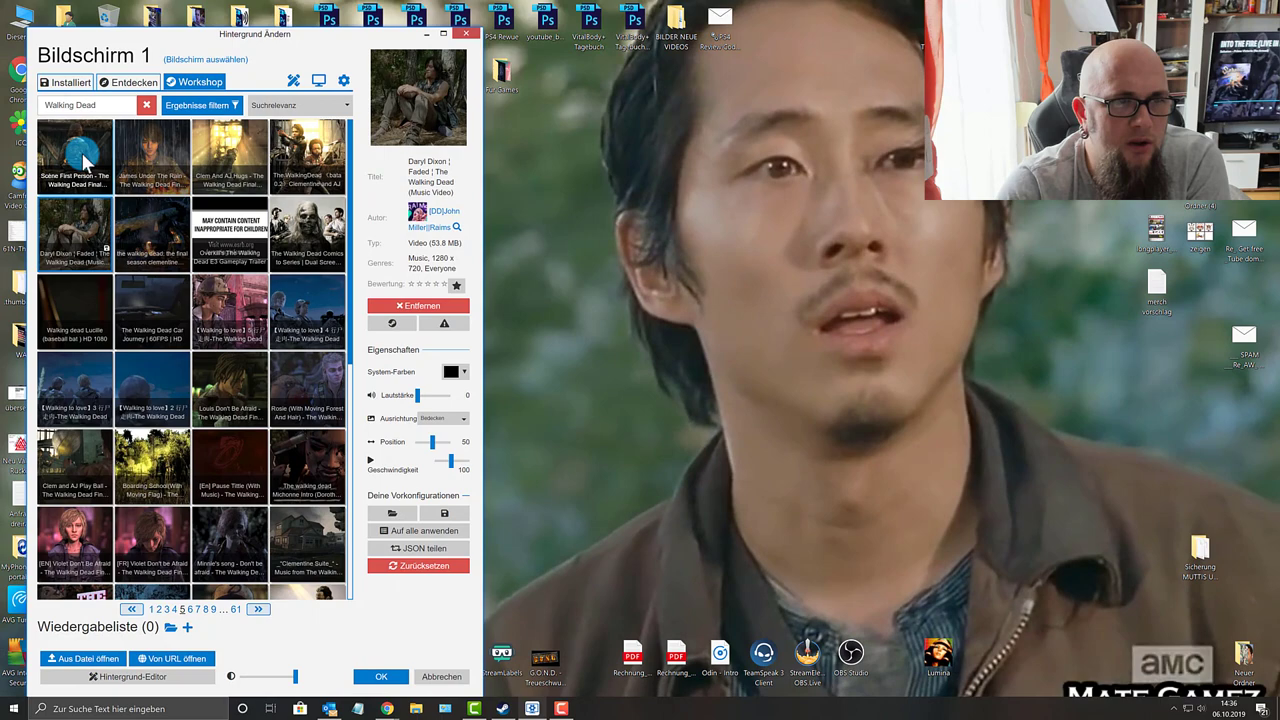
Subscribe to the Workshop wallpapers "Scéne First Person - The Walking Dead Final Season" and "Overkill's The Walking Dead E3 Gameplay Trailer".
click(85, 157)
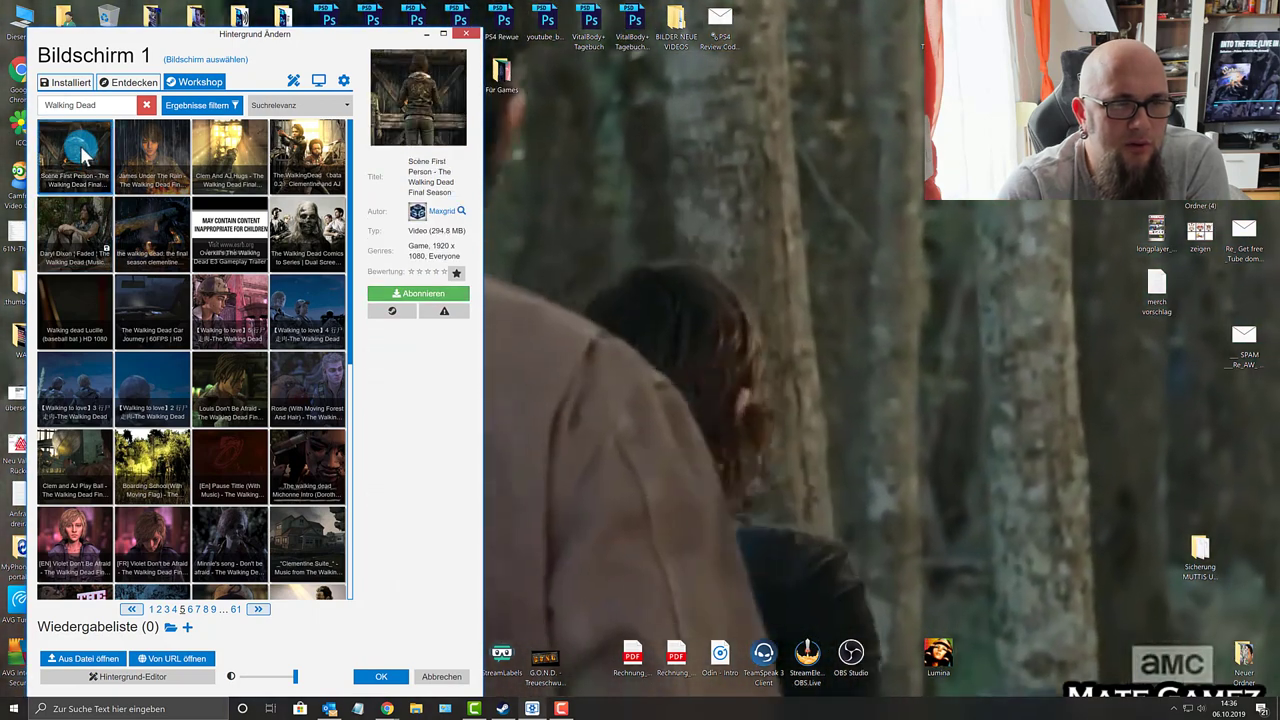
double_click(85, 155)
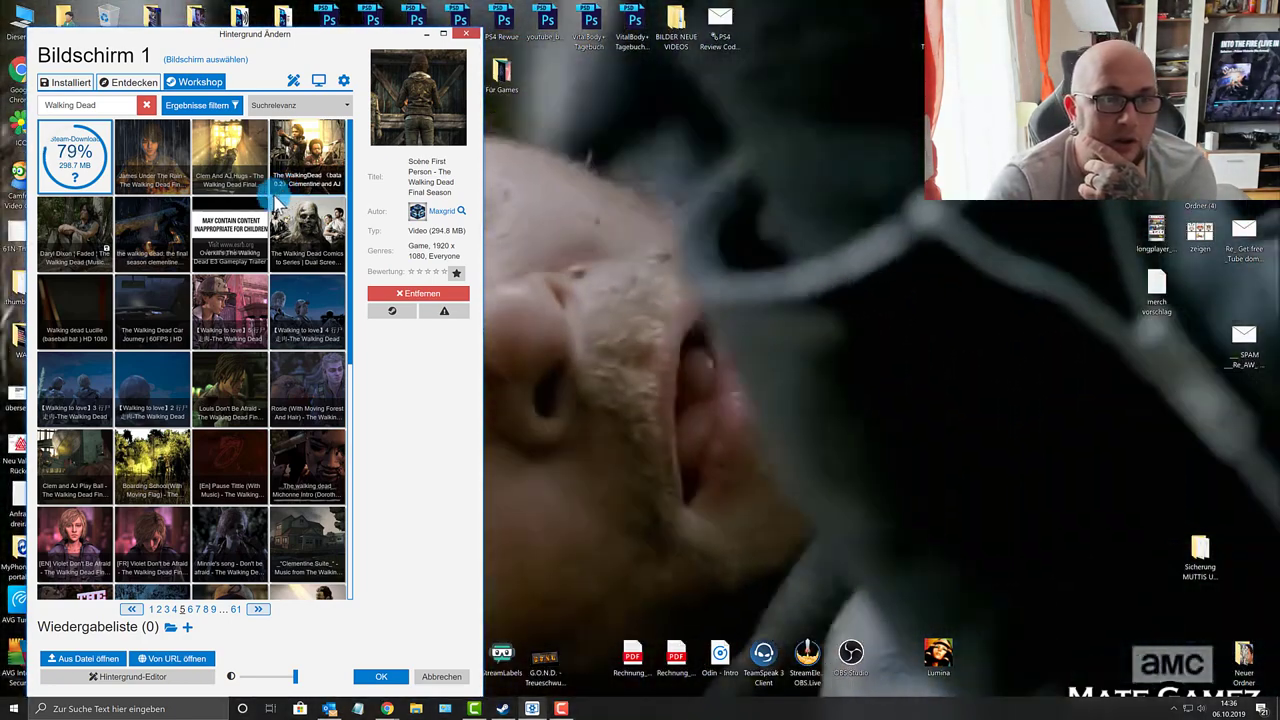
click(243, 222)
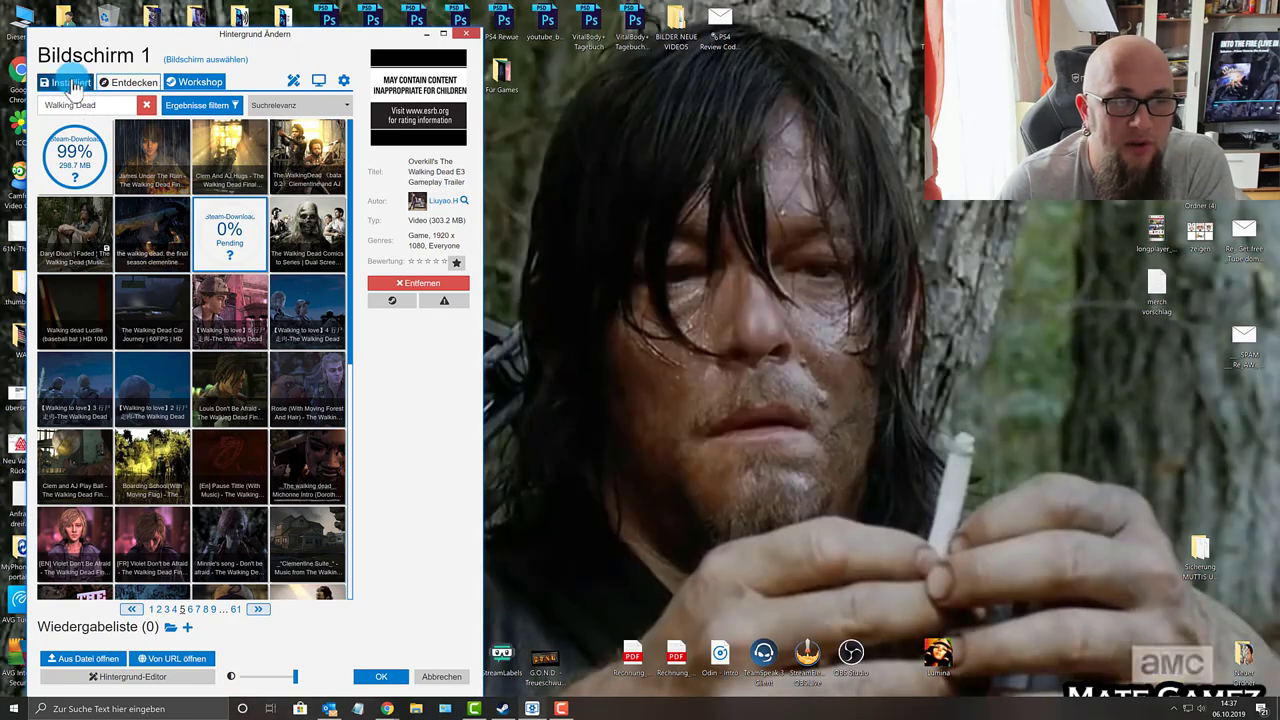
Apply the MySkull wallpaper from the installed collection and confirm the selection to return to the desktop.
click(66, 82)
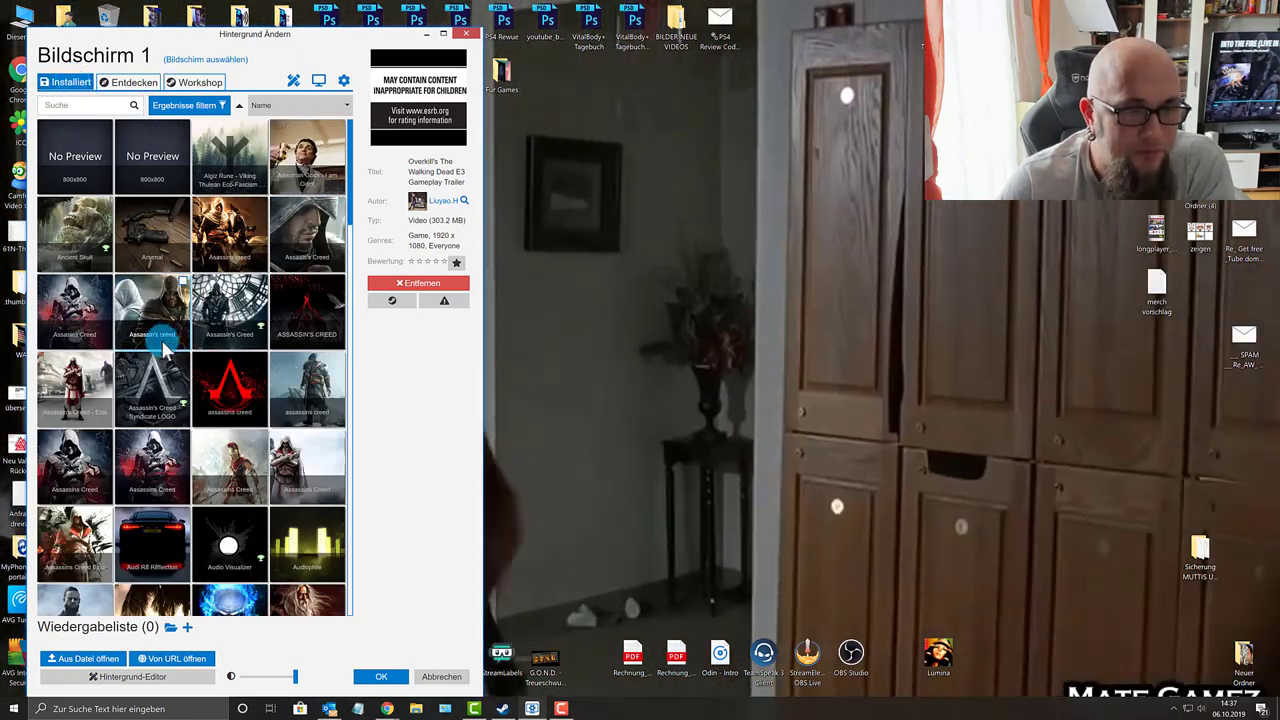
scroll(160, 345, down, 10)
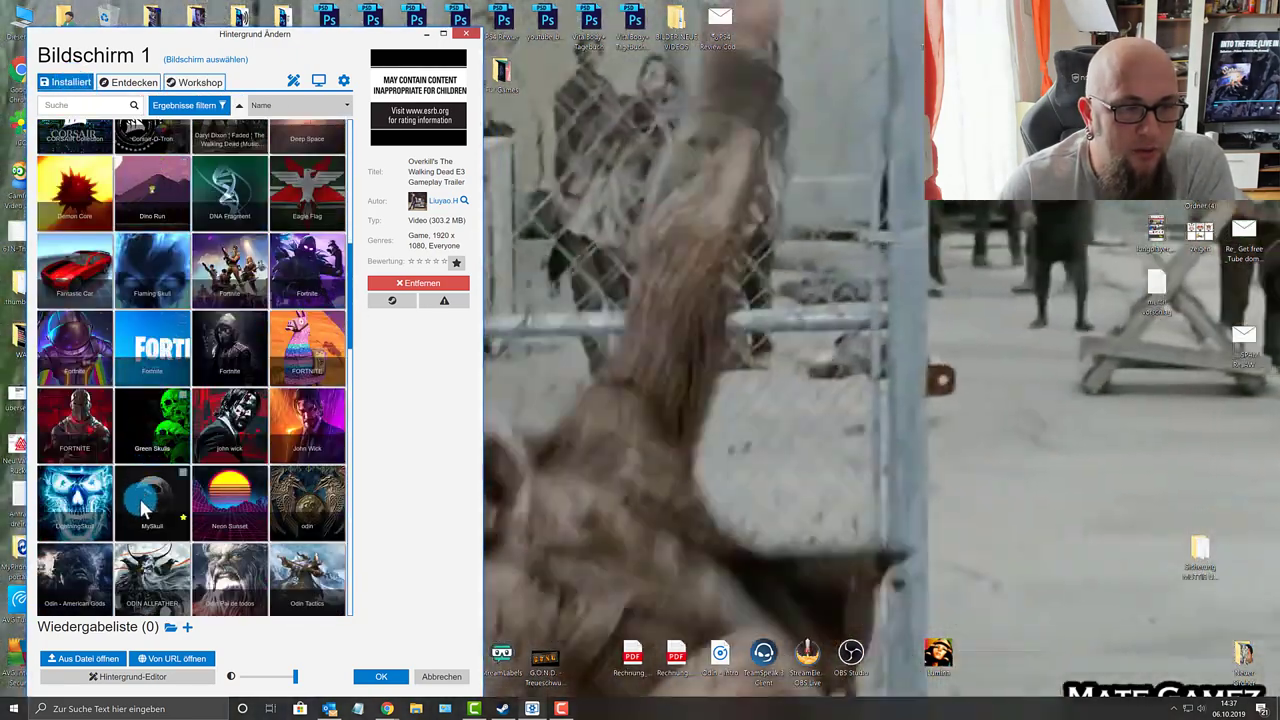
click(145, 508)
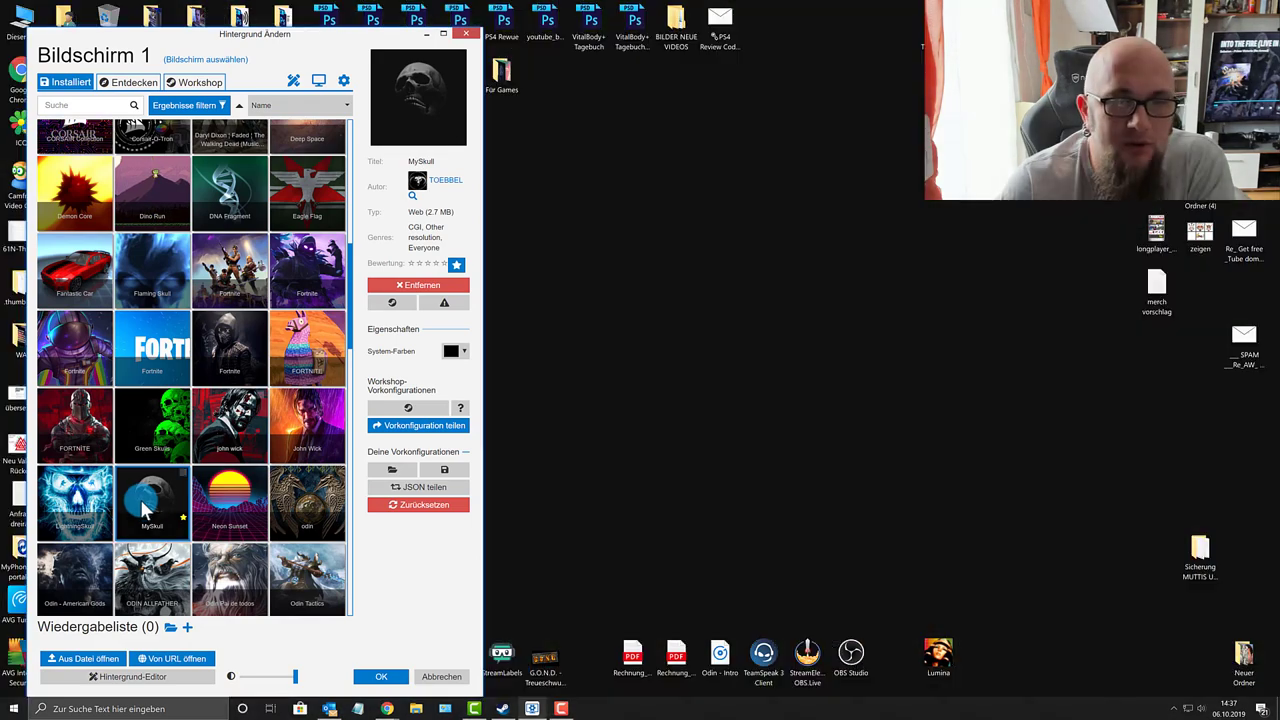
click(388, 677)
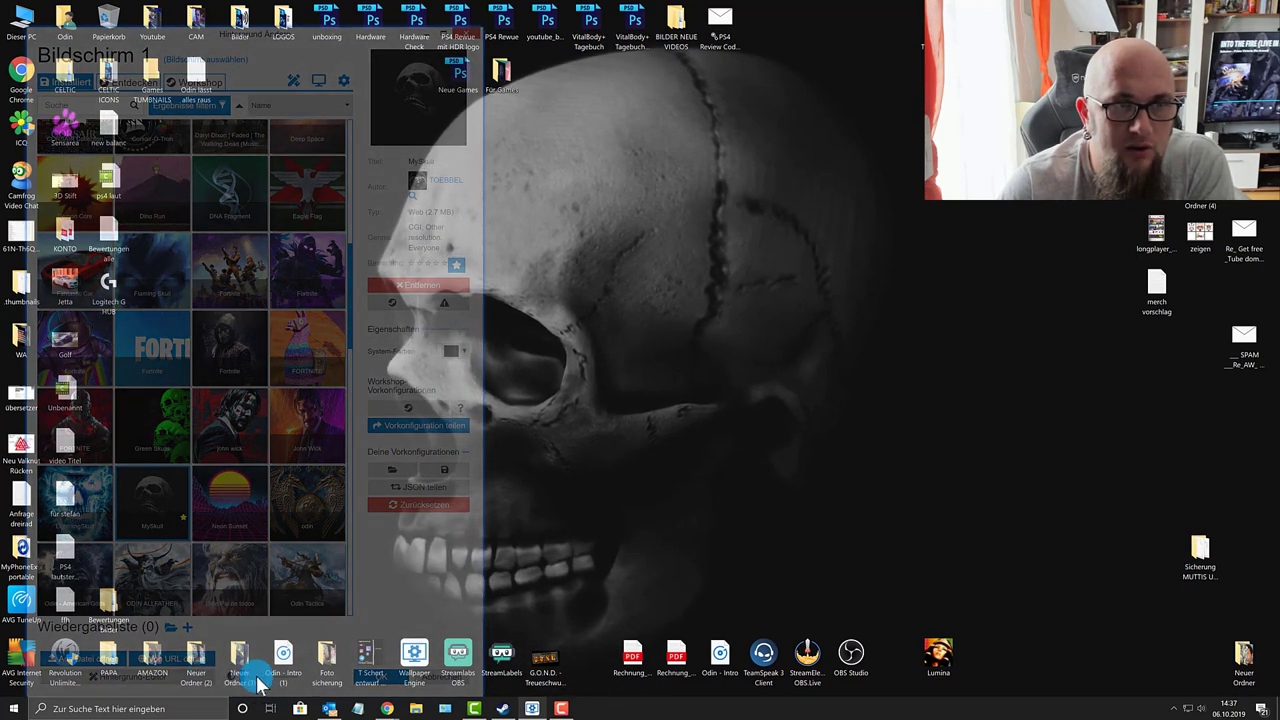
mouse_move(337, 684)
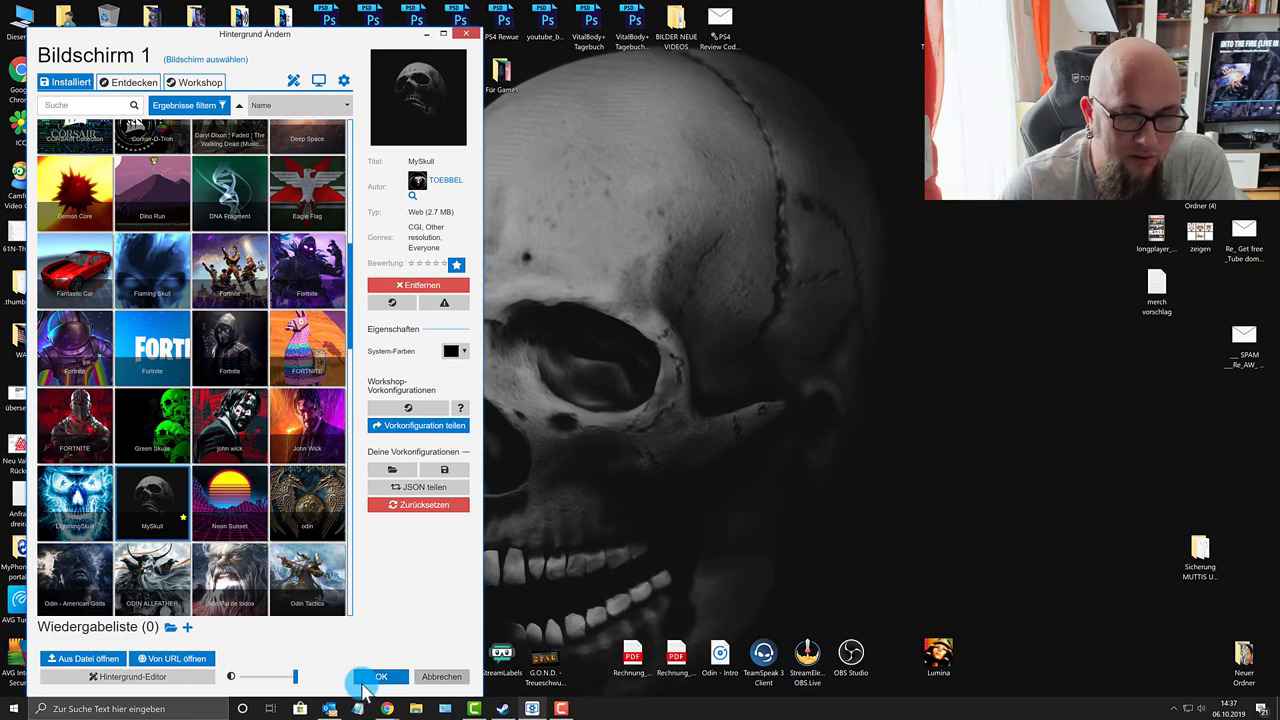
click(374, 680)
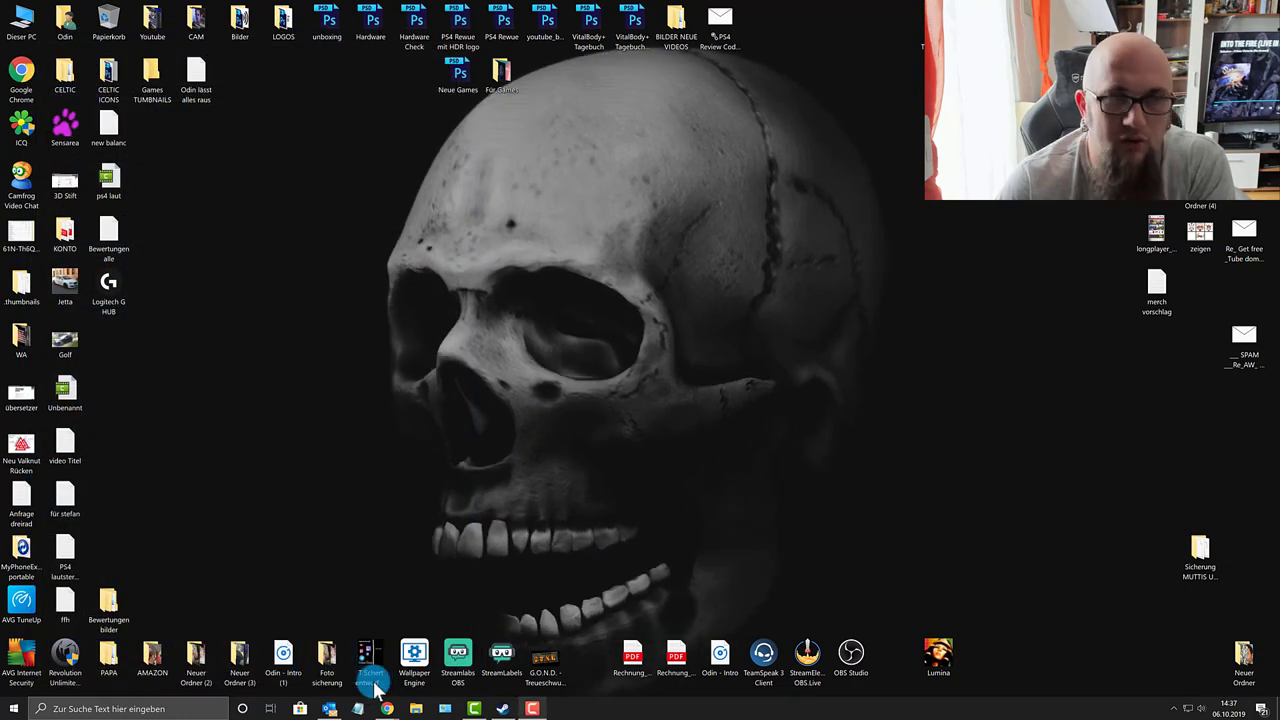